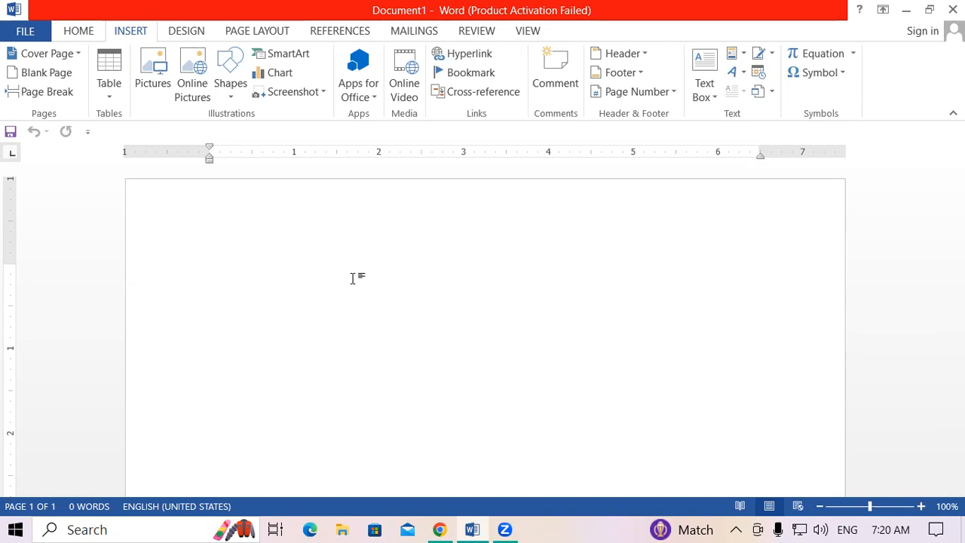
left_click(614, 54)
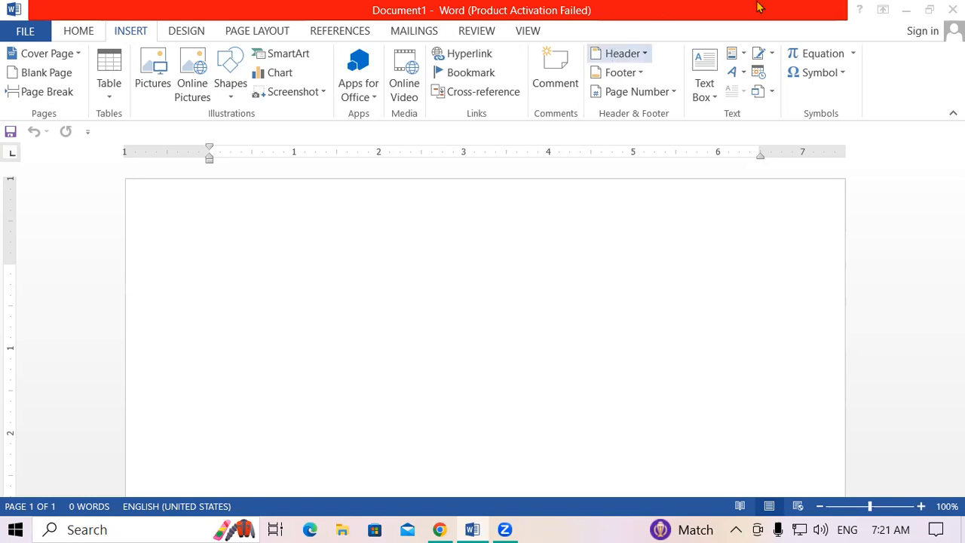
left_click(636, 60)
left_click(635, 60)
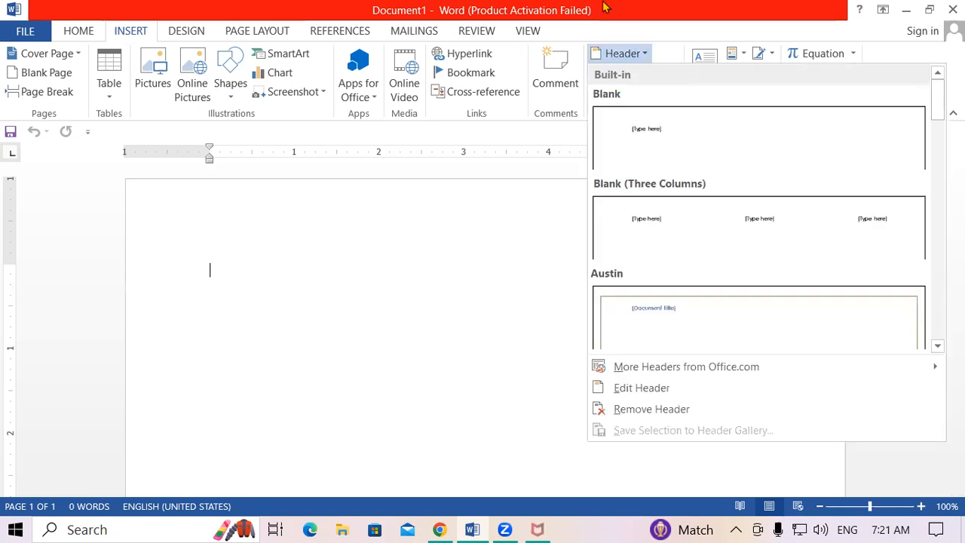
left_click_drag(933, 101, 937, 81)
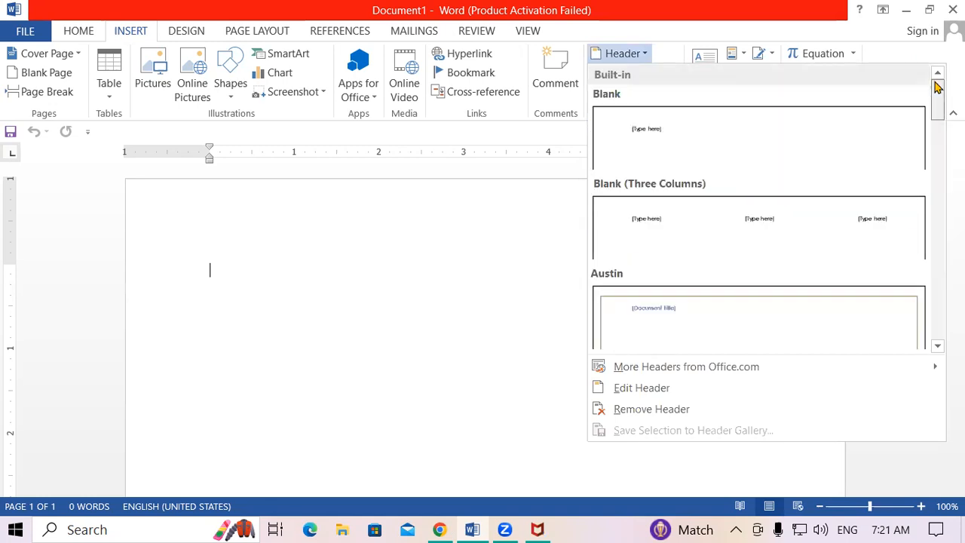
left_click(305, 262)
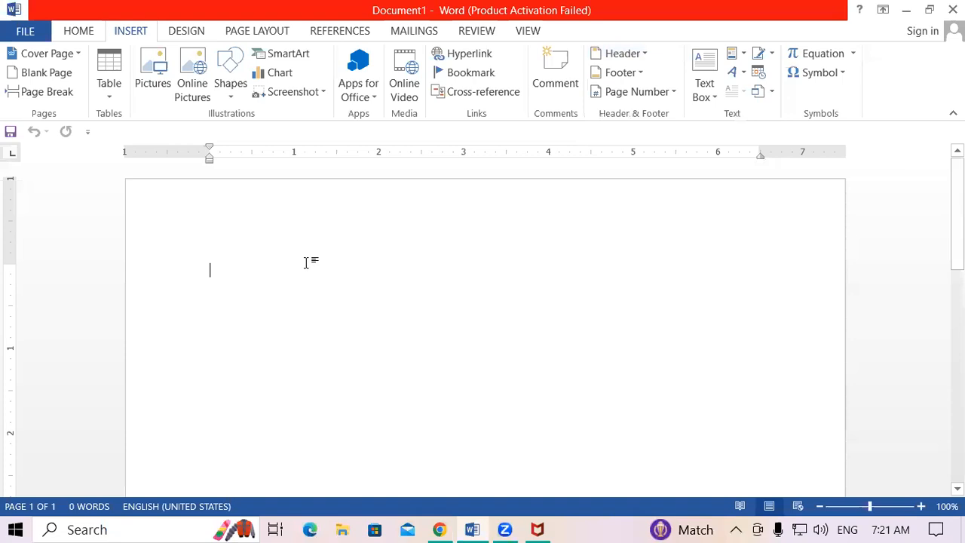
Step: Generate 25 paragraphs of sample text in the blank document with the formula =rand(25)
type("=r")
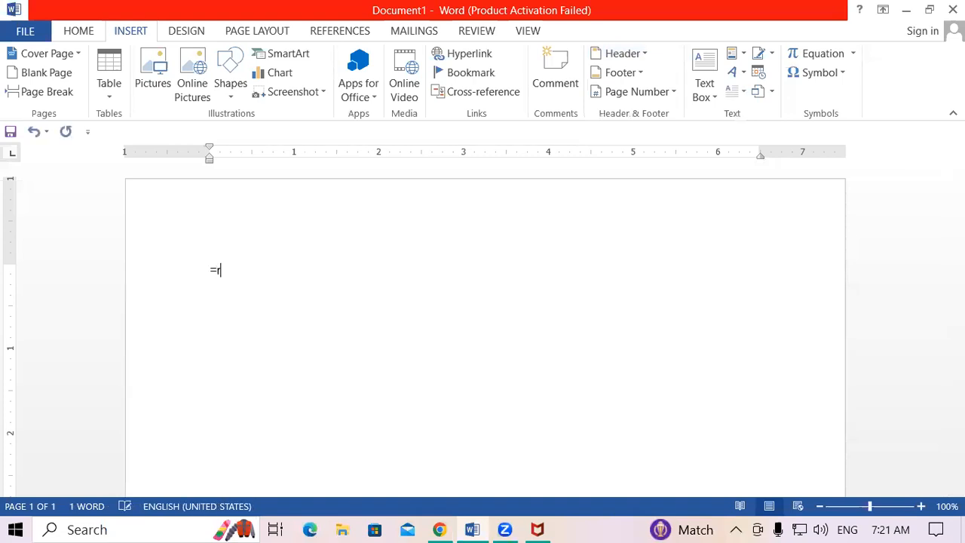
type("and(25)")
key("Return")
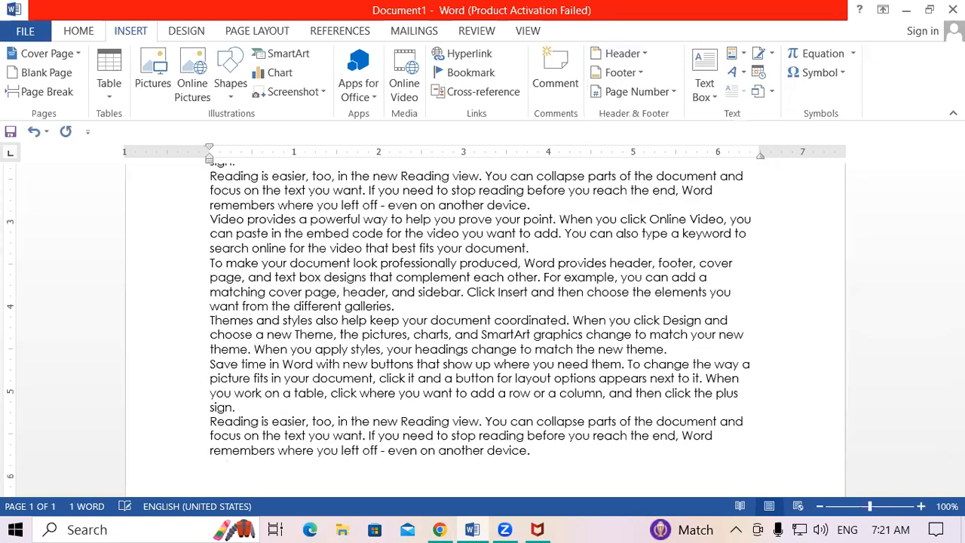
Step: Copy the entire sample text and paste it repeatedly to extend the document to 36 pages
left_click_drag(957, 403, 957, 190)
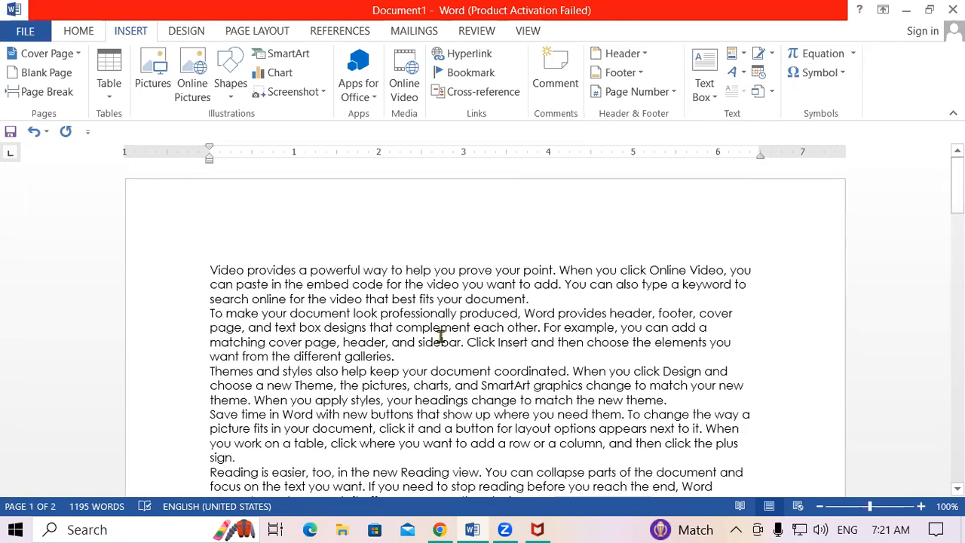
key("ctrl+a")
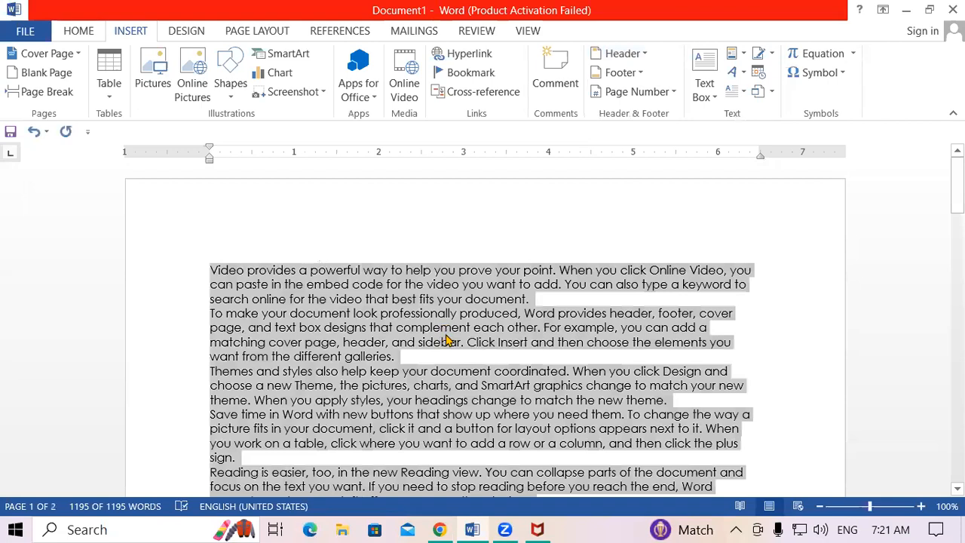
key("ctrl+v")
key("ctrl+v")
key("ctrl+v")
key("ctrl+v")
key("ctrl+v")
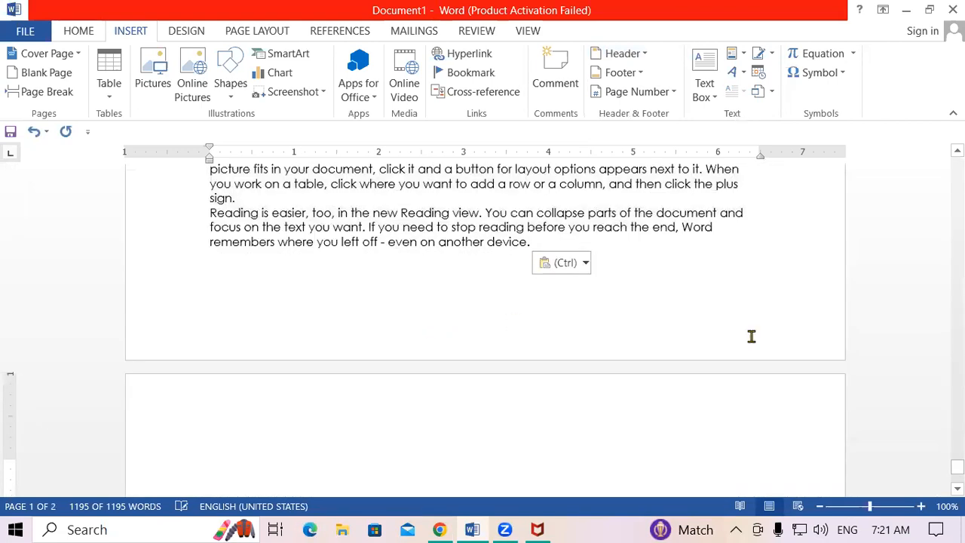
Step: Increase the font size of the whole document's text to 14 pt
left_click_drag(957, 466, 958, 170)
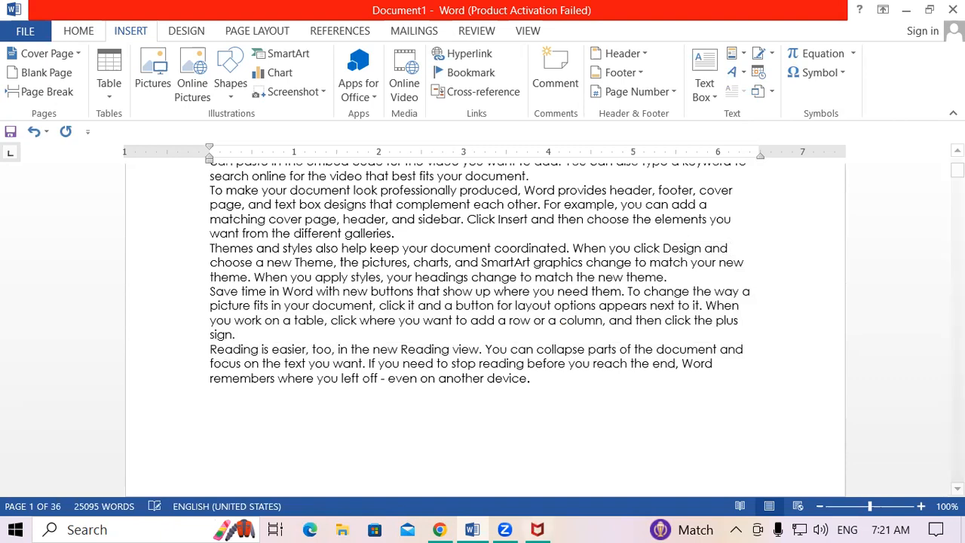
left_click_drag(957, 170, 957, 164)
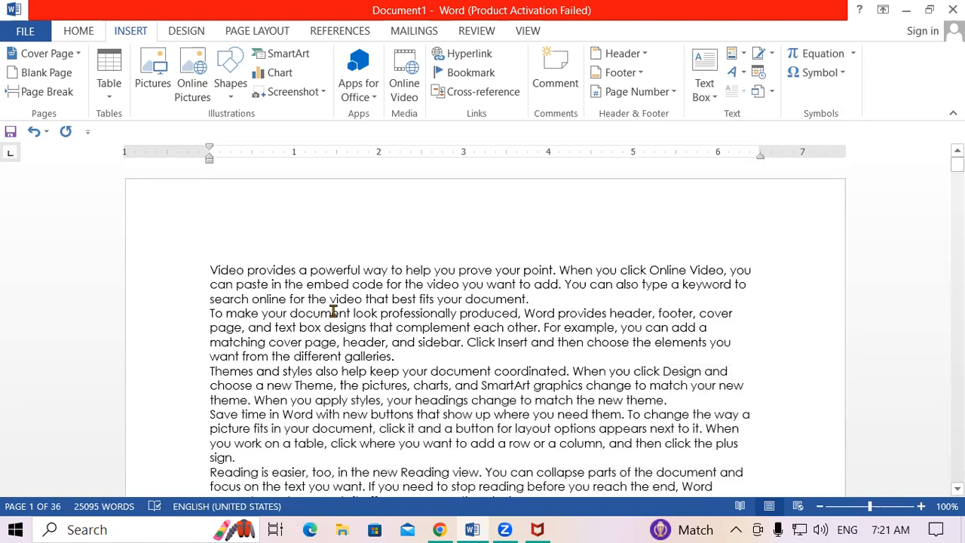
key("ctrl+a")
key("ctrl+shift+period")
key("ctrl+shift+period")
key("ctrl+shift+period")
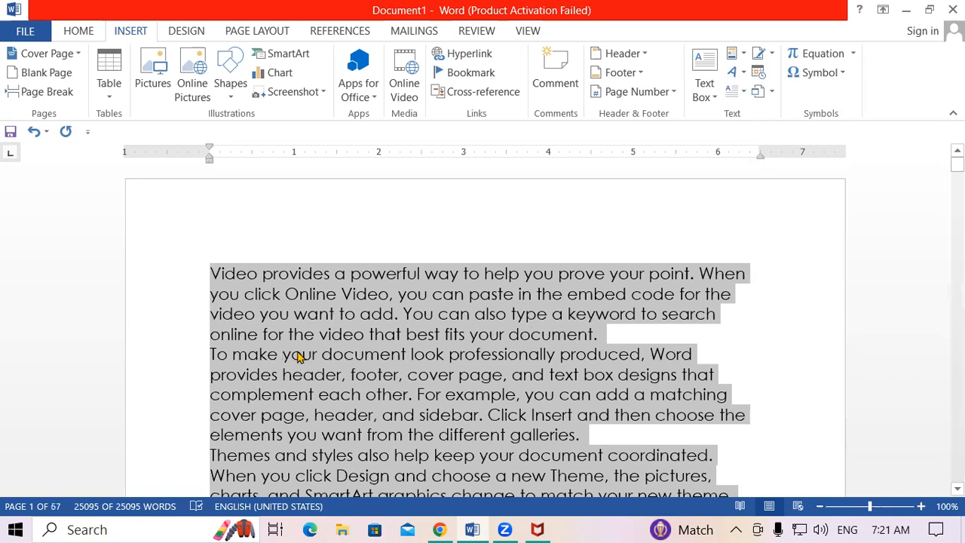
double_click(300, 356)
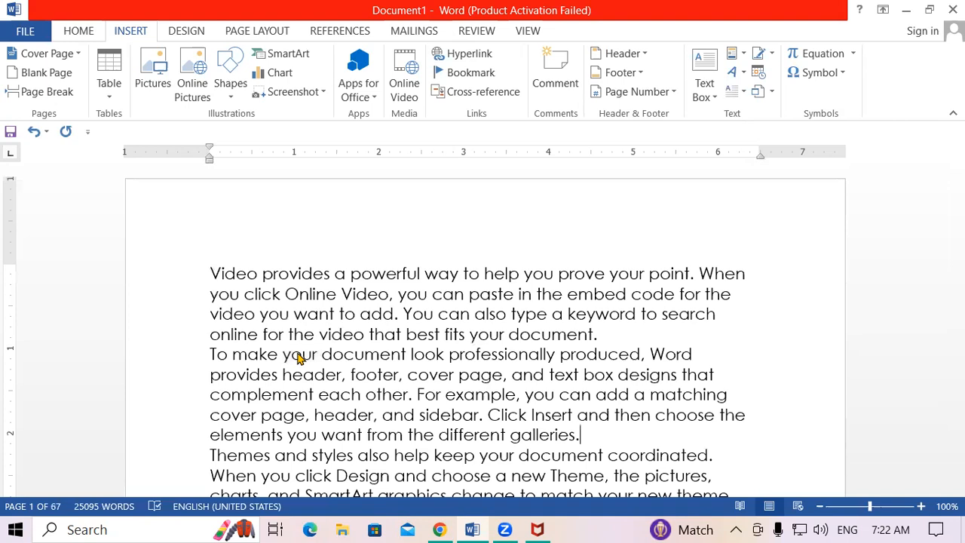
Step: Add a blank line above the first paragraph and undo it
left_click(207, 273)
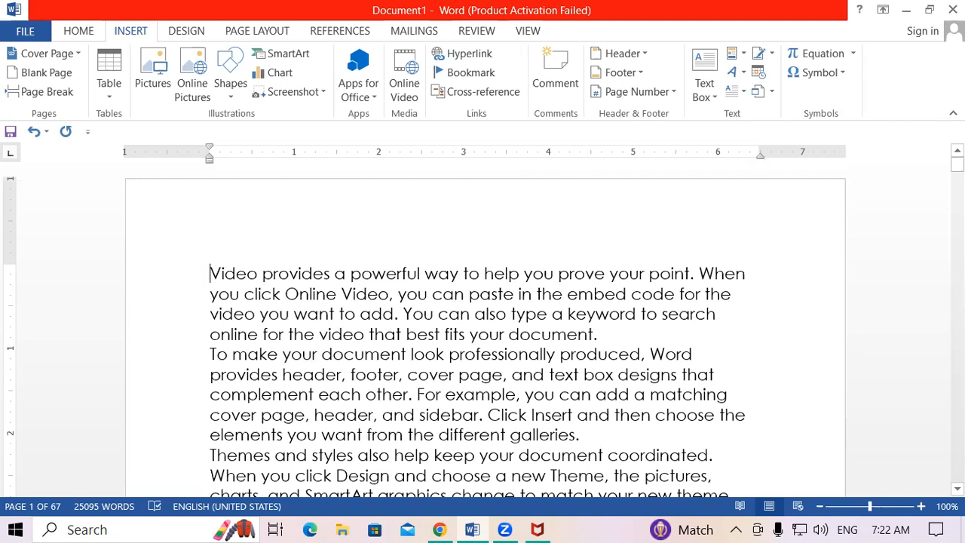
key("Return")
key("Up")
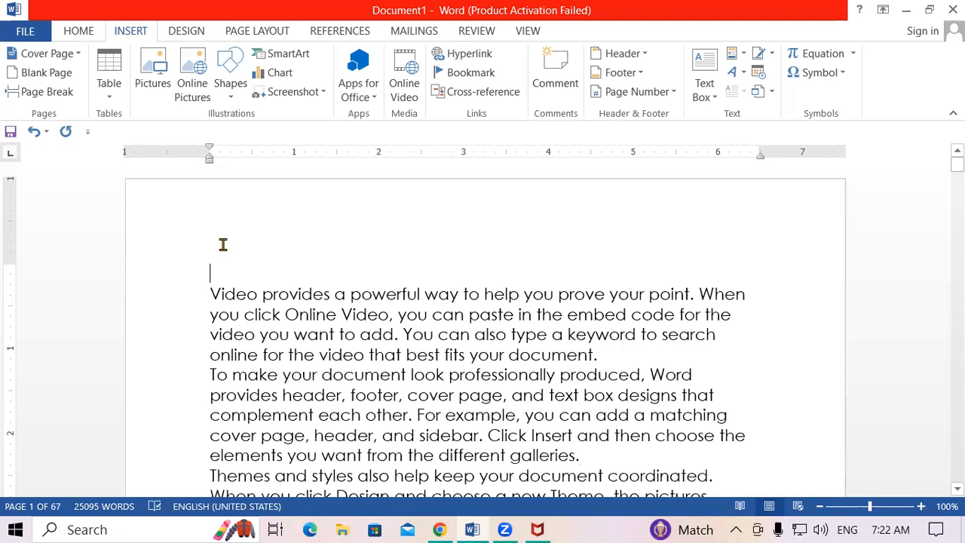
key("ctrl+z")
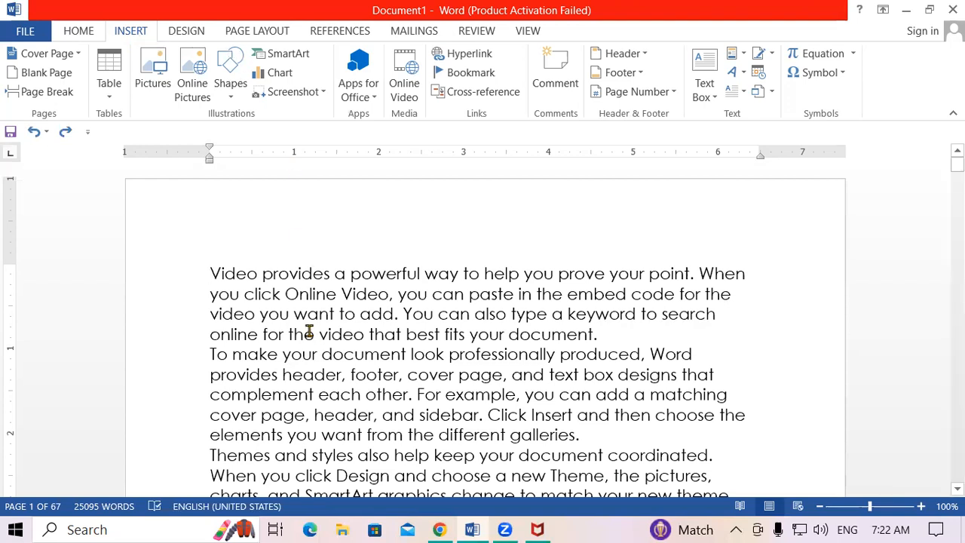
Step: Insert the built-in Blank header into the document
key("ctrl+a")
left_click(622, 54)
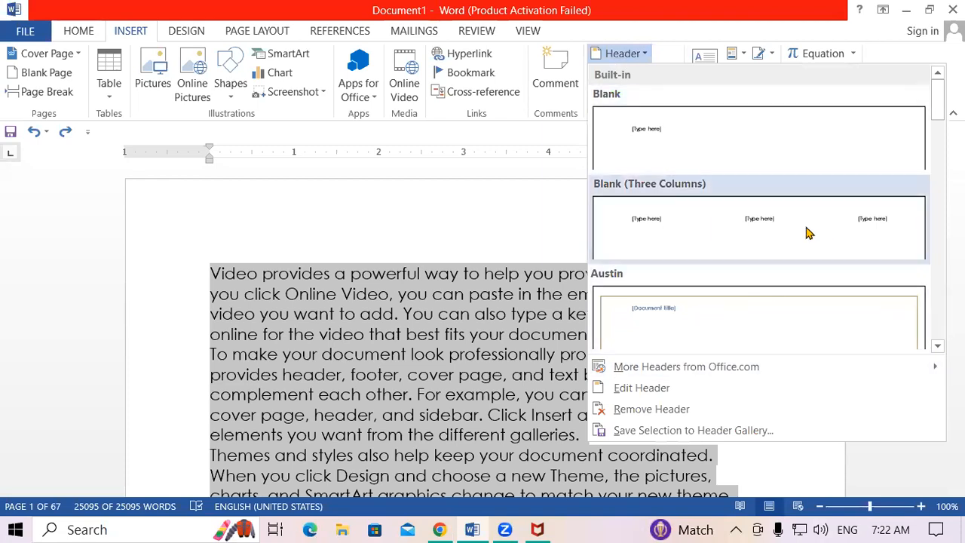
left_click(695, 140)
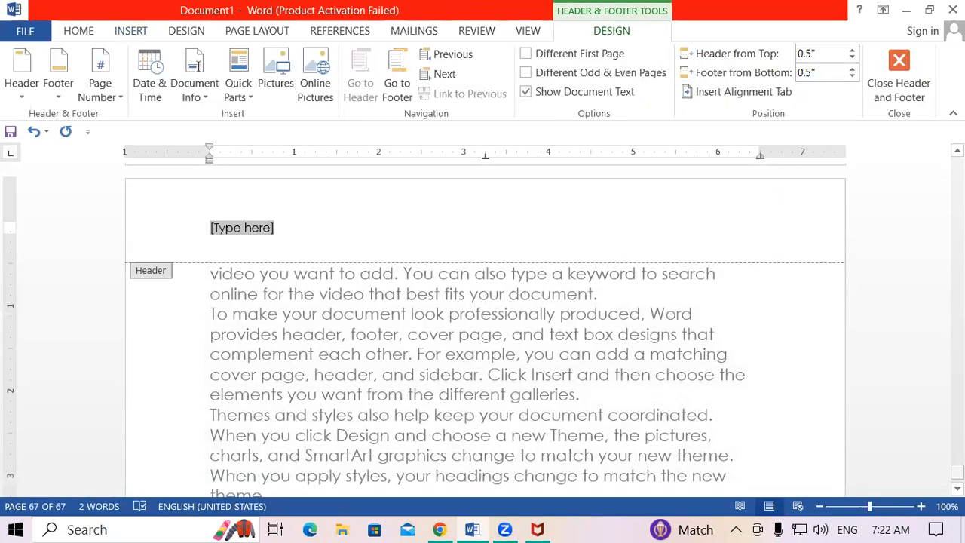
Step: Replace the header placeholder on the first page with "LESSON 1 INTRODUCTION OF COMPUTER"
left_click_drag(957, 471, 958, 163)
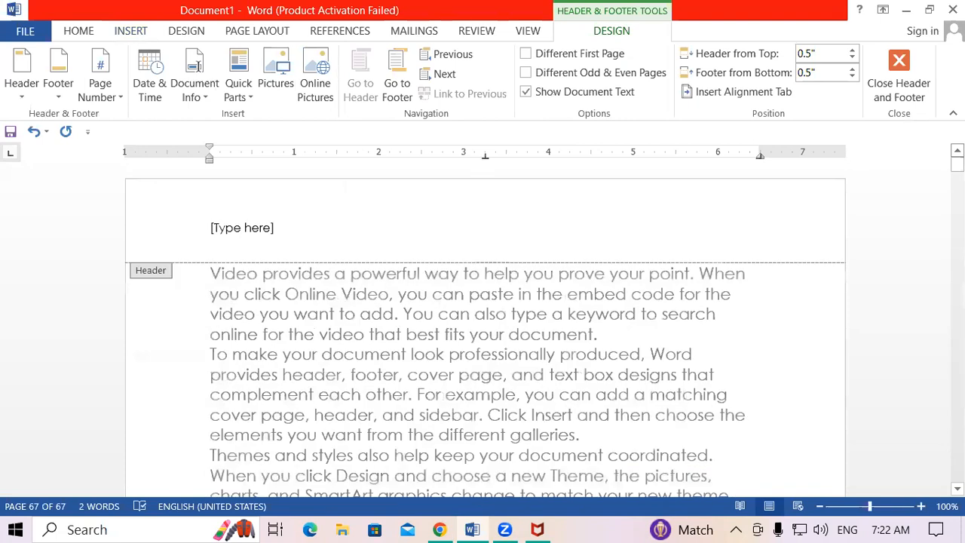
left_click(268, 235)
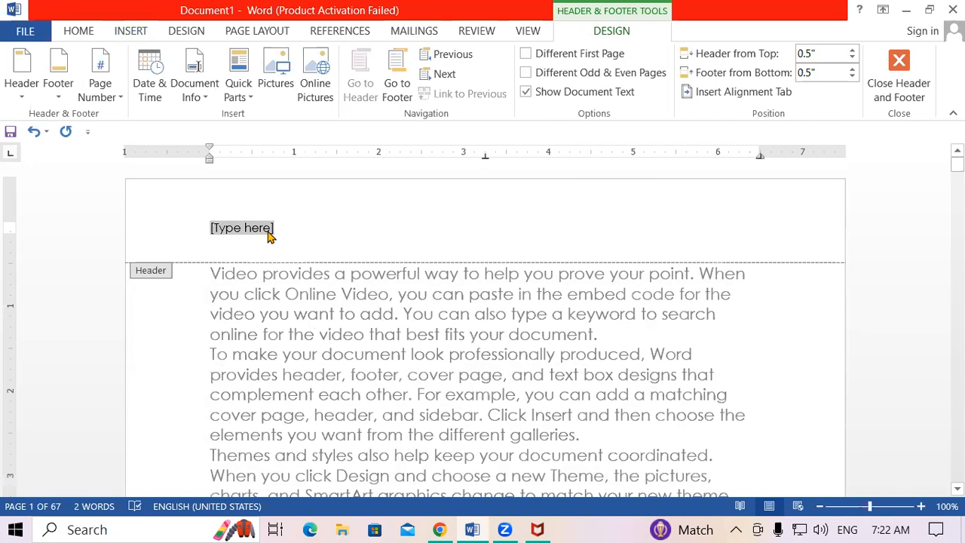
type("LESSON")
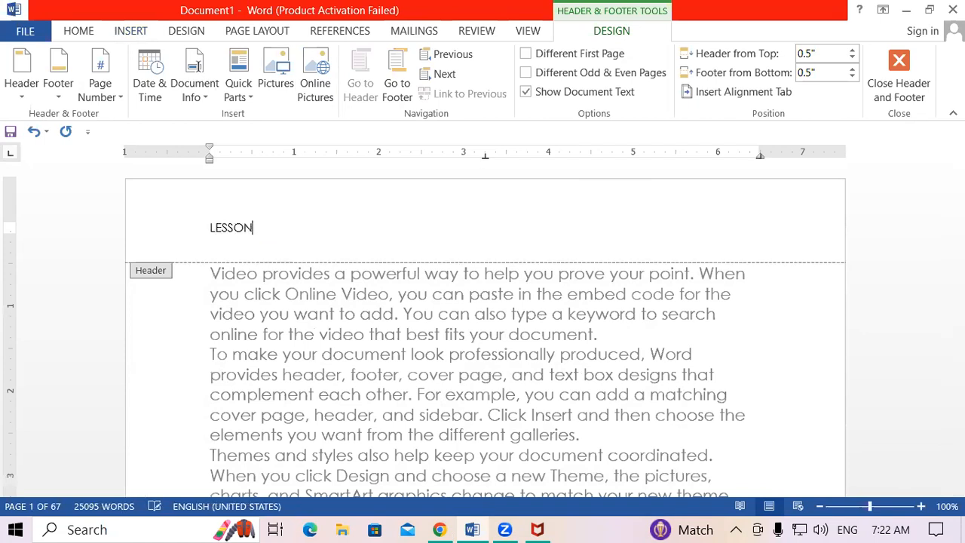
type("1 INTRODUCTI")
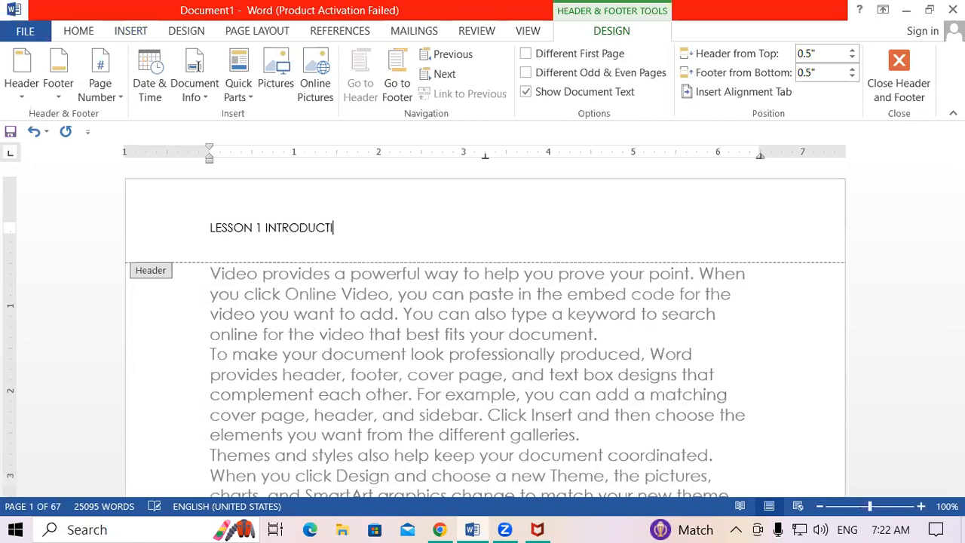
type("ON OF CO")
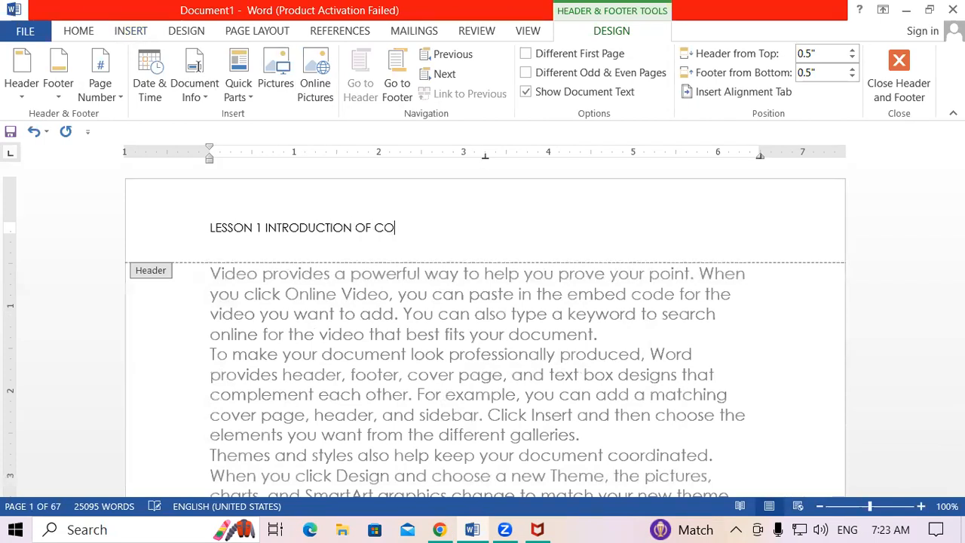
type("MPUTER")
Step: Enlarge the whole header text to 18 pt and make it bold
key("shift+Left")
key("shift+Left")
key("shift+Left")
key("shift+Left")
key("shift+Left")
key("shift+Left")
key("shift+Left")
key("shift+Left")
key("shift+Left")
key("shift+Left")
key("shift+Left")
key("shift+Left")
key("shift+Left")
key("shift+Left")
key("shift+Left")
key("shift+Left")
key("shift+Left")
key("shift+Left")
key("shift+Left")
key("shift+Left")
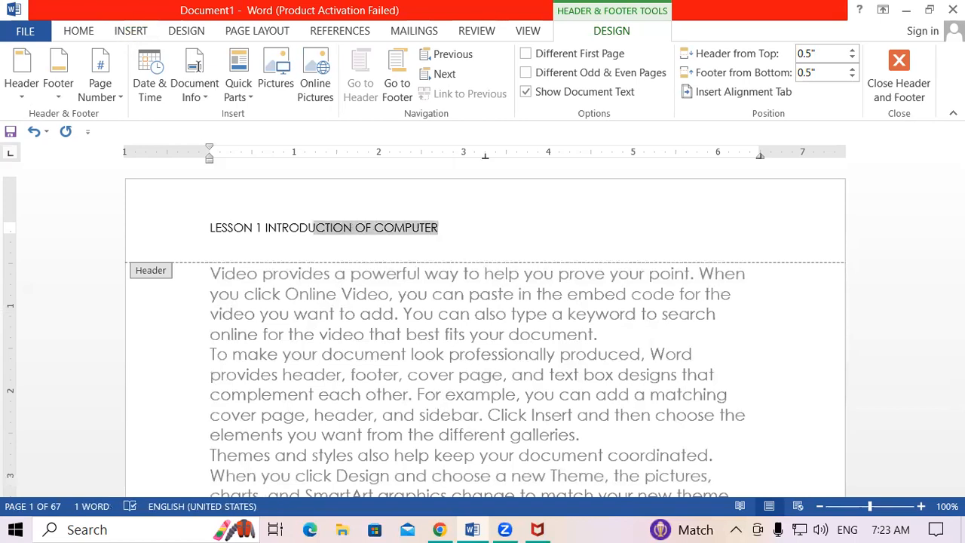
key("ctrl+a")
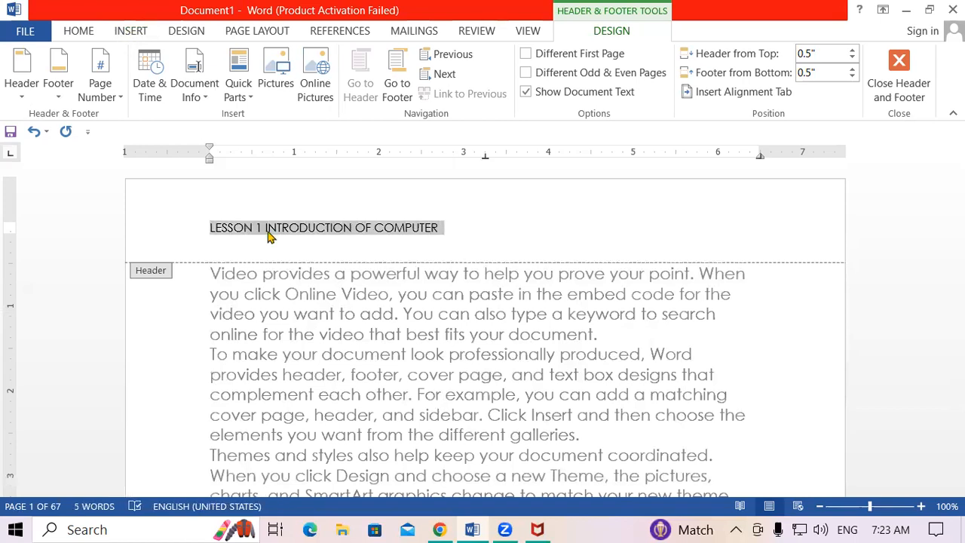
key("ctrl+shift+period")
key("ctrl+shift+period")
key("ctrl+shift+period")
key("ctrl+shift+period")
key("ctrl+shift+period")
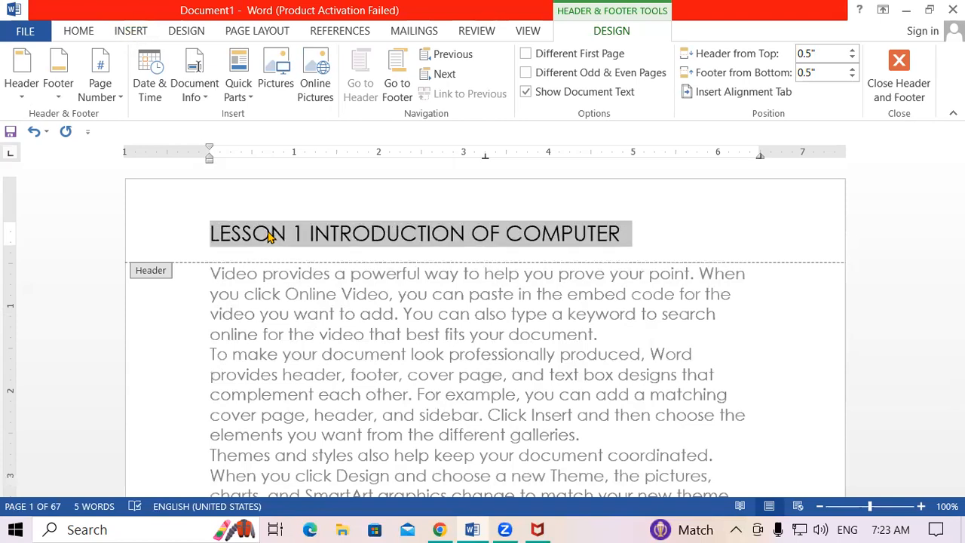
key("ctrl+b")
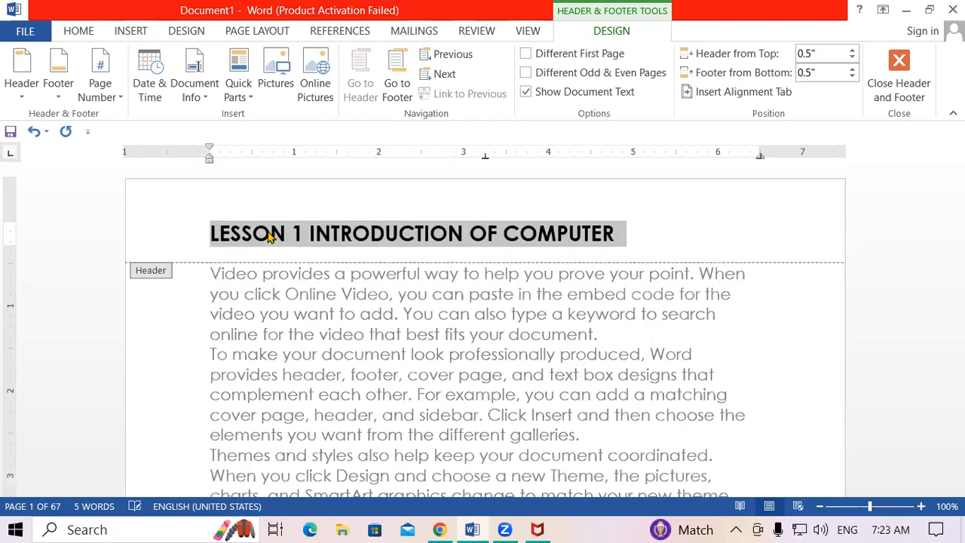
Step: Color the header text red, underline it, and return to editing the document body
left_click(94, 33)
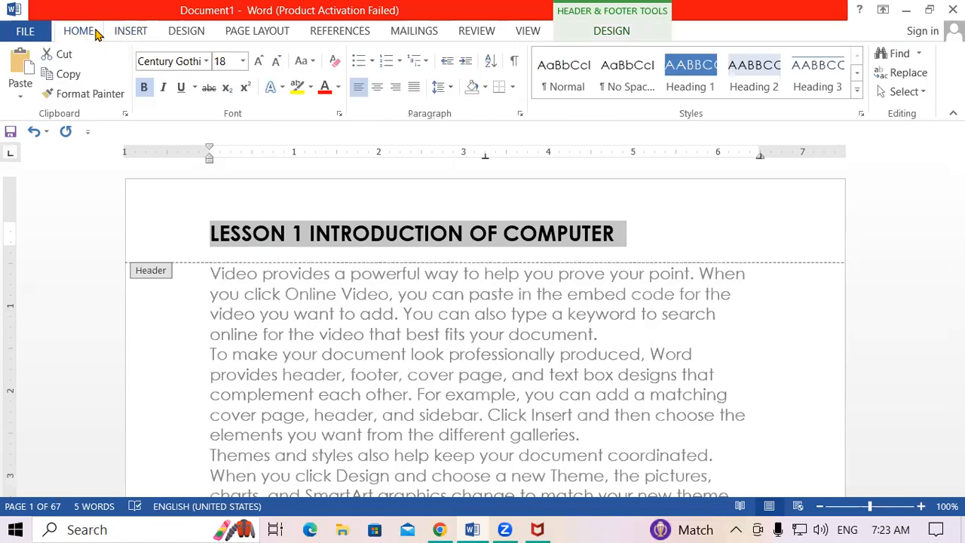
left_click(325, 87)
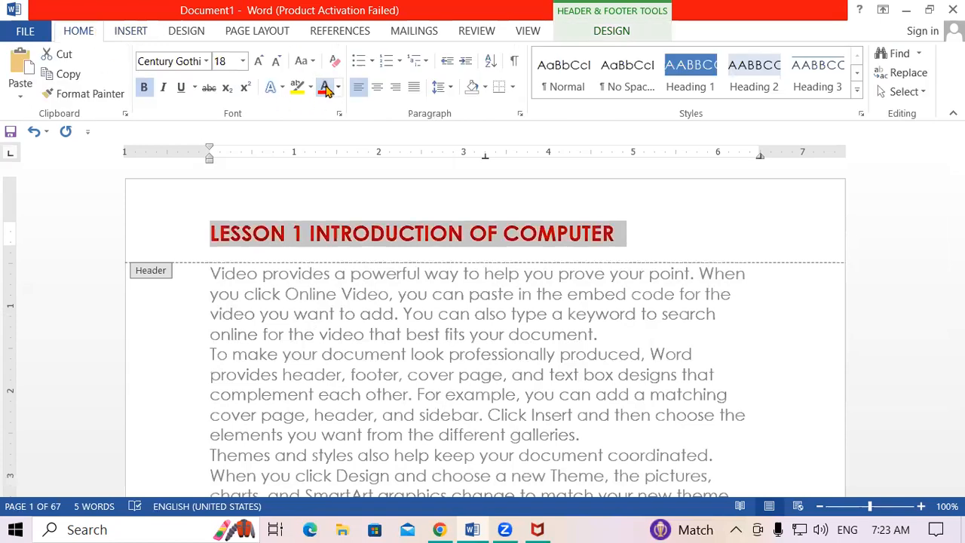
left_click(181, 86)
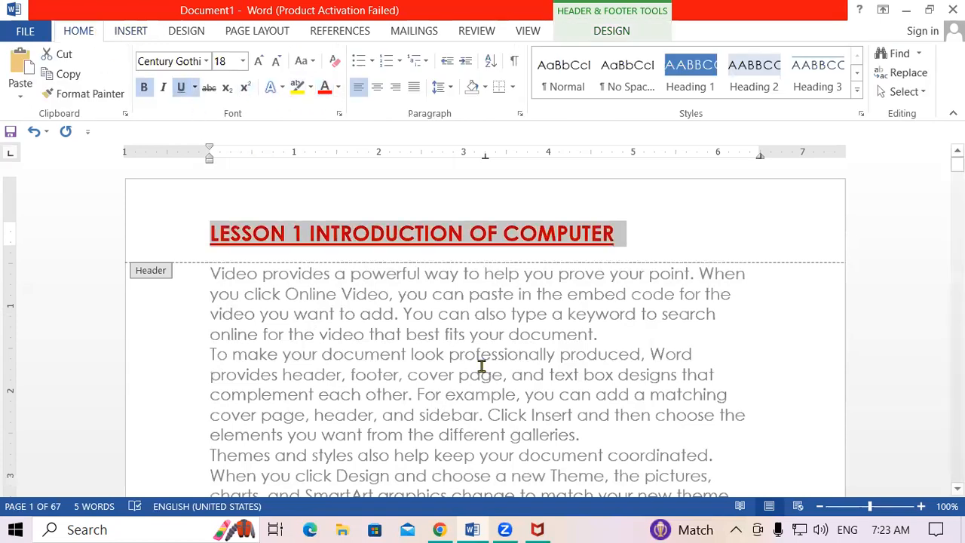
double_click(481, 367)
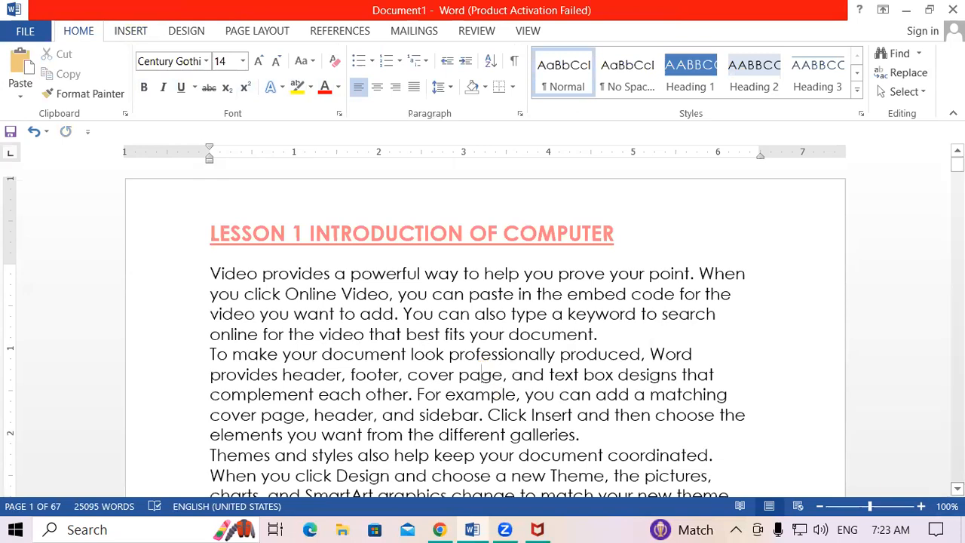
Step: Check whether the header appears on the document's following pages
scroll(483, 332, "down", 5)
scroll(482, 331, "down", 5)
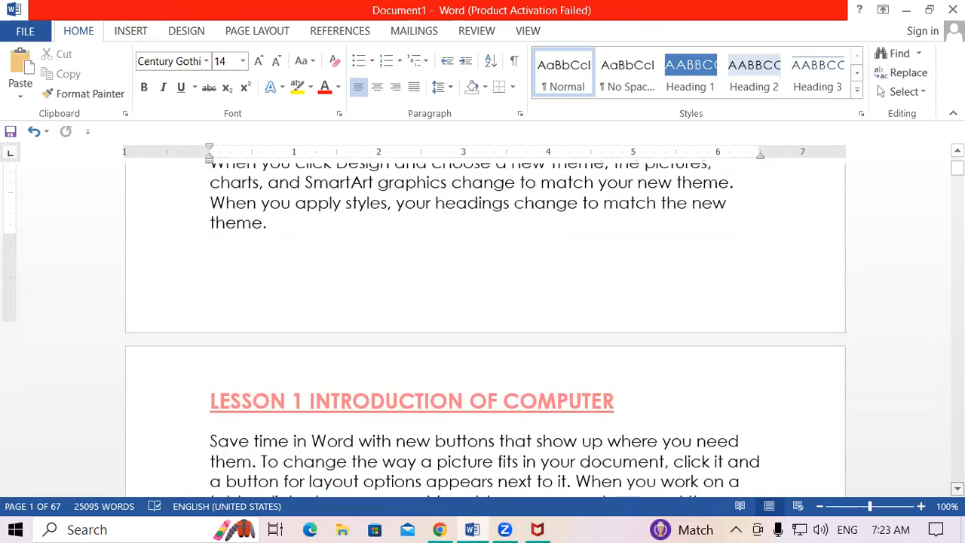
scroll(482, 332, "down", 2)
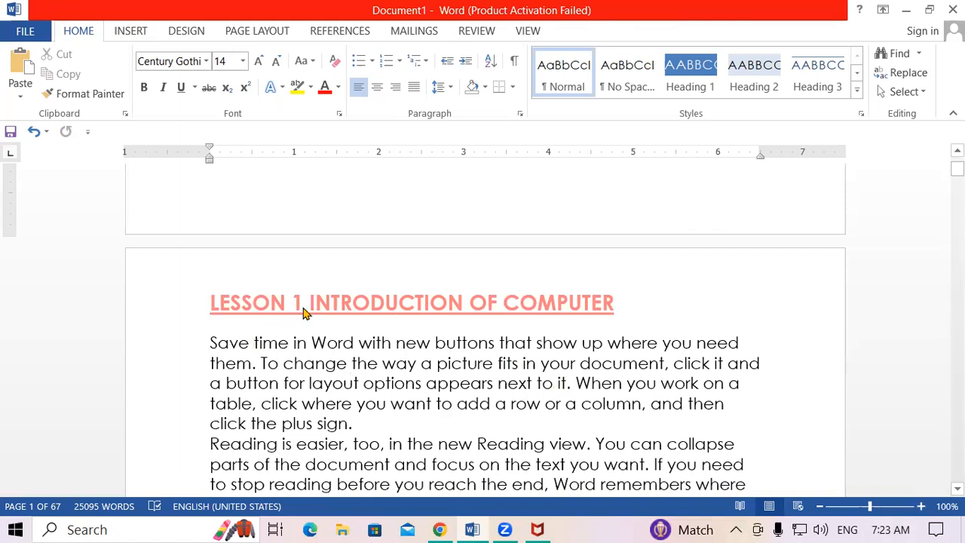
scroll(486, 332, "down", 8)
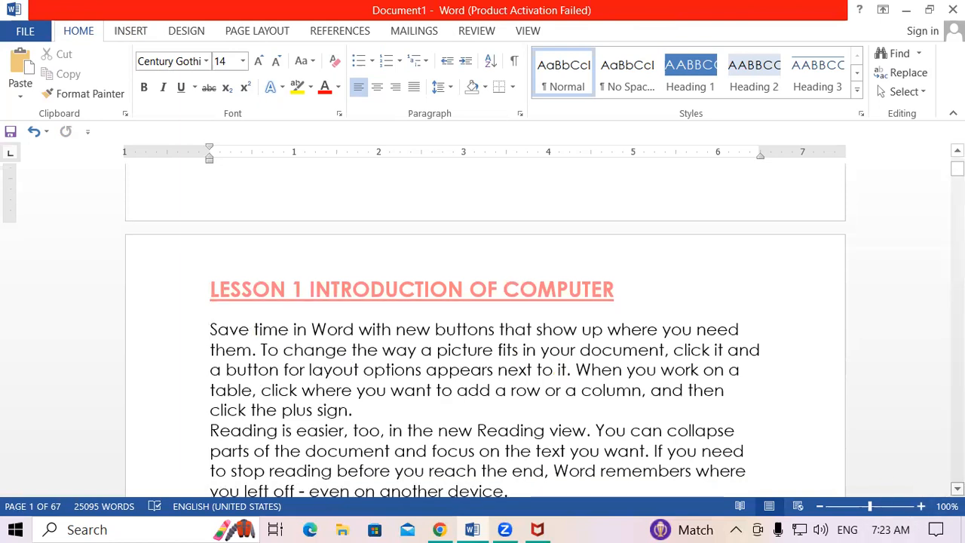
scroll(485, 331, "down", 10)
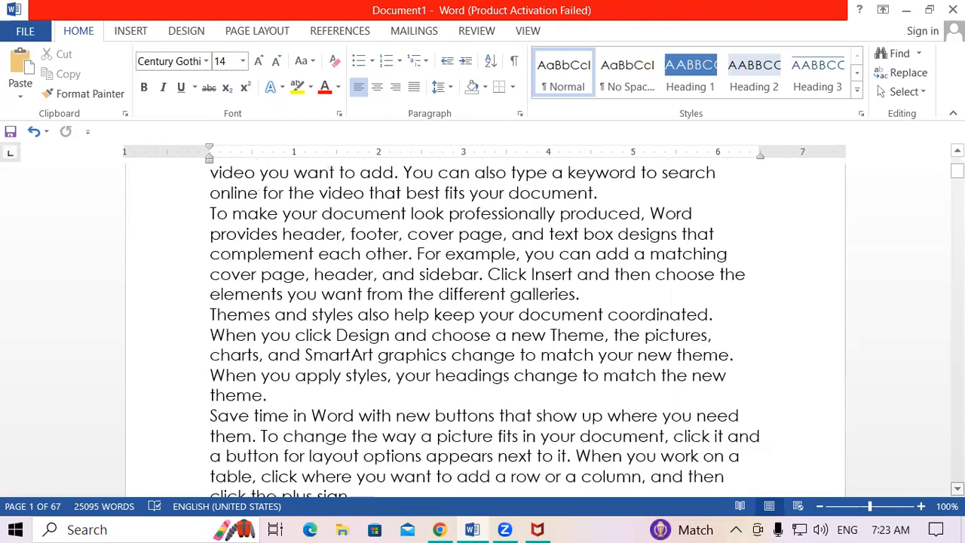
Step: Check the header on the second, third and closing pages of the document, and return to its beginning
scroll(486, 332, "down", 6)
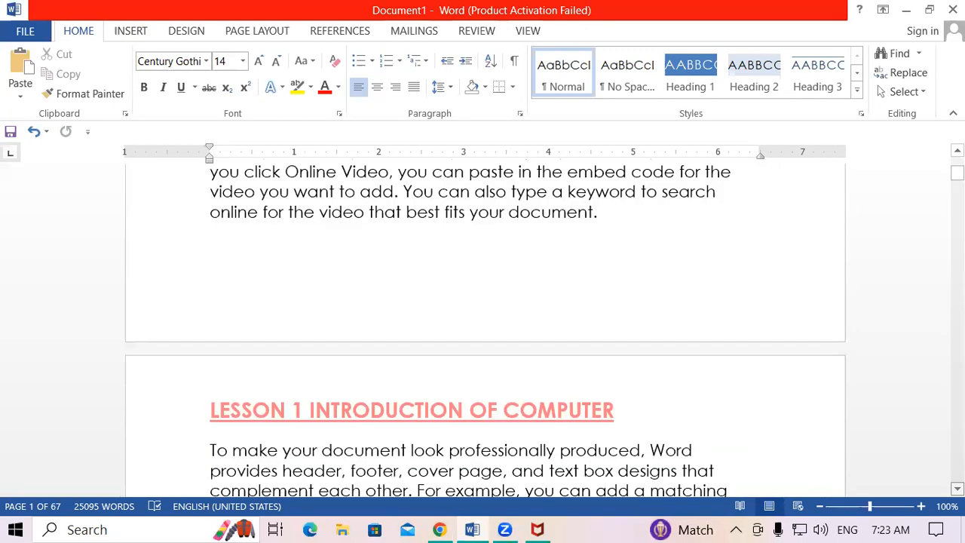
scroll(485, 331, "down", 12)
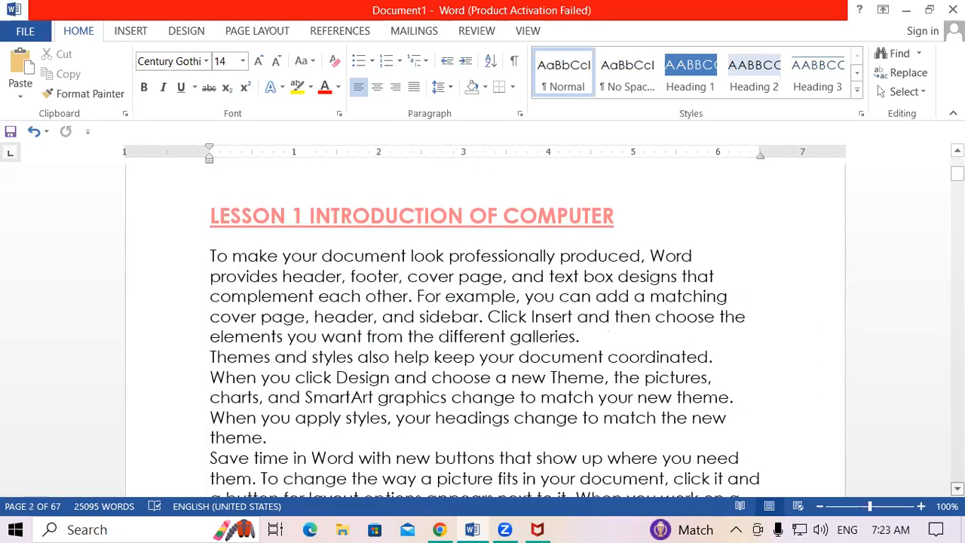
scroll(485, 332, "down", 12)
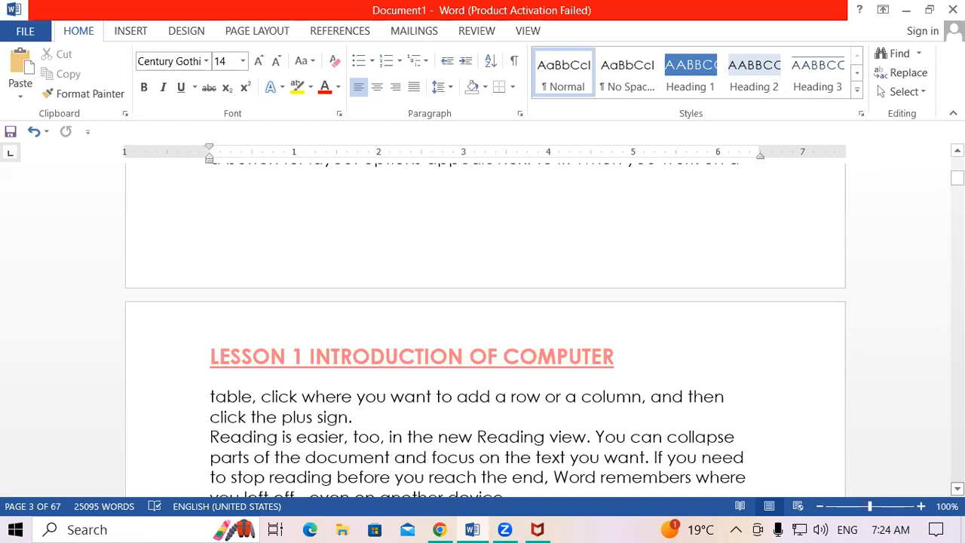
key("ctrl+End")
left_click_drag(957, 474, 957, 456)
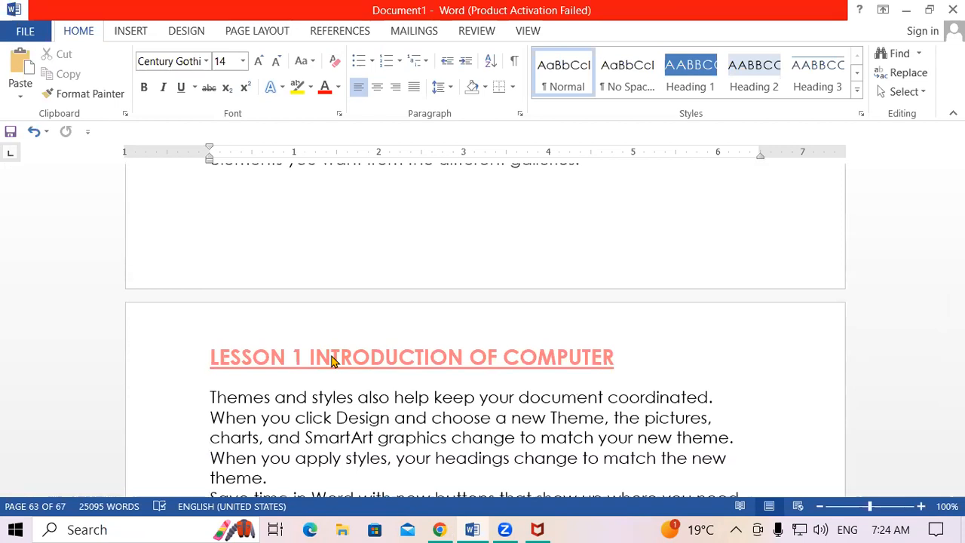
key("ctrl+Home")
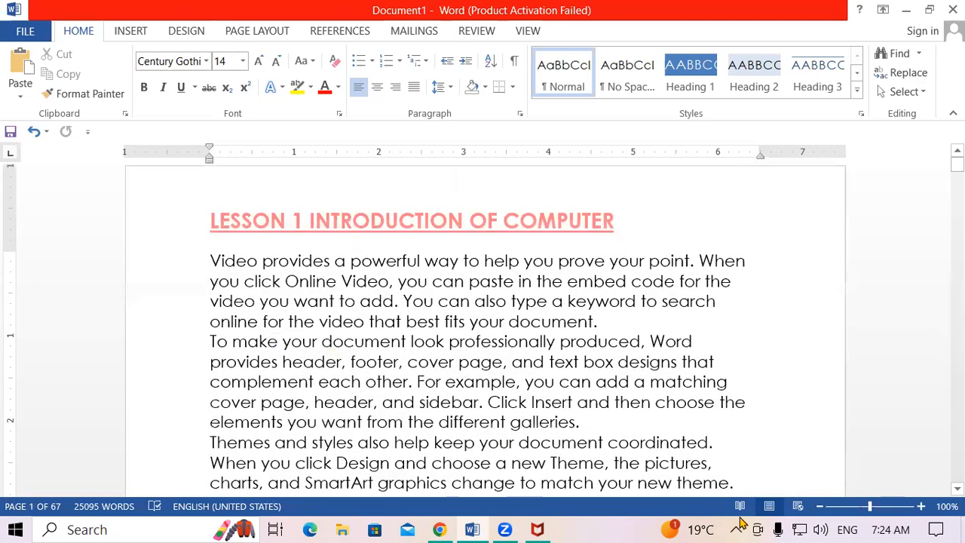
Step: Place the insertion point after "theme." at the end of the first page's text
scroll(483, 332, "down", 2)
scroll(483, 332, "down", 7)
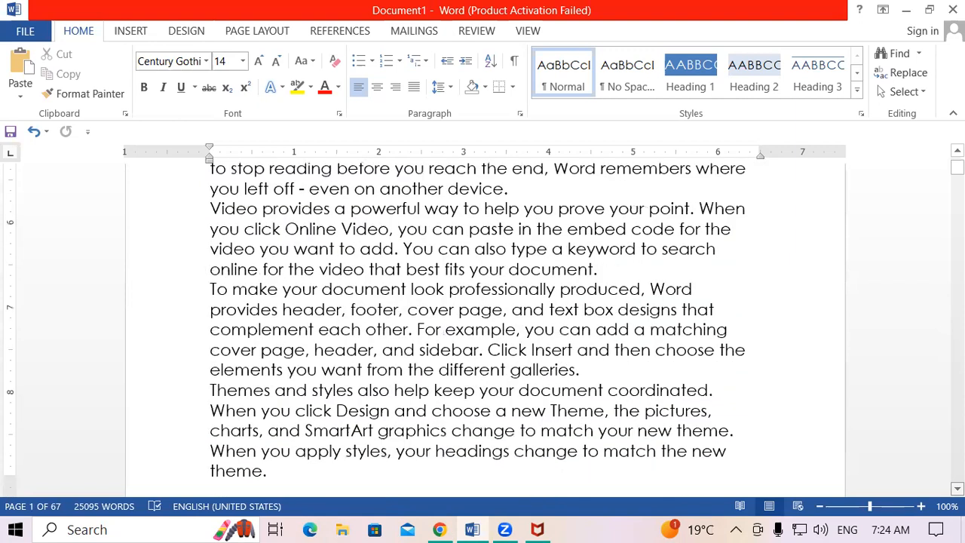
scroll(482, 332, "down", 3)
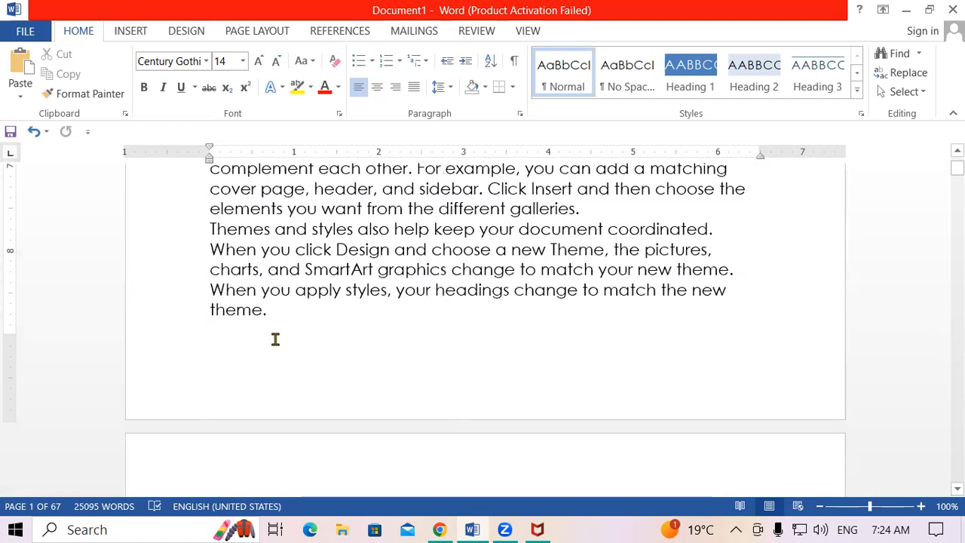
left_click(279, 319)
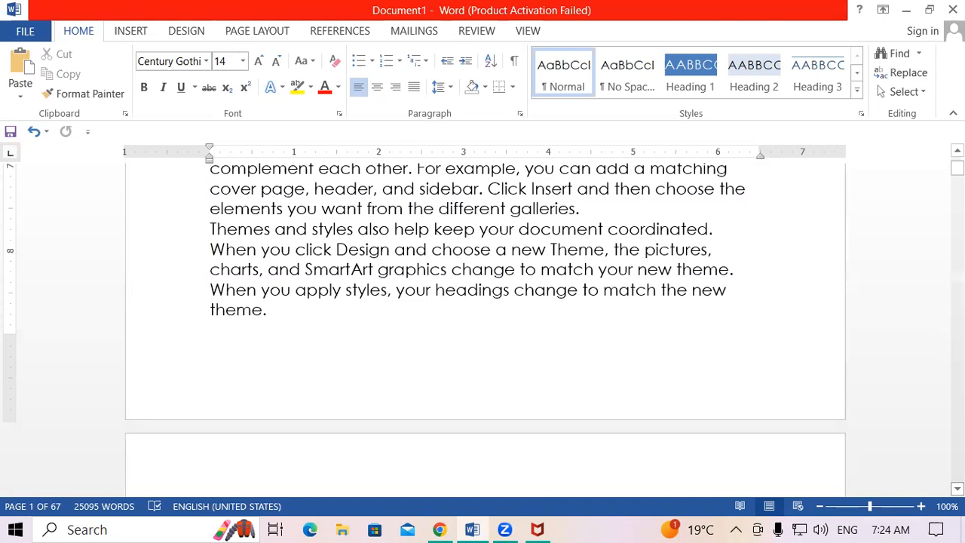
Step: Compare the header areas of the first and second pages
scroll(485, 298, "down", 4)
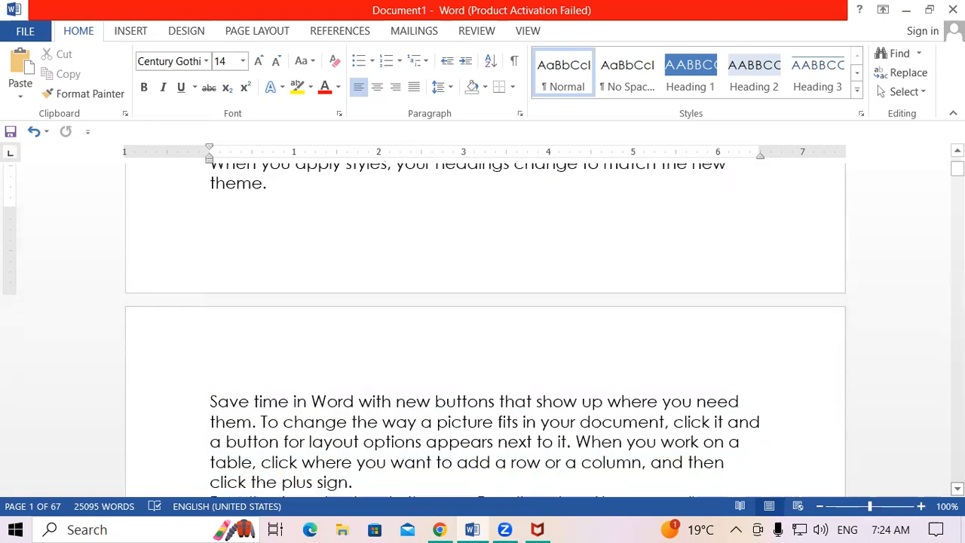
scroll(485, 328, "up", 7)
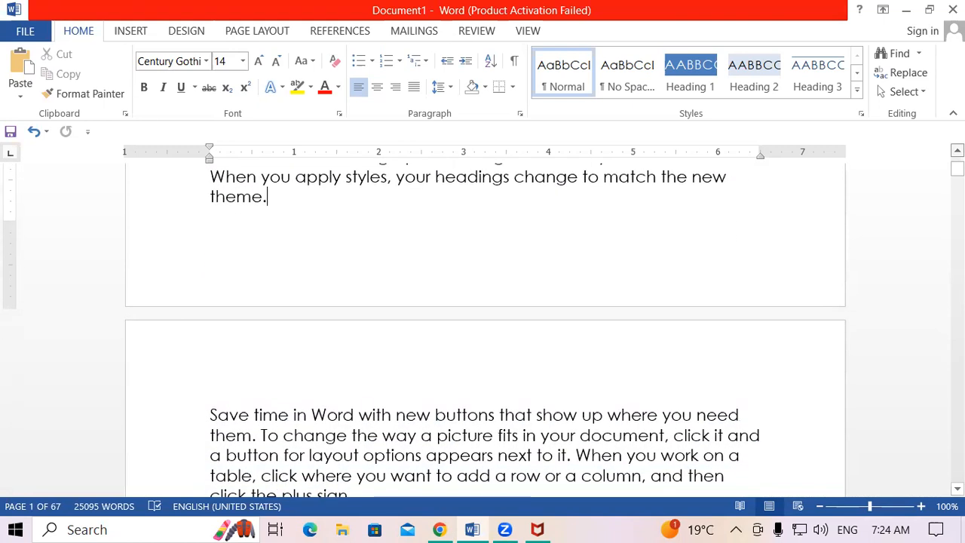
scroll(485, 329, "up", 14)
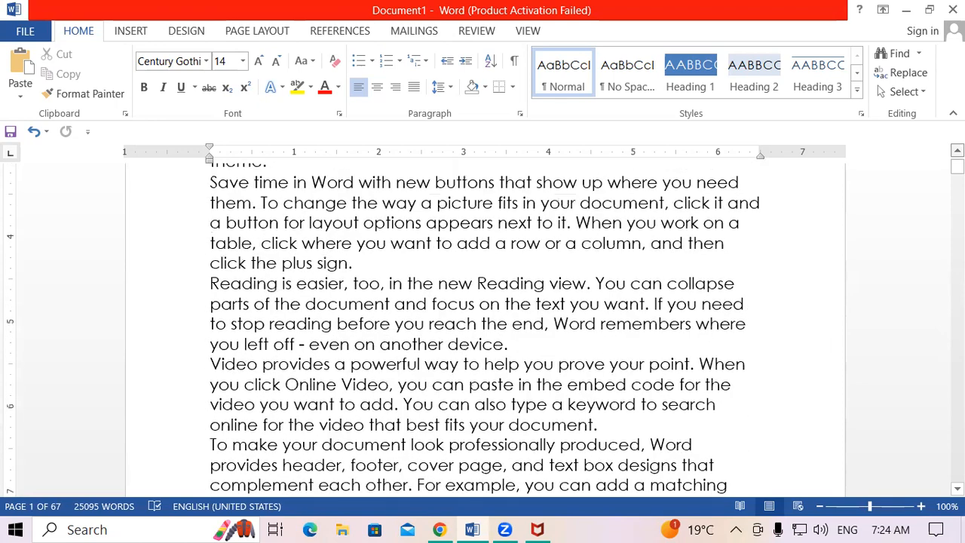
scroll(485, 328, "up", 5)
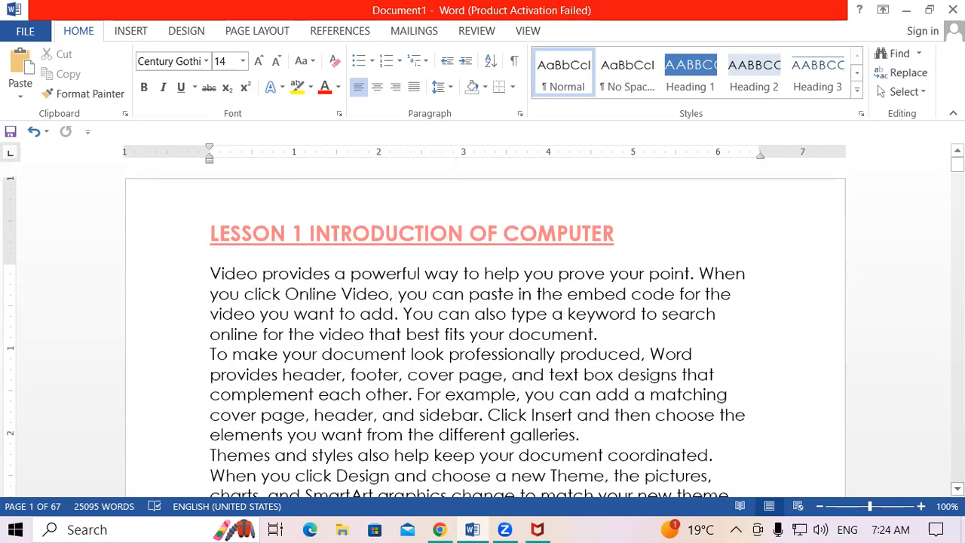
scroll(485, 329, "down", 10)
scroll(485, 329, "down", 15)
scroll(878, 450, "down", 9)
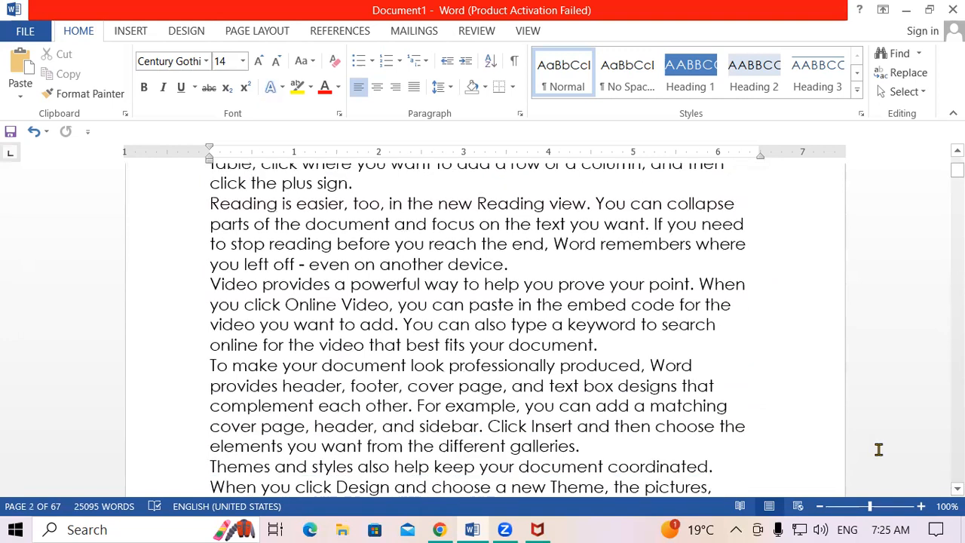
Step: Undo the latest changes back through the header's underline, and recheck the header on the first two pages
key("ctrl+z")
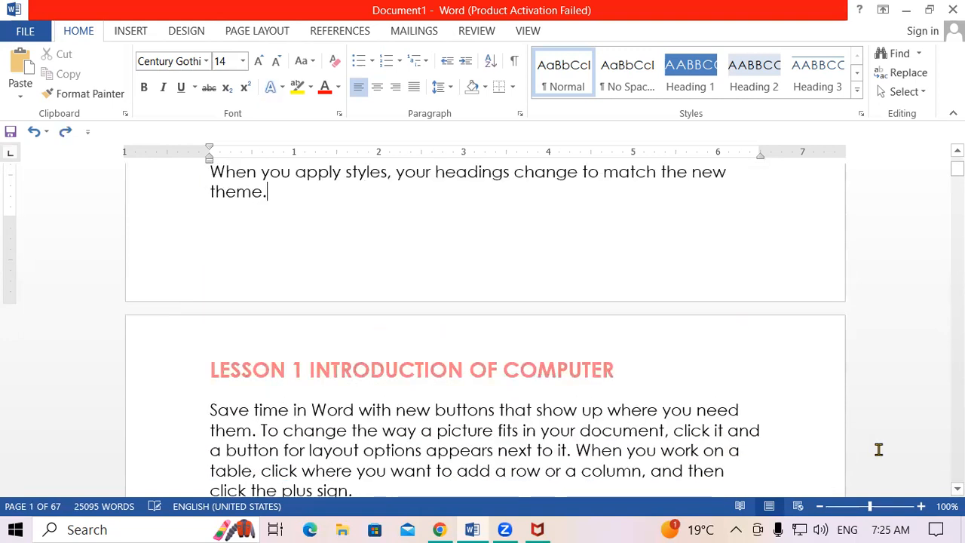
scroll(379, 258, "down", 2)
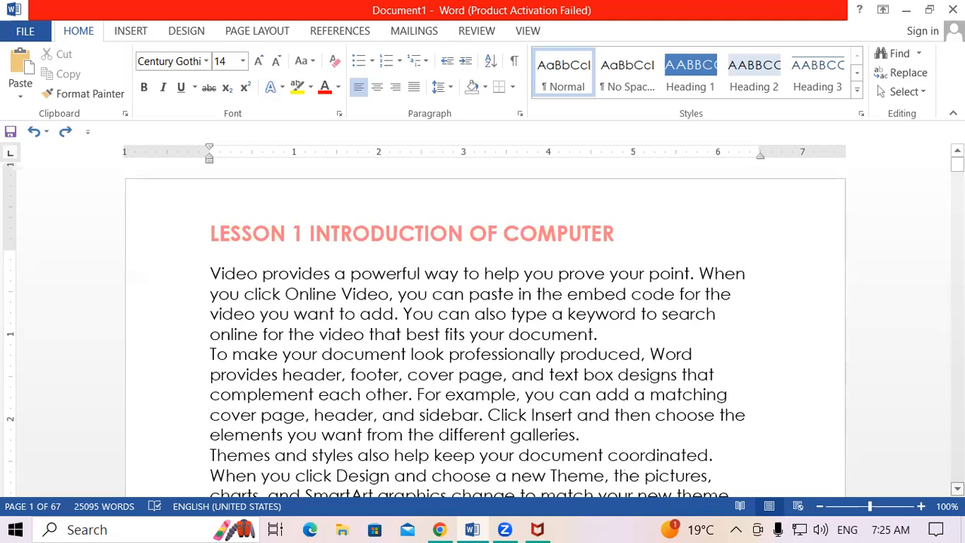
scroll(484, 330, "down", 8)
scroll(370, 224, "down", 7)
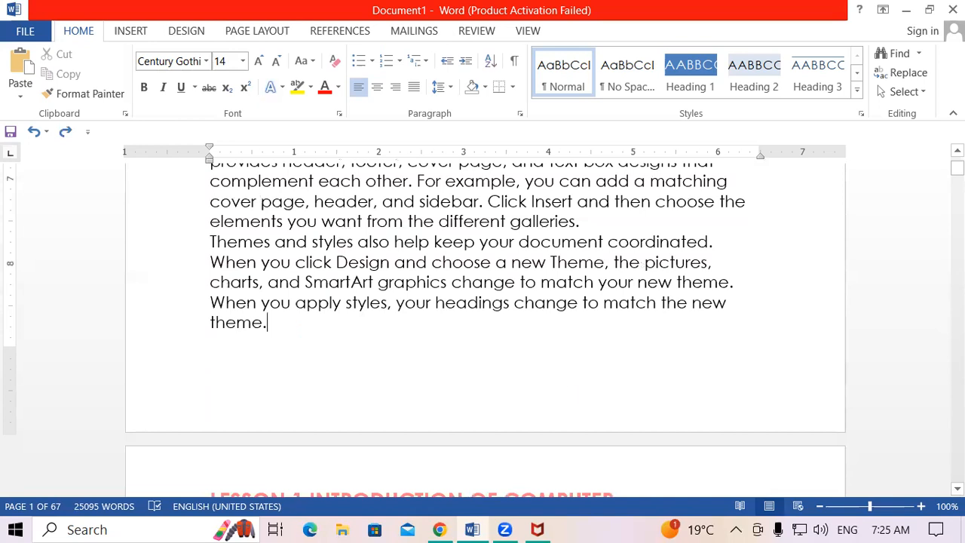
left_click(957, 488)
scroll(484, 329, "down", 2)
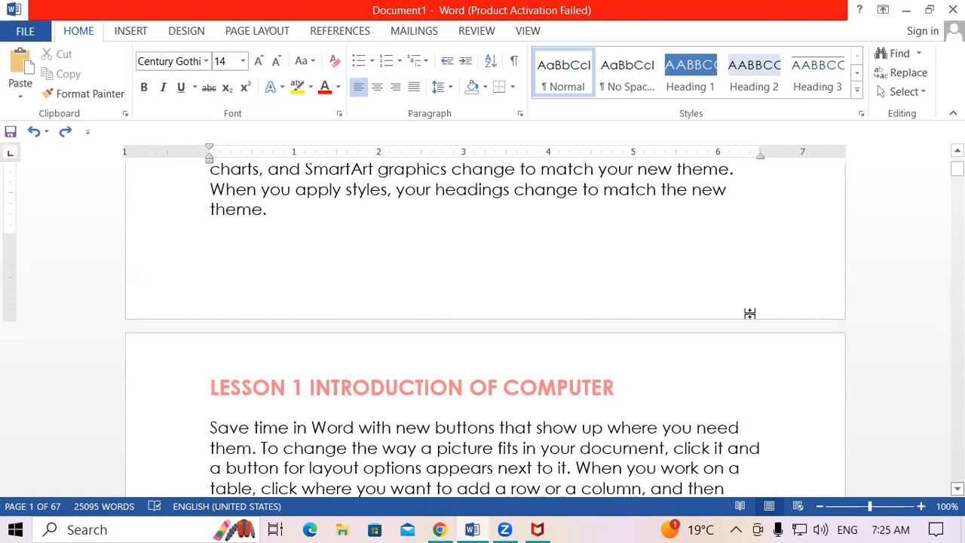
Step: Insert a Next Page section break at the end of page one and turn off Link to Previous for the new section's header
left_click(269, 33)
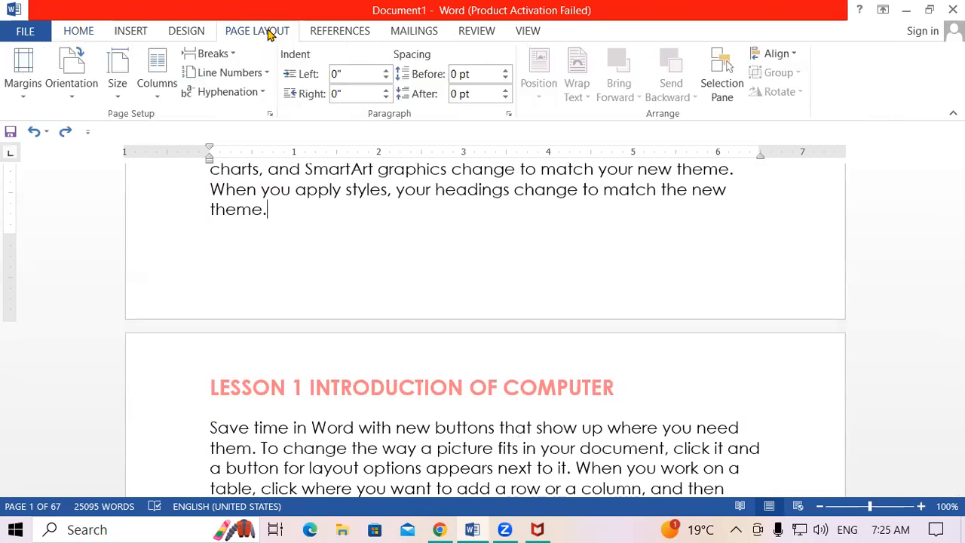
left_click(227, 55)
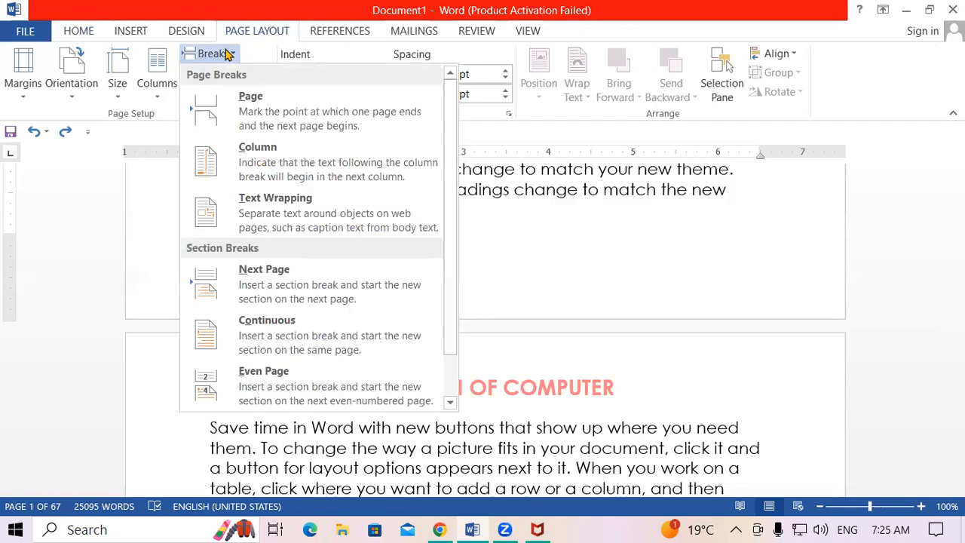
left_click(283, 296)
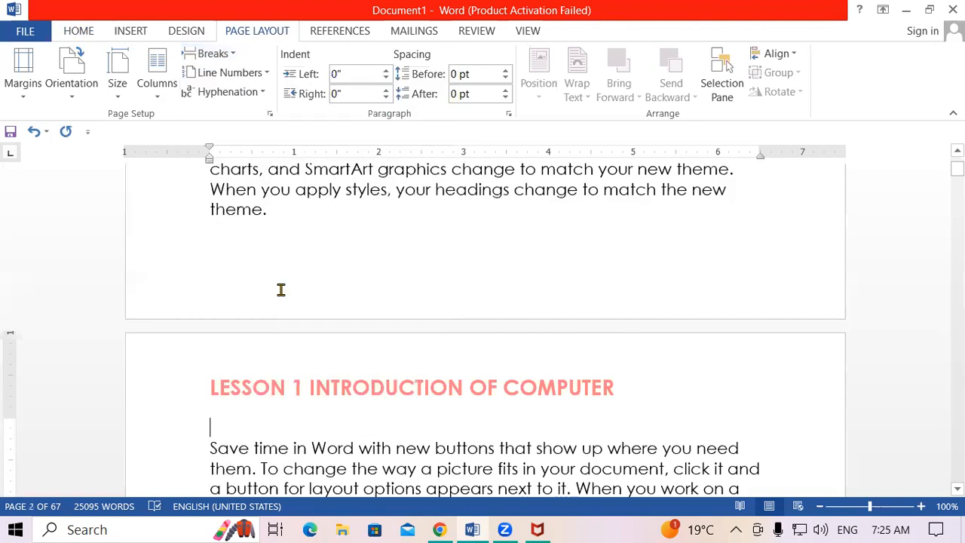
double_click(369, 390)
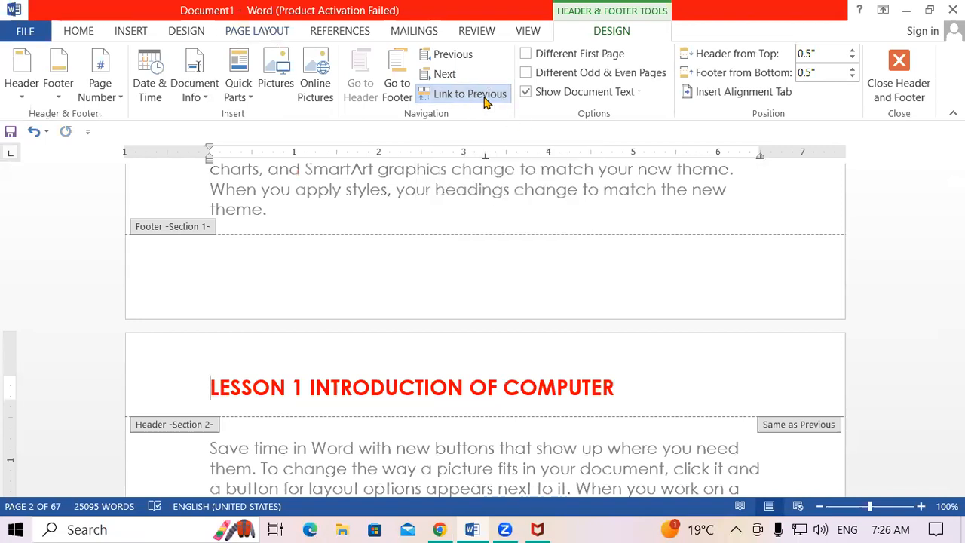
left_click(484, 100)
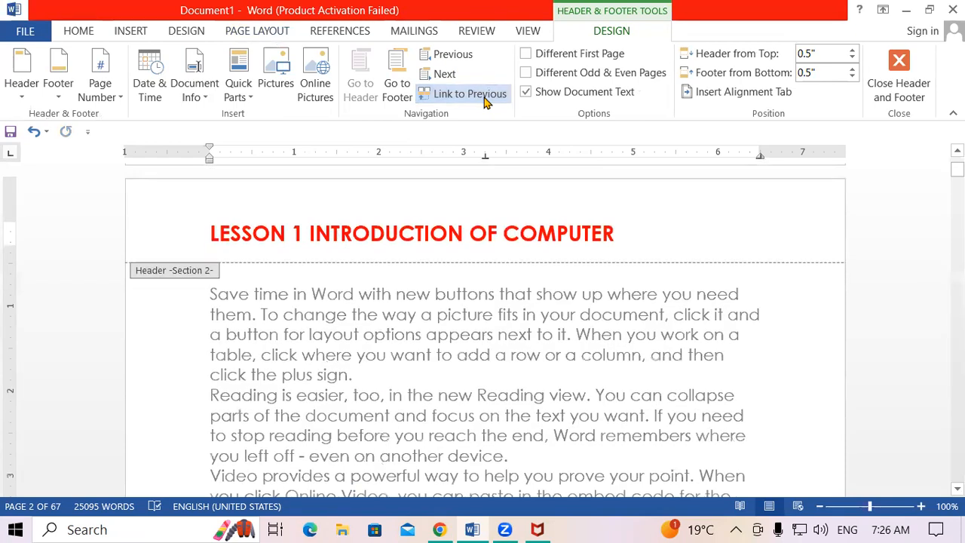
Step: Change the second section's header text to "LESSON 1 INTRODUCTION TO OPERATING SYSTEM" and return to the document body
left_click(647, 234)
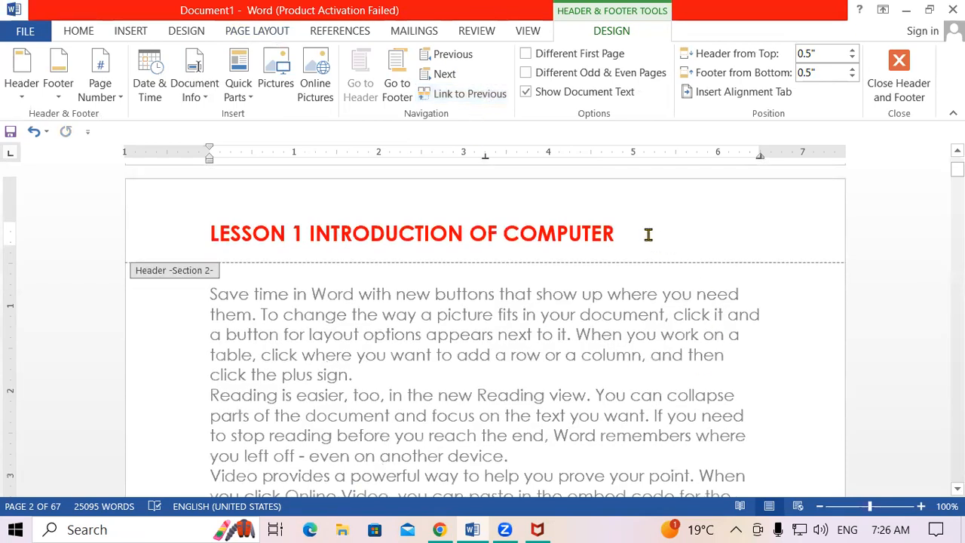
key("BackSpace")
key("BackSpace")
key("BackSpace")
key("BackSpace")
key("BackSpace")
key("BackSpace")
key("BackSpace")
key("BackSpace")
key("BackSpace")
key("BackSpace")
key("BackSpace")
key("BackSpace")
key("BackSpace")
key("BackSpace")
key("BackSpace")
key("BackSpace")
key("BackSpace")
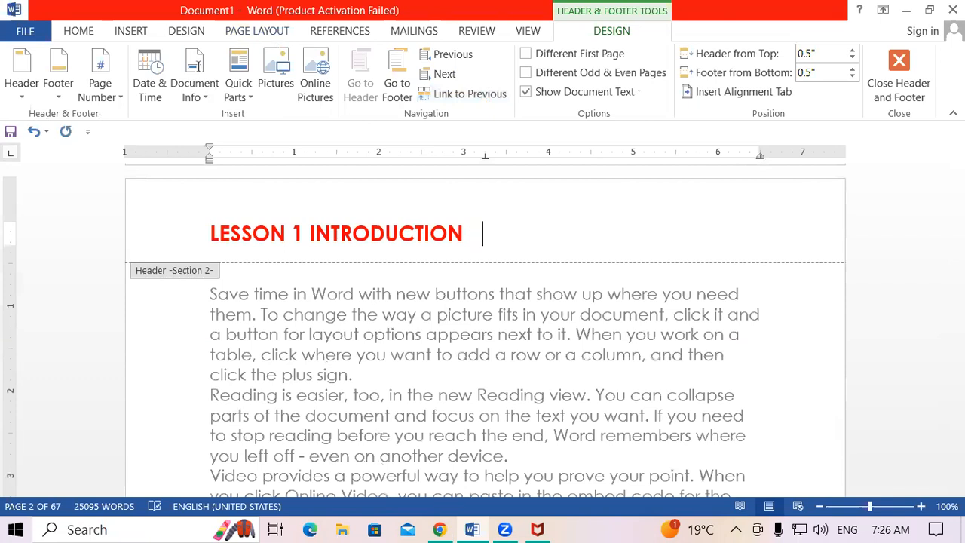
type("CTION")
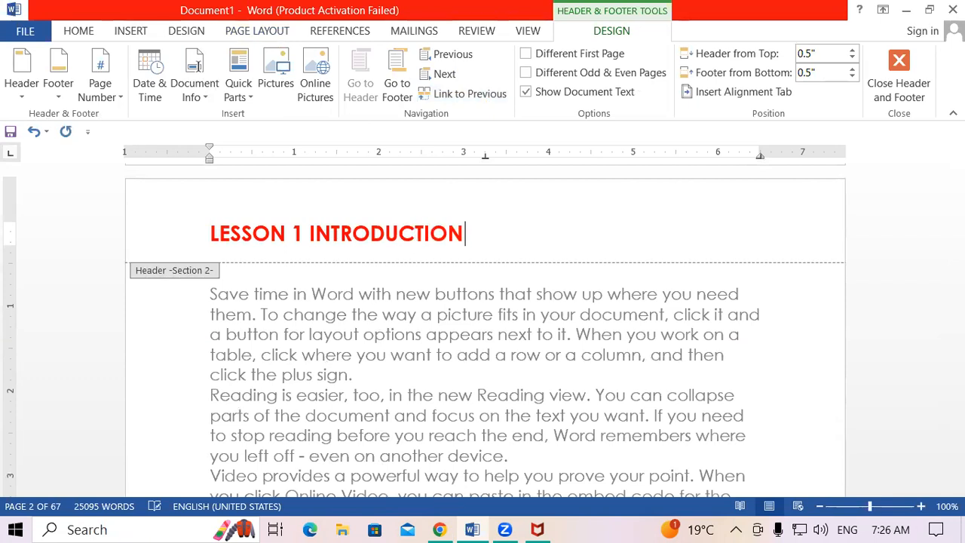
type("O")
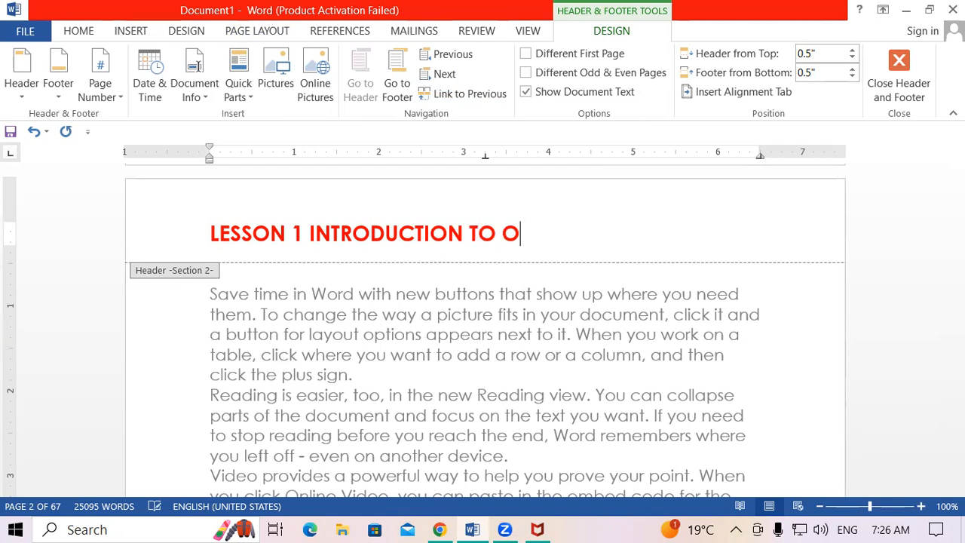
type("PERAT")
type("ING ")
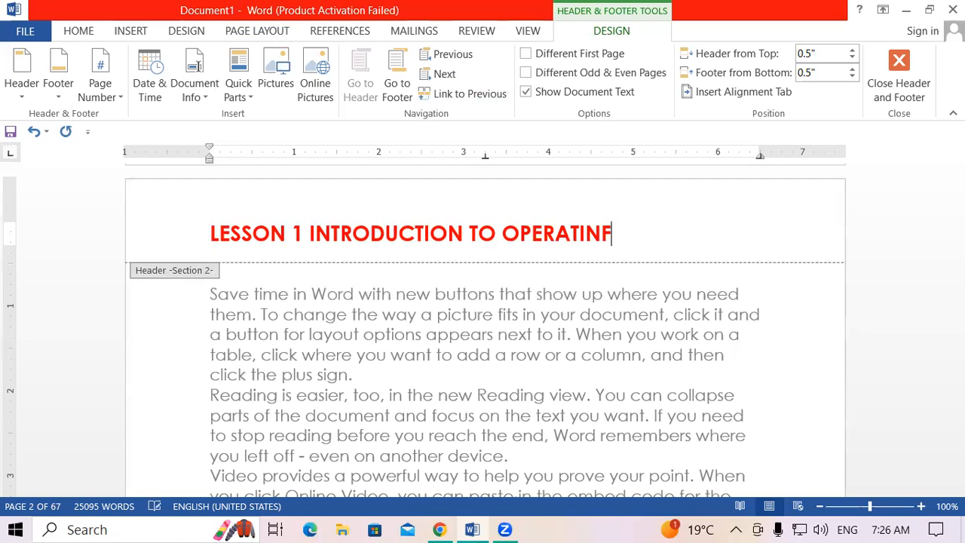
type("SYSTEM")
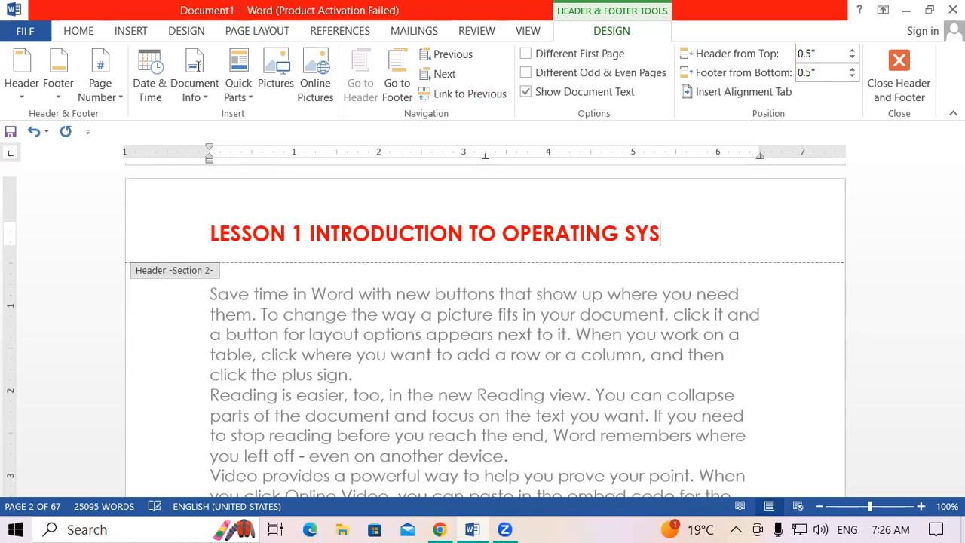
double_click(648, 315)
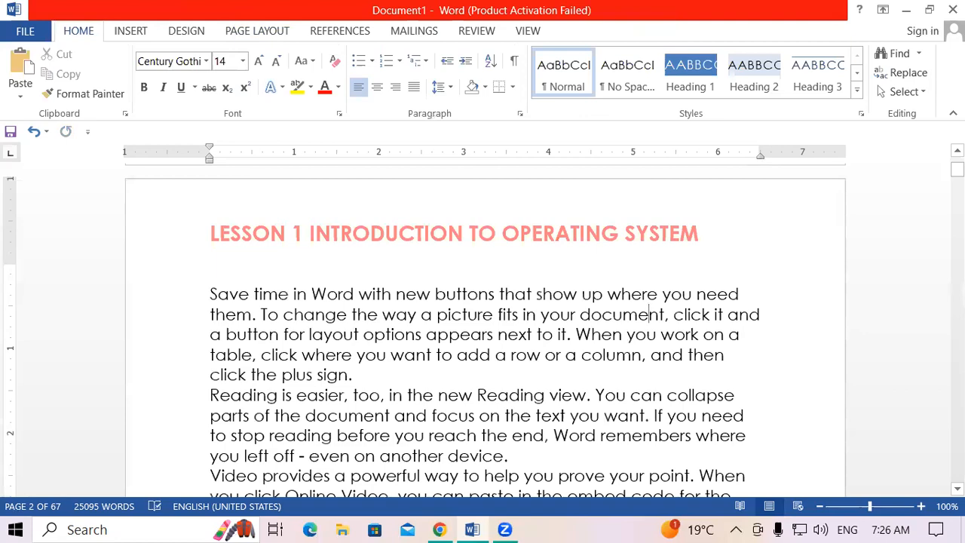
Step: Compare the header on the first page with the headers on the second and third pages
scroll(486, 325, "up", 9)
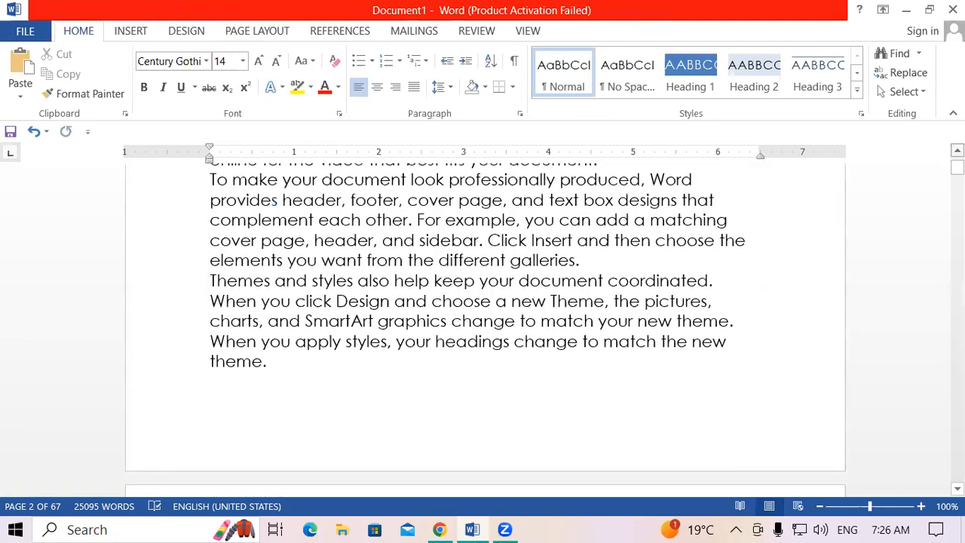
scroll(940, 177, "up", 8)
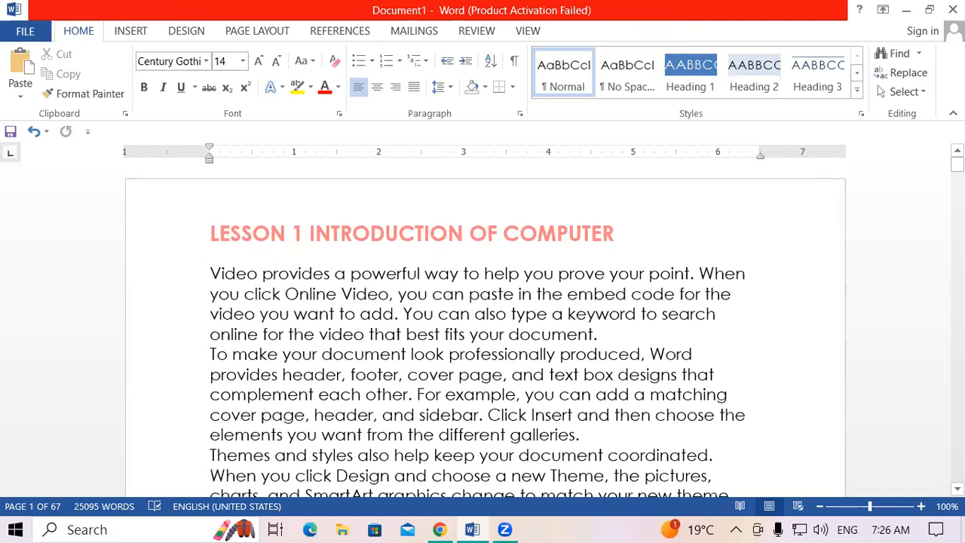
scroll(485, 332, "down", 5)
scroll(485, 332, "down", 10)
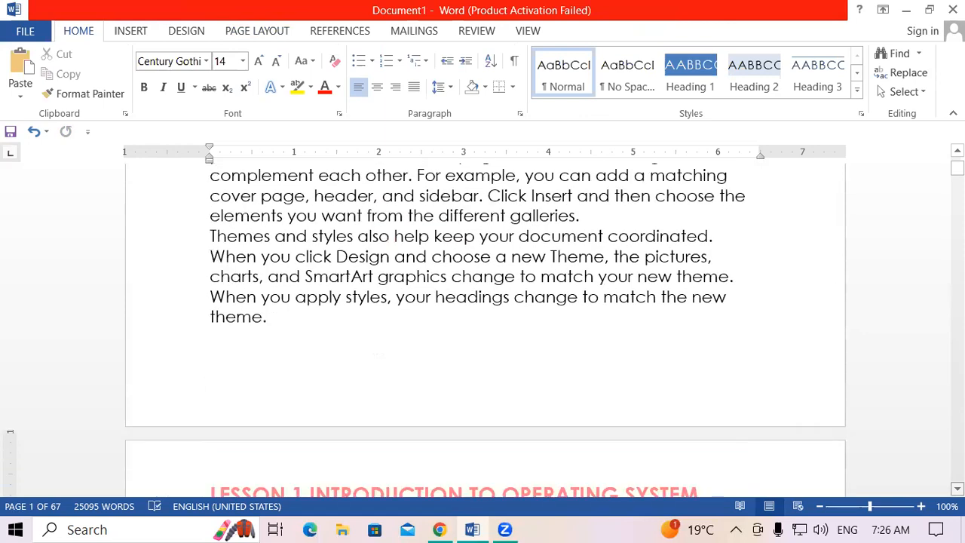
scroll(485, 331, "down", 5)
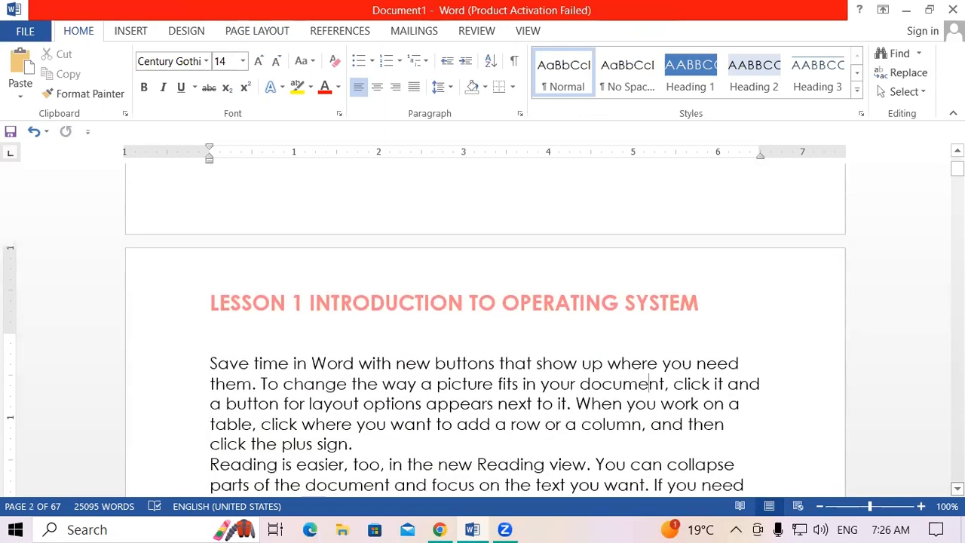
scroll(485, 331, "down", 8)
scroll(486, 331, "down", 10)
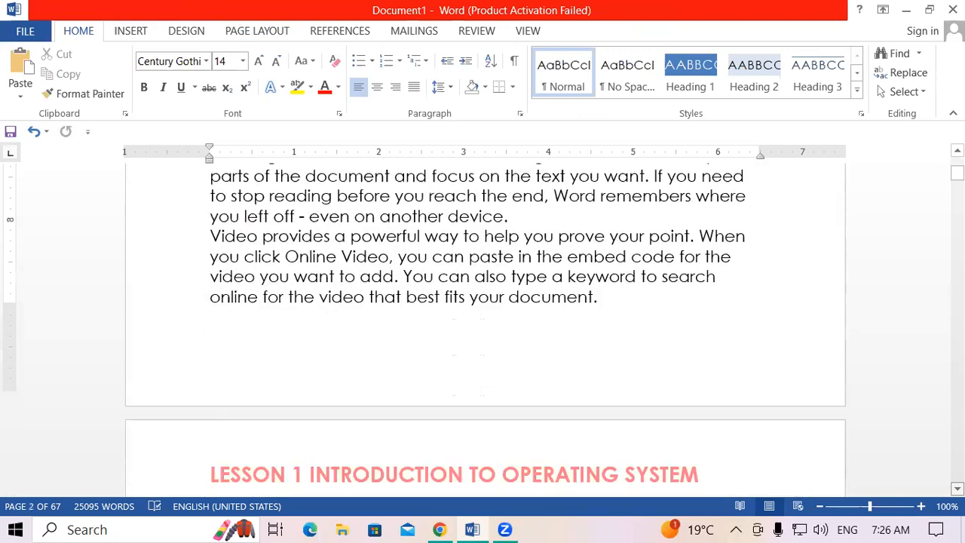
scroll(485, 332, "down", 2)
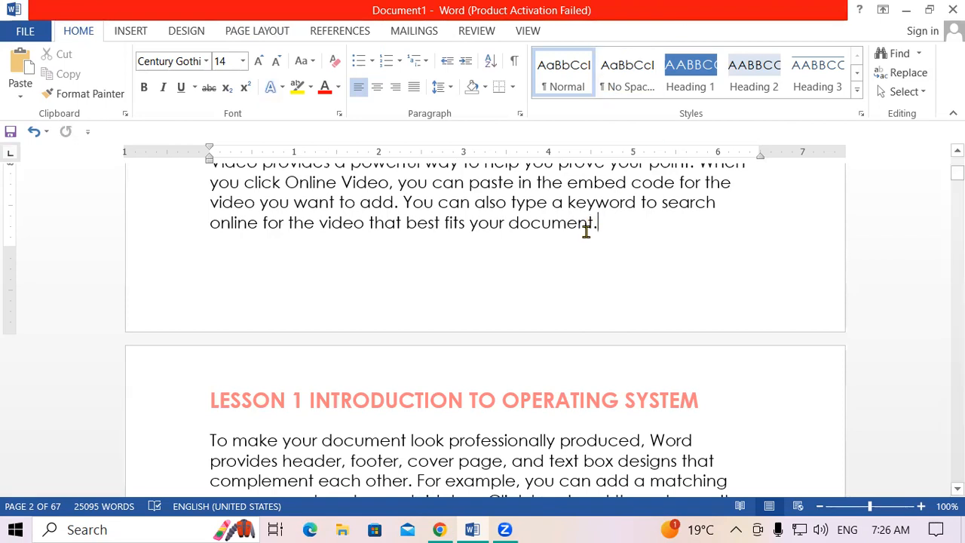
Step: Insert a Next Page section break at the end of page two and turn off Link to Previous for the third section's header
left_click(257, 31)
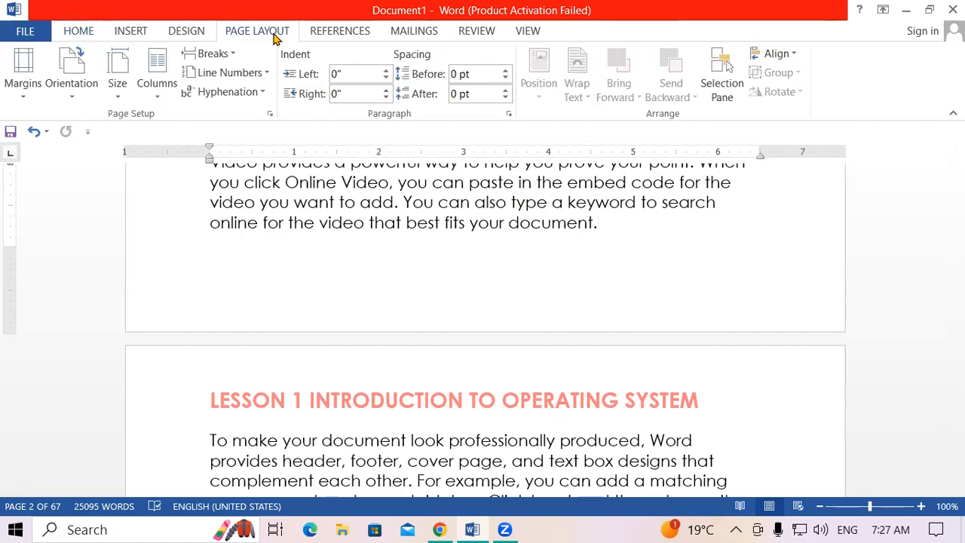
left_click(232, 58)
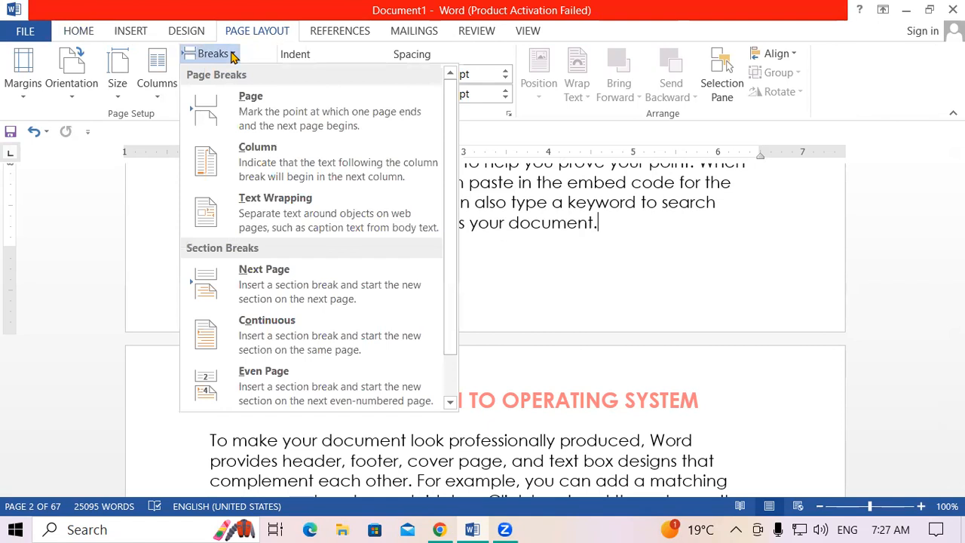
left_click(280, 299)
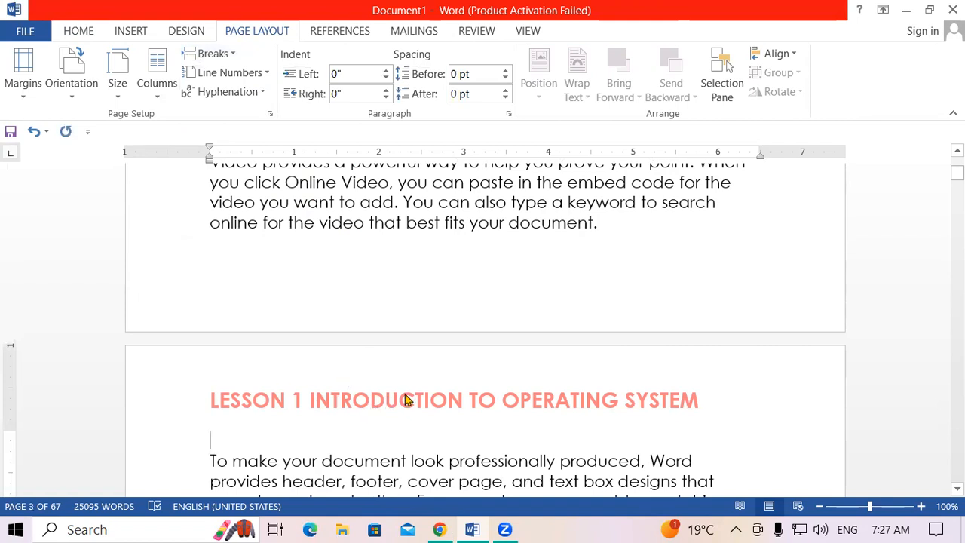
double_click(405, 395)
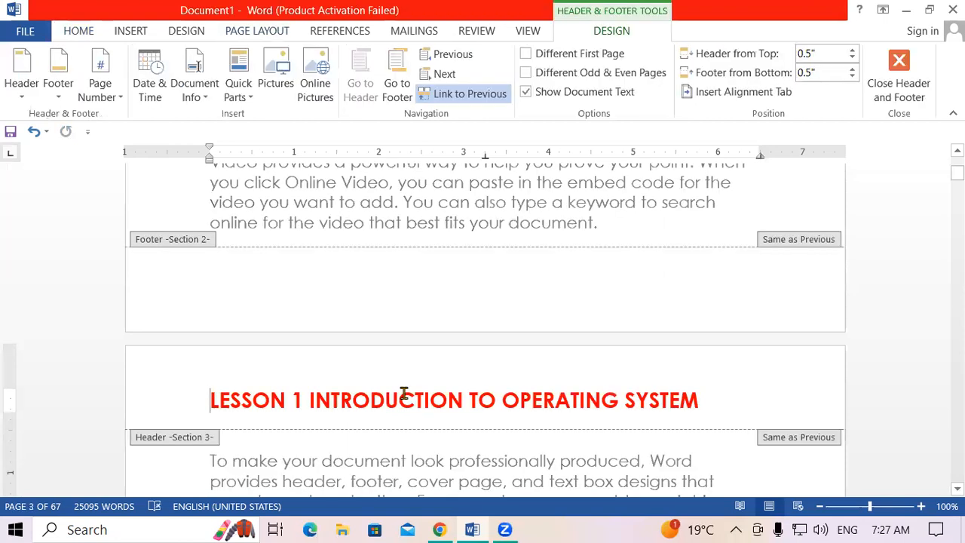
left_click(476, 98)
Step: Change the third section's header text to "LESSON 1 INTRODUCTION OF PRINTER" and return to the document body
left_click(734, 243)
key("BackSpace")
key("BackSpace")
key("BackSpace")
key("BackSpace")
key("BackSpace")
key("BackSpace")
key("BackSpace")
key("BackSpace")
key("BackSpace")
key("BackSpace")
key("BackSpace")
key("BackSpace")
key("BackSpace")
key("BackSpace")
key("BackSpace")
key("BackSpace")
key("BackSpace")
key("BackSpace")
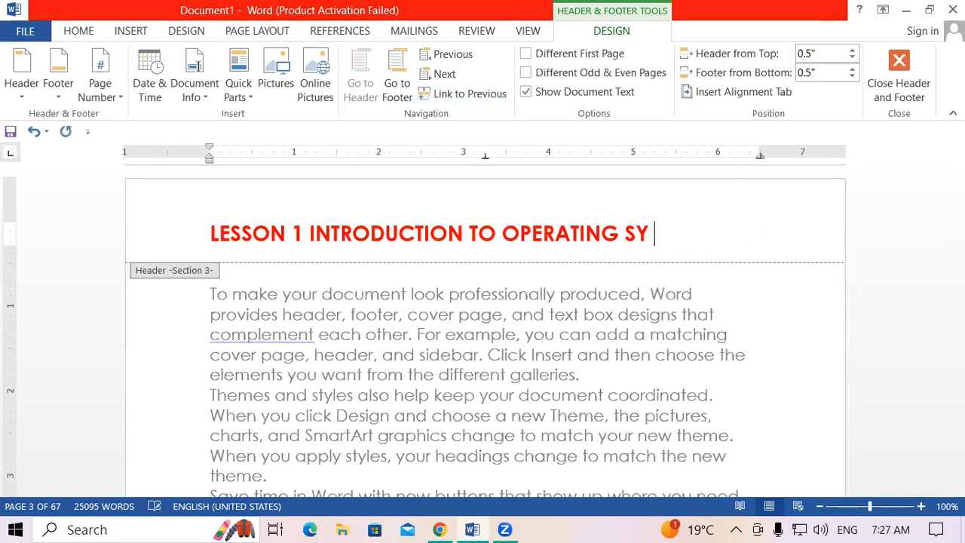
key("BackSpace")
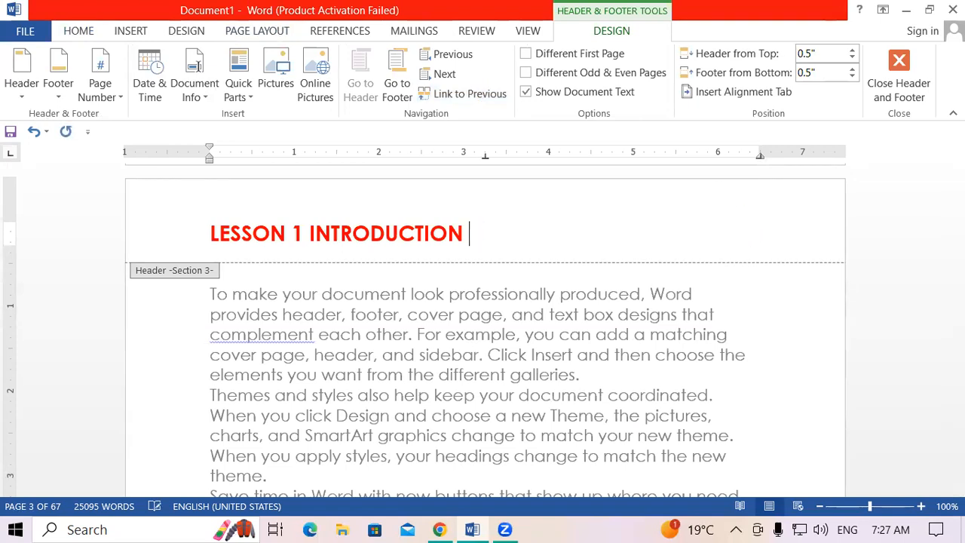
type("OF PRINTER")
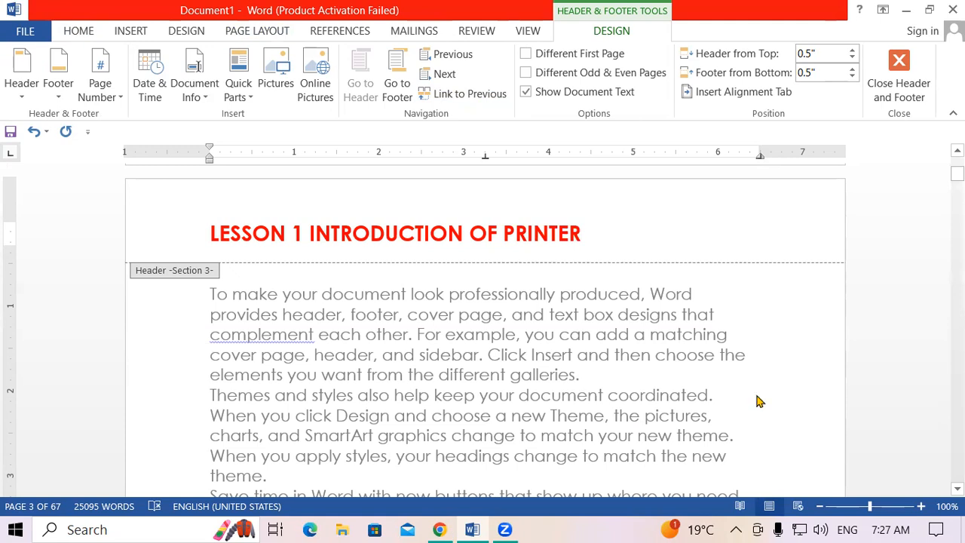
double_click(658, 382)
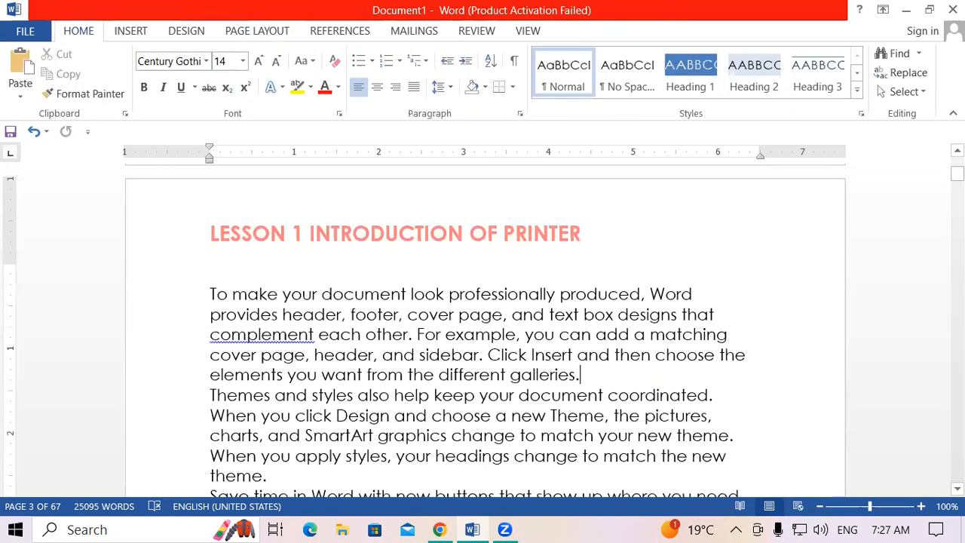
Step: Review the headers from the third page back up to the first page to compare the three sections
left_click(957, 151)
scroll(485, 332, "up", 10)
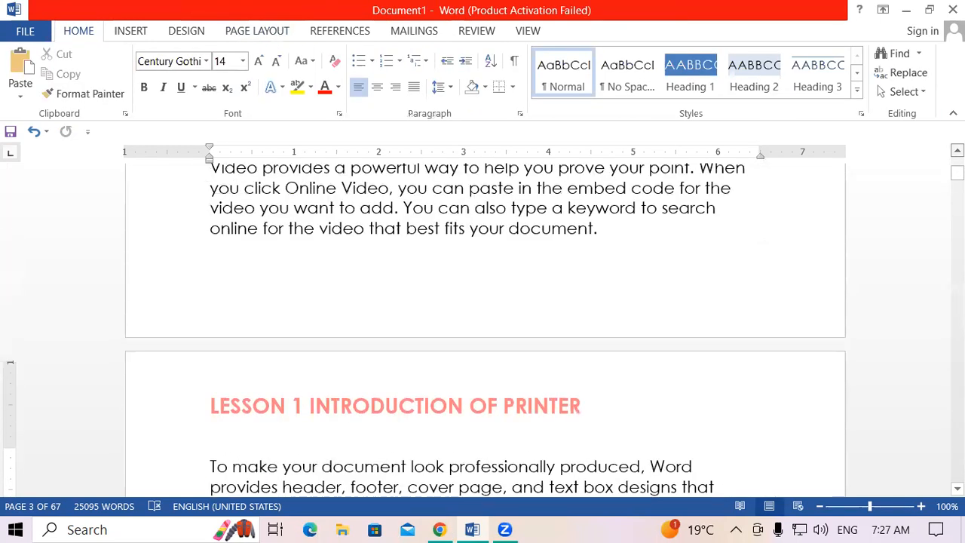
scroll(485, 332, "up", 10)
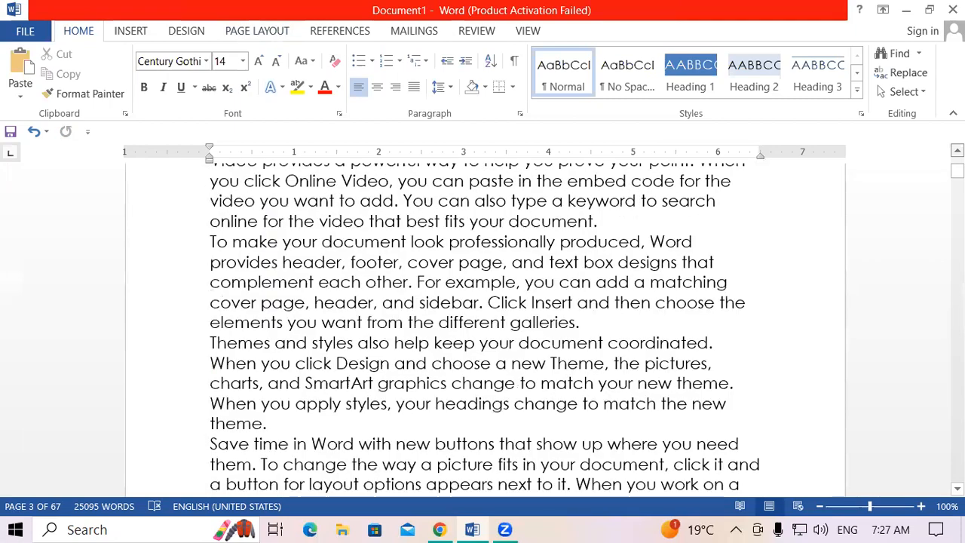
scroll(486, 332, "up", 10)
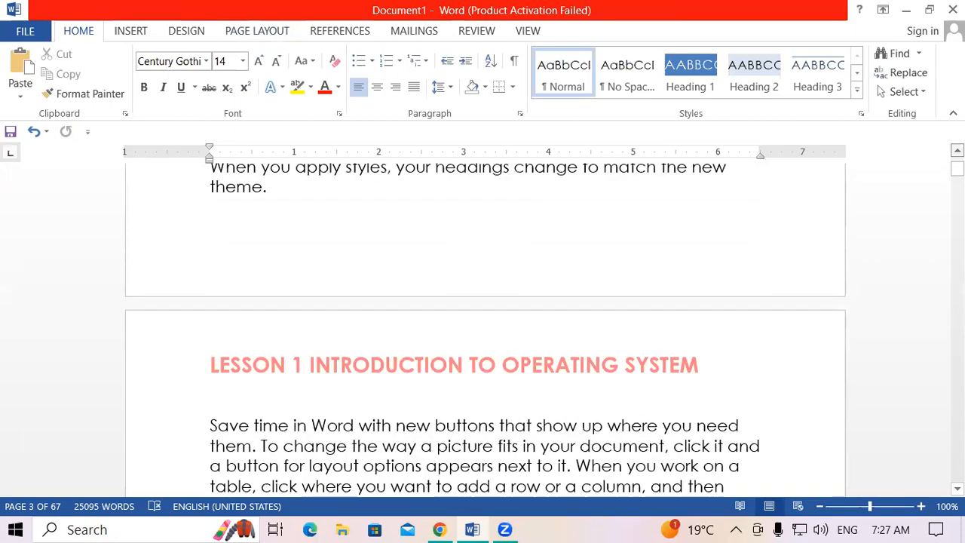
scroll(485, 332, "up", 10)
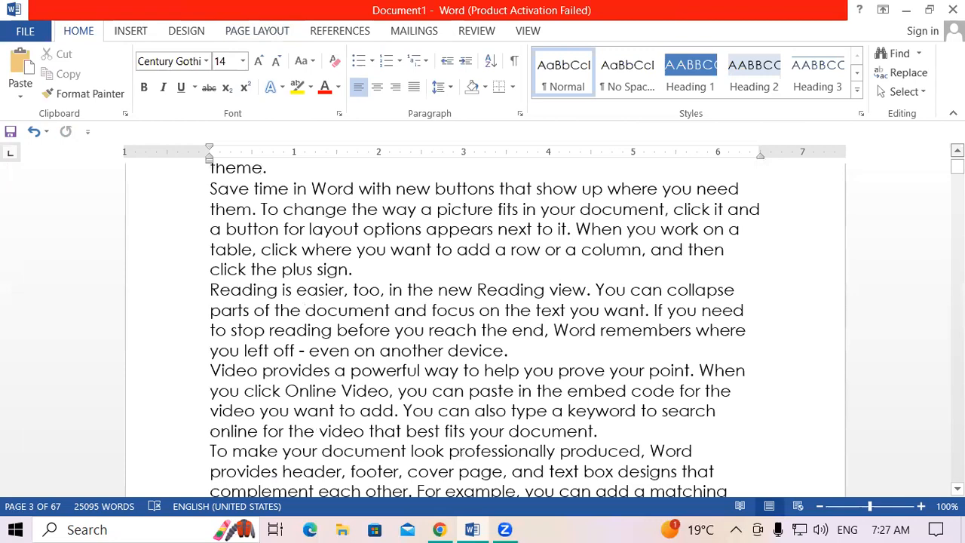
scroll(485, 332, "up", 4)
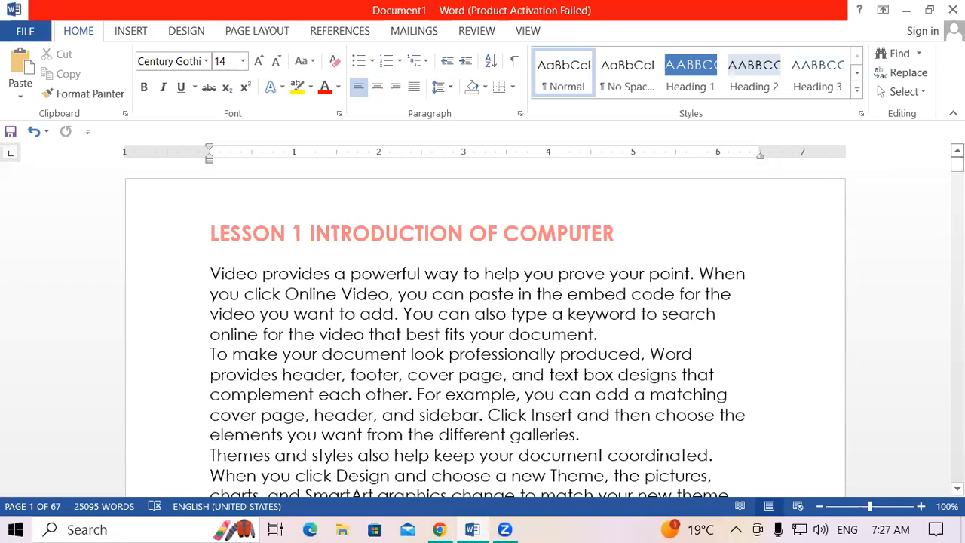
Step: Create a new blank document and fill it with sample text using =RAND(125)
left_click(147, 29)
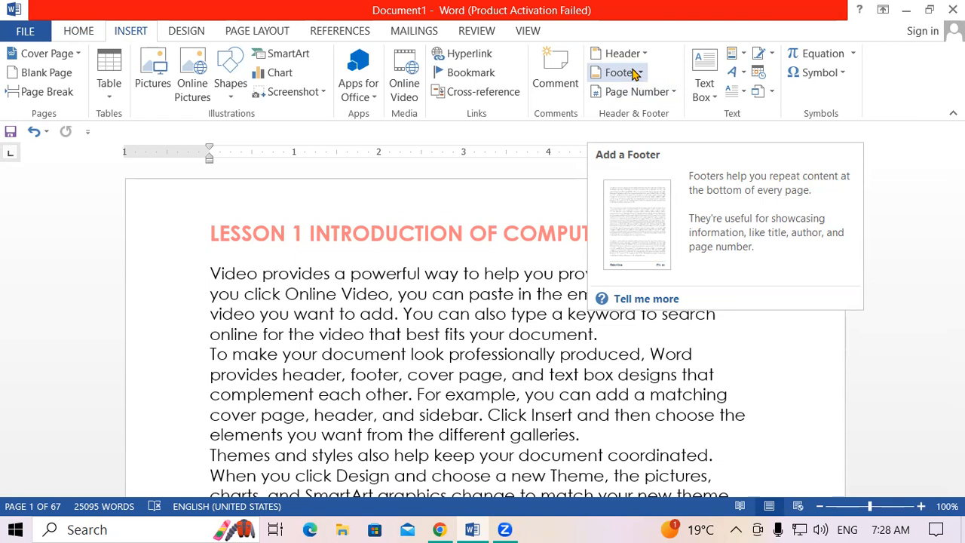
key("ctrl+n")
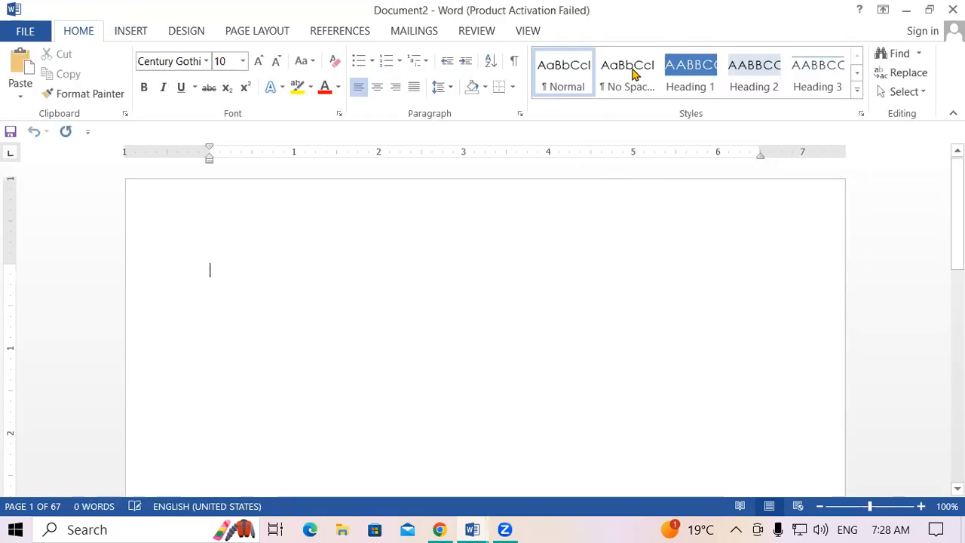
type("=")
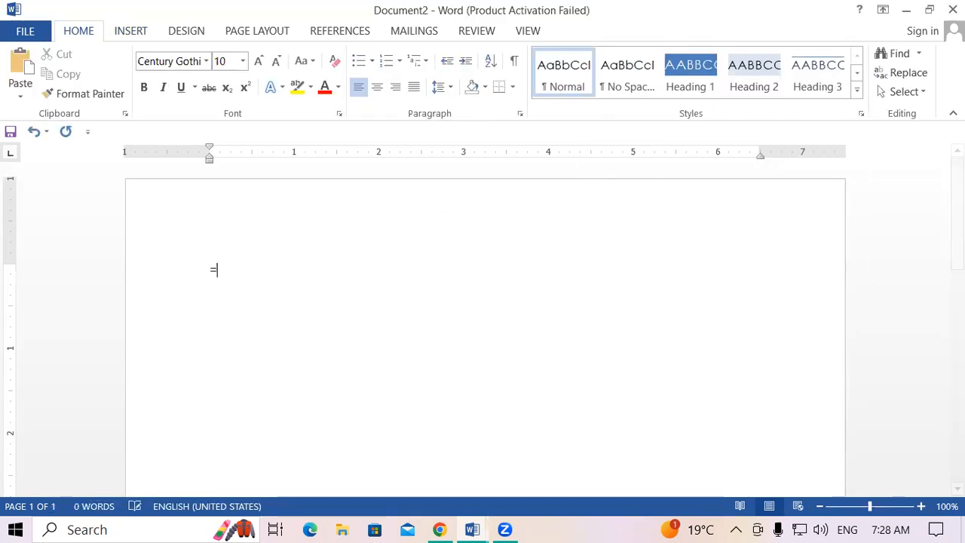
type("RAND(125)")
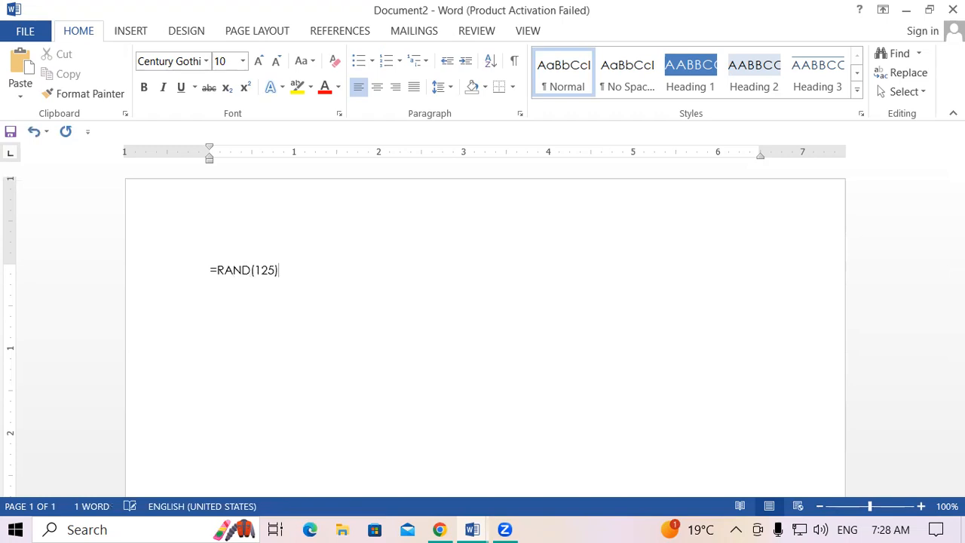
key("Return")
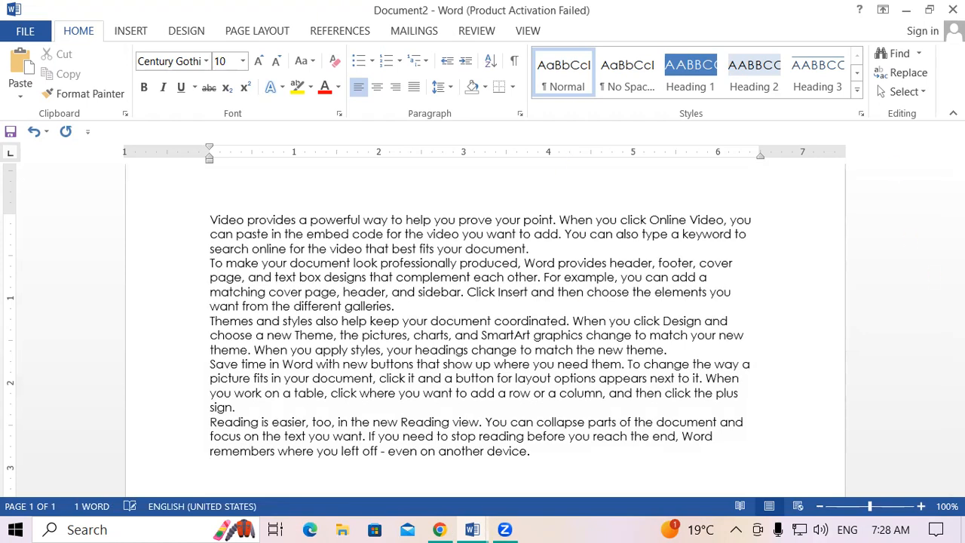
Step: Insert the built-in Blank footer into the new document
left_click_drag(957, 452, 958, 162)
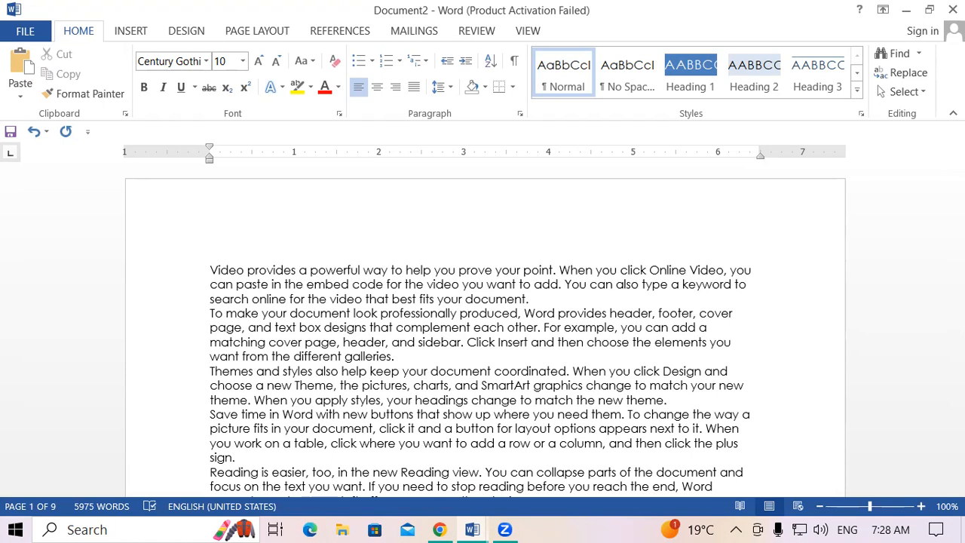
key("ctrl+a")
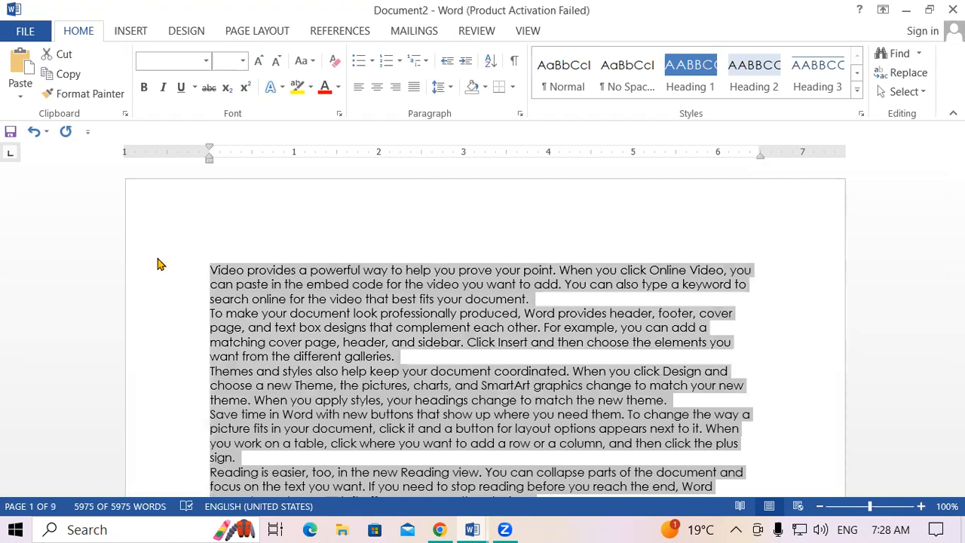
left_click(138, 31)
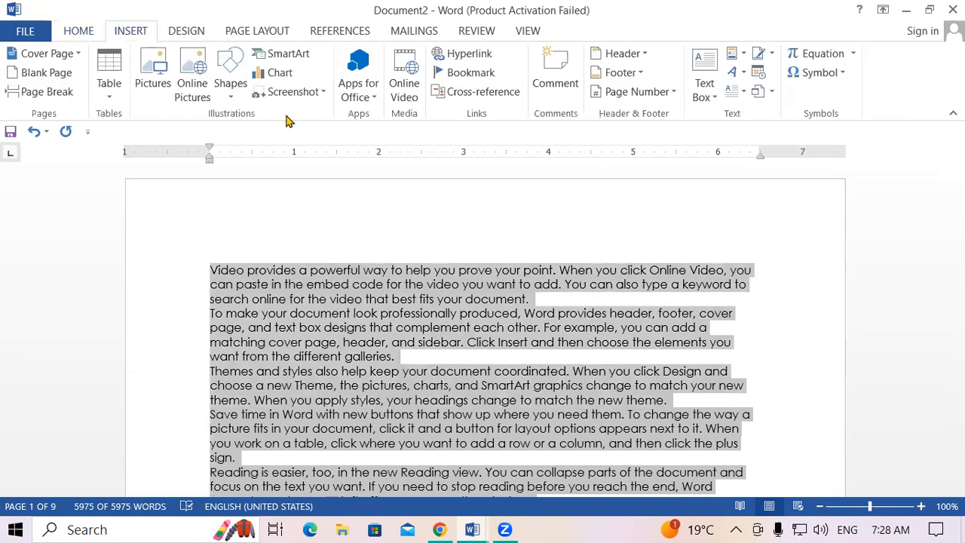
left_click(620, 78)
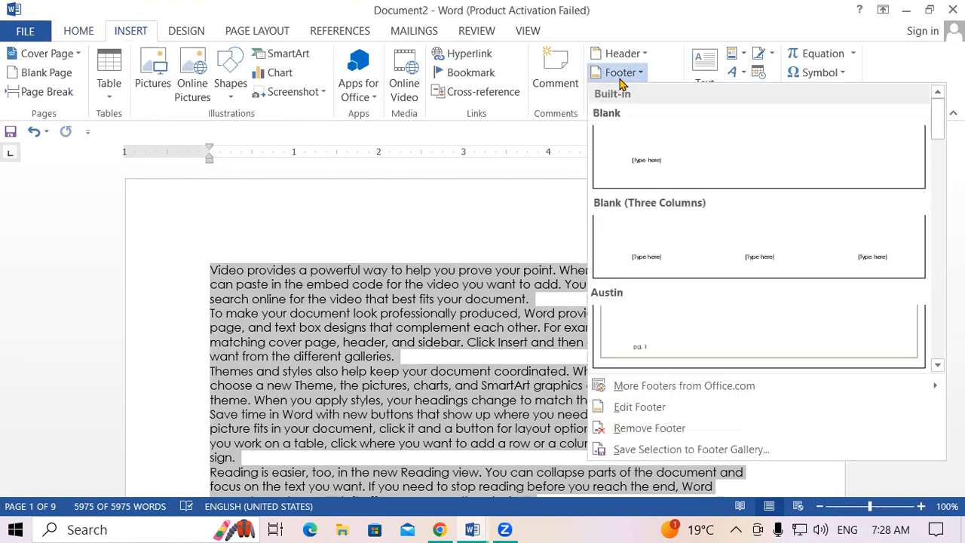
left_click(654, 166)
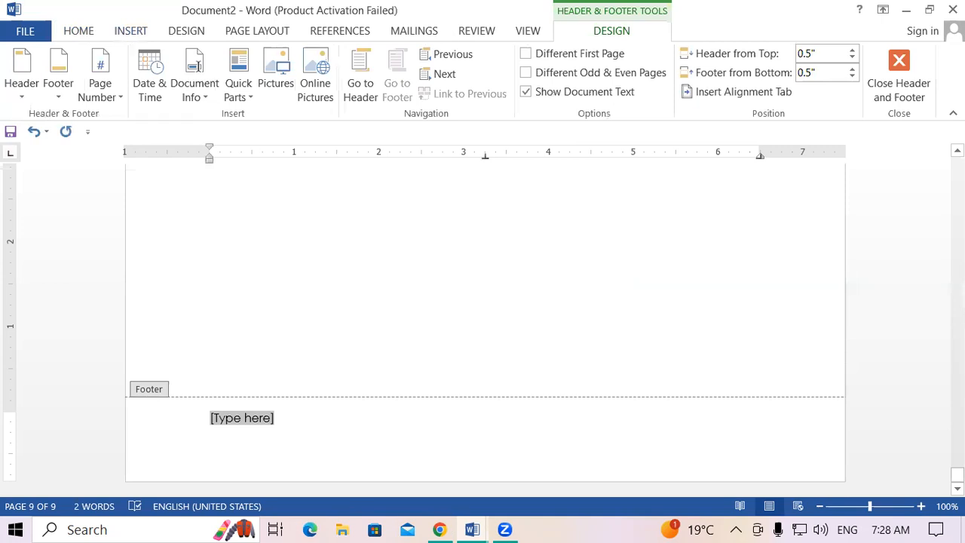
Step: Replace the footer placeholder at the end of the first page with "PAGE NUMBER 1"
left_click_drag(958, 474, 957, 162)
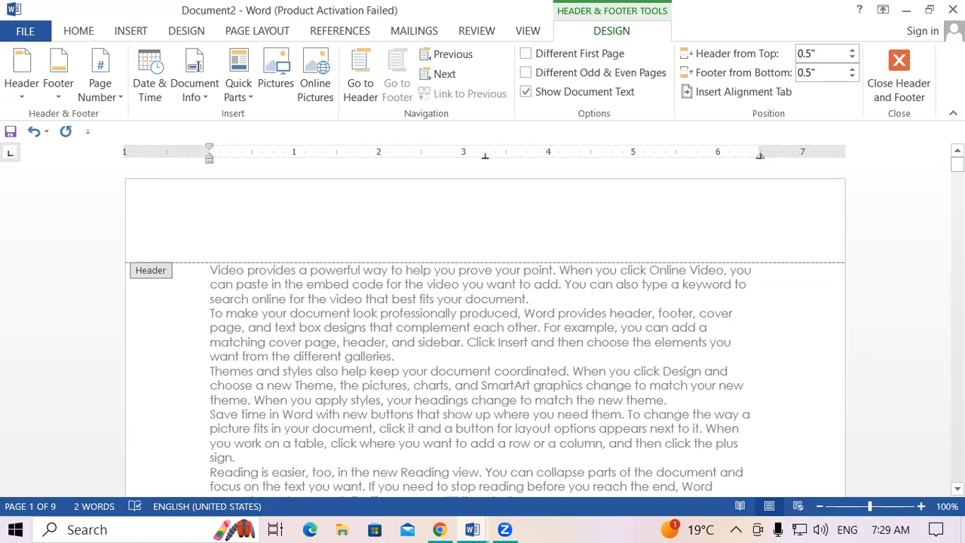
left_click(957, 488)
scroll(483, 332, "down", 10)
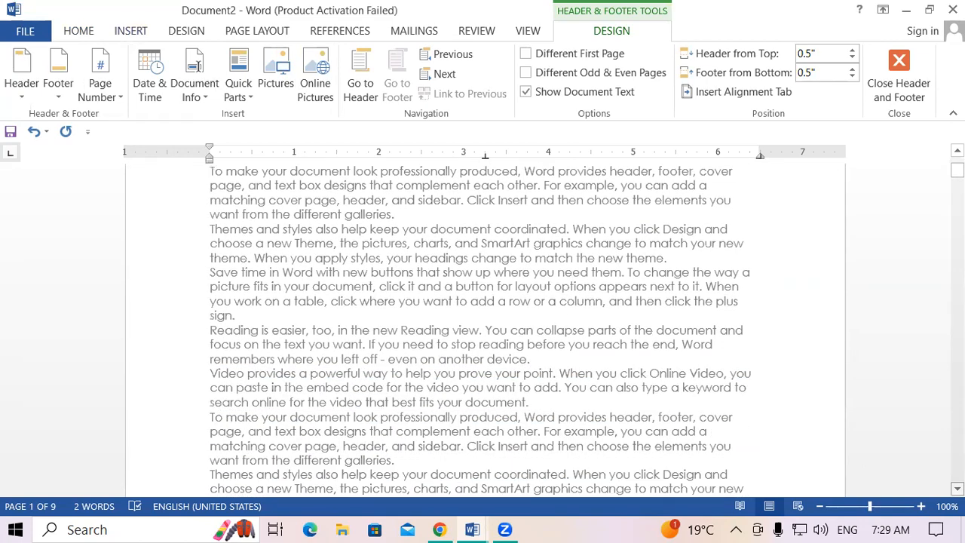
scroll(482, 332, "down", 7)
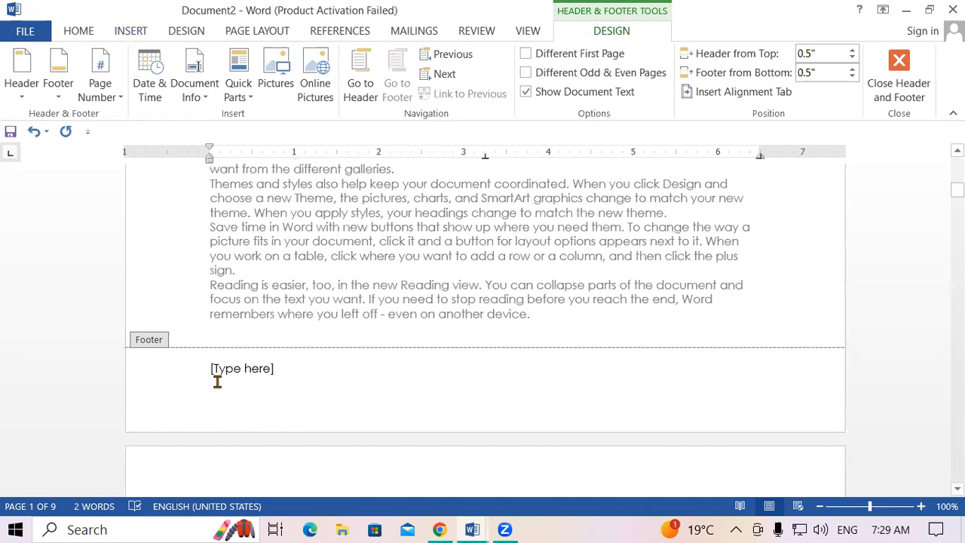
left_click(264, 371)
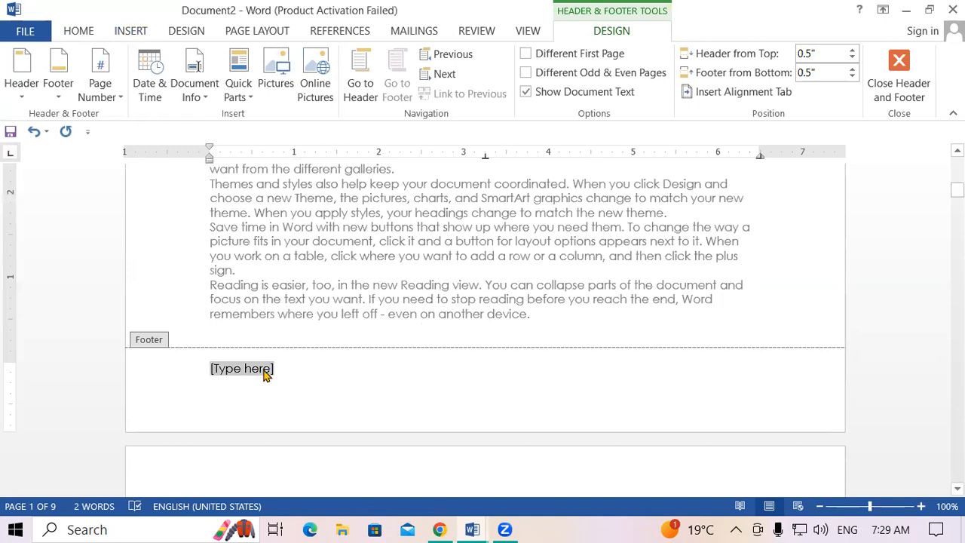
type("PA")
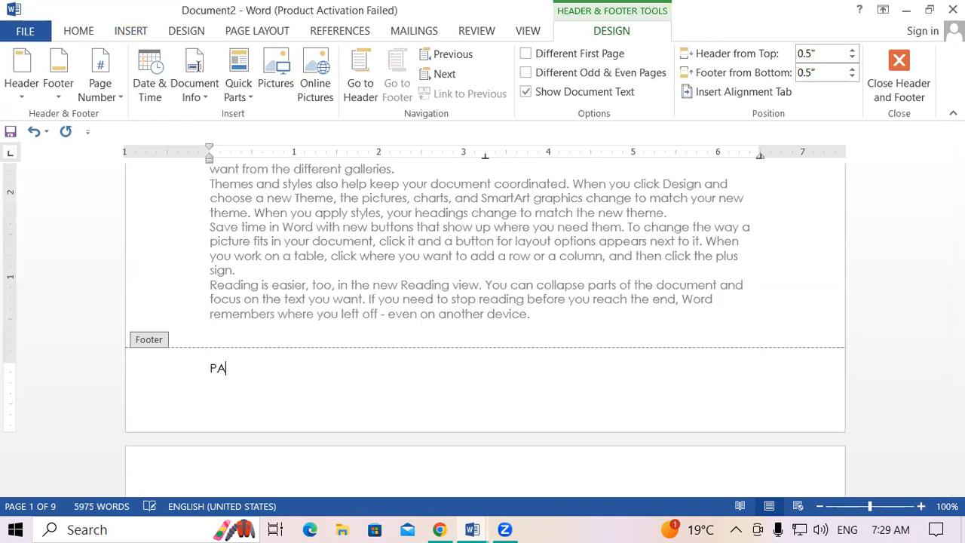
type("GE NUMBER 1")
Step: Select the whole footer text, enlarge it by five font-size increments and make it bold
key("shift+Left")
key("shift+Left")
key("shift+Left")
key("shift+Left")
key("shift+Left")
key("shift+Left")
key("shift+Left")
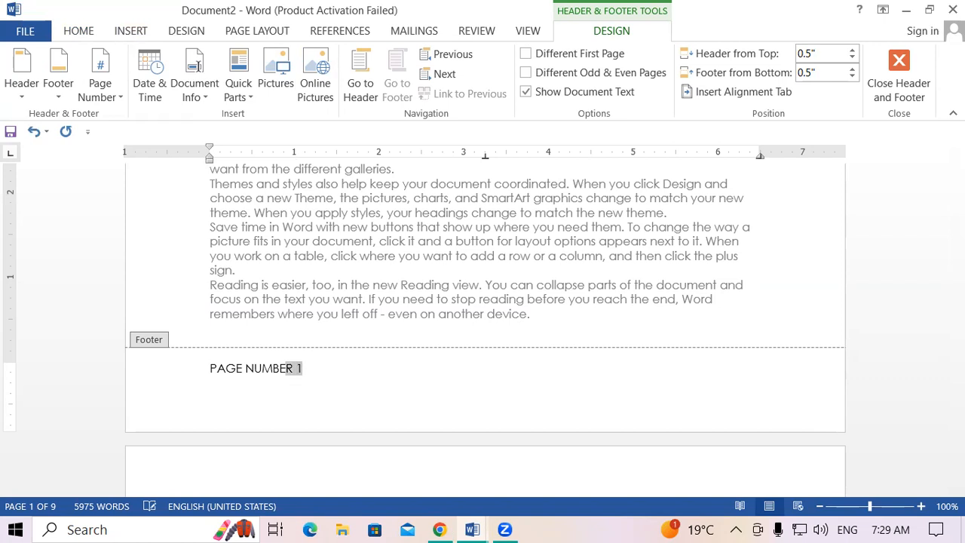
key("shift+Left")
key("shift+Left")
key("ctrl+a")
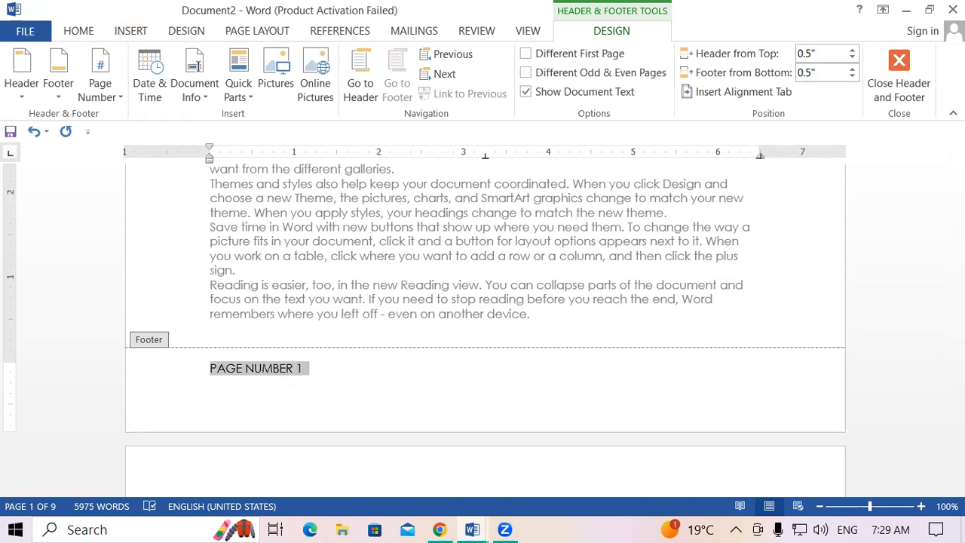
key("ctrl+shift+period")
key("ctrl+shift+period")
key("ctrl+shift+period")
key("ctrl+shift+period")
key("ctrl+shift+period")
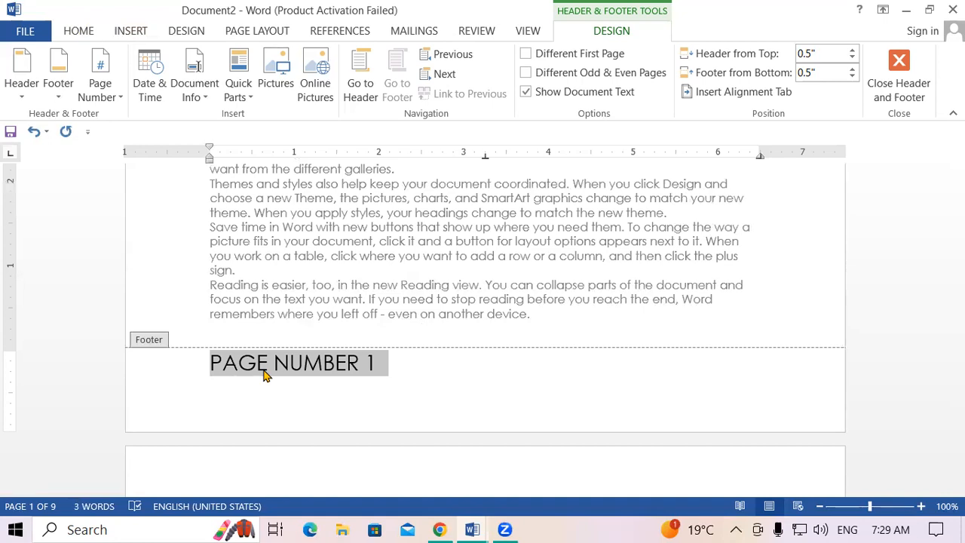
key("ctrl+b")
Step: Append "INTRODUCTION OF COMPUTER" to the PAGE NUMBER 1 footer text and return to the document body
left_click(373, 363)
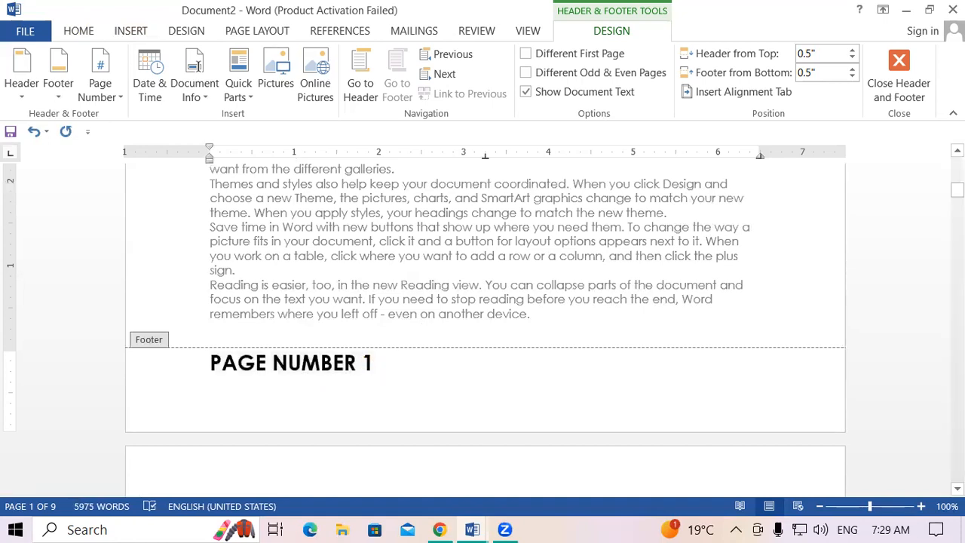
type("IN")
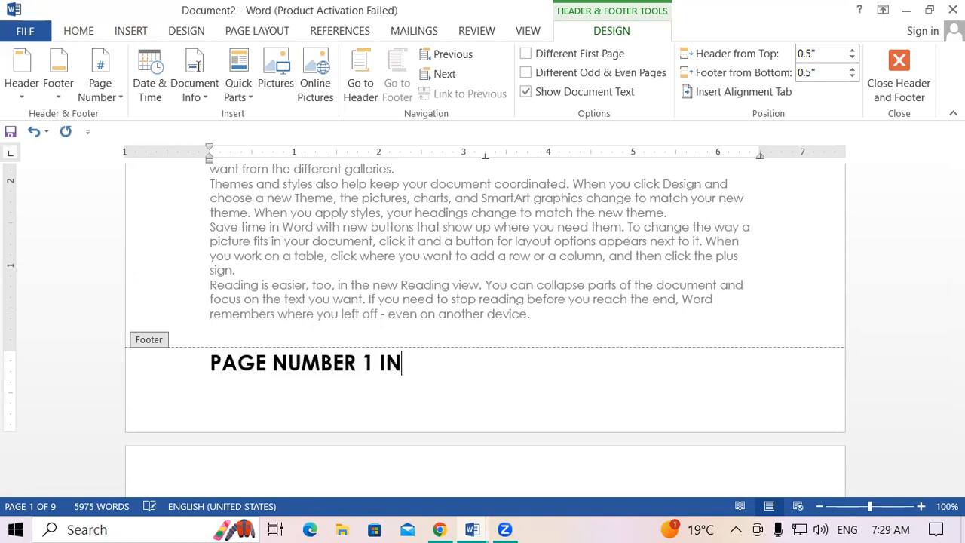
type("TRODUC")
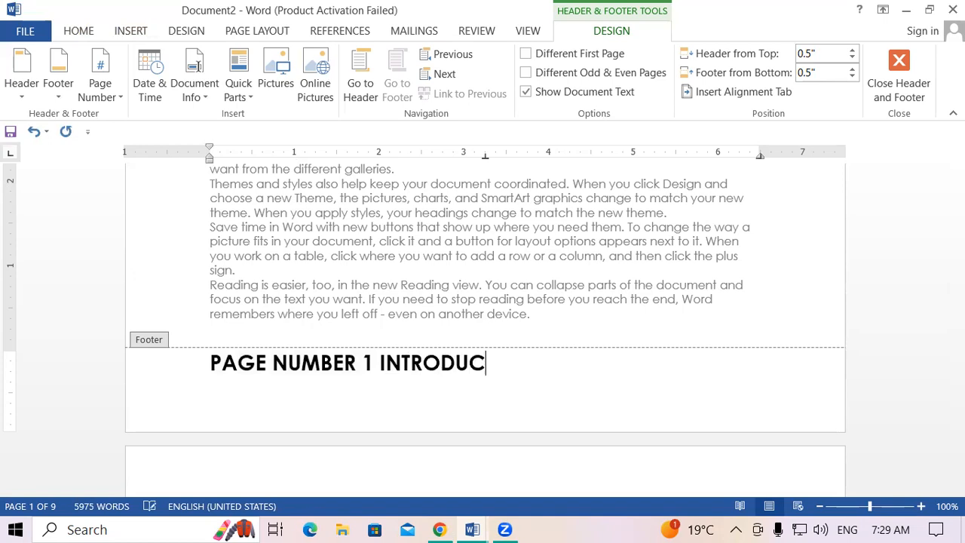
type("TION OF COM")
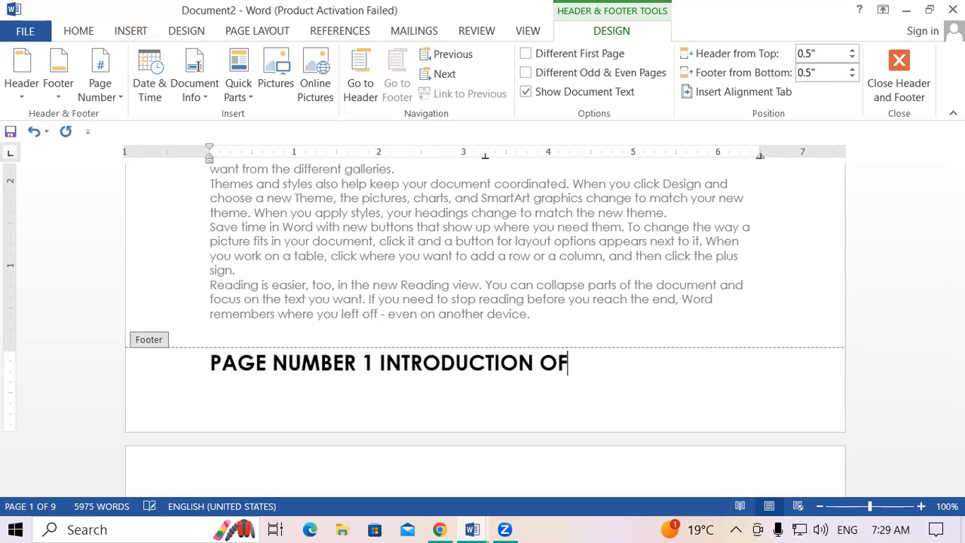
type("UTER")
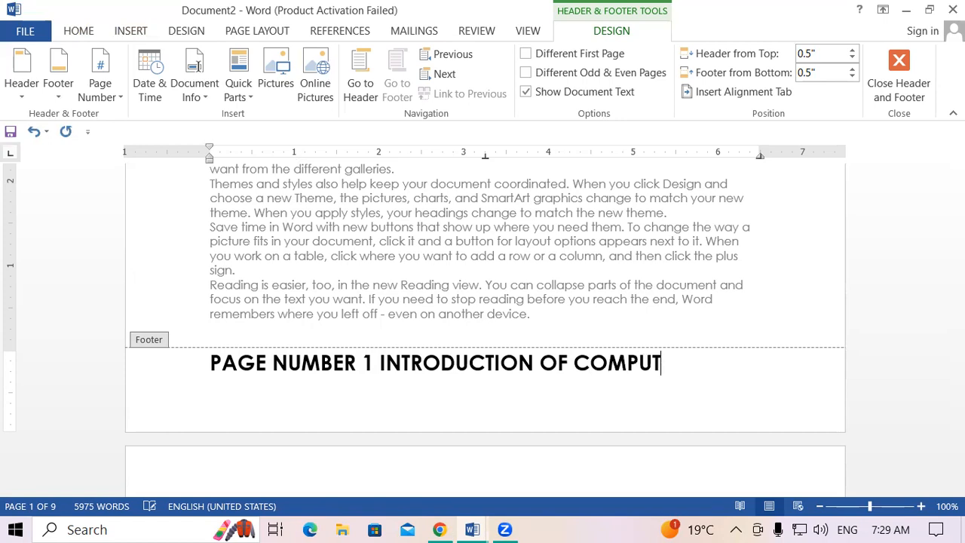
double_click(558, 299)
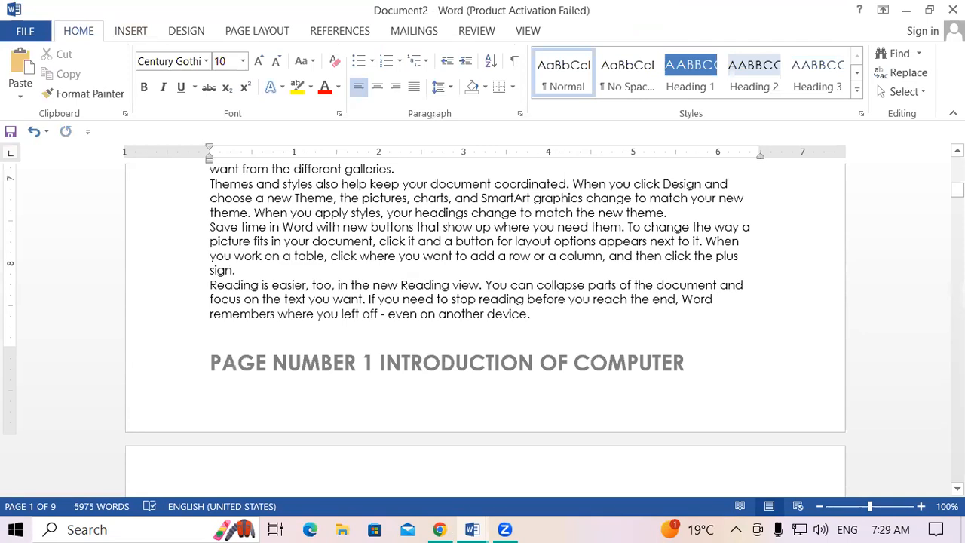
Step: Insert a Next Page section break after the last body line of the first page
scroll(483, 302, "down", 5)
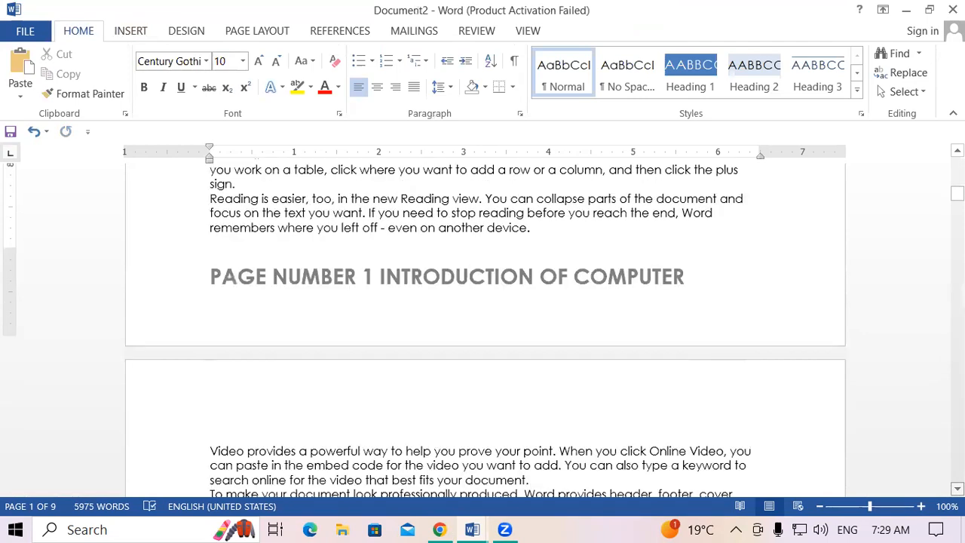
scroll(482, 332, "down", 15)
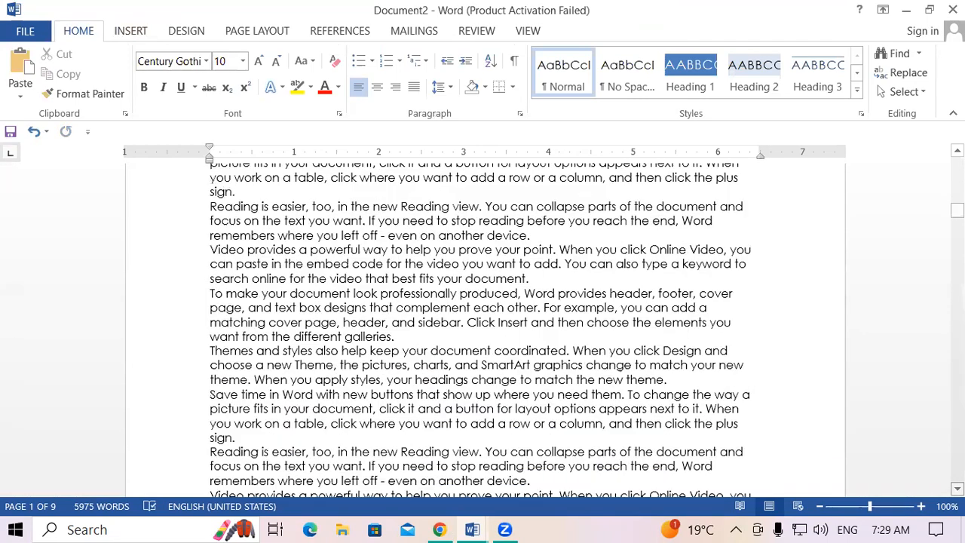
scroll(782, 385, "down", 9)
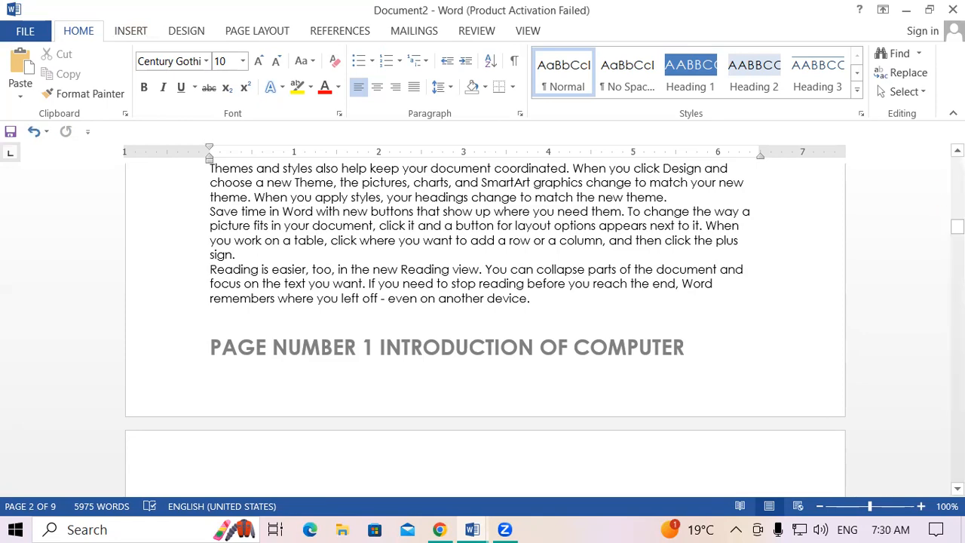
scroll(483, 324, "up", 8)
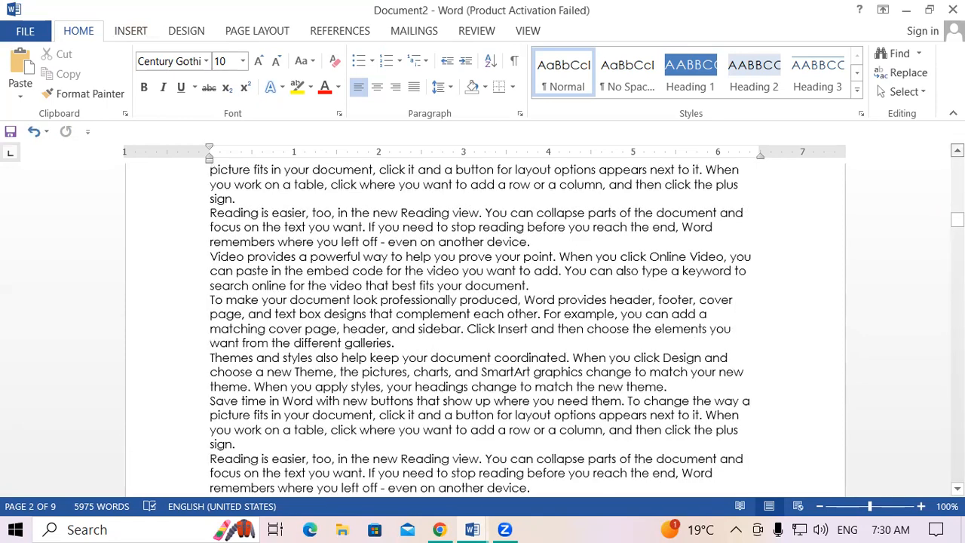
scroll(482, 324, "up", 8)
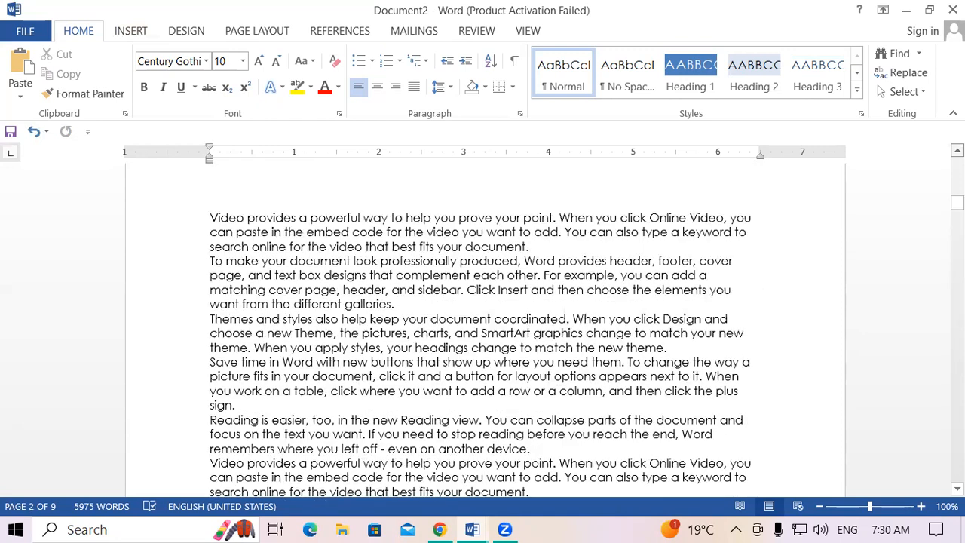
scroll(528, 331, "up", 4)
left_click(526, 290)
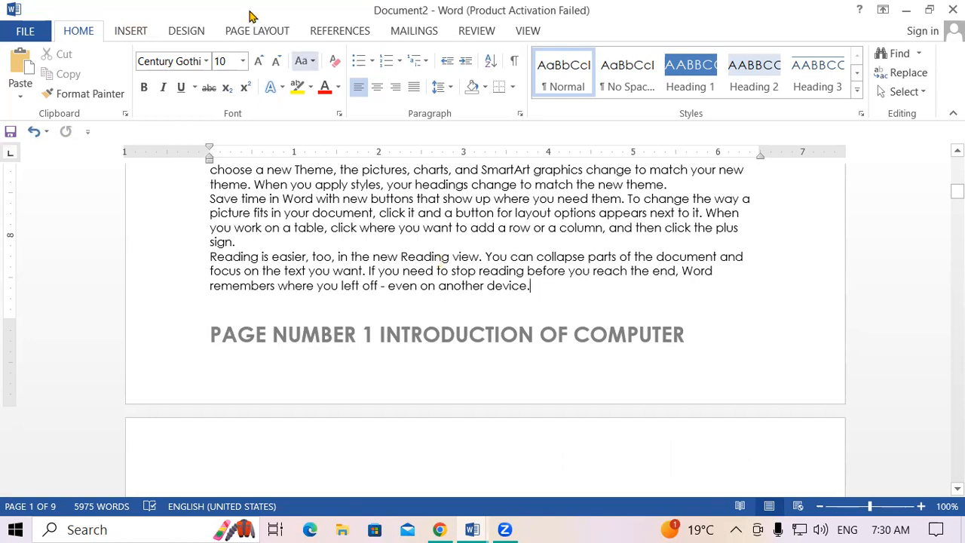
left_click(270, 31)
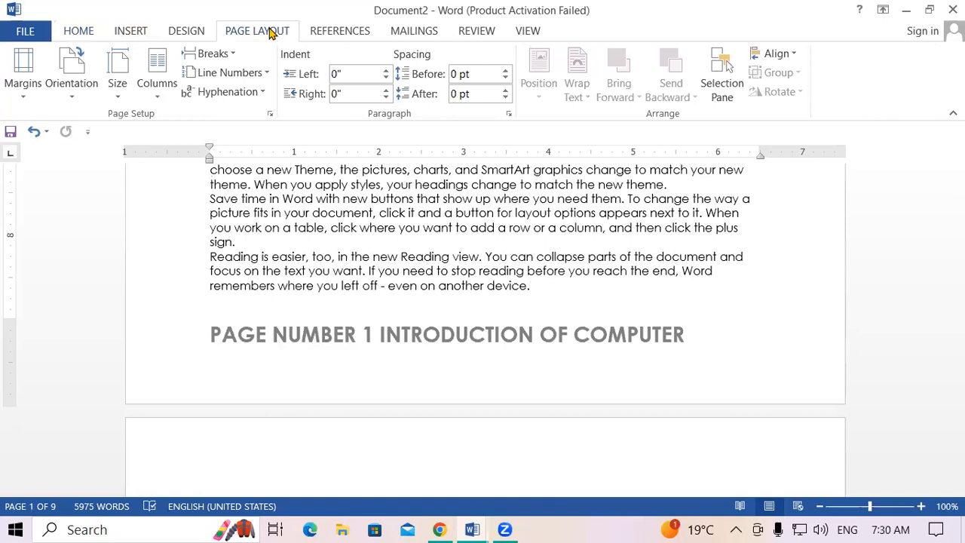
left_click(215, 54)
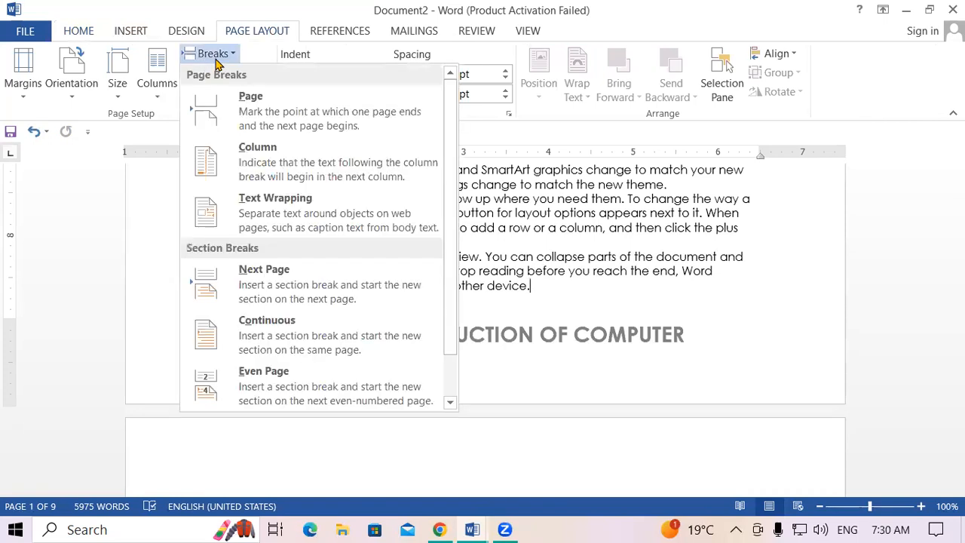
left_click(279, 272)
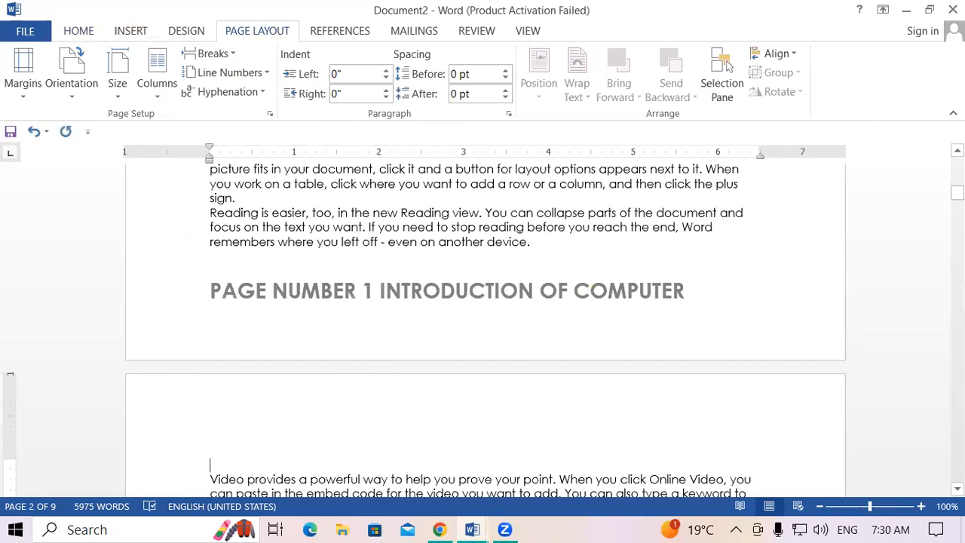
Step: Open the second page's footer for editing and unlink it from the previous section's footer
scroll(324, 338, "down", 4)
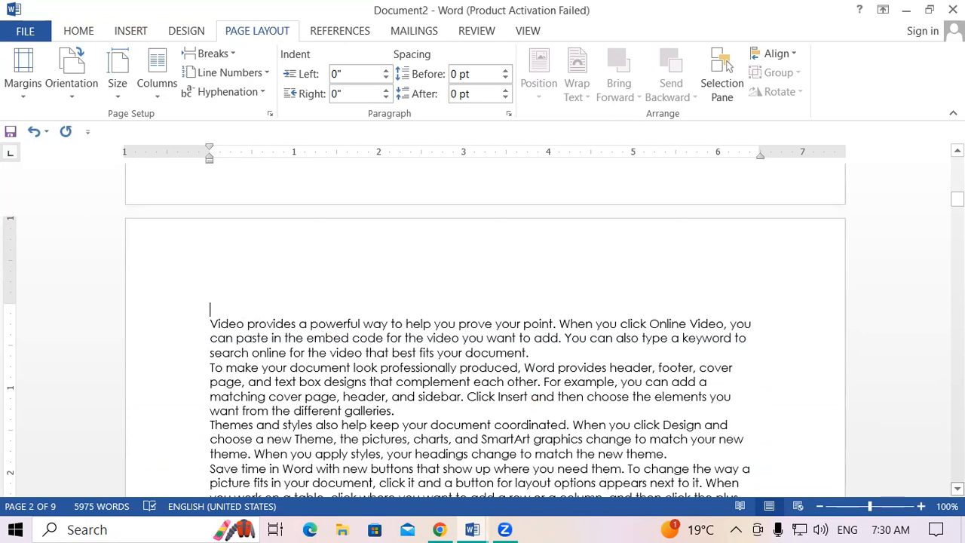
left_click(957, 489)
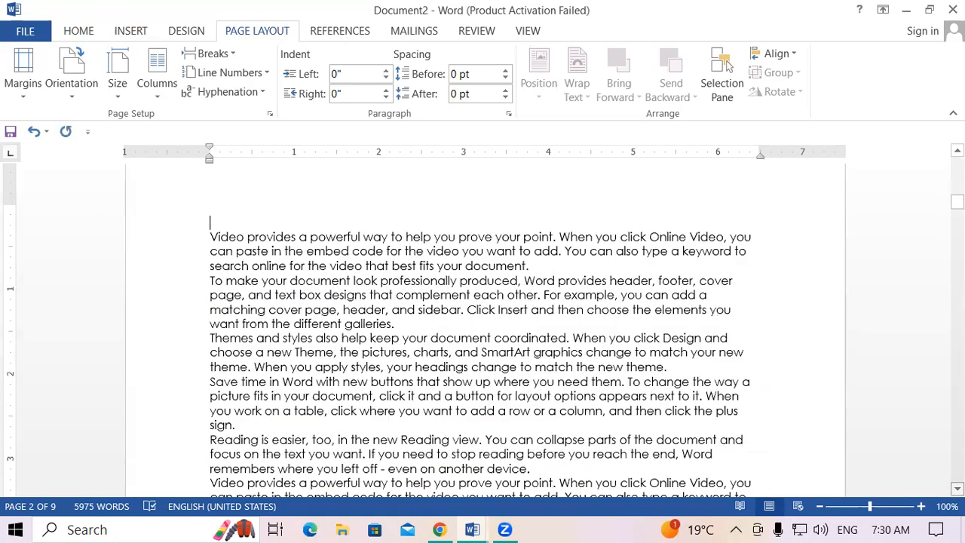
scroll(480, 330, "down", 10)
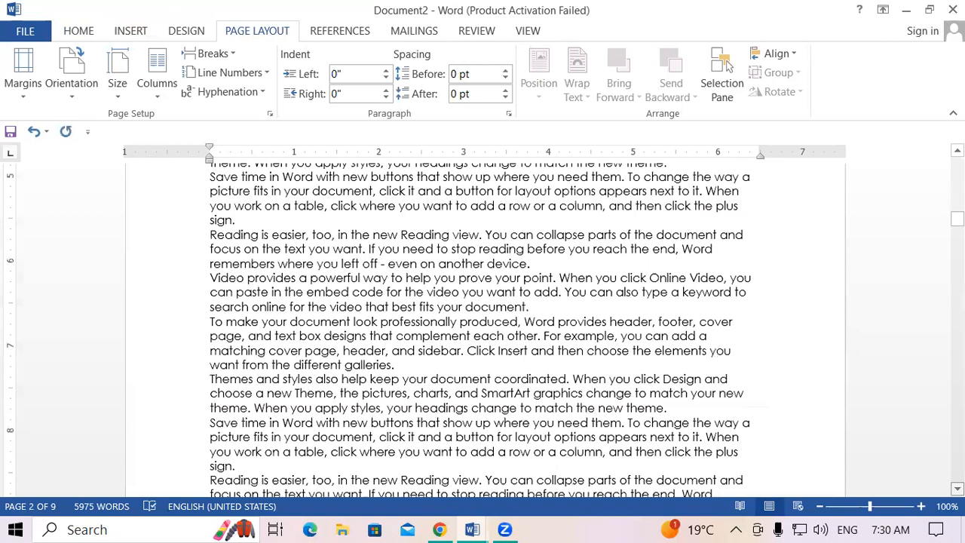
scroll(480, 329, "down", 2)
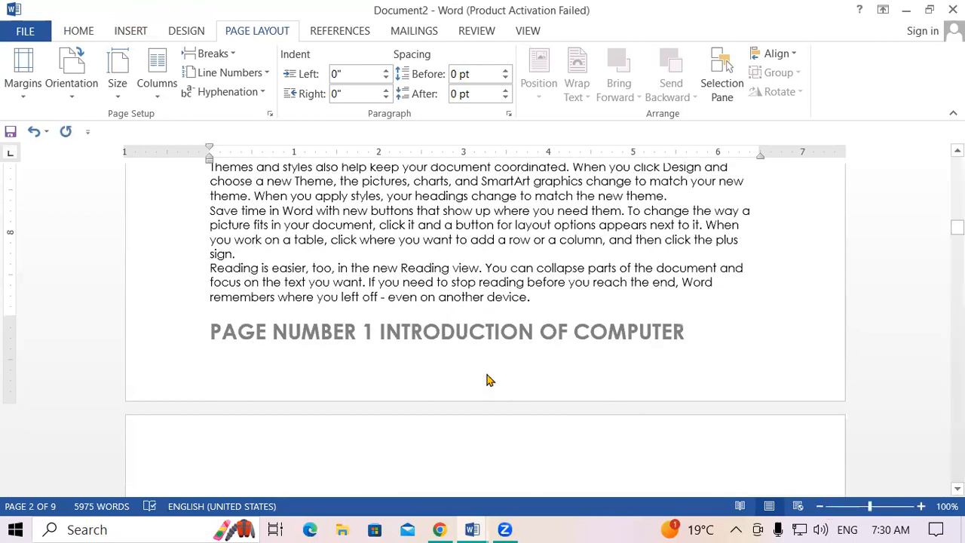
double_click(432, 334)
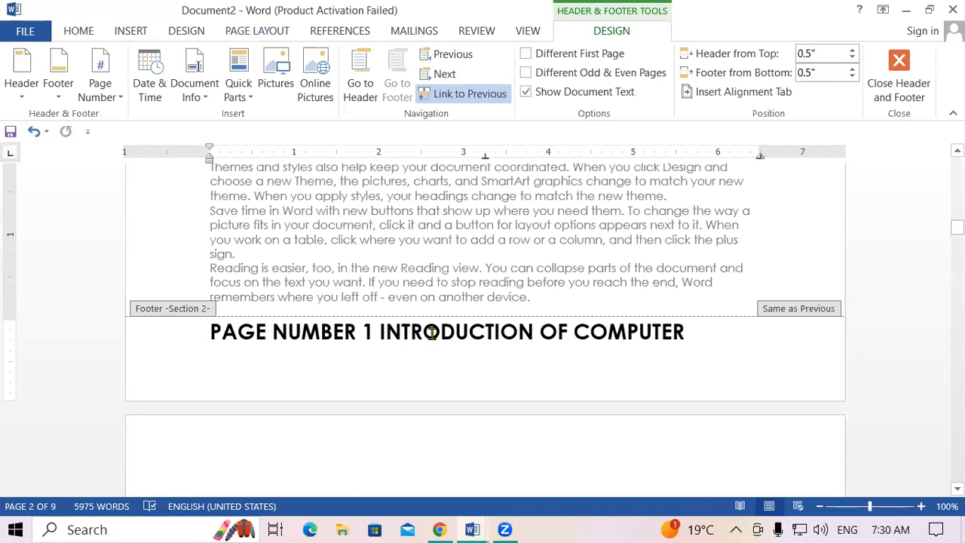
left_click(461, 97)
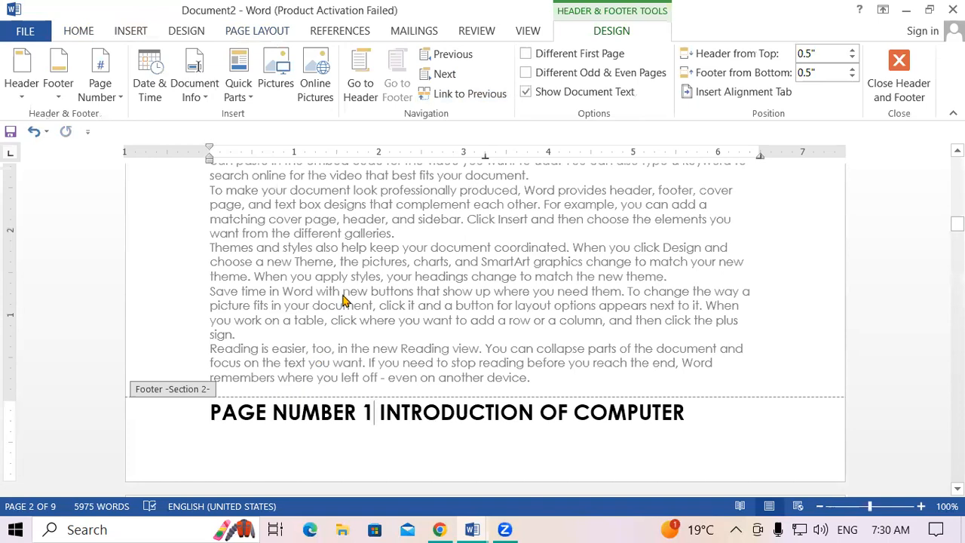
Step: Change the Section 2 footer to "PAGE NUMBER 2 INTRODUCTION TO OPERATING SYTEM" and return to the document body
key("BackSpace")
type("2")
key("End")
key("BackSpace")
key("BackSpace")
key("BackSpace")
key("BackSpace")
key("BackSpace")
key("BackSpace")
key("BackSpace")
key("BackSpace")
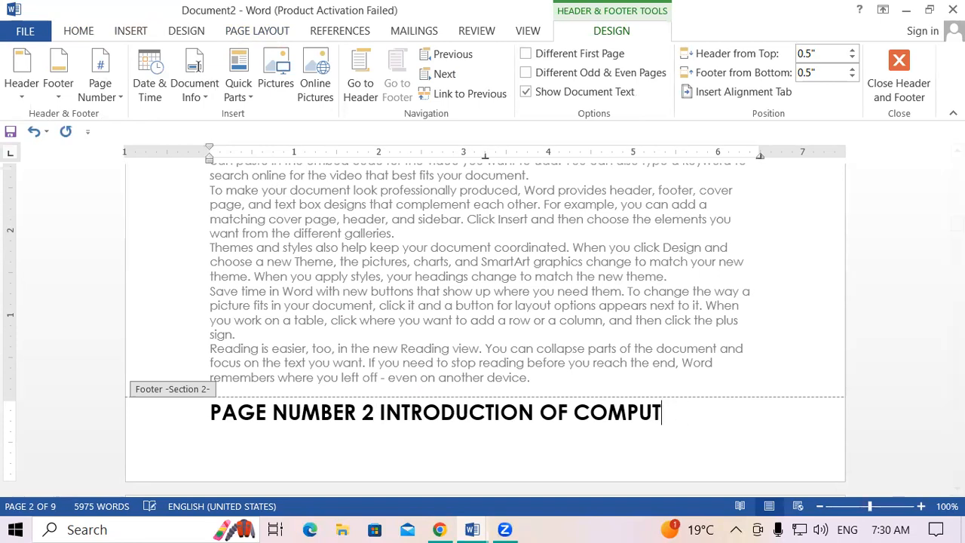
key("BackSpace")
key("BackSpace")
key("BackSpace")
key("BackSpace")
type("TO OPER")
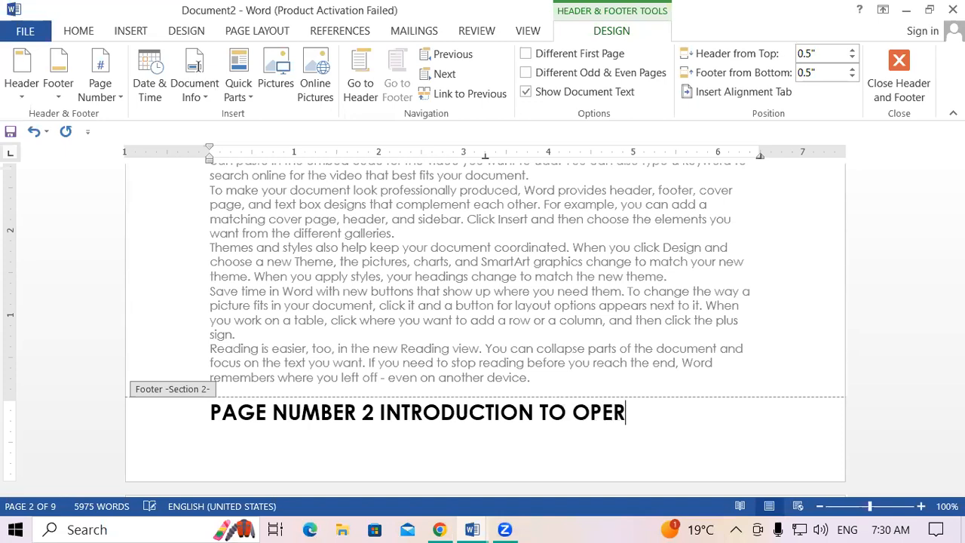
type("ATING")
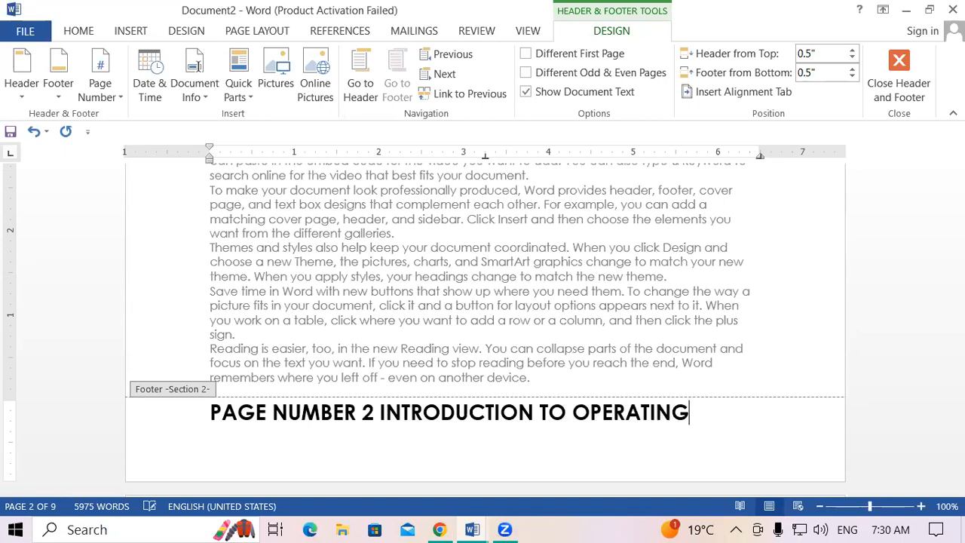
type(" SYTEM")
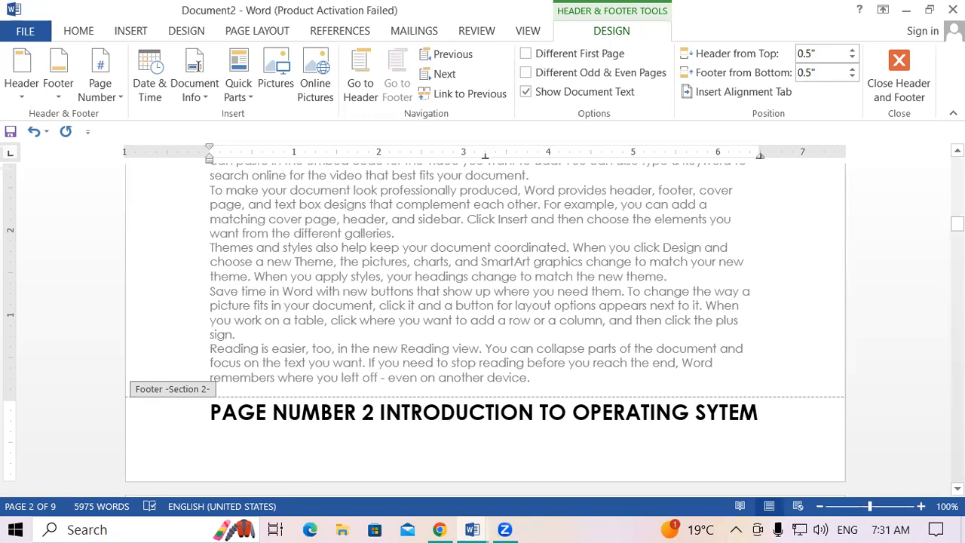
double_click(493, 300)
mouse_move(957, 225)
left_mouse_down()
mouse_move(958, 186)
mouse_move(957, 230)
left_mouse_up()
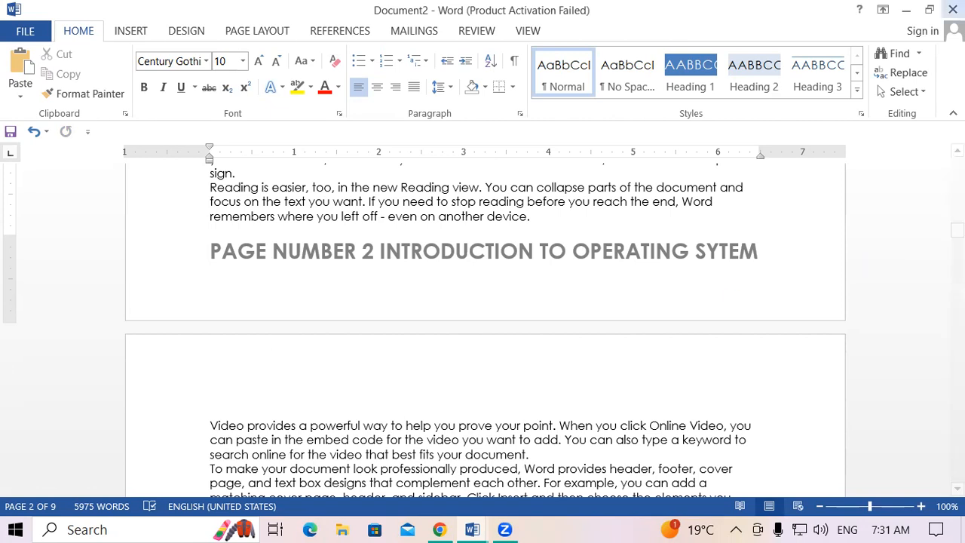
Step: Close both open Word documents without saving them
left_click(952, 9)
left_click(503, 301)
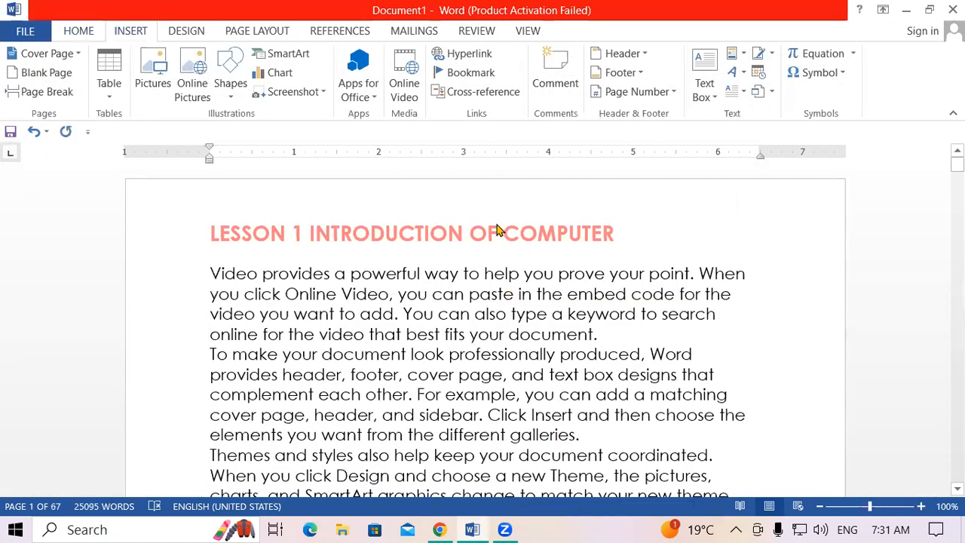
key("alt+F4")
left_click(490, 302)
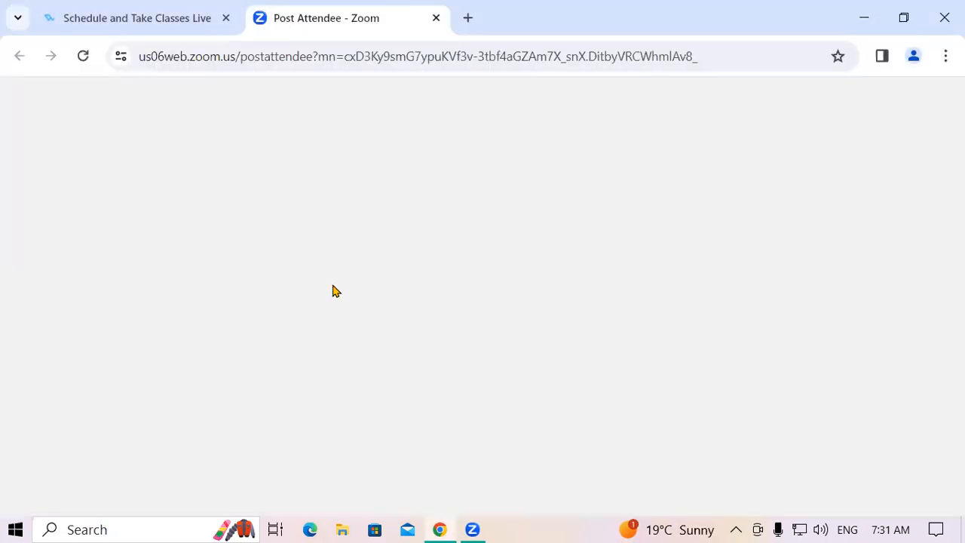
Step: Relaunch Word and dismiss the default-program prompt and the Office Activation Wizard
key("super+r")
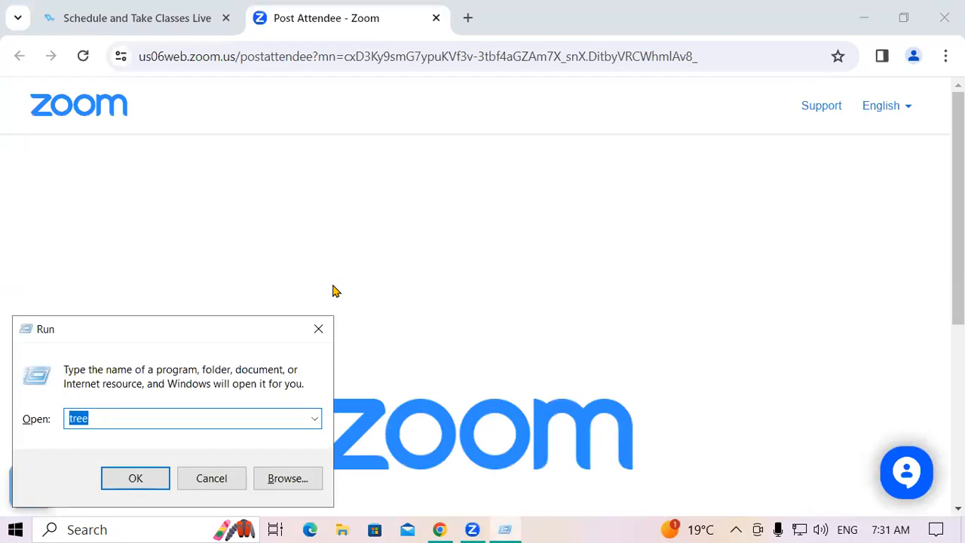
type("WI")
key("Down")
key("Return")
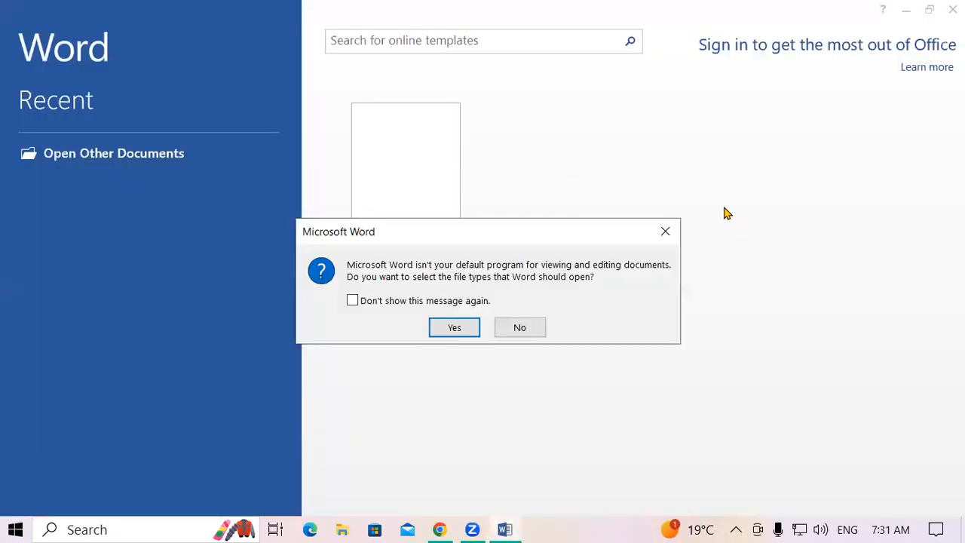
left_click(665, 231)
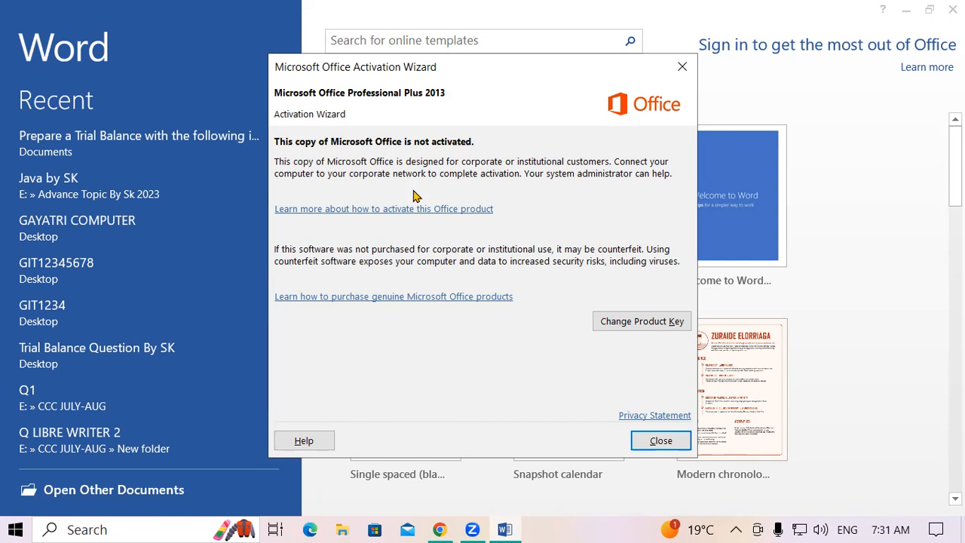
left_click(682, 66)
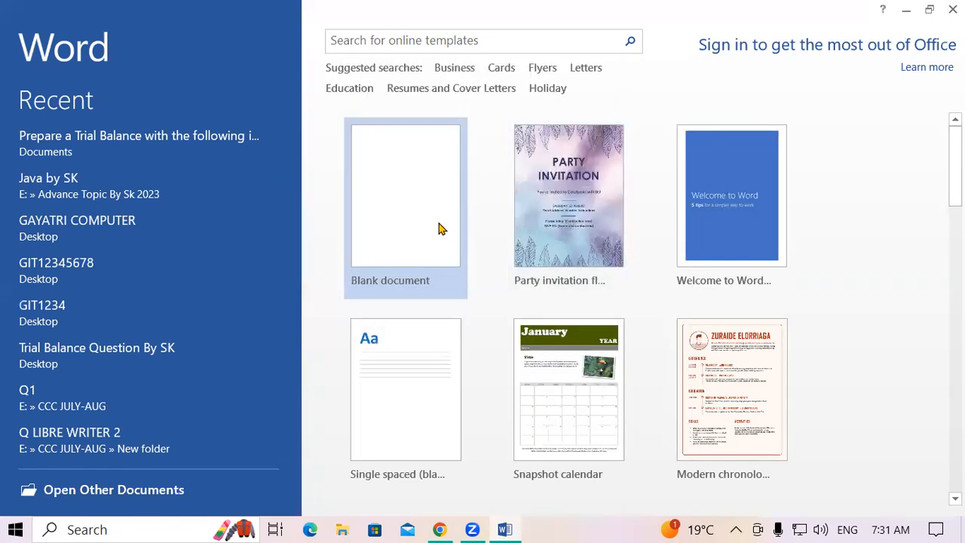
Step: Create a new blank document and generate sample text in it with =RAND(125)
left_click(440, 229)
type("=RAN")
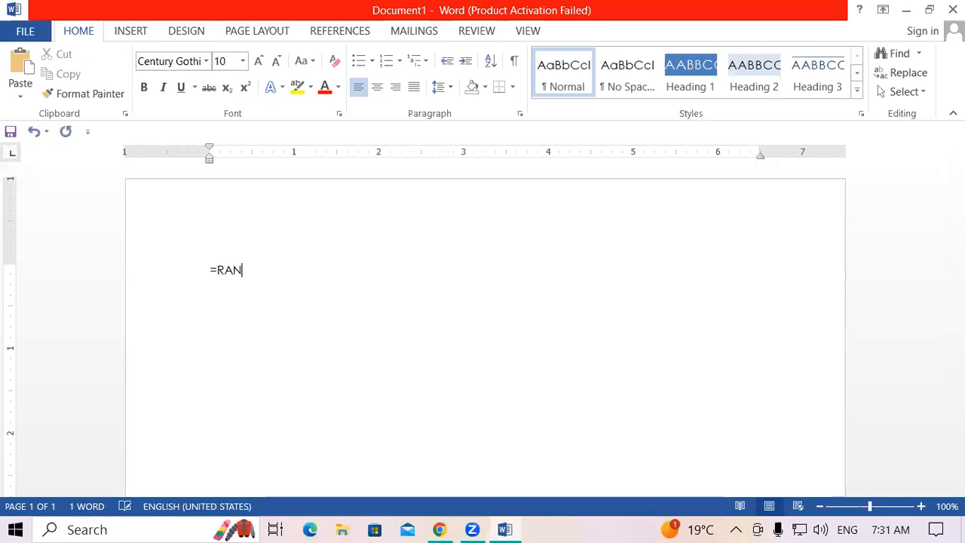
type("D(125")
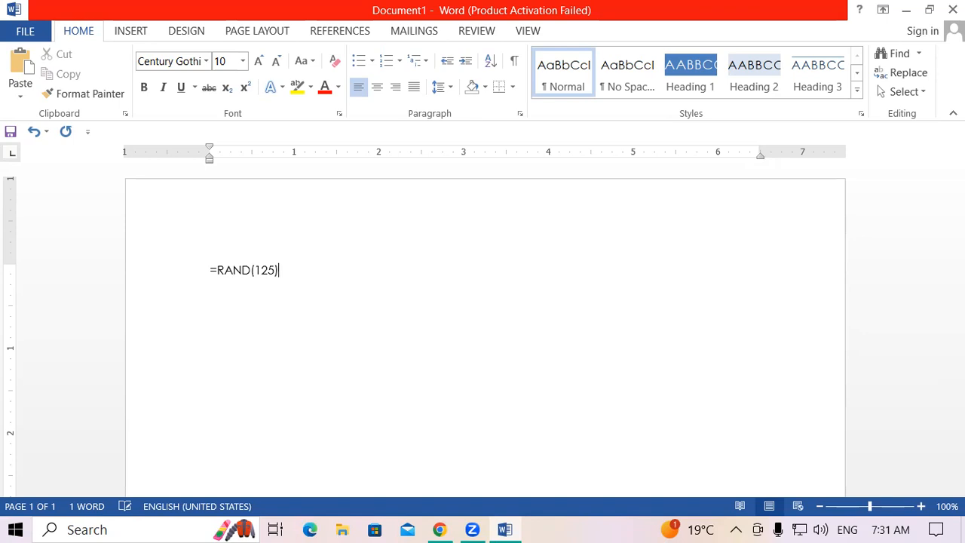
type(")")
key("Return")
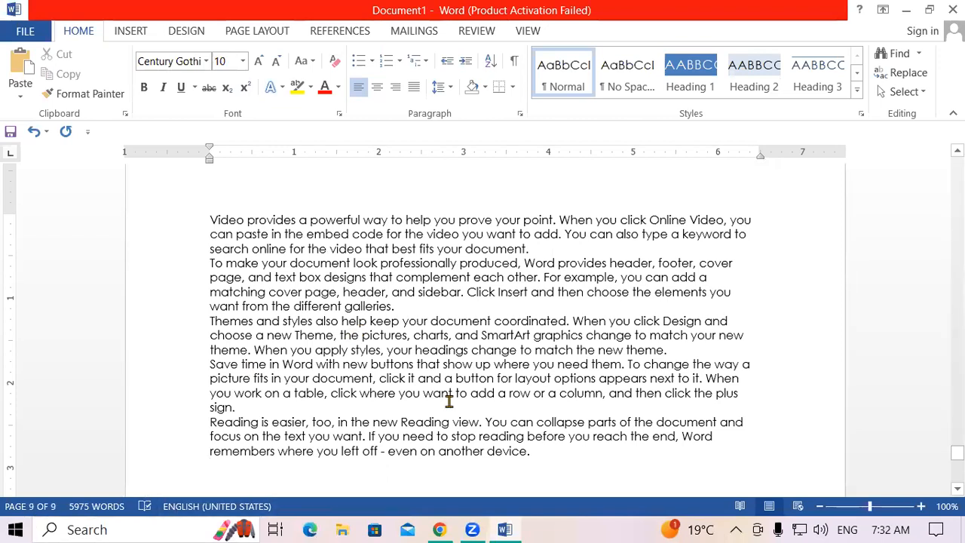
Step: Insert a Blank built-in header on the first page with the text "LESSON 1 COMPUTER"
left_click_drag(958, 453, 957, 164)
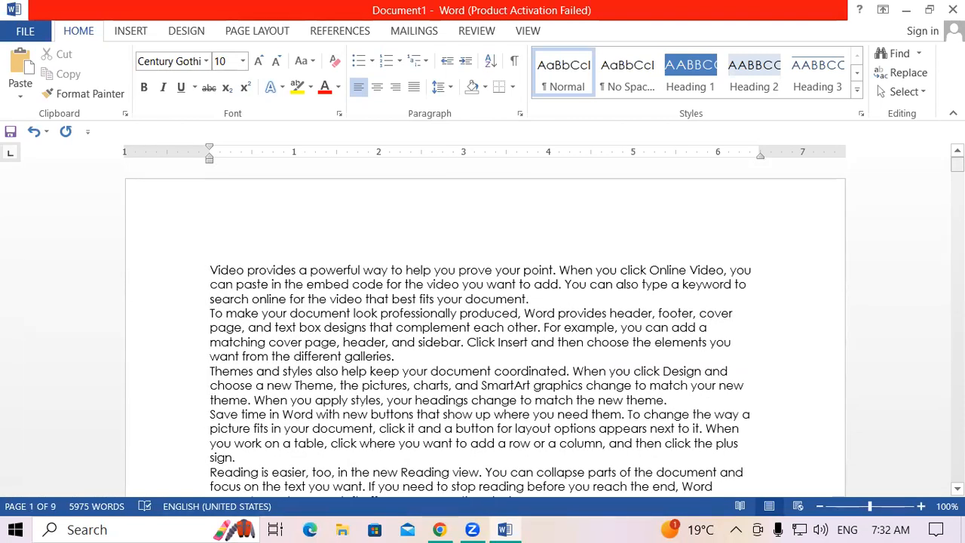
left_click(209, 265)
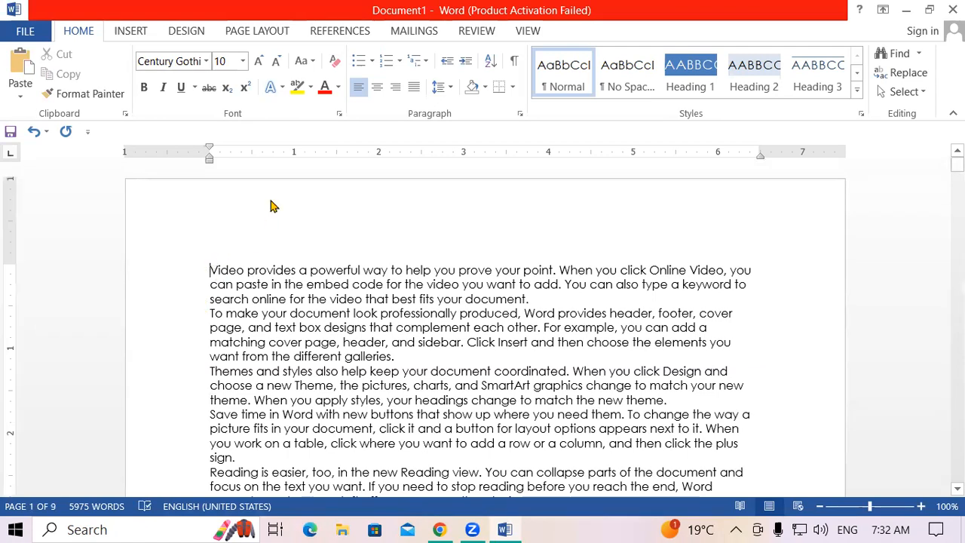
left_click(150, 31)
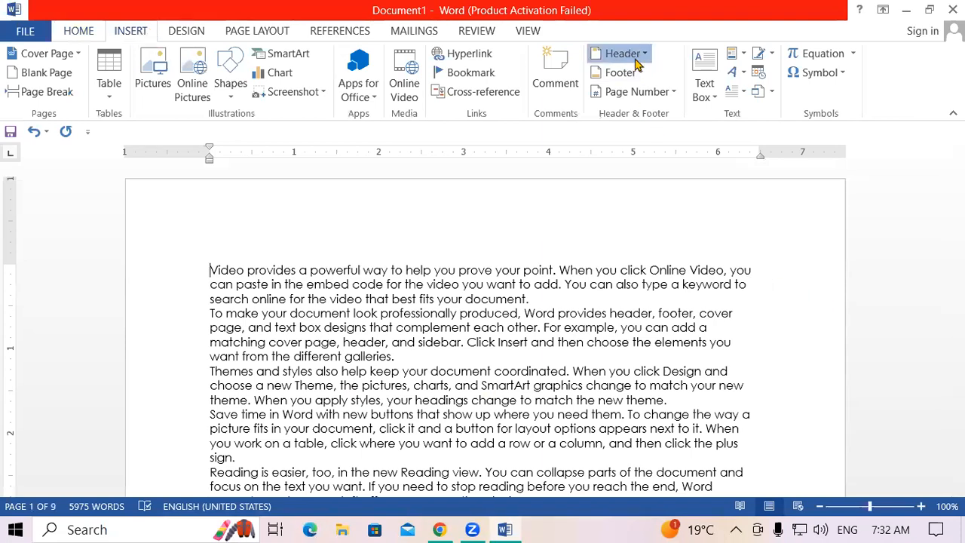
left_click(637, 66)
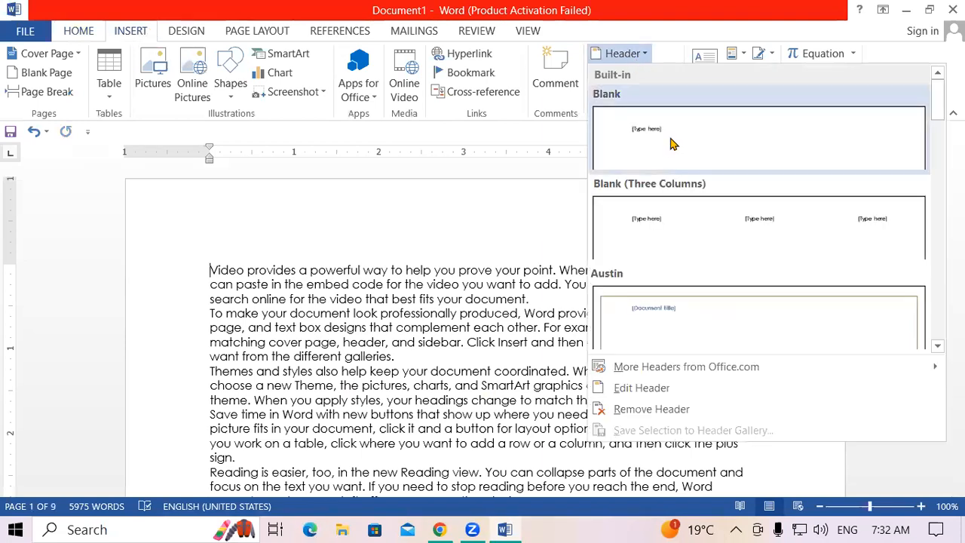
left_click(673, 143)
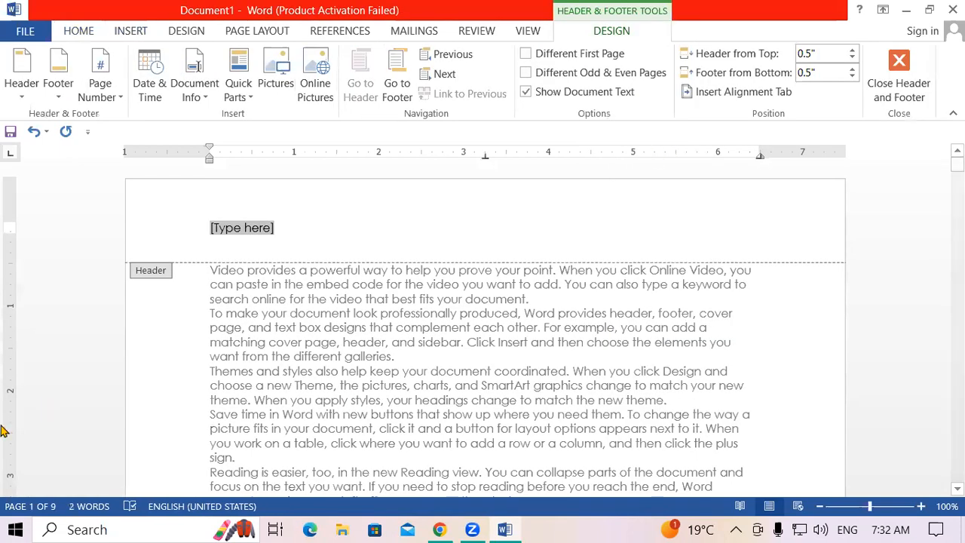
type("LES")
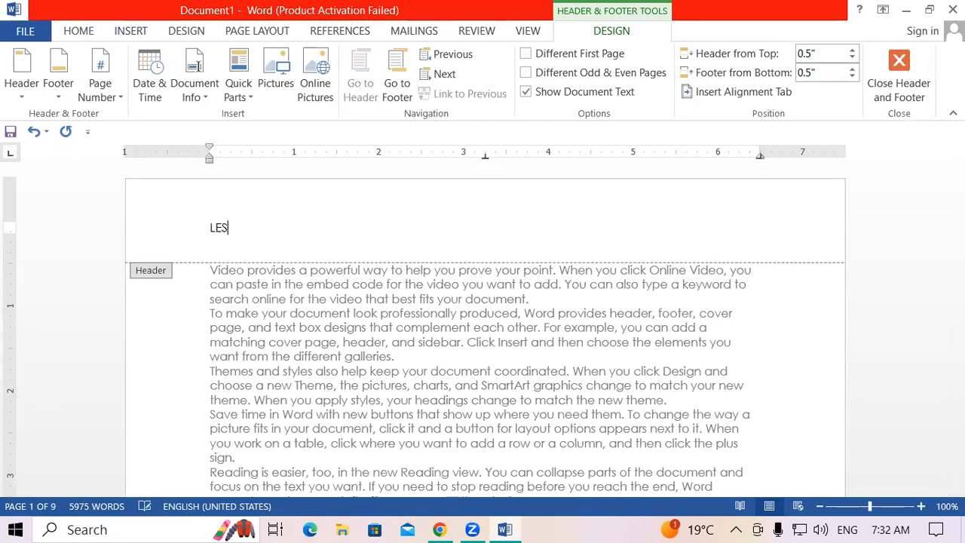
type("SON 1 CO")
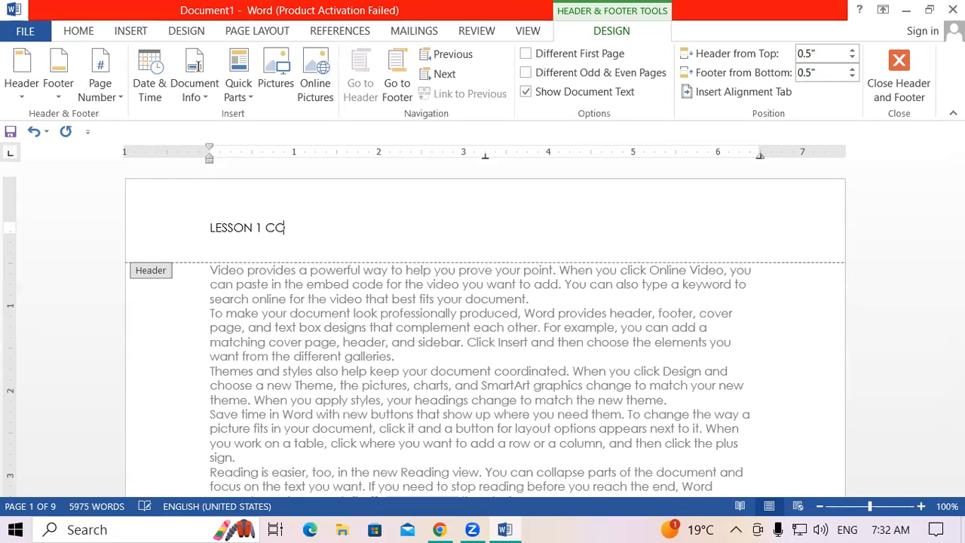
type("MPUTER")
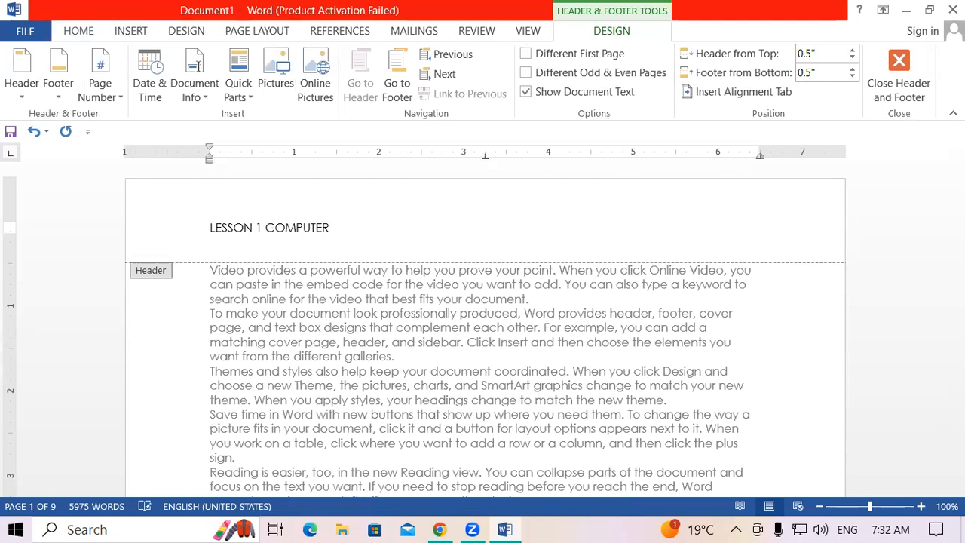
Step: Enlarge the "LESSON 1 COMPUTER" header text to 22 pt and make it bold and underlined
key("shift+Left")
key("shift+Left")
key("shift+Left")
key("shift+Left")
key("shift+Left")
key("shift+Left")
key("shift+Left")
key("shift+Left")
key("shift+Left")
key("shift+Left")
key("shift+Left")
key("shift+Left")
key("shift+Left")
key("shift+Left")
key("shift+Left")
key("shift+Left")
key("shift+Left")
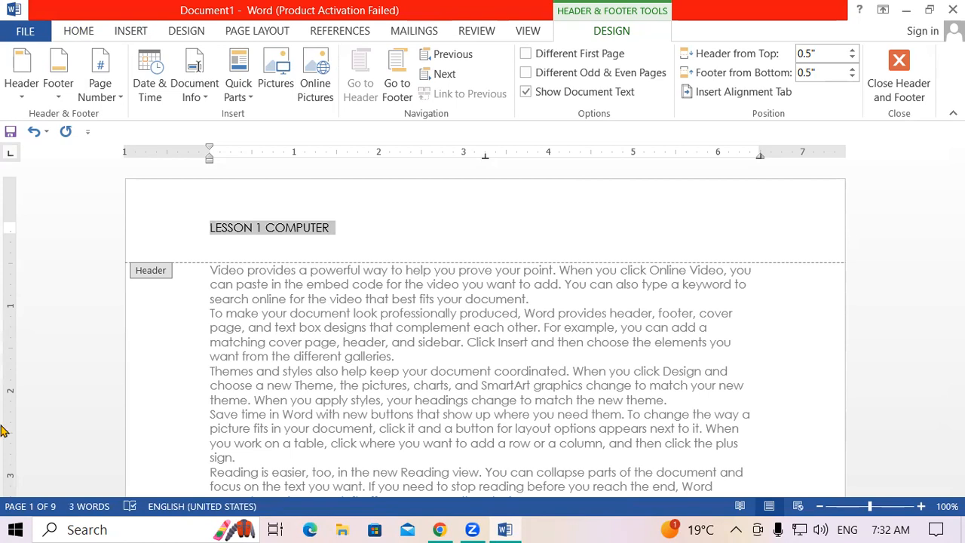
key("ctrl+shift+period")
key("ctrl+shift+period")
key("ctrl+shift+period")
key("ctrl+shift+period")
key("ctrl+shift+period")
key("ctrl+shift+period")
key("ctrl+shift+period")
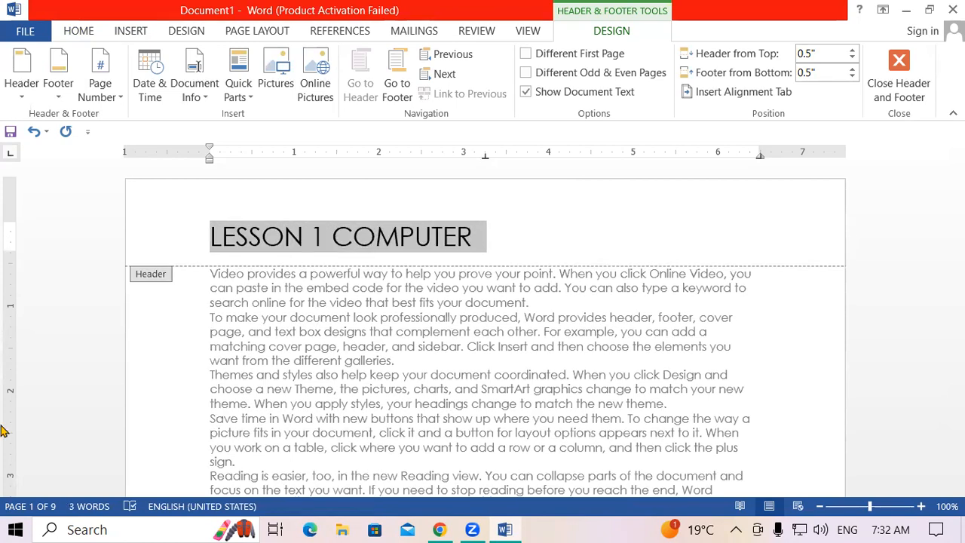
key("ctrl+b")
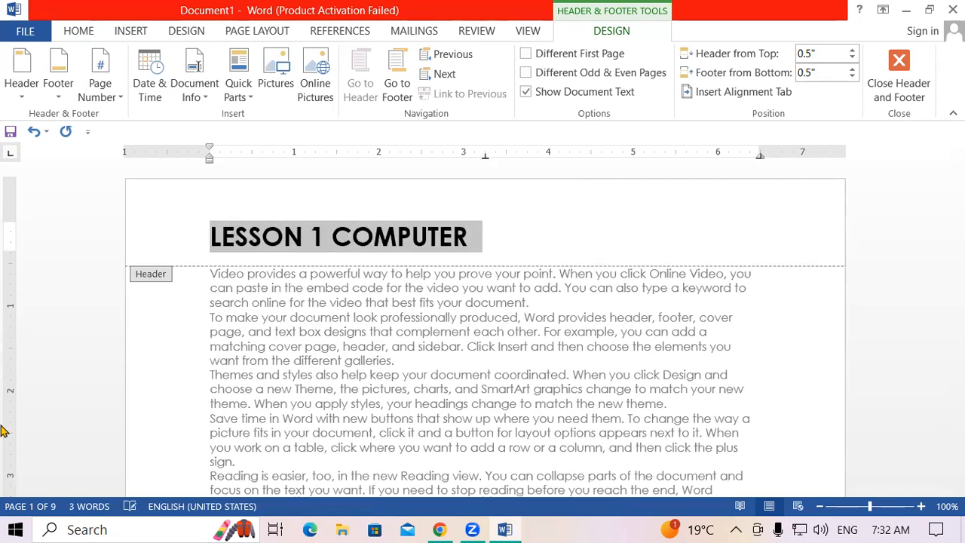
key("ctrl+u")
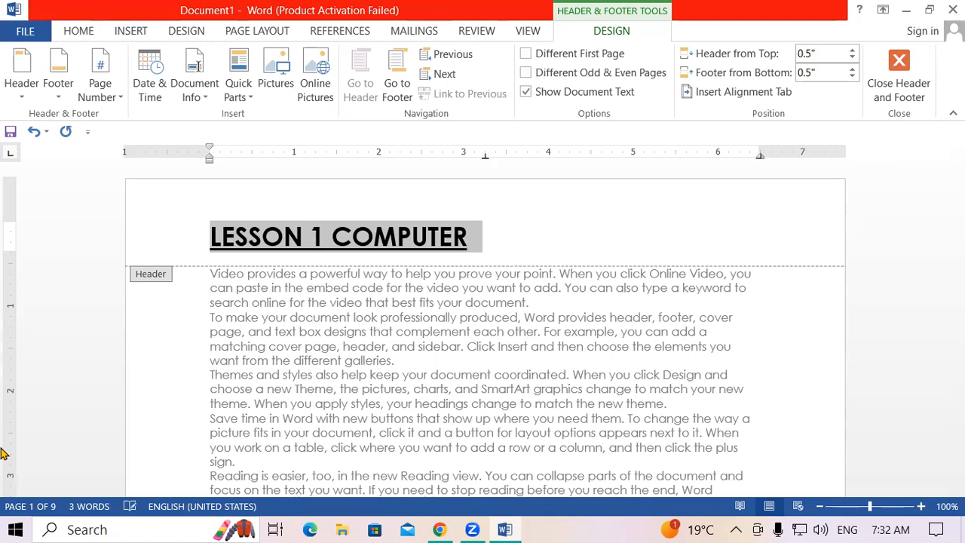
Step: Color the selected header text red and return to the document body
left_click(68, 35)
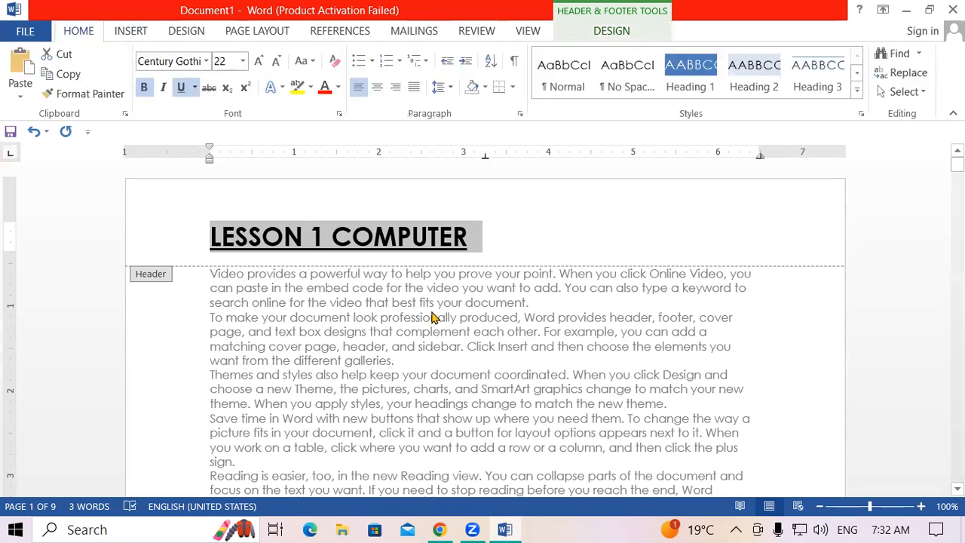
left_click(325, 86)
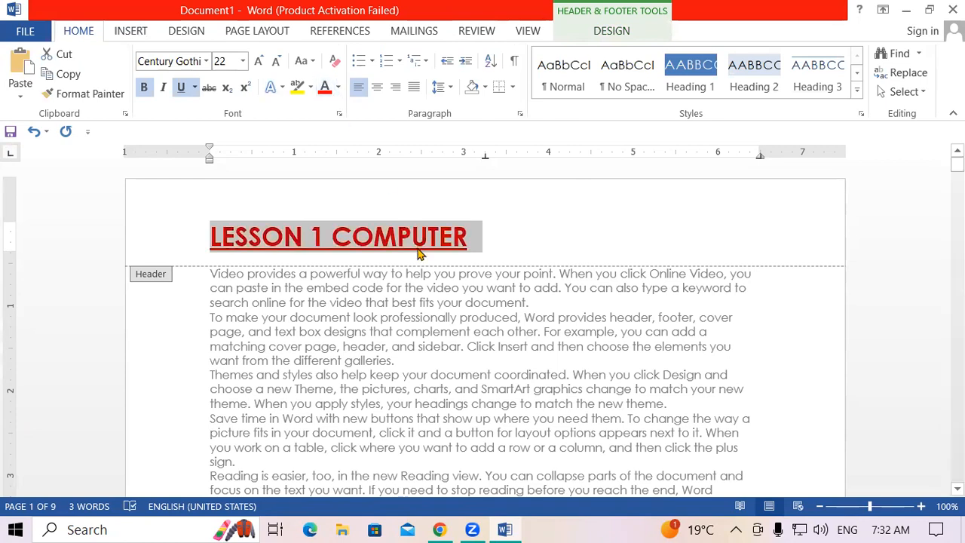
double_click(504, 375)
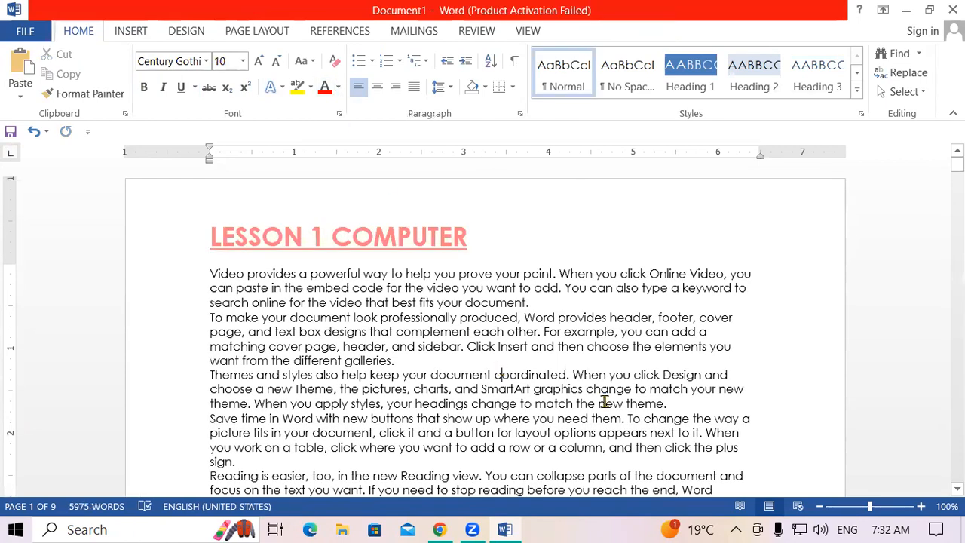
Step: Insert a Next Page section break after the last paragraph of page 1
scroll(948, 483, "down", 5)
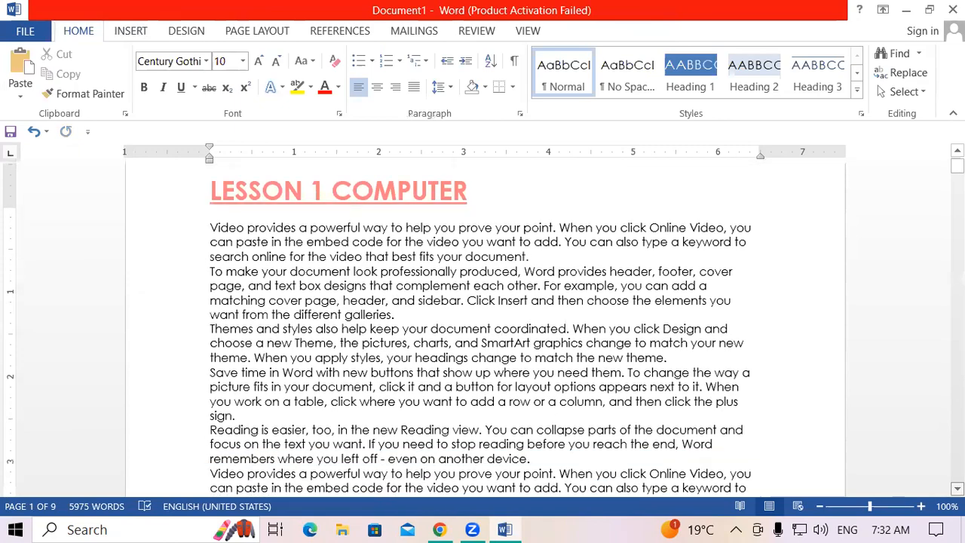
scroll(483, 330, "down", 10)
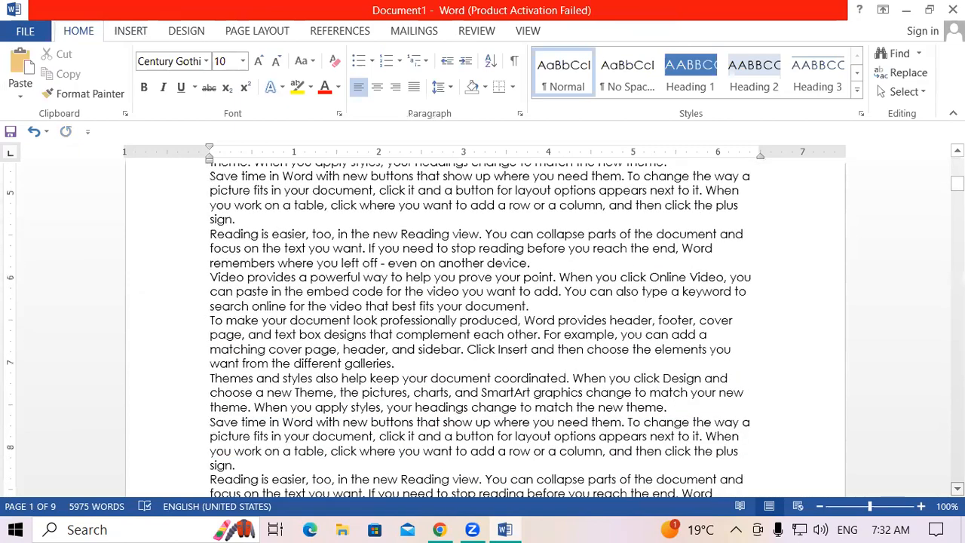
scroll(483, 330, "down", 5)
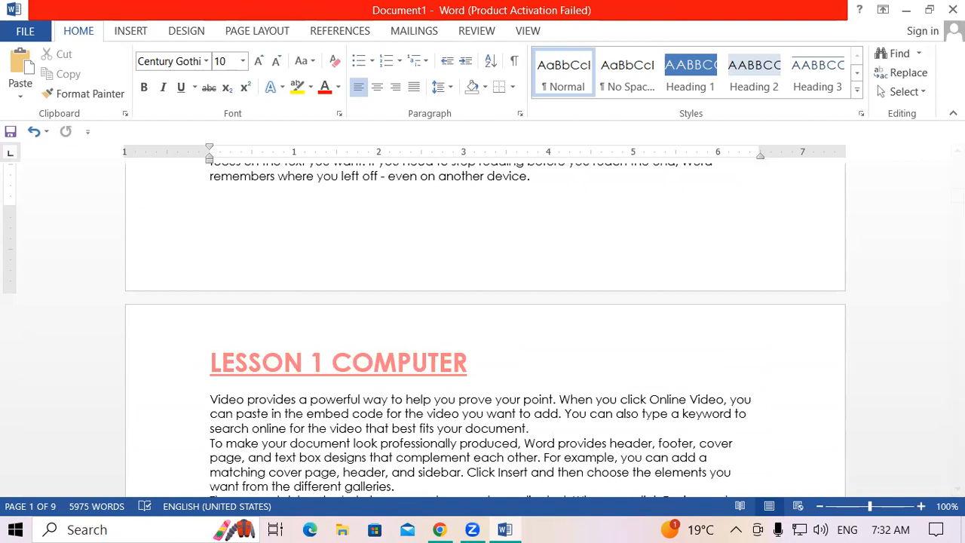
scroll(482, 324, "up", 2)
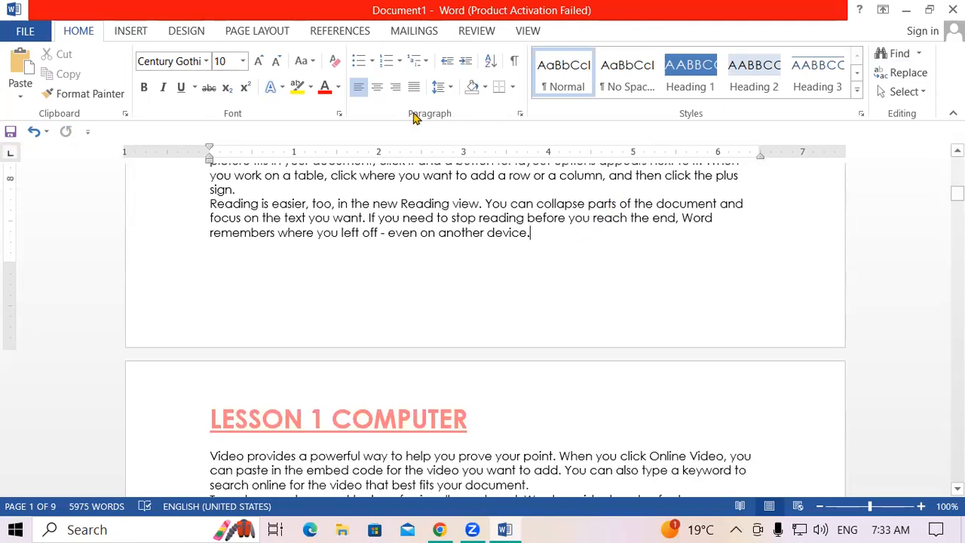
left_click(269, 37)
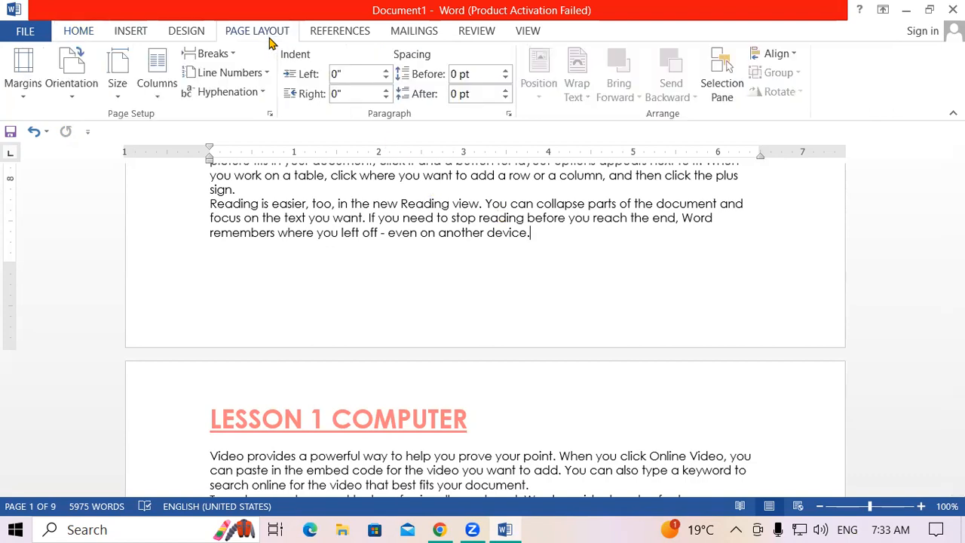
left_click(201, 63)
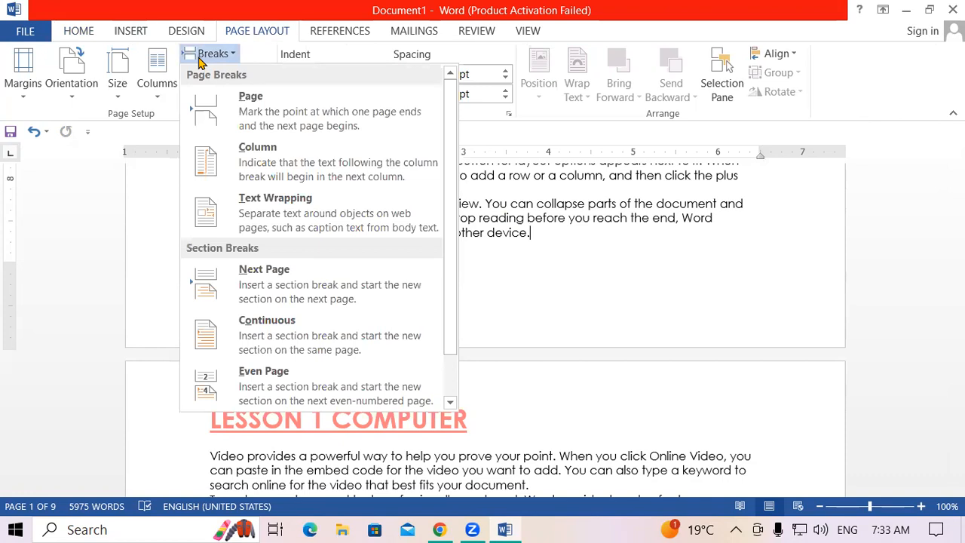
left_click(311, 276)
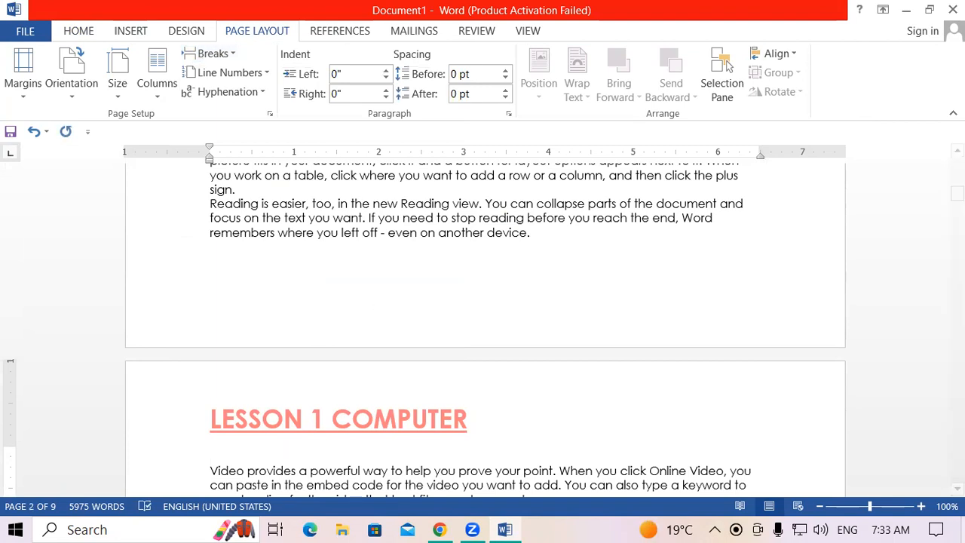
Step: Open the Section 2 header on page 2 for editing and unlink it from the previous section
scroll(485, 329, "down", 3)
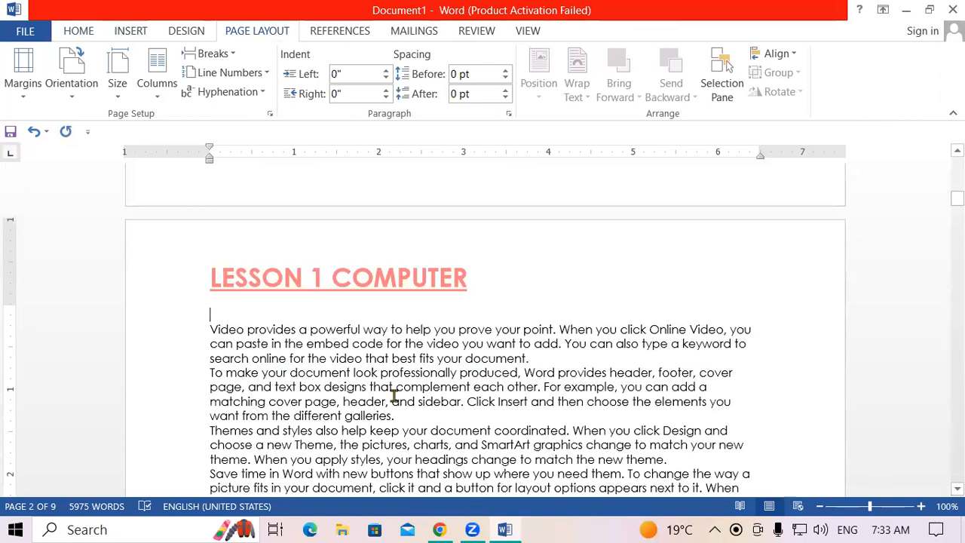
double_click(299, 285)
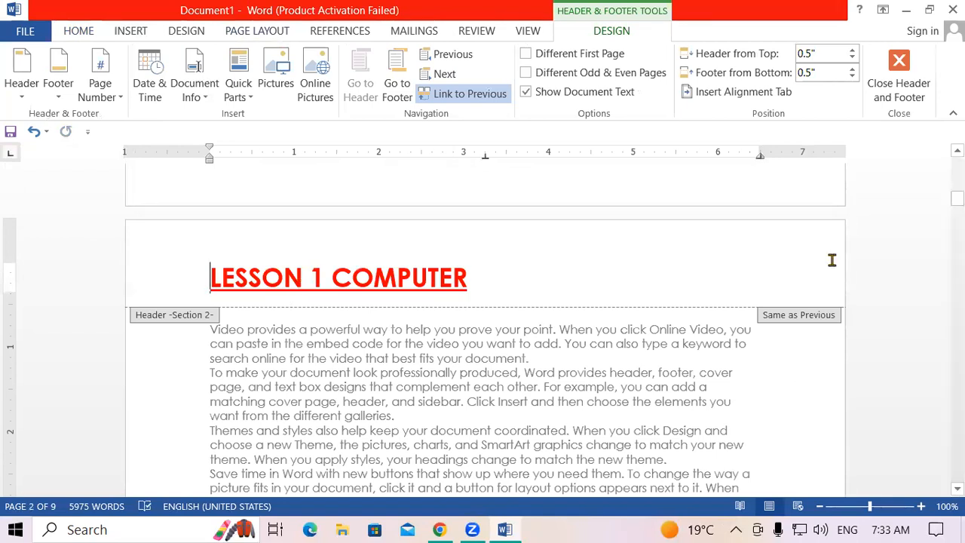
left_click(492, 94)
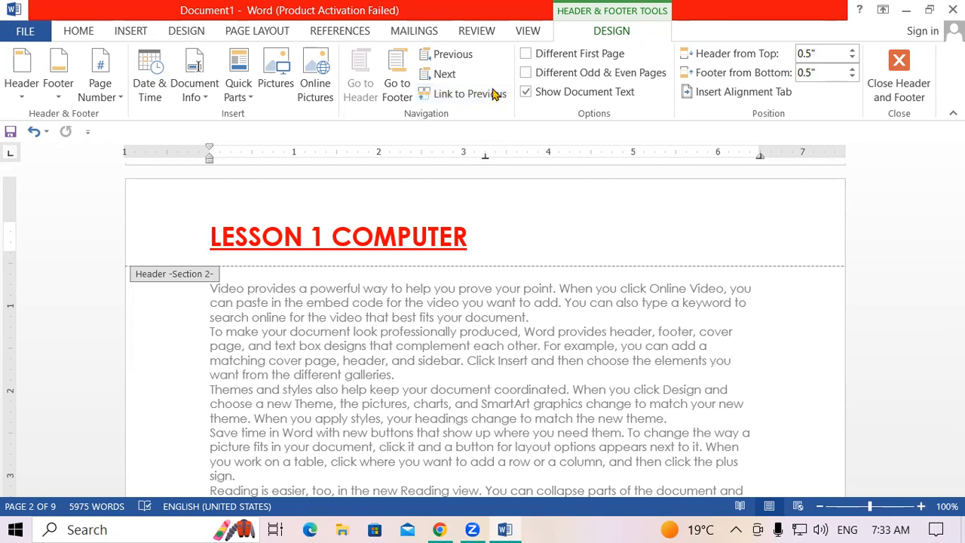
Step: Change the Section 2 header text to "LESSON 2 WINDOWS OPERATING SYSTEM" and return to the document body
left_click(323, 238)
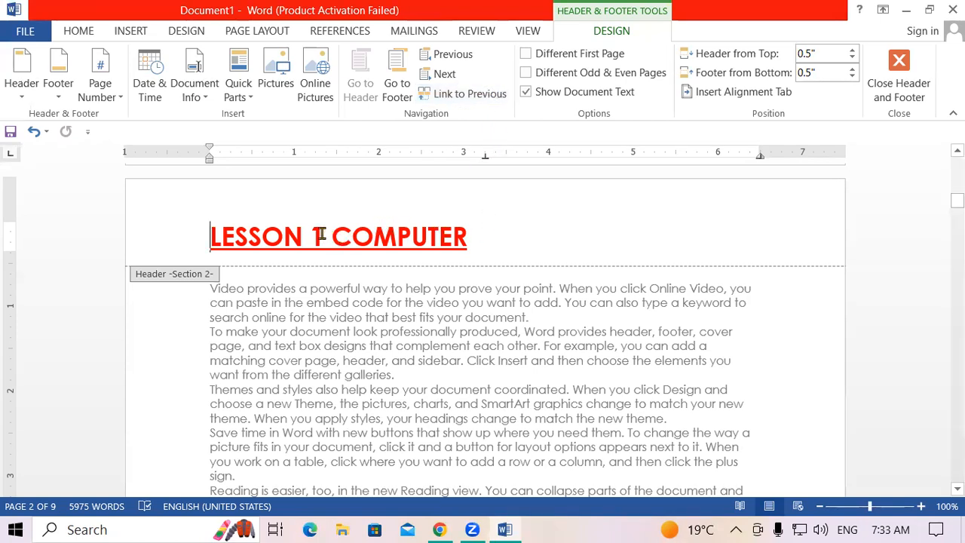
key("BackSpace")
type("2")
left_click(470, 238)
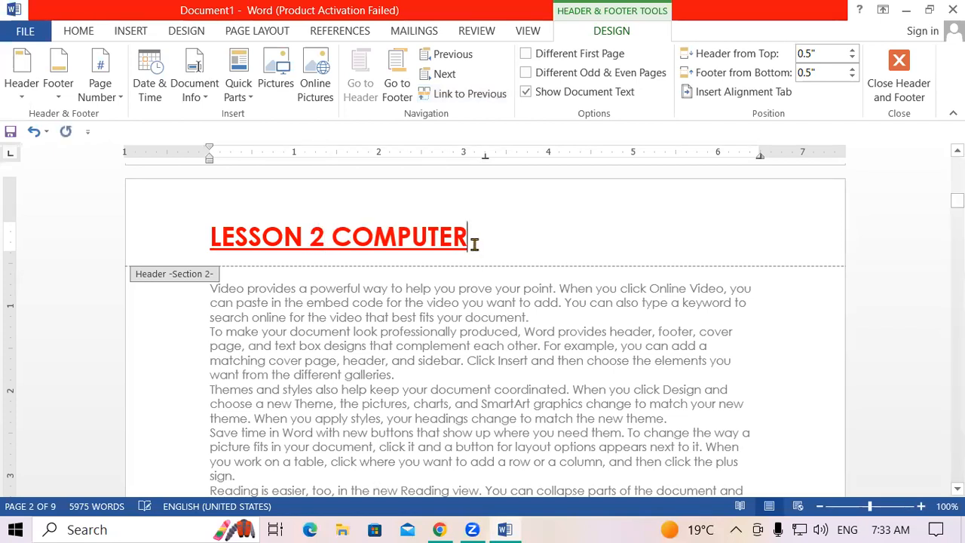
key("BackSpace")
key("BackSpace")
key("BackSpace")
key("BackSpace")
key("BackSpace")
key("BackSpace")
key("BackSpace")
key("BackSpace")
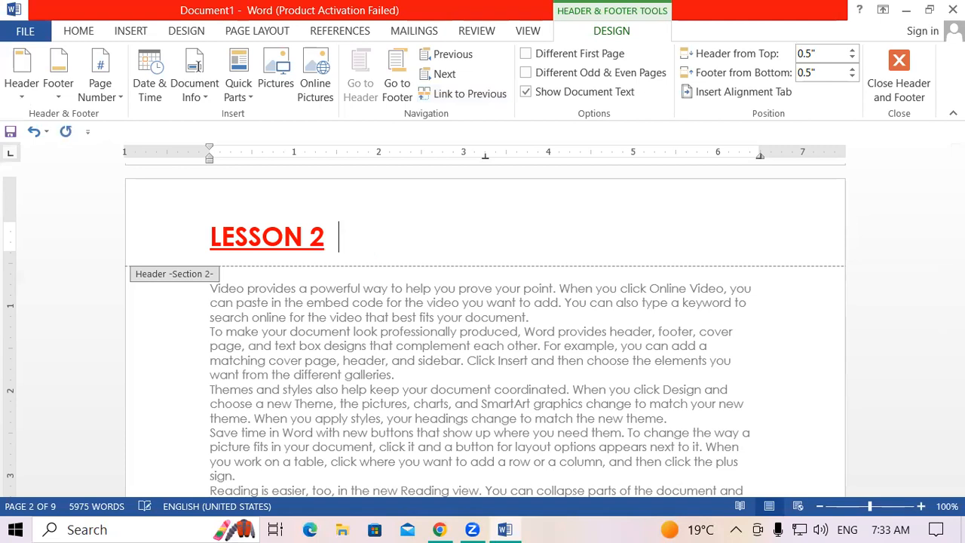
type("WIN")
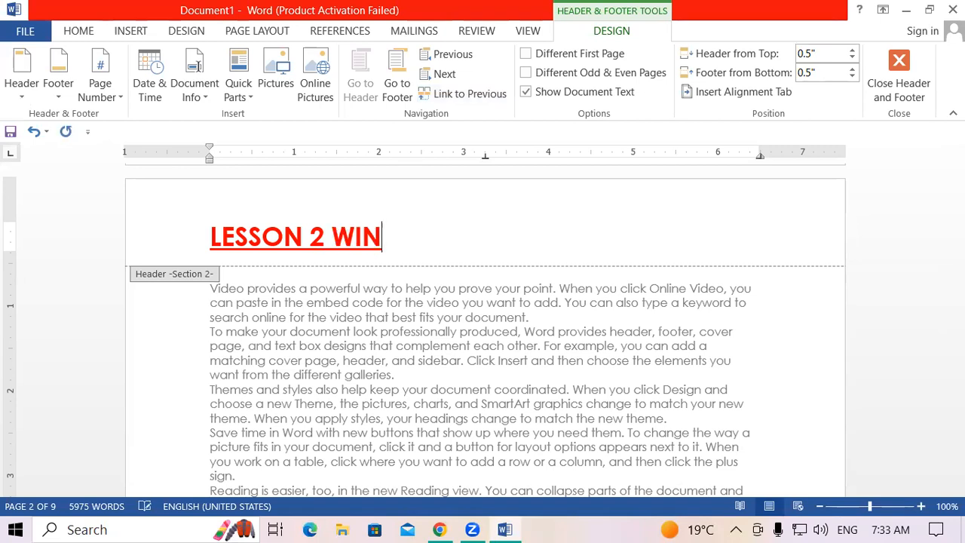
type("DOWS ")
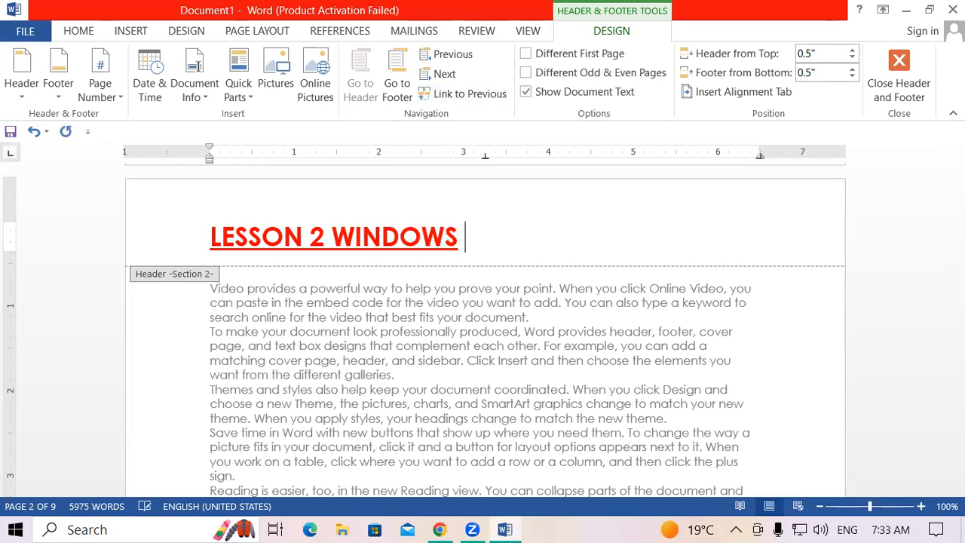
type("OPER")
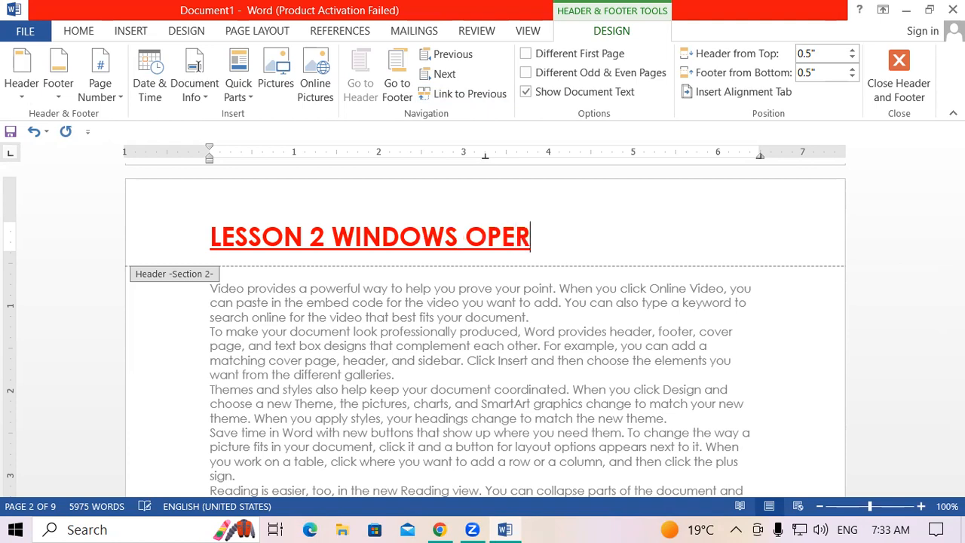
type("ATING ")
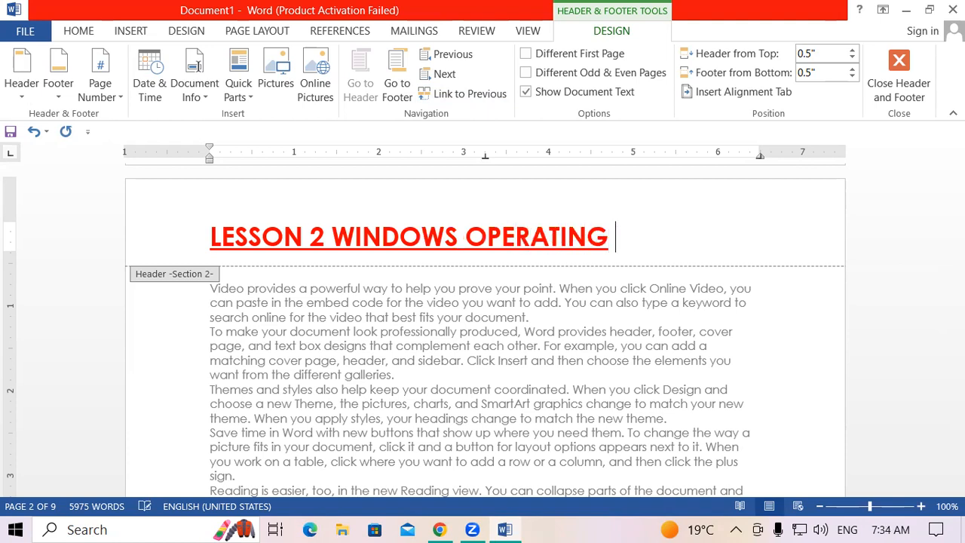
type("SYSTEM")
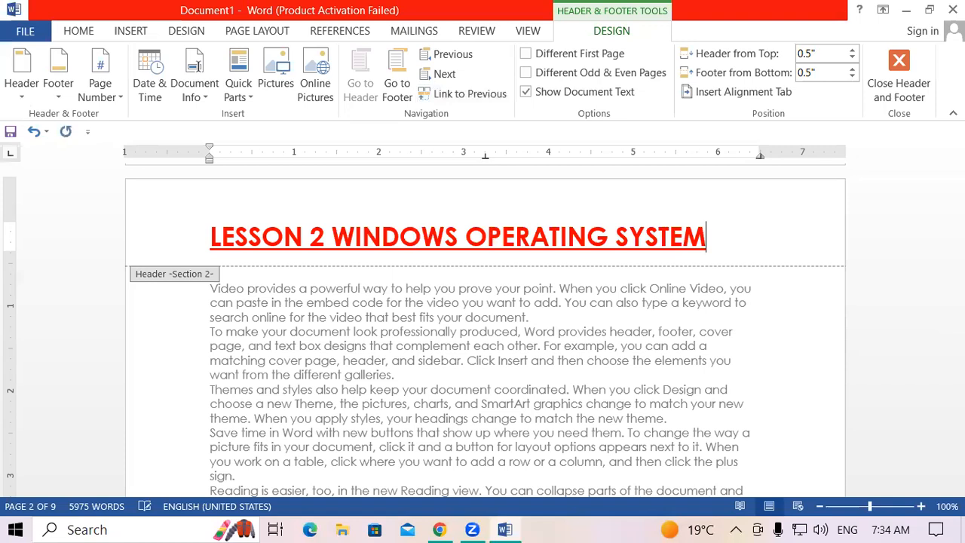
double_click(517, 360)
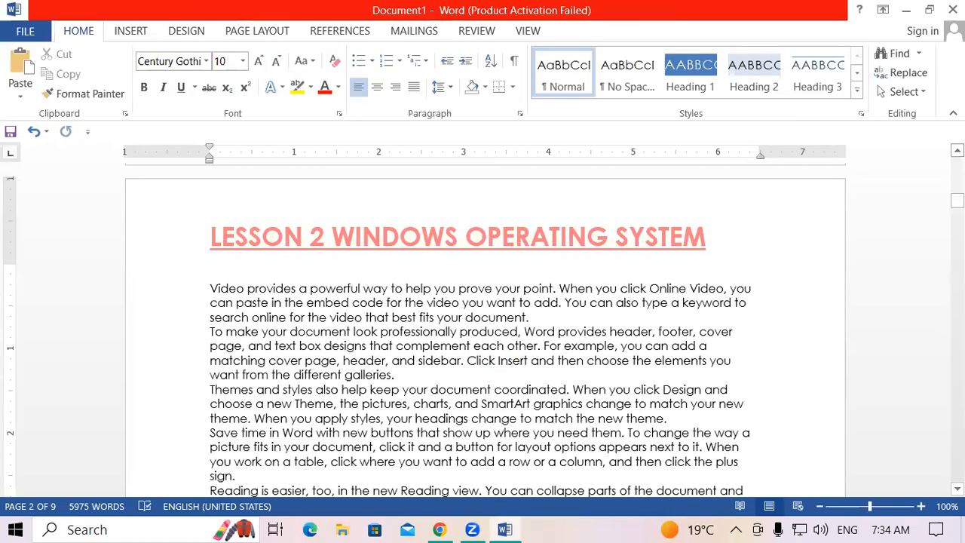
scroll(517, 360, "up", 5)
scroll(517, 355, "up", 10)
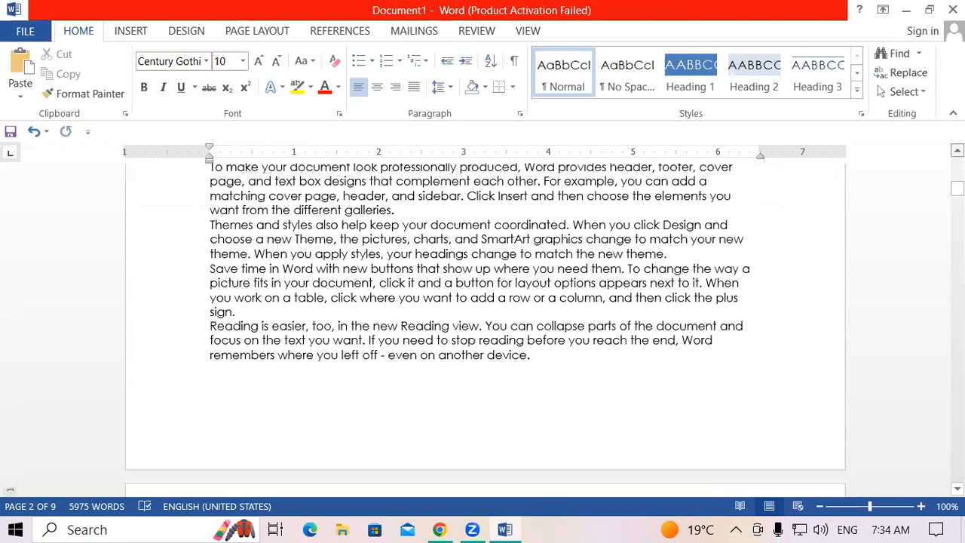
Step: Insert a Next Page section break after the last paragraph of page 2
scroll(517, 355, "up", 10)
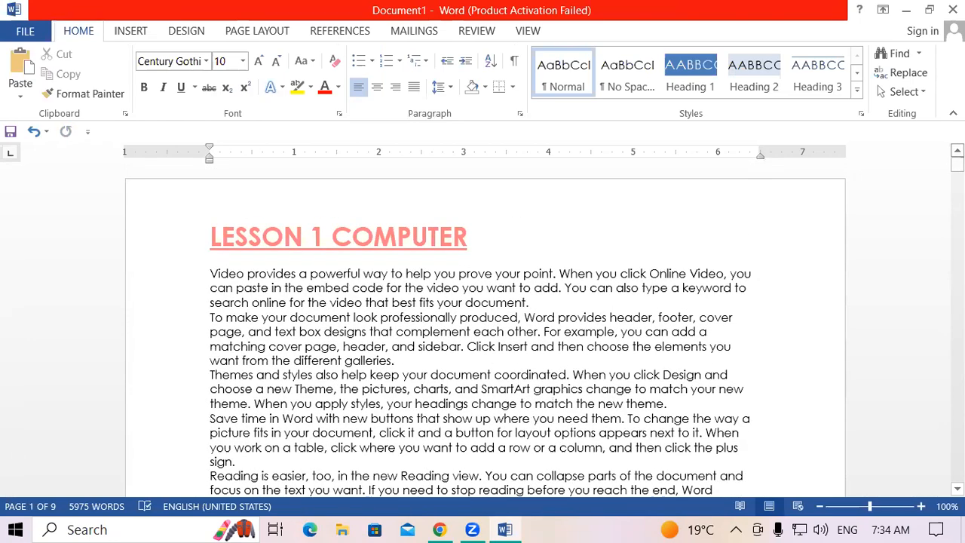
scroll(517, 355, "down", 5)
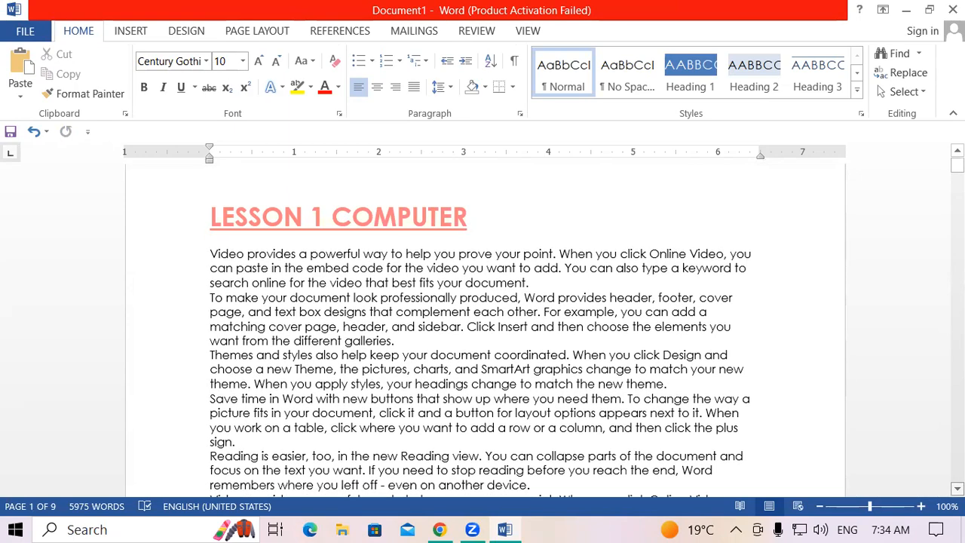
scroll(517, 355, "down", 5)
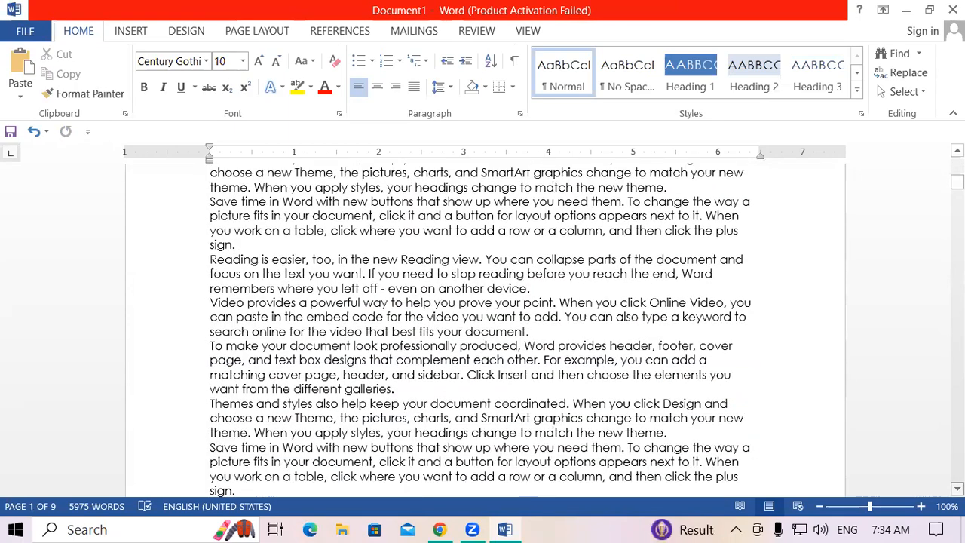
scroll(513, 344, "down", 5)
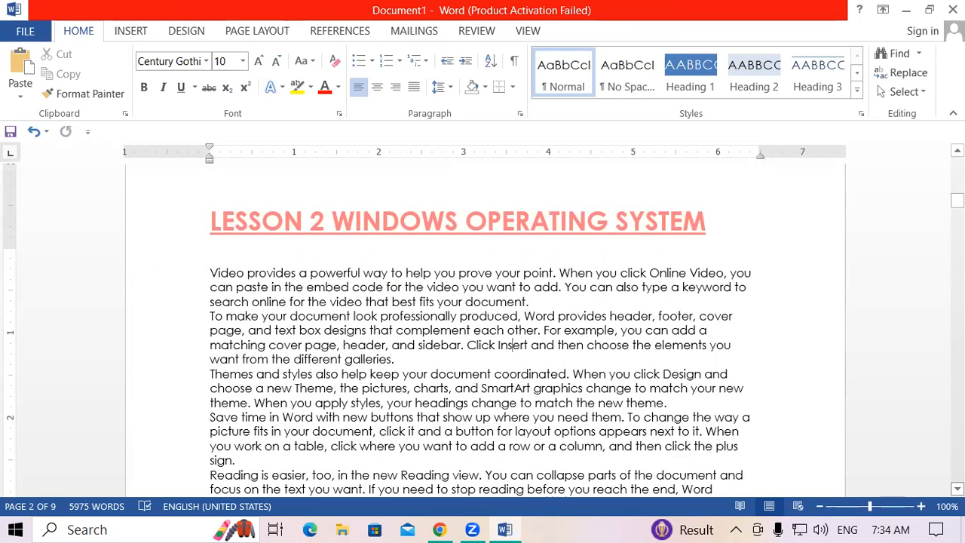
scroll(512, 344, "down", 4)
scroll(483, 332, "down", 10)
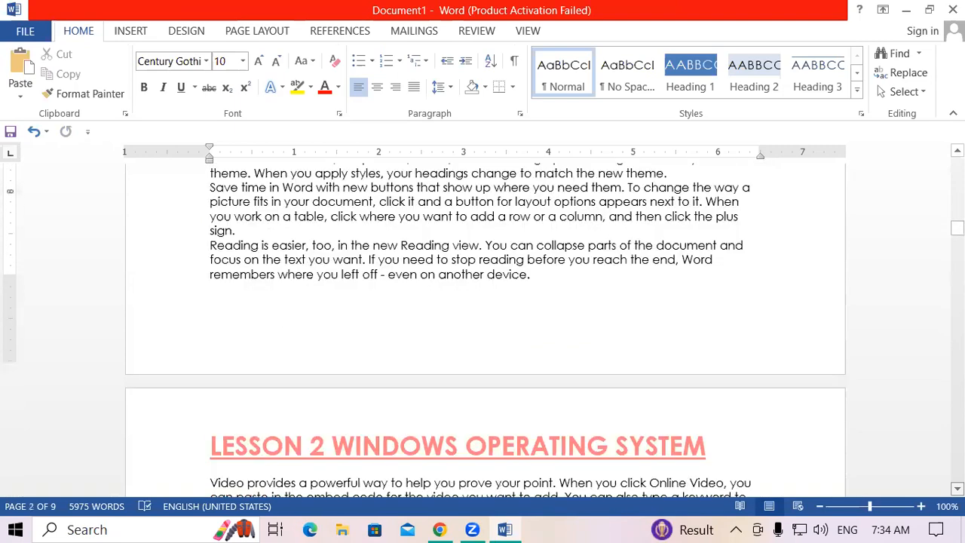
scroll(485, 324, "down", 1)
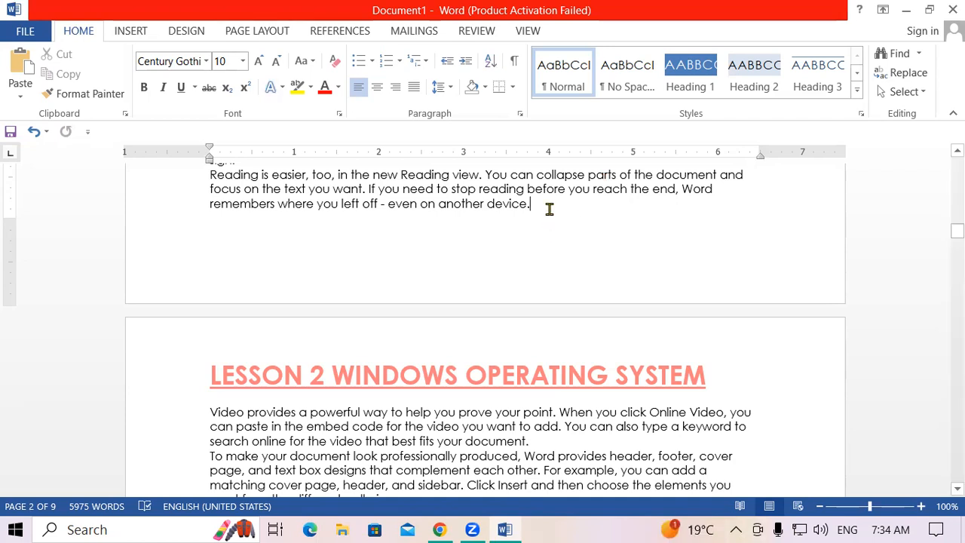
left_click(240, 36)
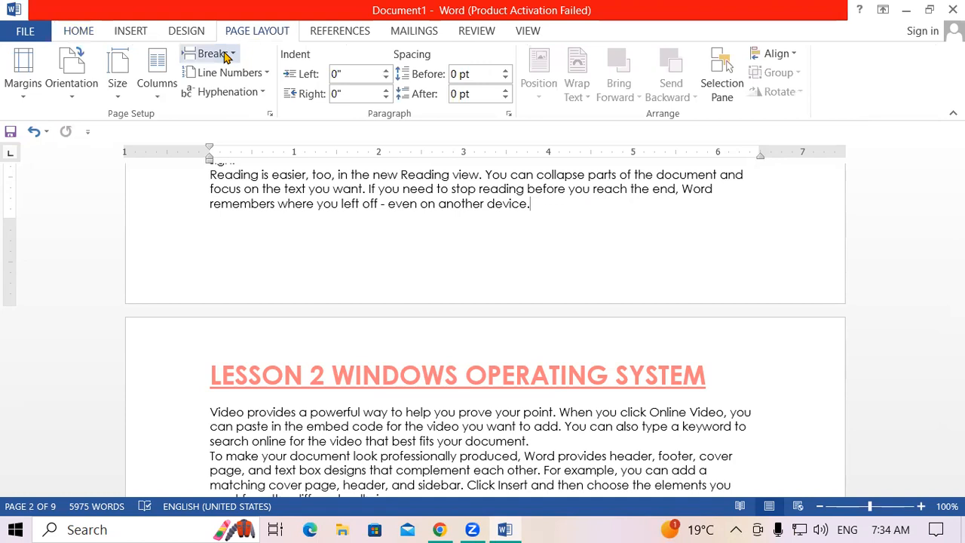
left_click(226, 58)
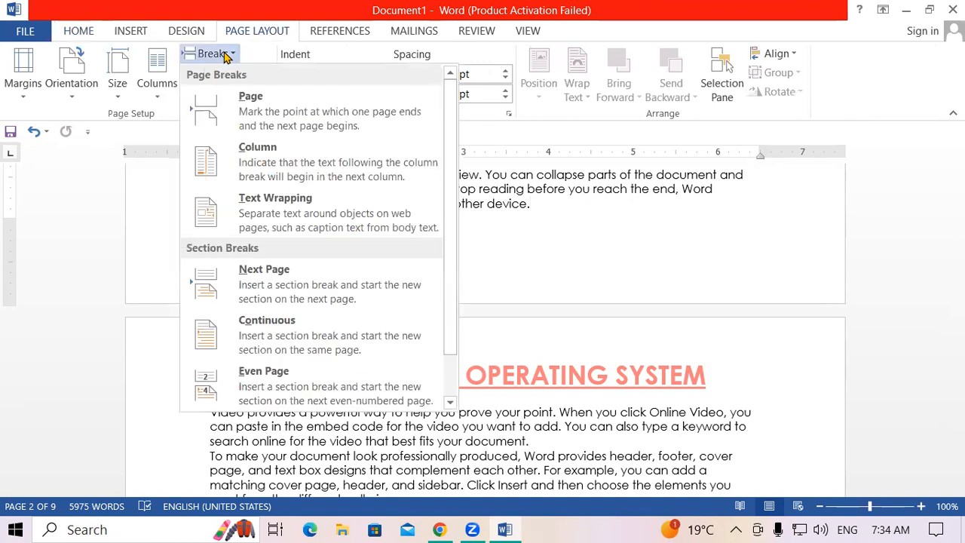
left_click(294, 275)
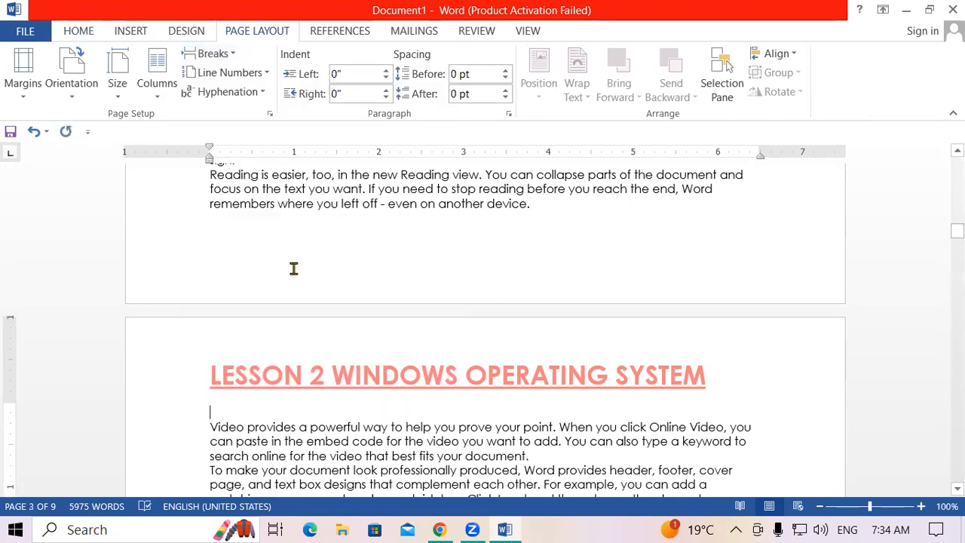
Step: Unlink the Section 3 header on page 3 from the previous section and change its lesson number to 3
double_click(503, 389)
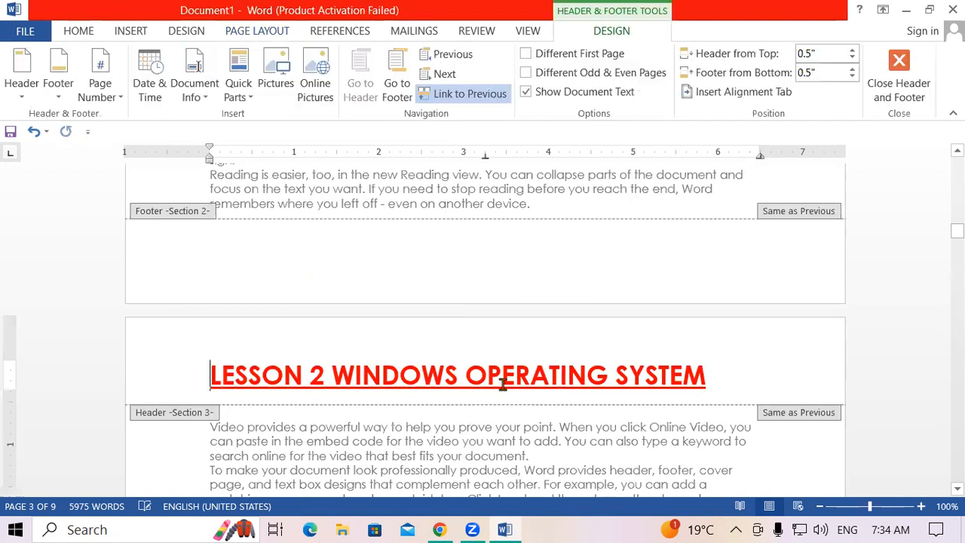
left_click(475, 95)
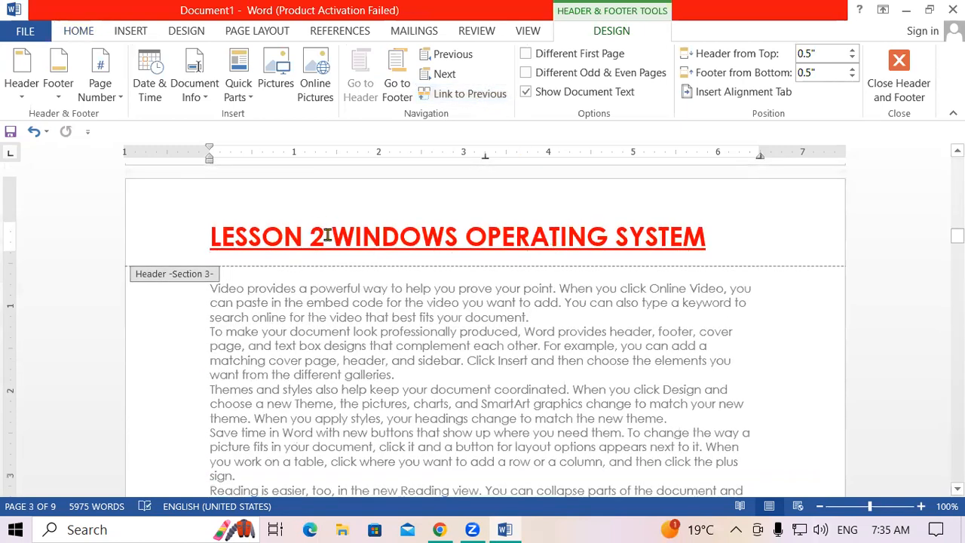
left_click(323, 236)
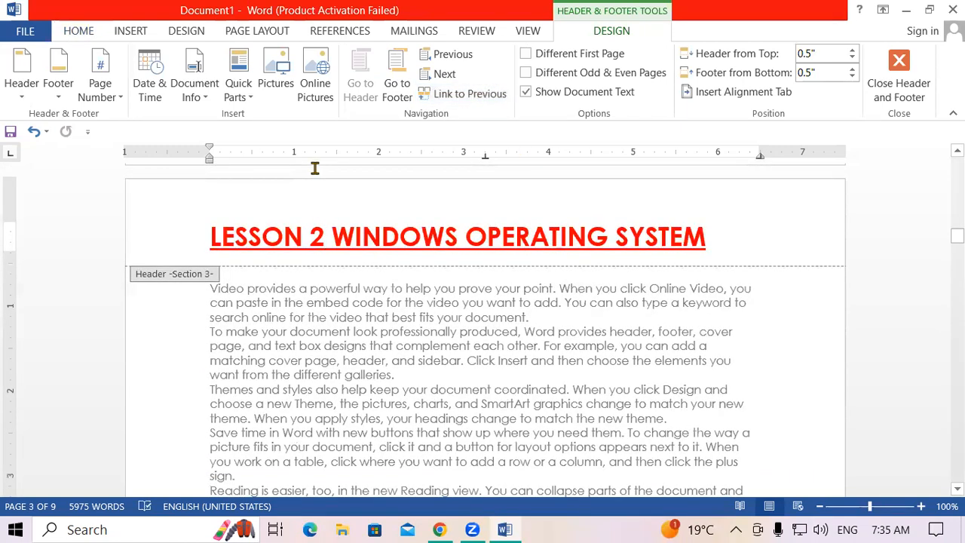
key("BackSpace")
type("3")
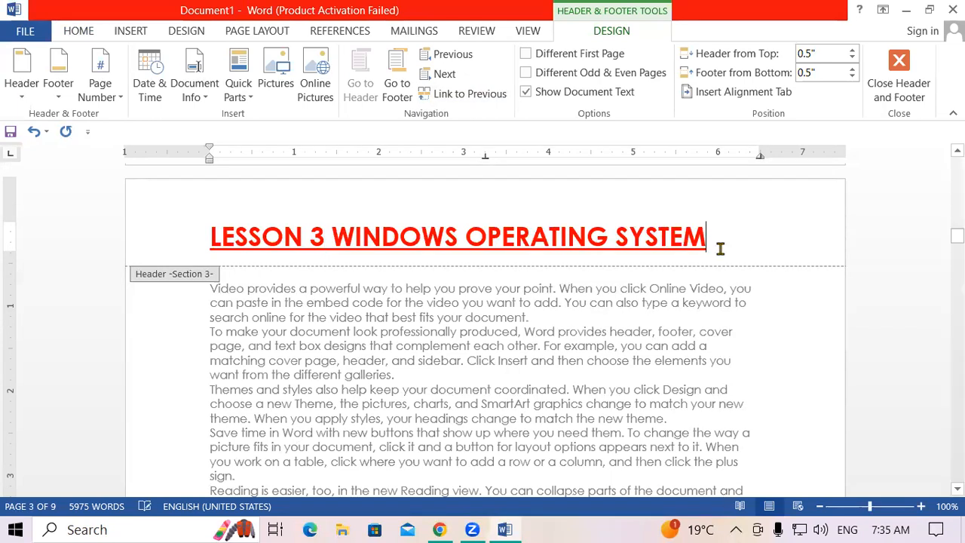
Step: Replace "WINDOWS OPERATING SYSTEM" in the Section 3 header with "PRINTER" and return to the document body
key("BackSpace")
key("BackSpace")
key("BackSpace")
key("BackSpace")
key("BackSpace")
key("BackSpace")
key("BackSpace")
key("BackSpace")
key("BackSpace")
key("BackSpace")
key("BackSpace")
key("BackSpace")
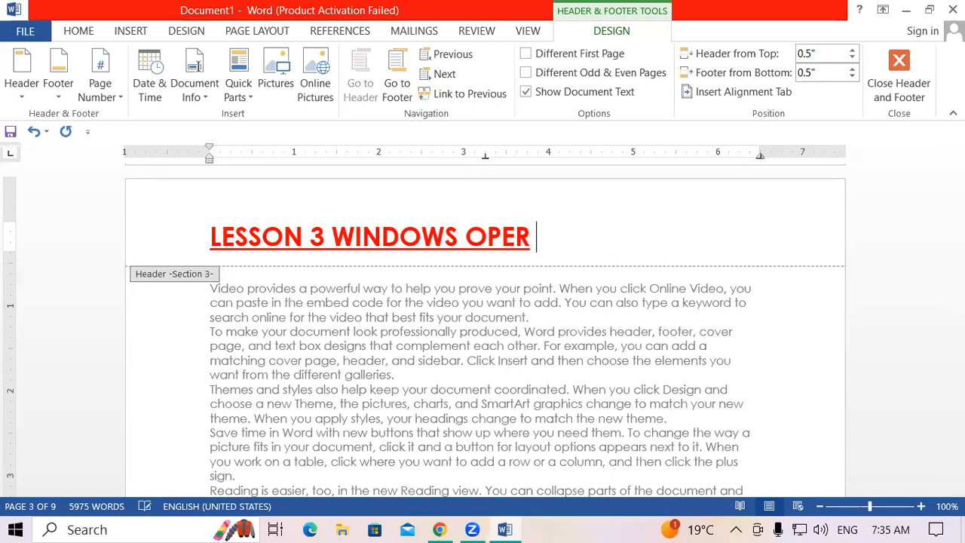
key("BackSpace")
key("BackSpace")
key("BackSpace")
key("BackSpace")
key("BackSpace")
key("BackSpace")
key("BackSpace")
key("BackSpace")
key("BackSpace")
key("BackSpace")
key("BackSpace")
key("BackSpace")
type("PRINTER")
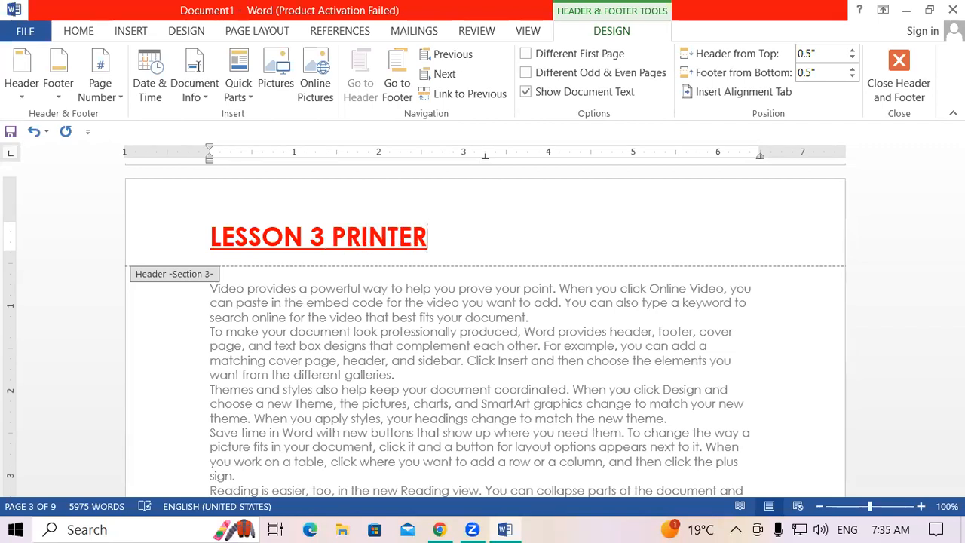
double_click(658, 332)
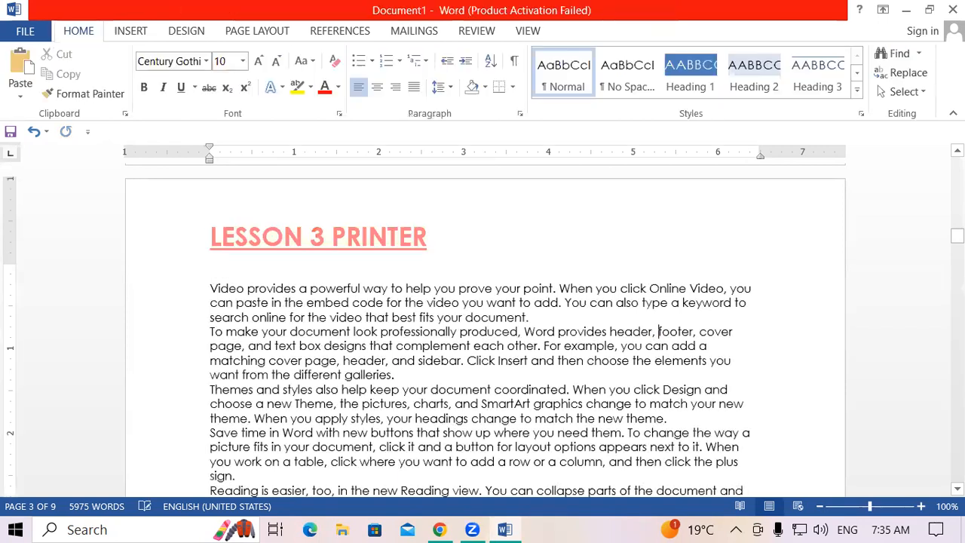
Step: Review the headers of the three sections from page 1 through page 3
left_click_drag(957, 236, 957, 161)
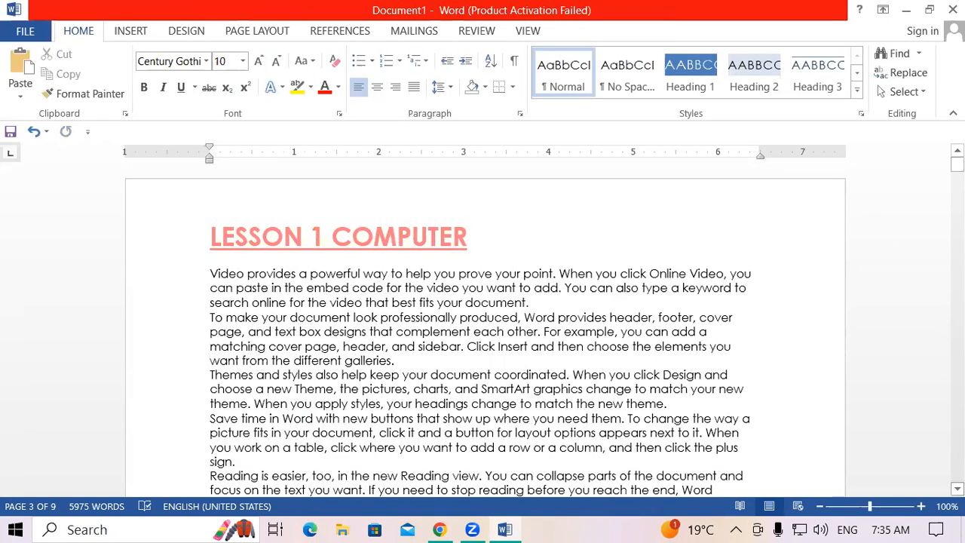
scroll(482, 331, "down", 7)
scroll(482, 331, "down", 12)
scroll(482, 332, "down", 12)
scroll(483, 332, "down", 12)
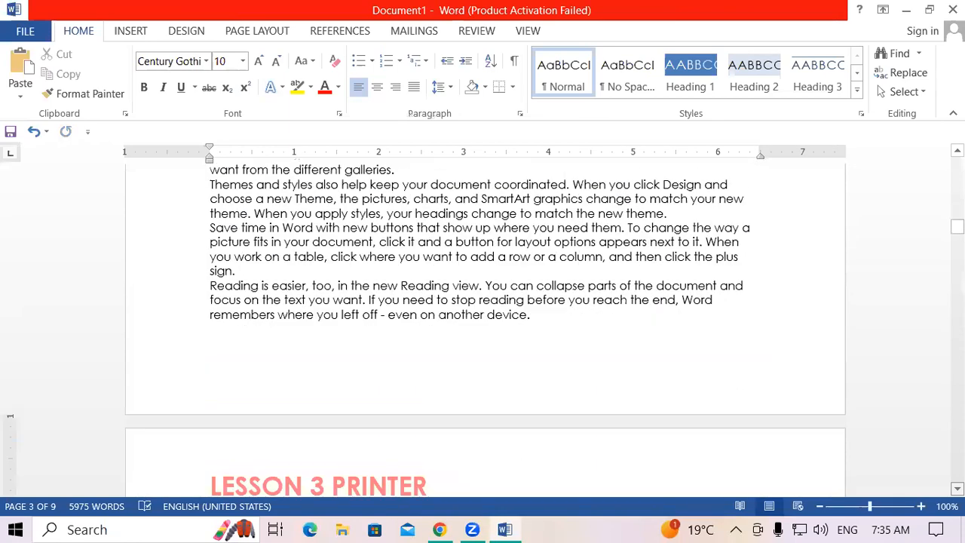
scroll(658, 343, "down", 6)
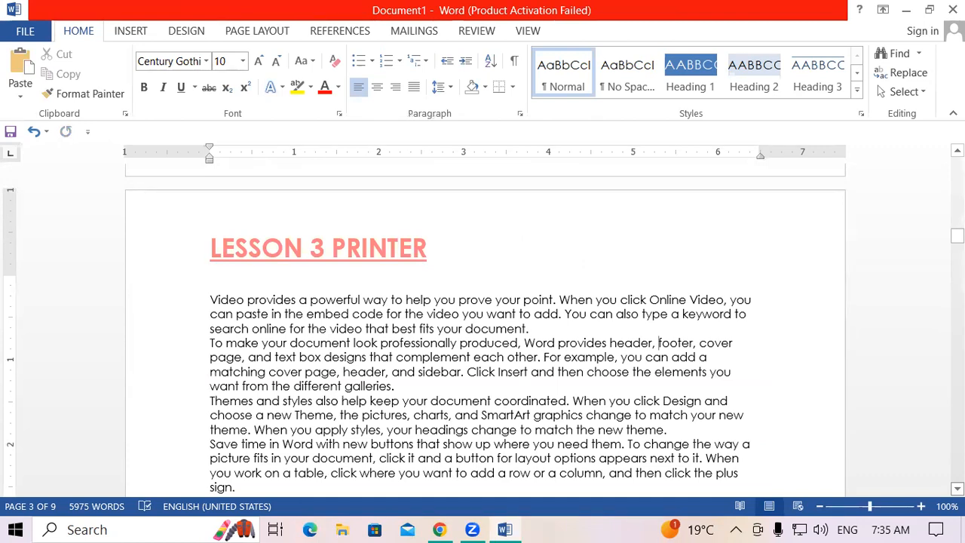
Step: Undo the section breaks, the lesson 2 and 3 header texts and the header formatting
key("ctrl+z")
key("ctrl+z")
key("ctrl+z")
key("ctrl+z")
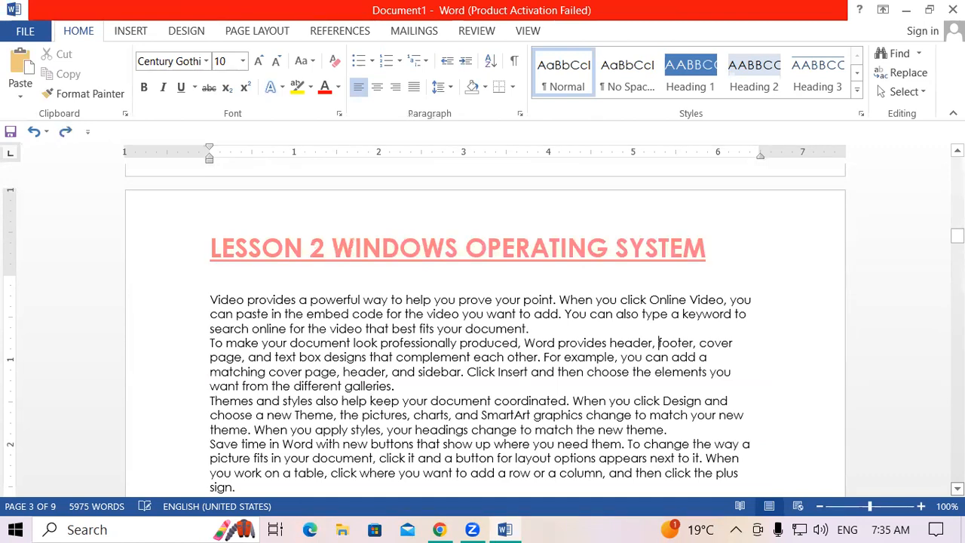
key("ctrl+z")
key("ctrl+z")
key("ctrl+z")
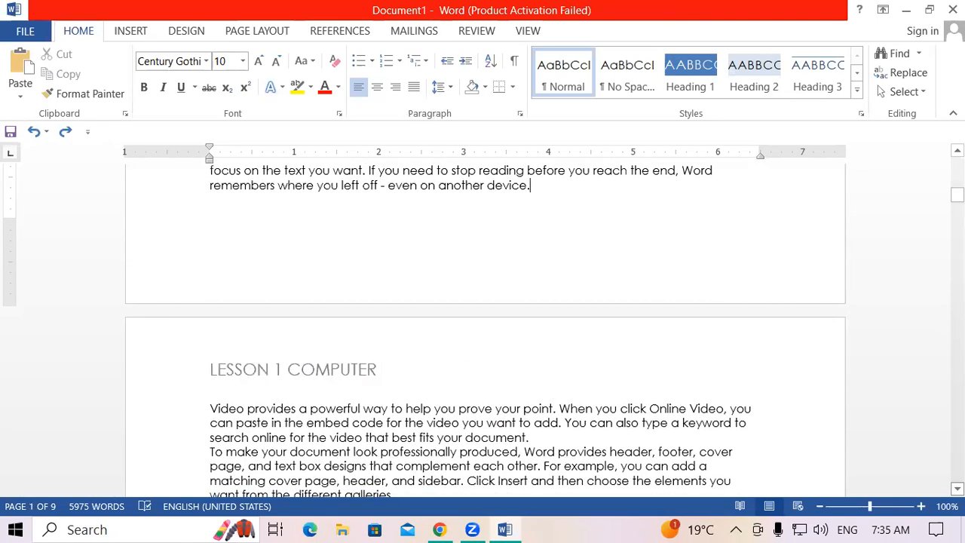
Step: Delete all the body text of the document
key("ctrl+s")
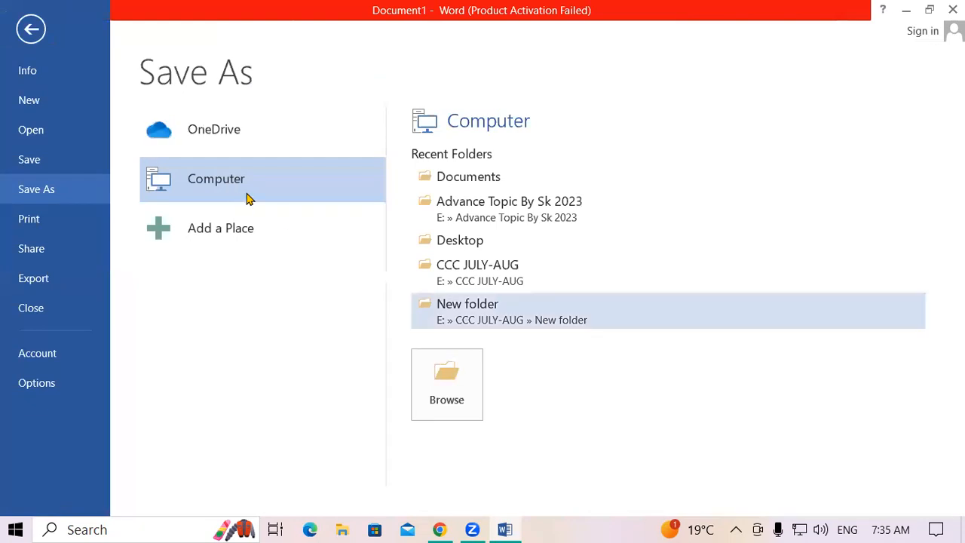
left_click(42, 34)
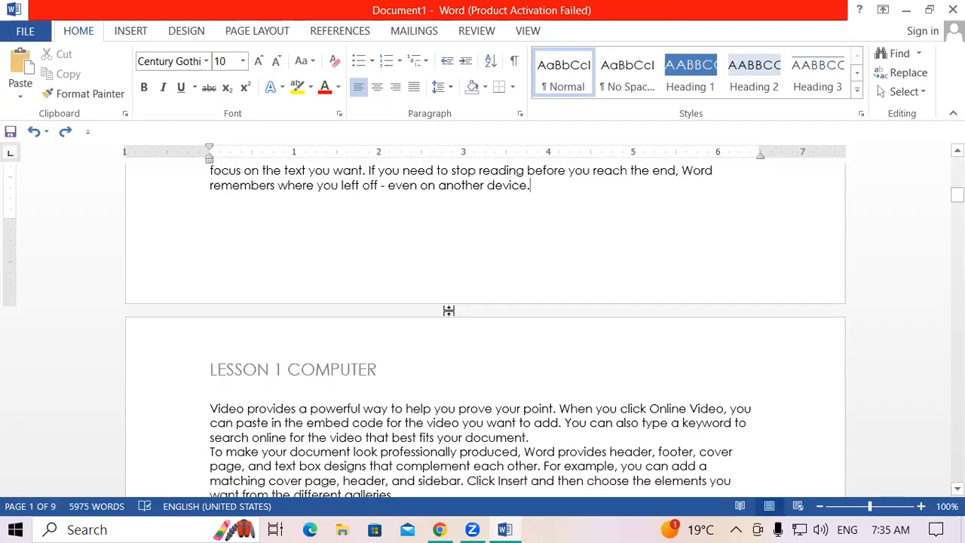
key("ctrl+a")
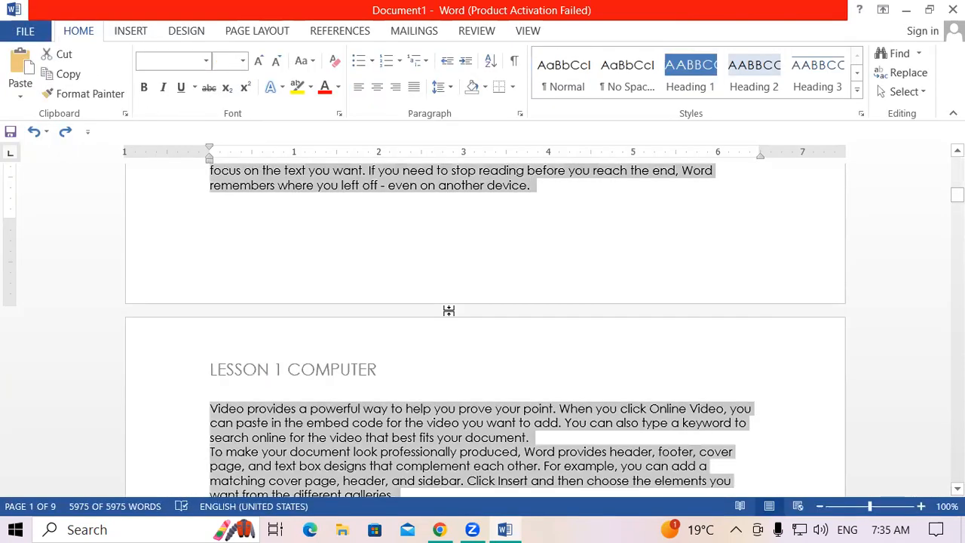
key("Delete")
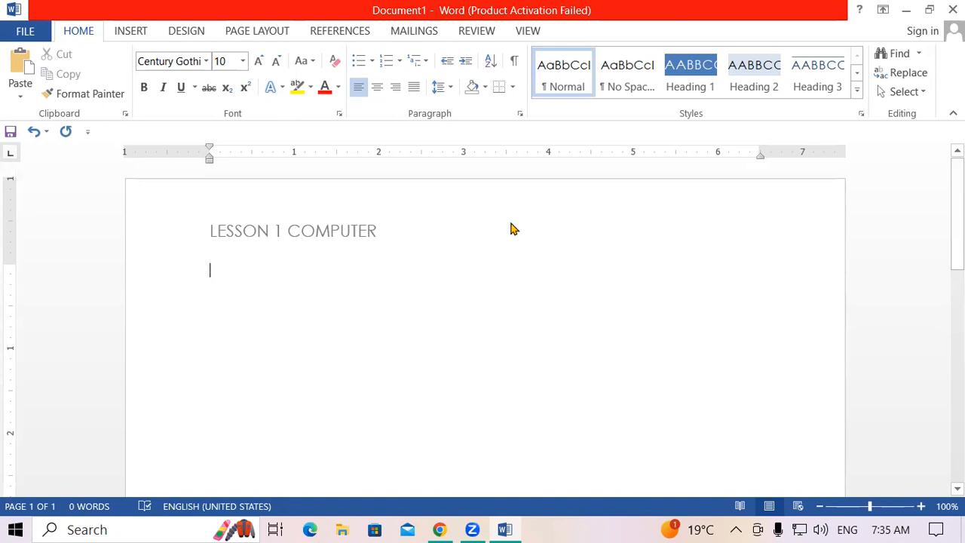
Step: Create a new blank document and fill it with sample text using =RAND(125)
key("ctrl+n")
type("=RAND(12")
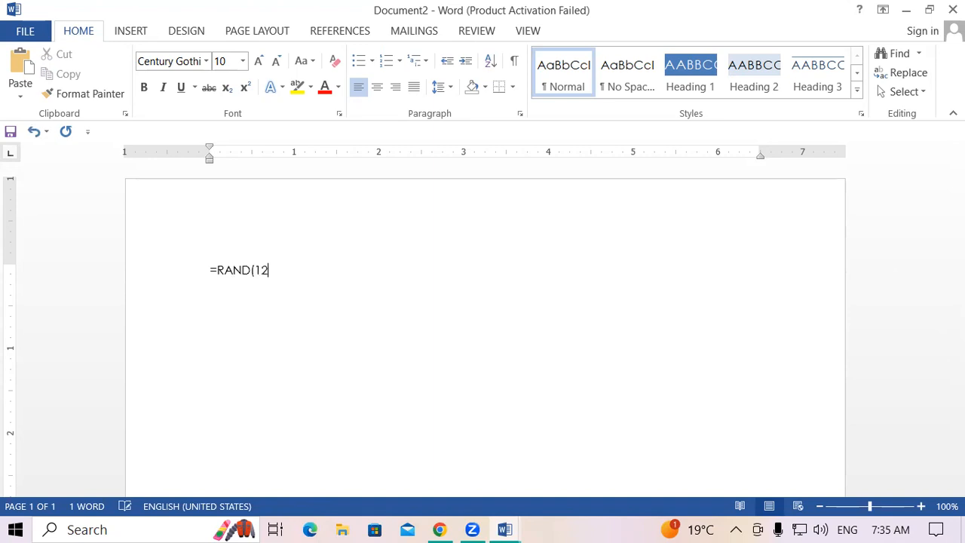
type("5)")
key("Return")
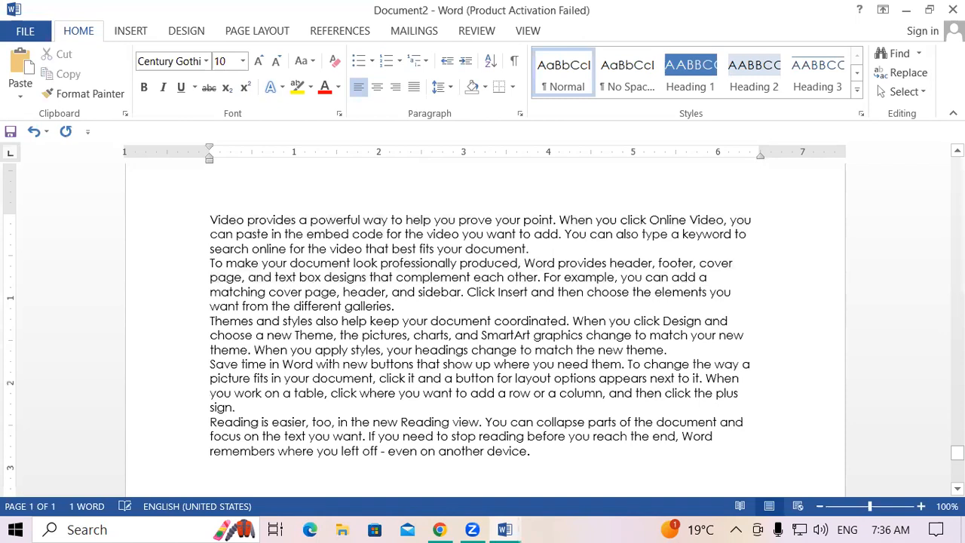
Step: Insert the built-in Blank footer into the new document
left_click_drag(957, 452, 958, 162)
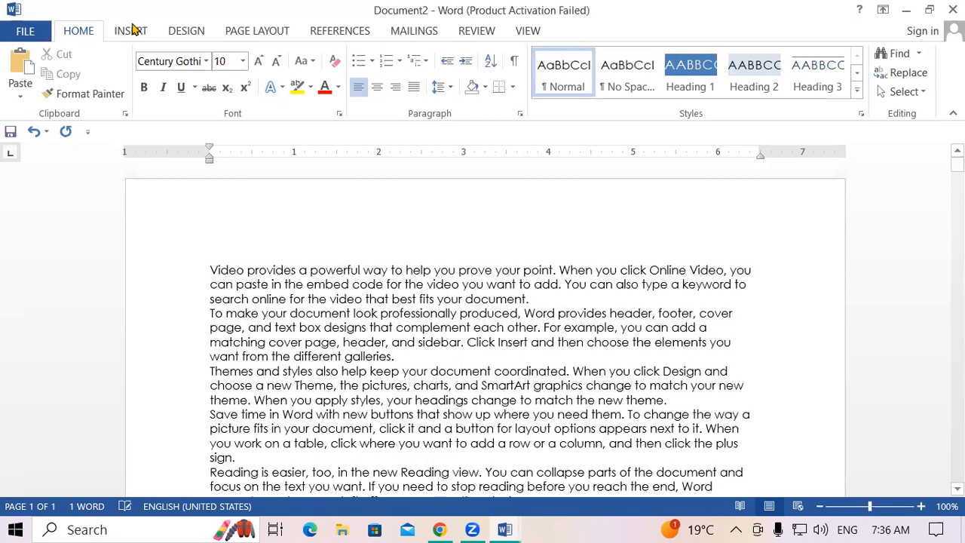
left_click(130, 31)
left_click(621, 73)
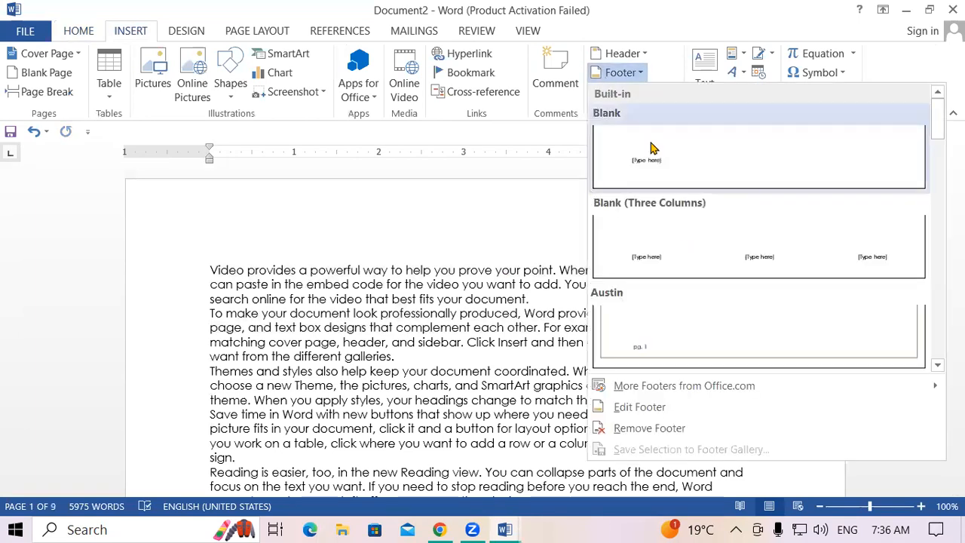
left_click(654, 159)
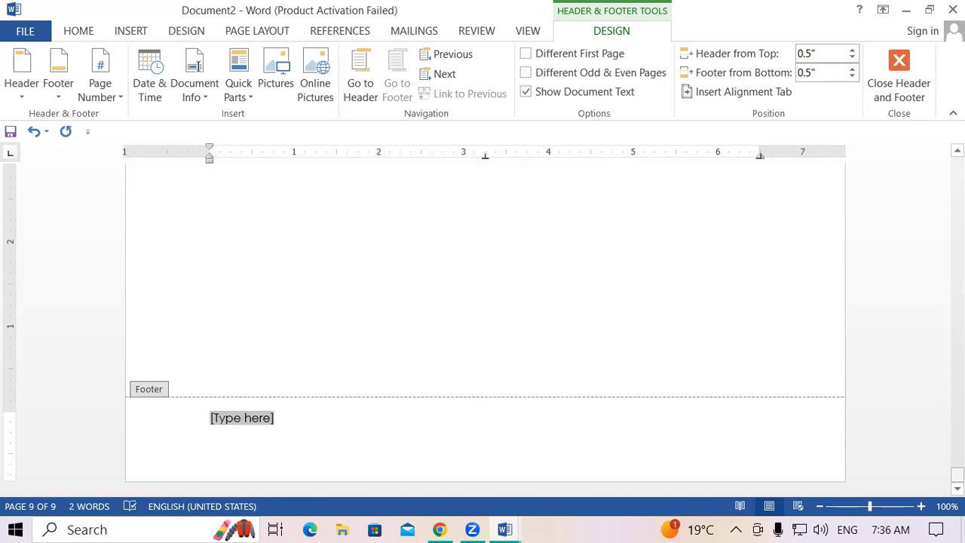
Step: Replace the footer placeholder on page 1 with "PAGE NUMBER 1" and select the entered text
scroll(609, 344, "down", 5)
scroll(668, 358, "up", 2)
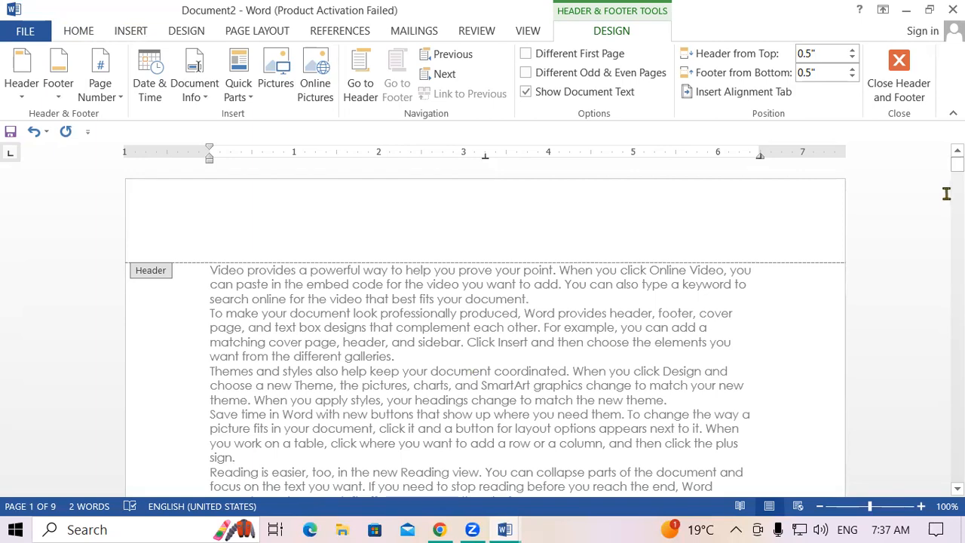
left_click_drag(957, 164, 957, 195)
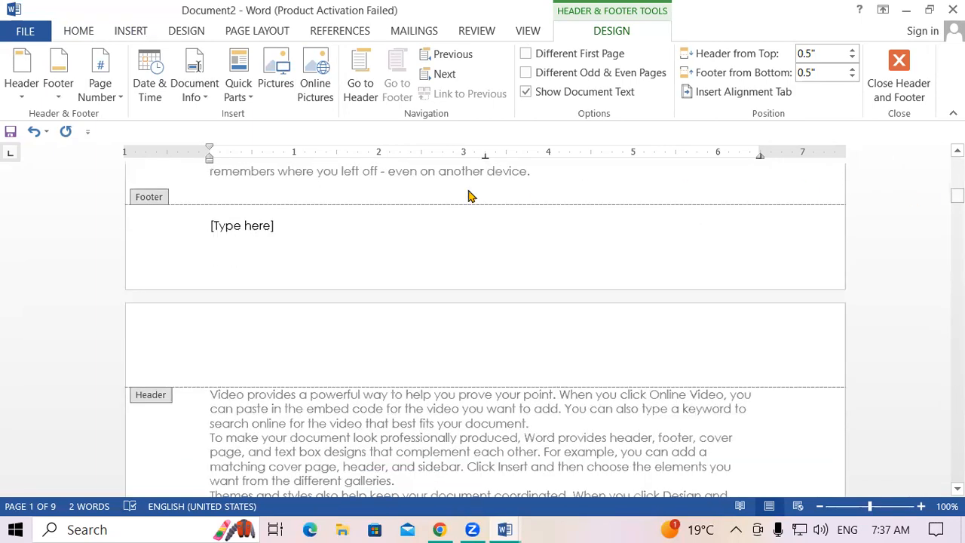
left_click(260, 230)
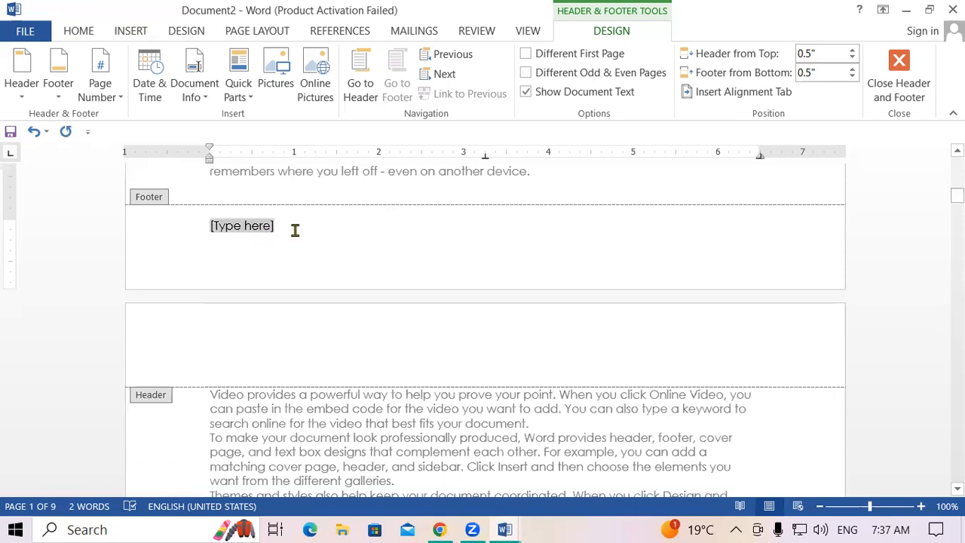
type("PAG")
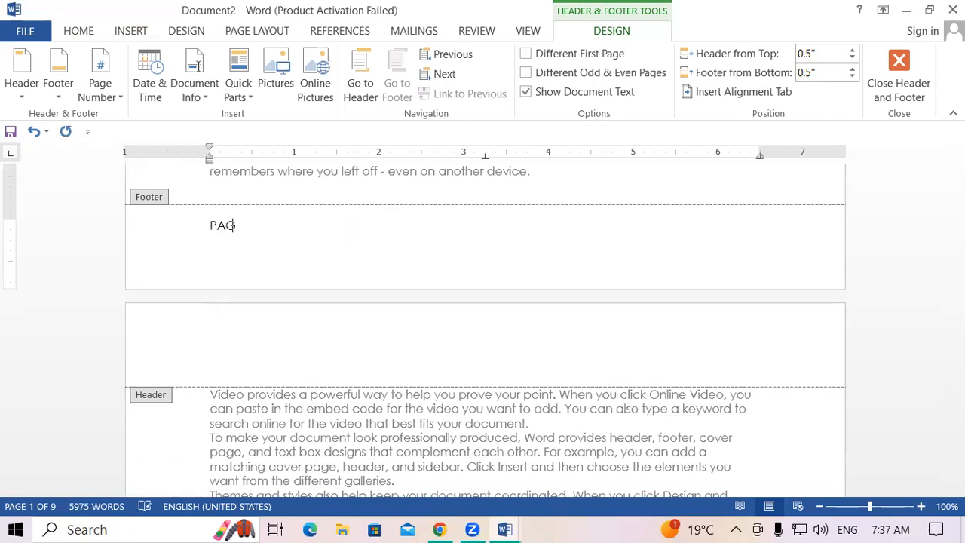
type("E NUMBER 1")
key("shift+Home")
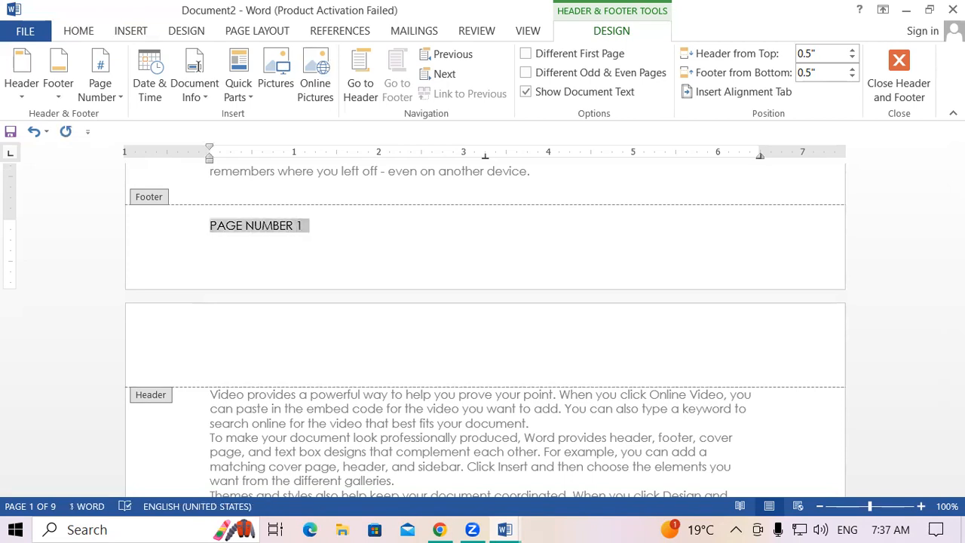
Step: Enlarge the selected page 1 footer text by five font-size increments and return to the body text
key("ctrl+shift+period")
key("ctrl+shift+period")
key("ctrl+shift+period")
key("ctrl+shift+period")
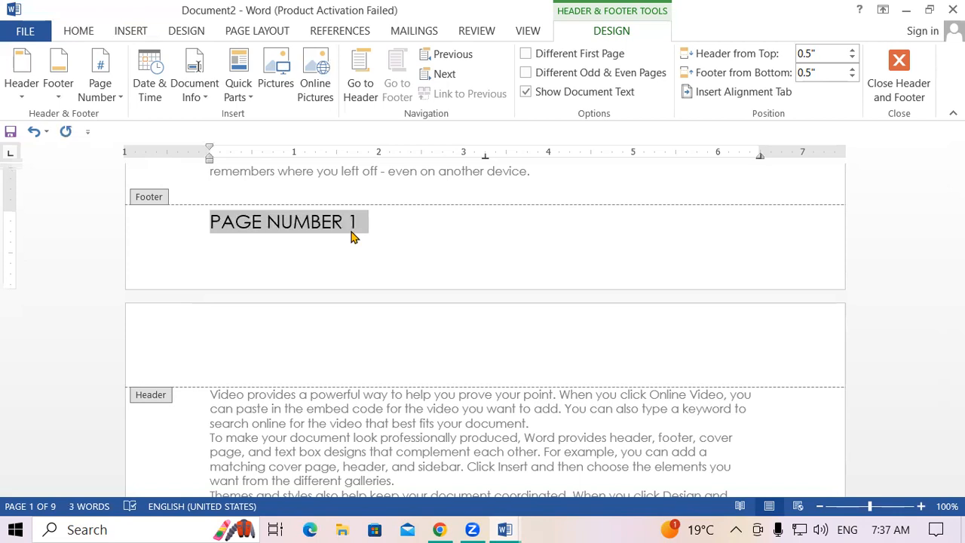
key("ctrl+shift+period")
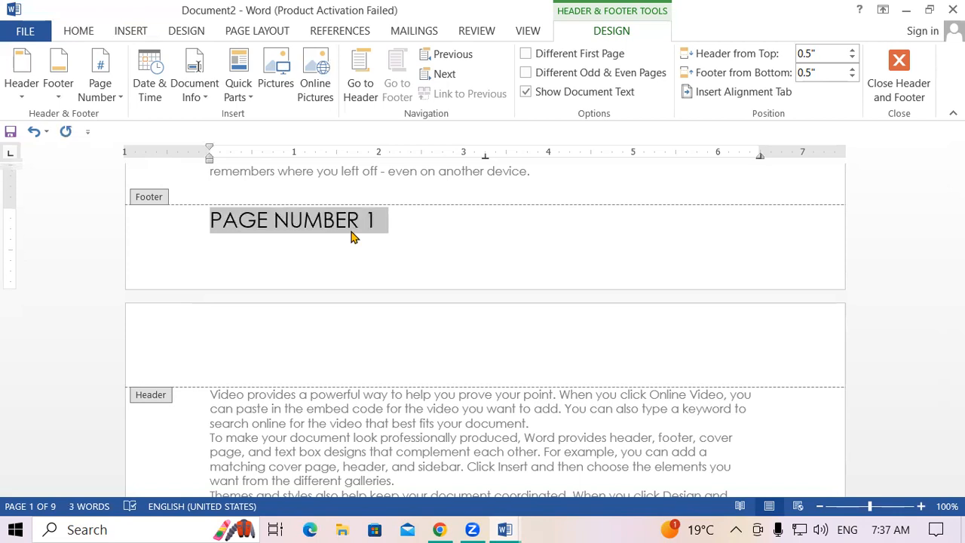
double_click(567, 182)
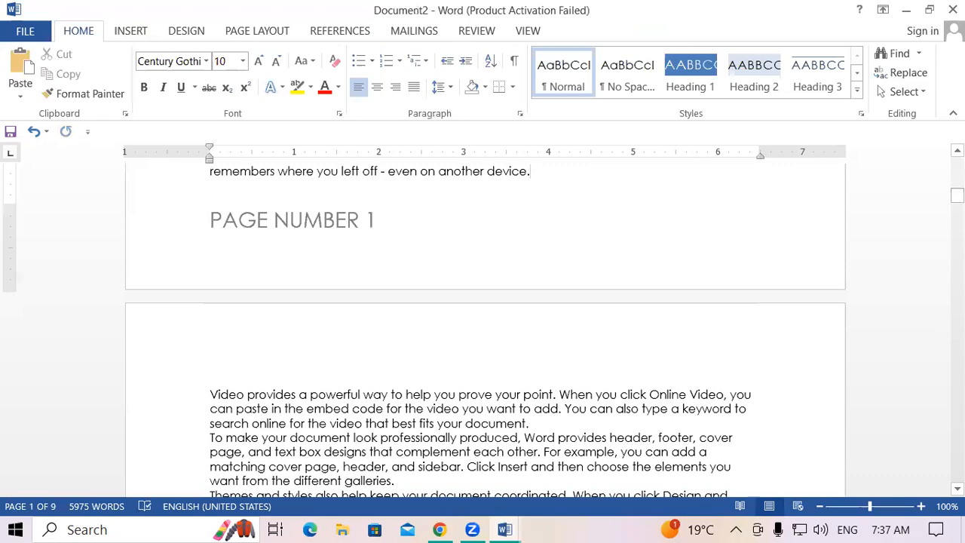
Step: Check the footer text on pages 1 and 2 of the document
scroll(482, 328, "down", 4)
scroll(482, 328, "down", 7)
scroll(483, 328, "down", 5)
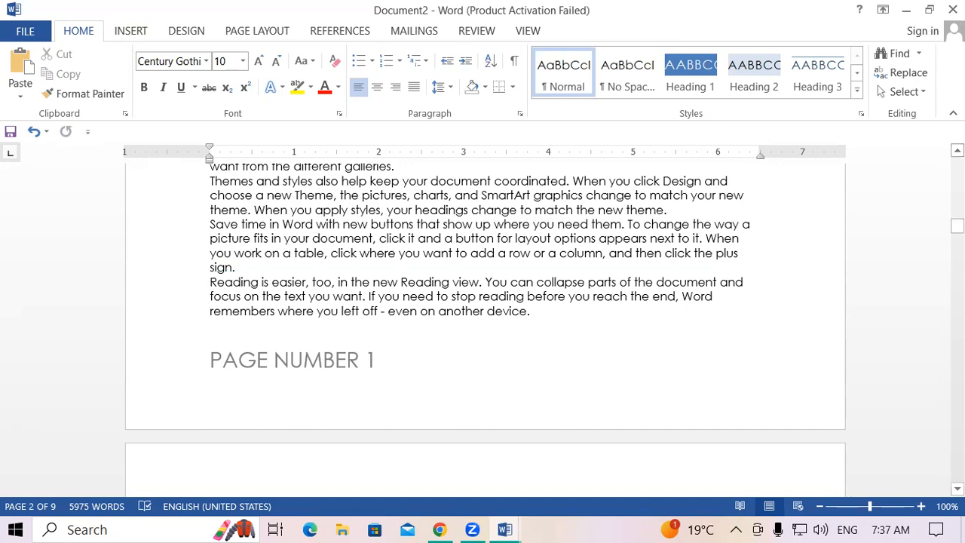
left_click(958, 150)
scroll(486, 324, "up", 7)
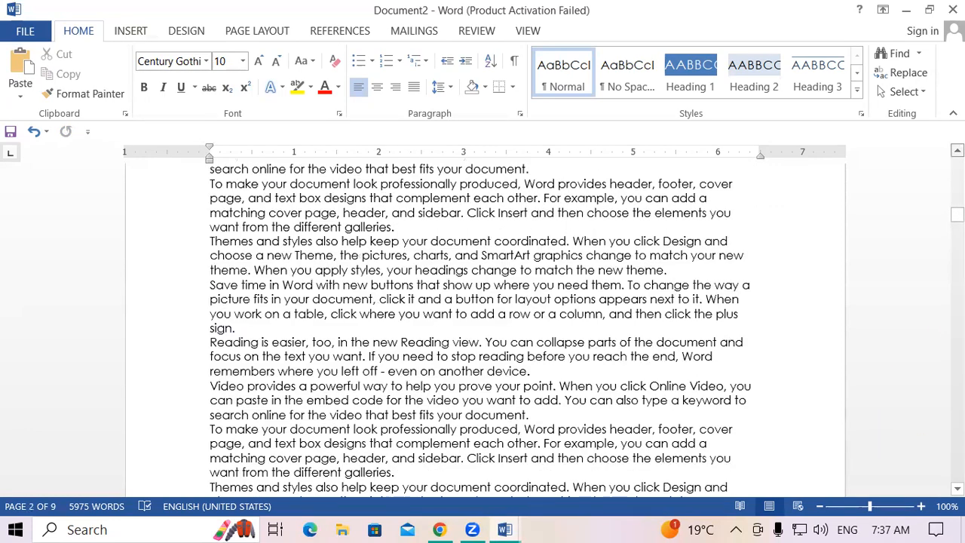
scroll(935, 165, "up", 8)
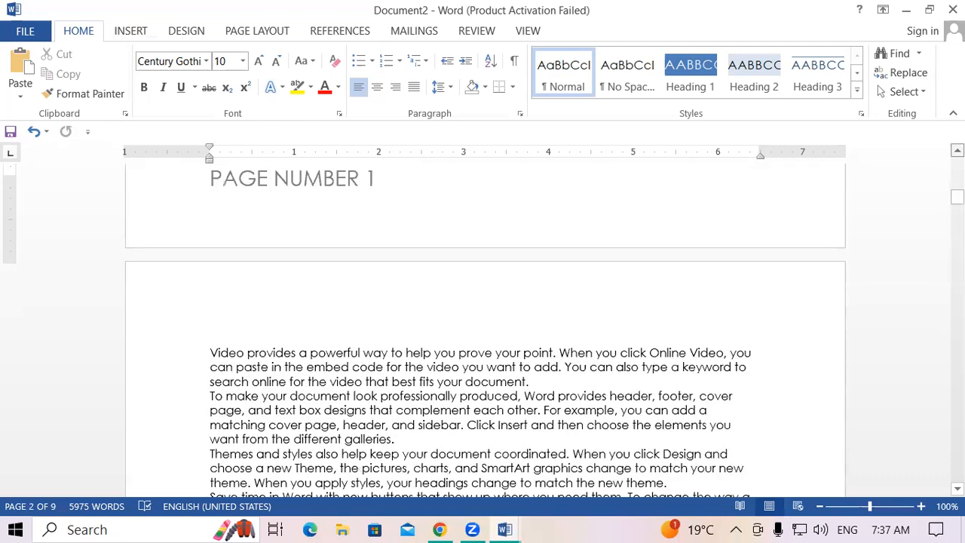
scroll(934, 166, "up", 1)
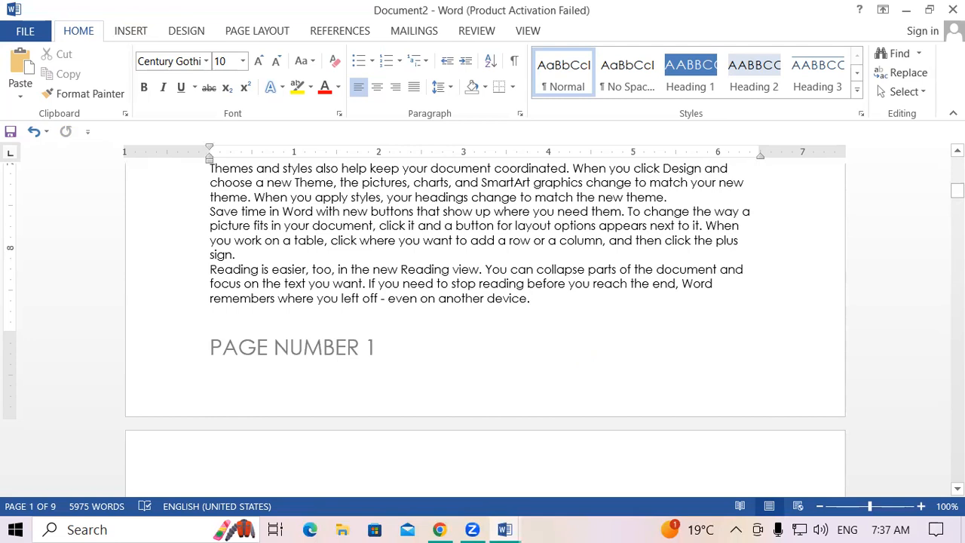
Step: Insert a Next Page section break at the end of page 1
left_click(269, 33)
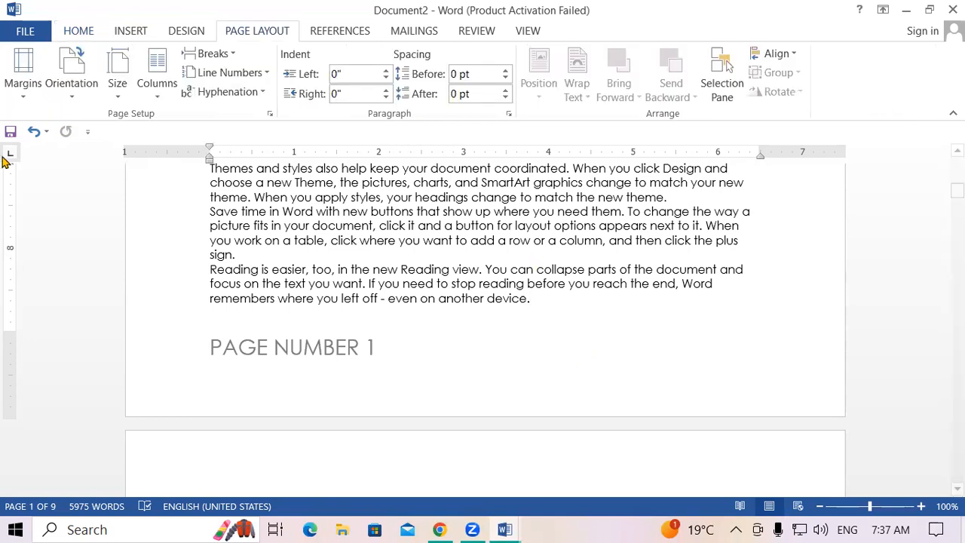
left_click(204, 56)
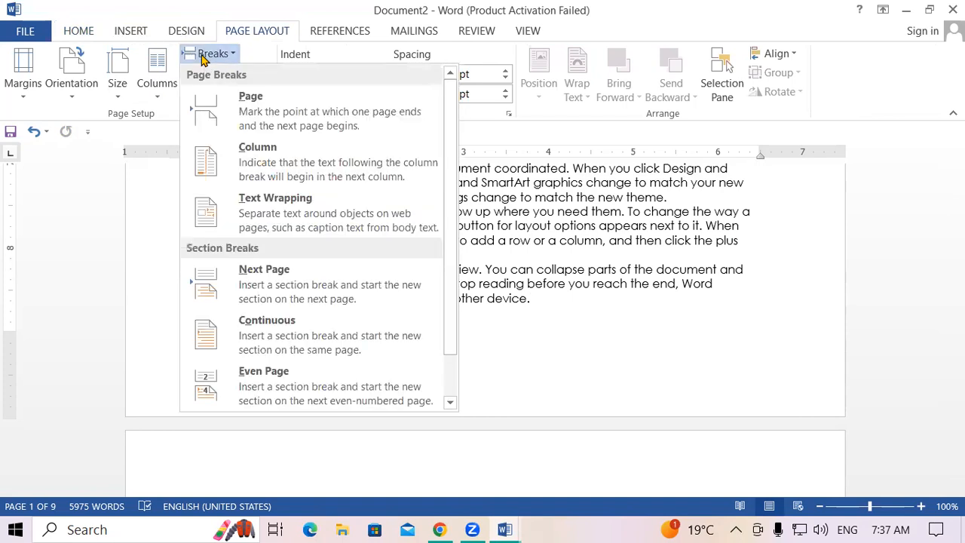
left_click(270, 282)
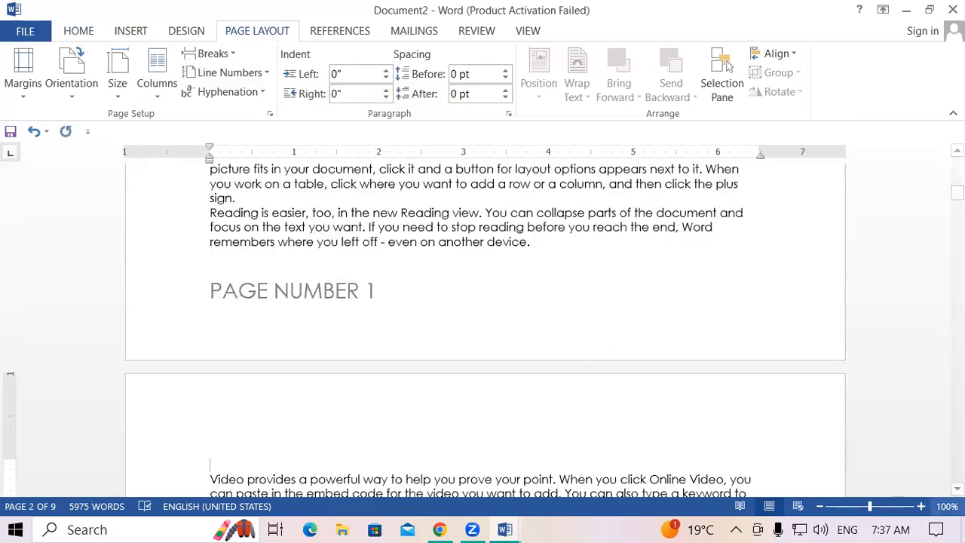
Step: Open the page 2 footer for editing and turn off its Link to Previous setting
scroll(483, 332, "down", 4)
scroll(855, 443, "down", 1)
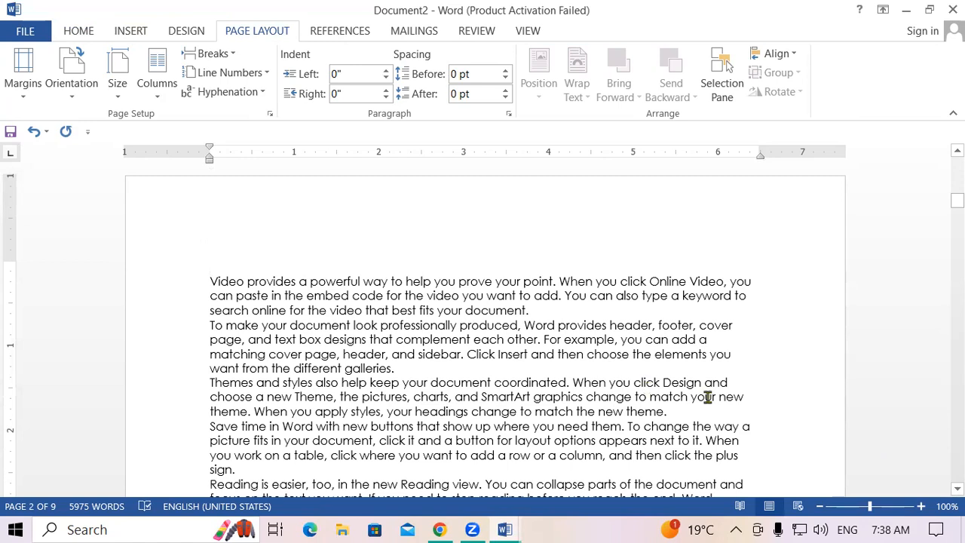
scroll(482, 332, "down", 4)
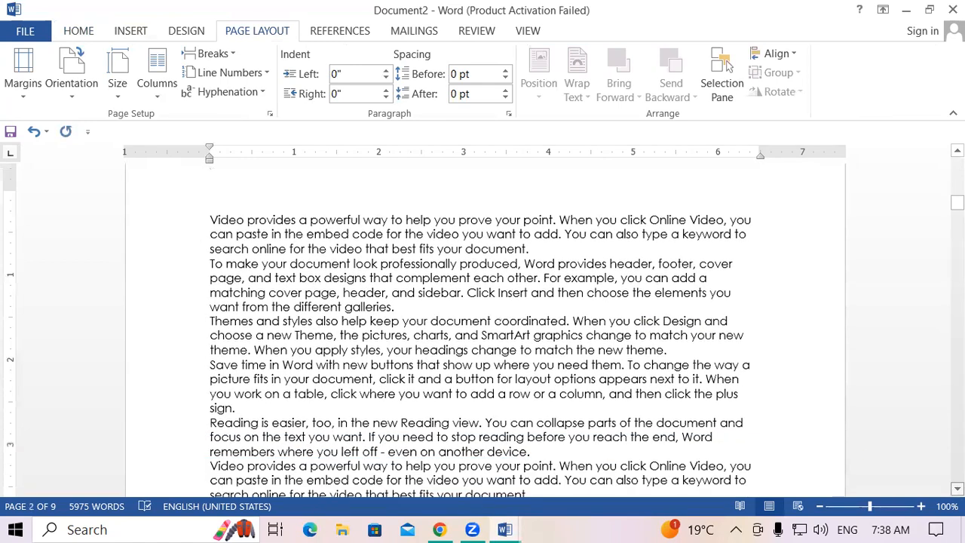
scroll(276, 316, "down", 10)
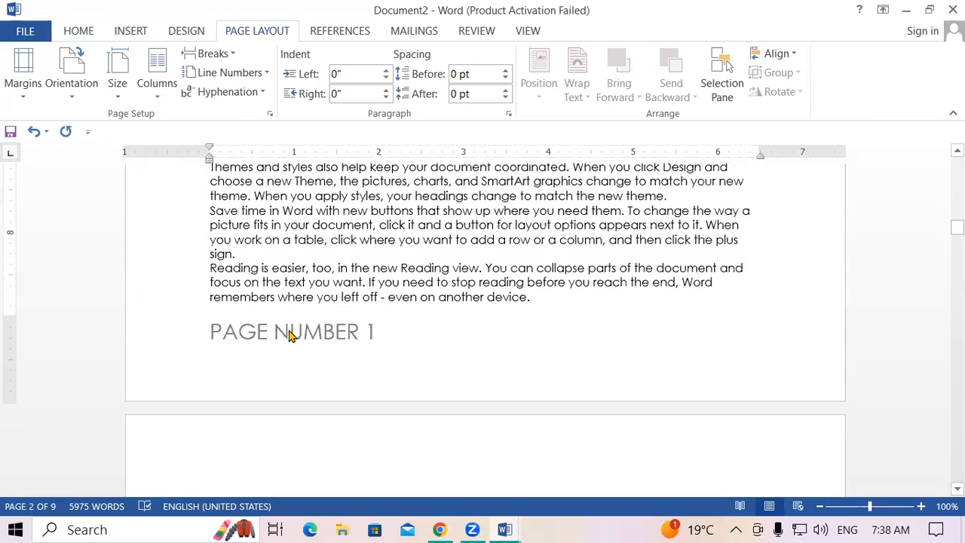
double_click(288, 333)
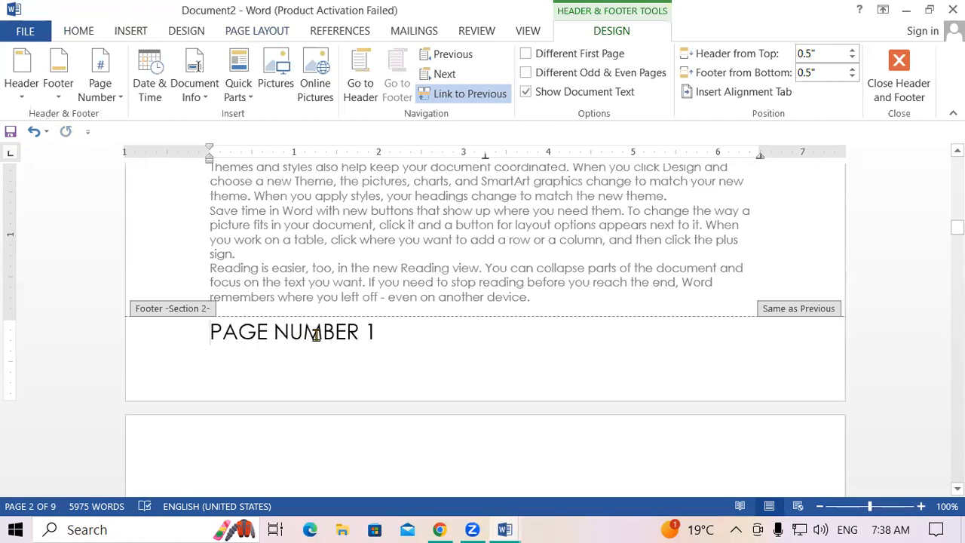
left_click(470, 95)
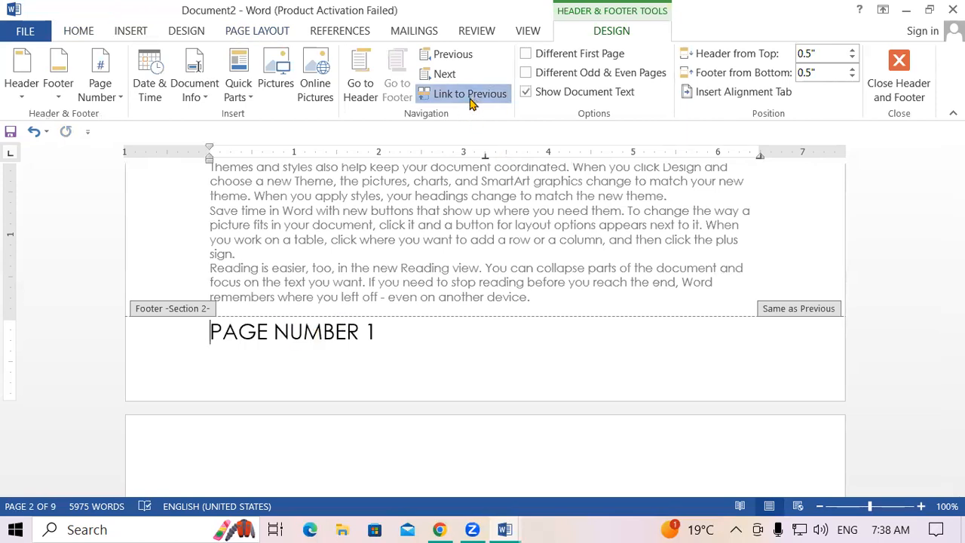
Step: Change the section 2 footer text to "PAGE NUMBER 2" and return to the body text
key("Down")
key("BackSpace")
key("BackSpace")
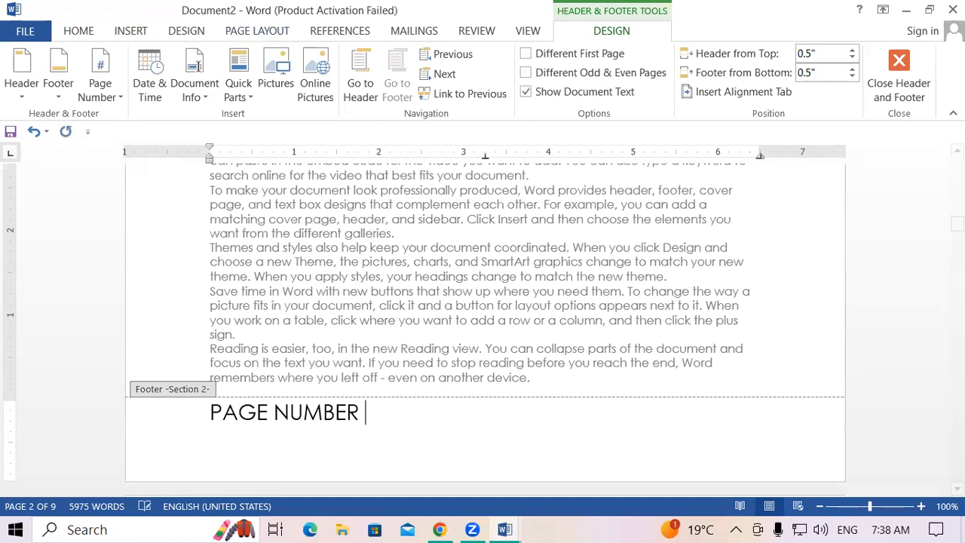
type("2")
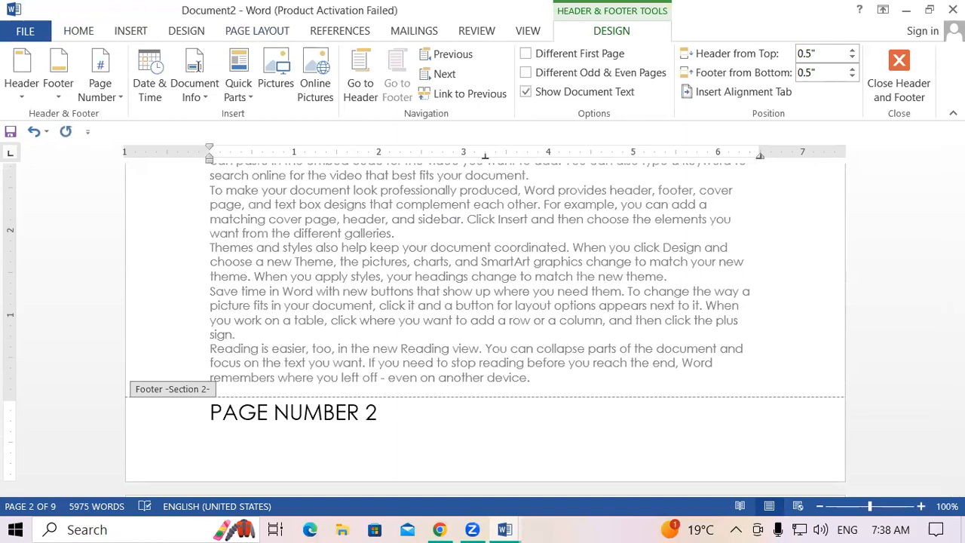
double_click(346, 298)
mouse_move(957, 223)
left_mouse_down()
mouse_move(957, 197)
mouse_move(957, 230)
left_mouse_up()
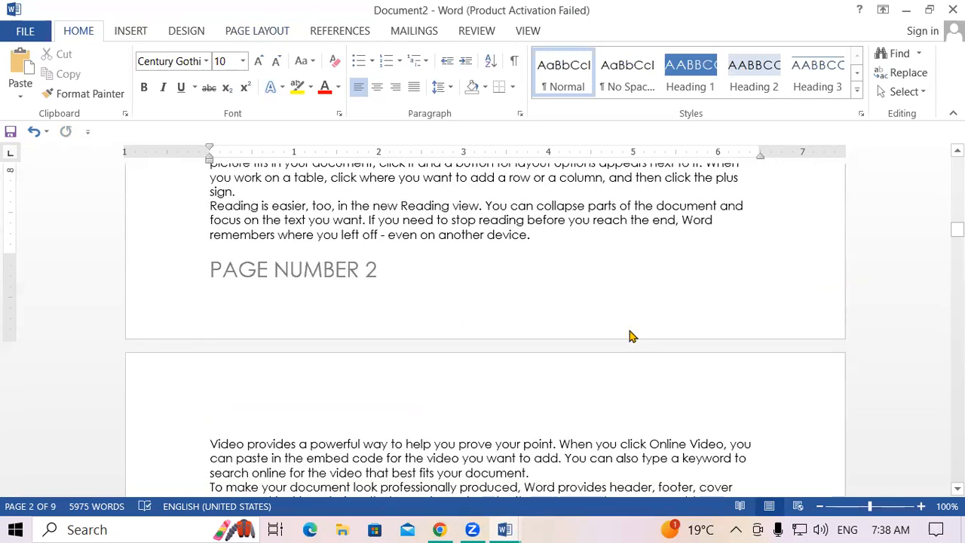
Step: Review the built-in header designs and the other options in the header gallery
left_click(137, 33)
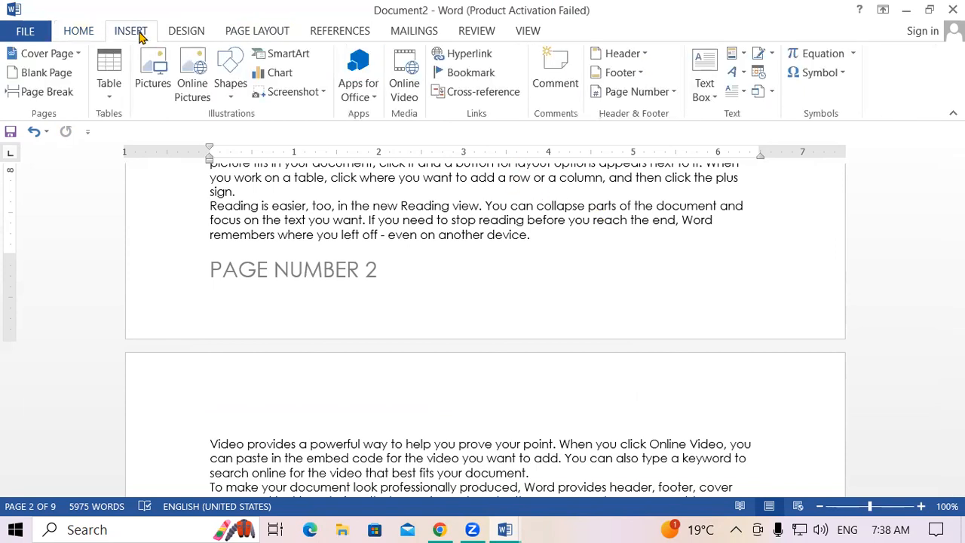
left_click(624, 56)
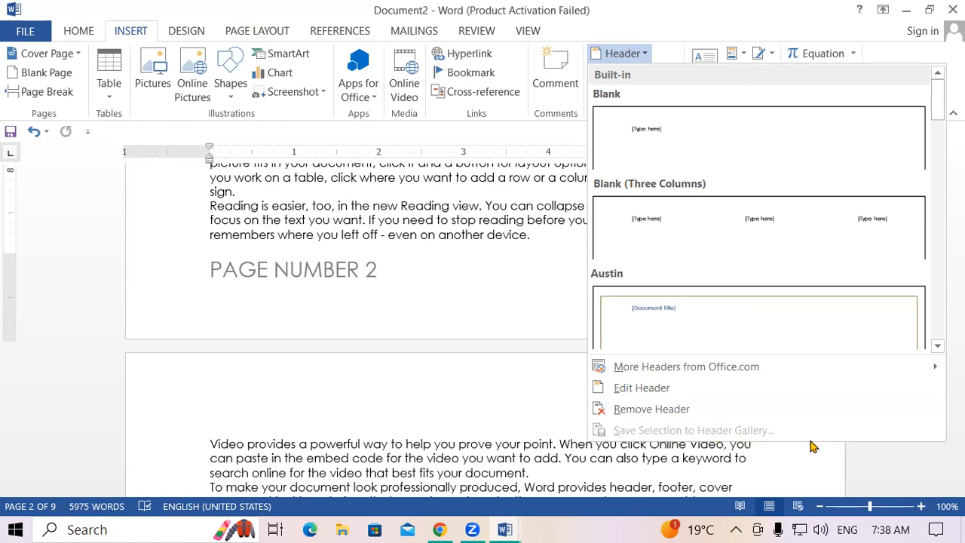
key("Escape")
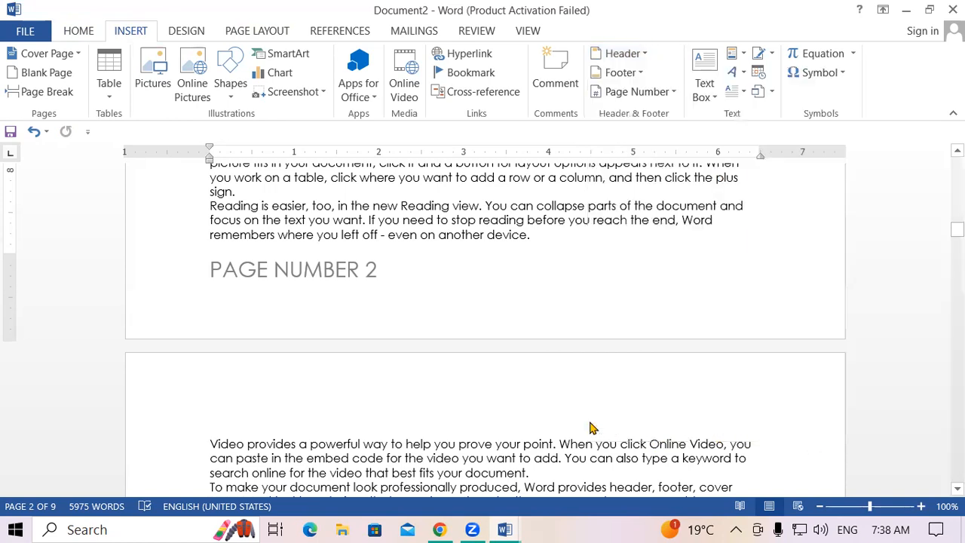
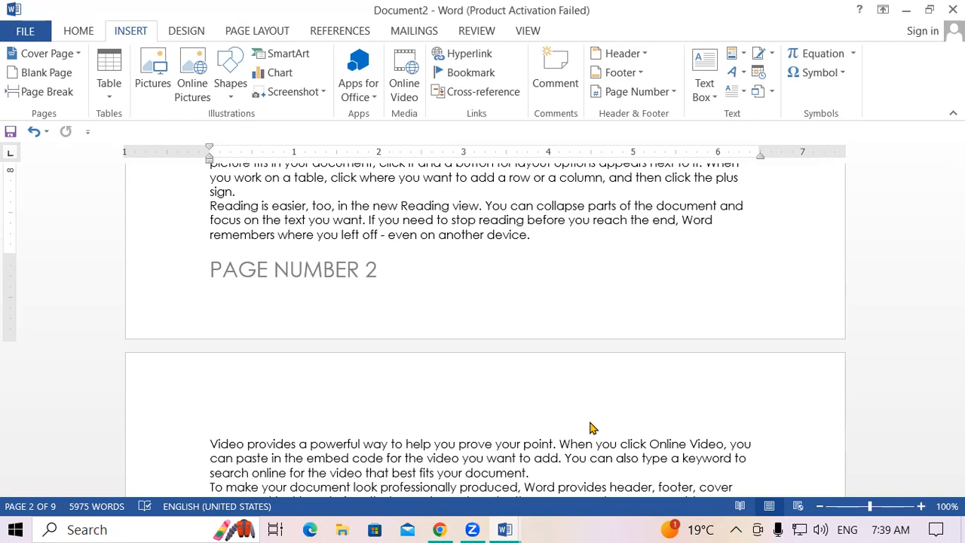
Step: Replace all the document's body text with the heading "GAYATRI INSTITUTE OF TECHNOLOGY"
key("ctrl+a")
key("Delete")
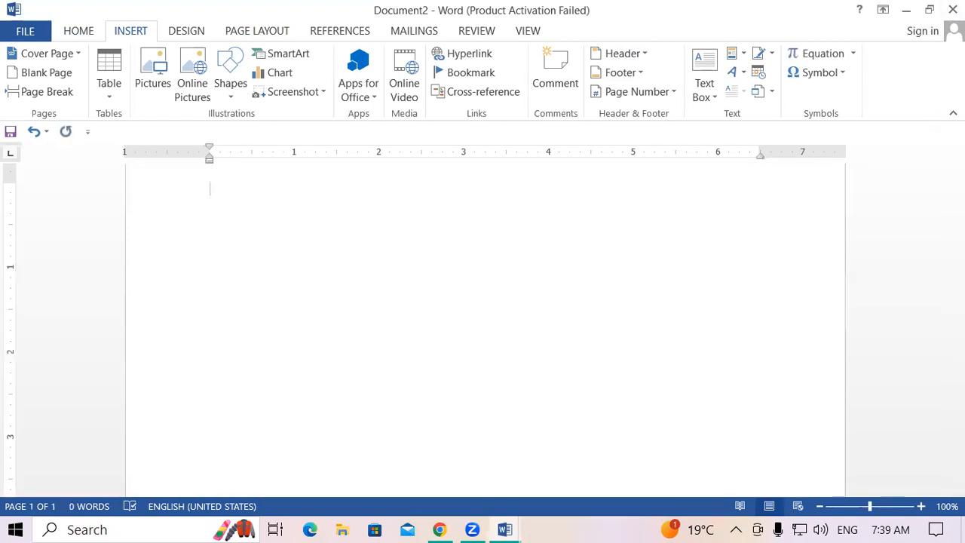
scroll(346, 257, "up", 2)
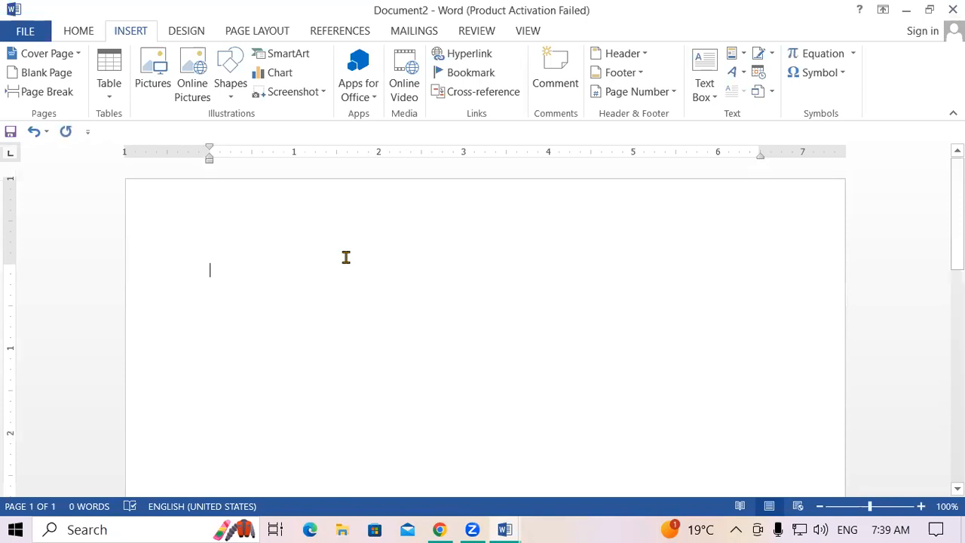
type("GAYATRI I")
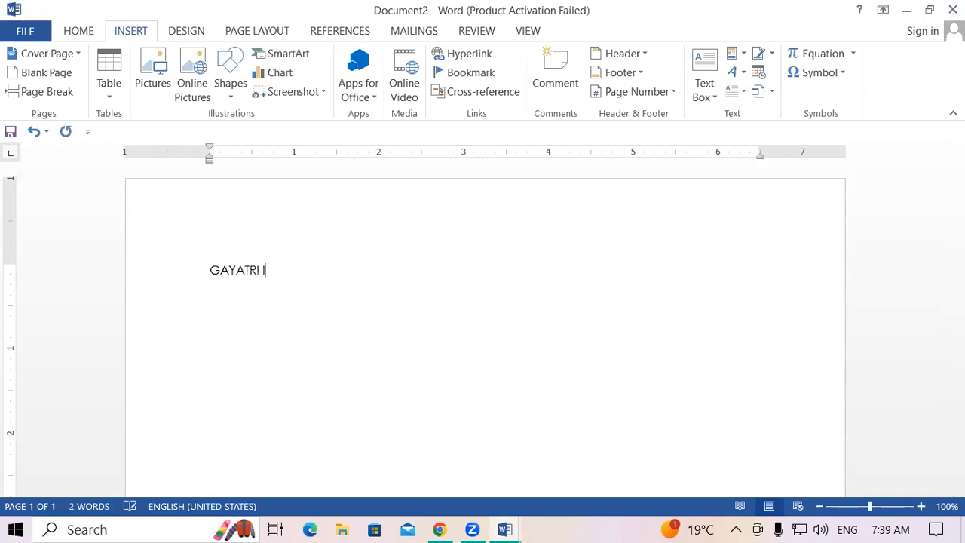
type("NSTITUTE OF TECH")
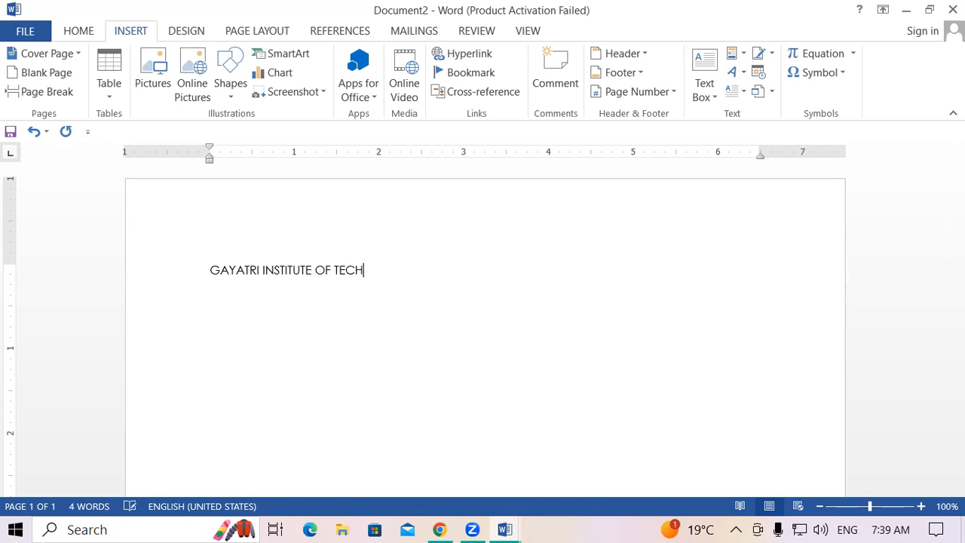
type("NOLOGY")
Step: Select the whole heading line and enlarge it to 20 pt
key("shift+Left")
key("shift+Left")
key("shift+Left")
key("shift+Left")
key("shift+Left")
key("shift+Left")
key("shift+Left")
key("shift+Left")
key("shift+Left")
key("shift+Left")
key("shift+Left")
key("shift+Left")
key("shift+Left")
key("shift+Left")
key("shift+Left")
key("shift+Left")
key("shift+Left")
key("shift+Left")
key("shift+Left")
key("shift+Left")
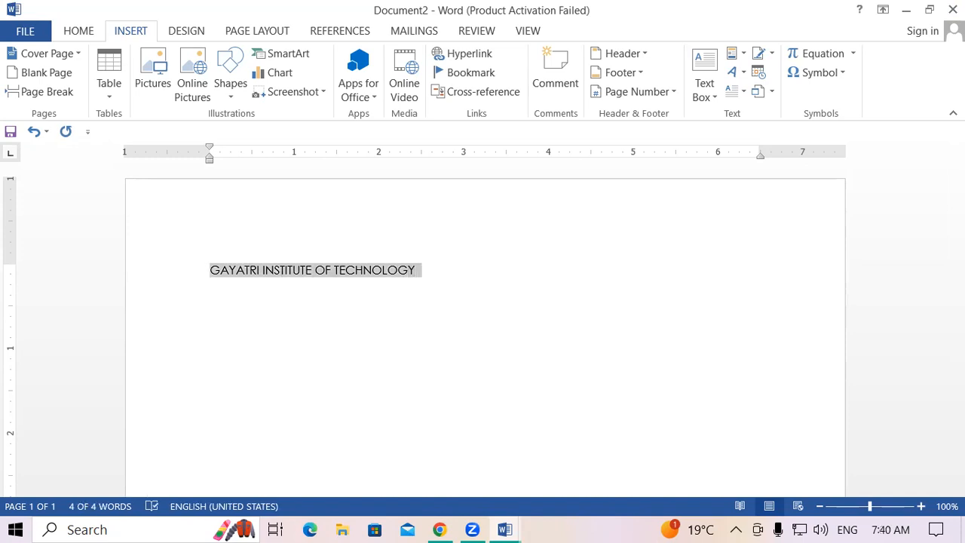
key("ctrl+shift+period")
key("ctrl+shift+period")
key("ctrl+shift+period")
key("ctrl+shift+period")
key("ctrl+shift+period")
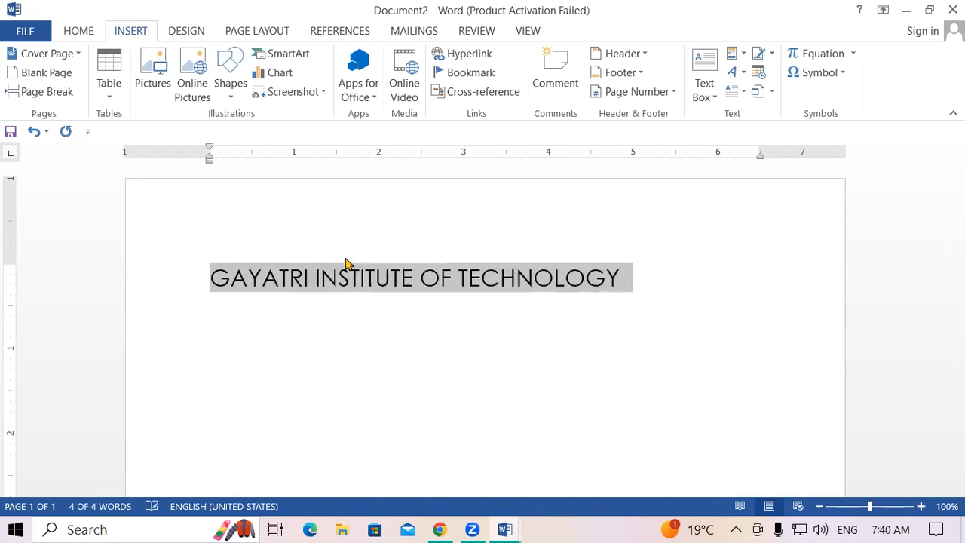
Step: Make the heading bold, underlined and red, and deselect it
key("ctrl+b")
key("ctrl+u")
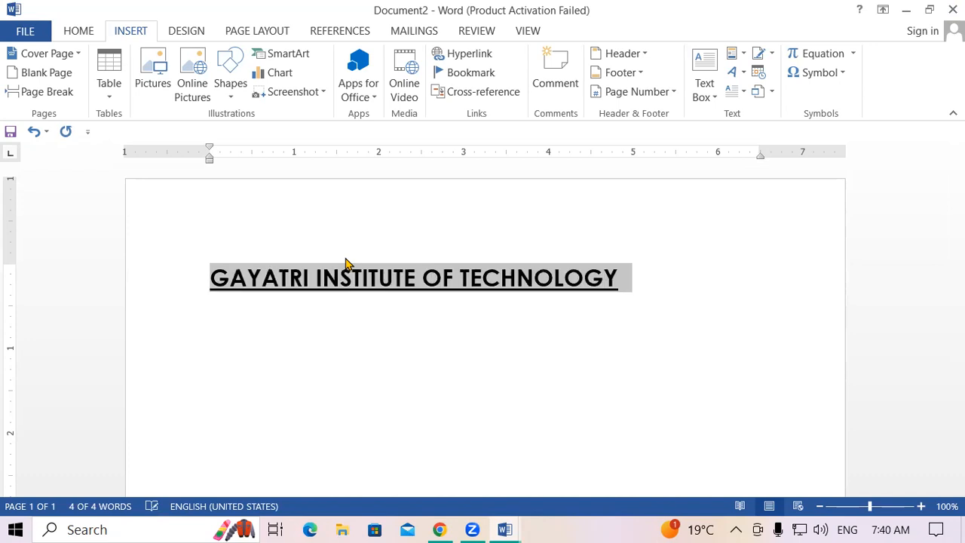
left_click(73, 35)
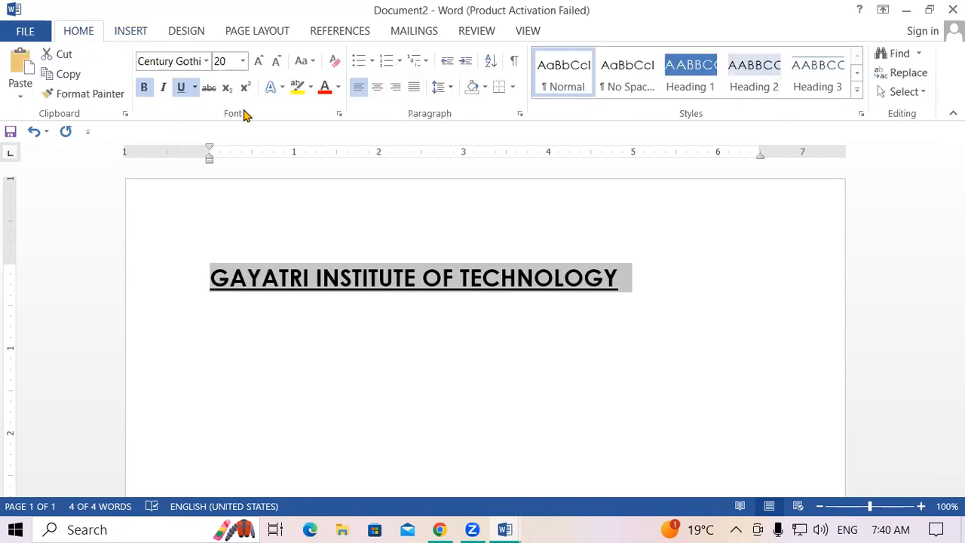
left_click(326, 90)
left_click(452, 349)
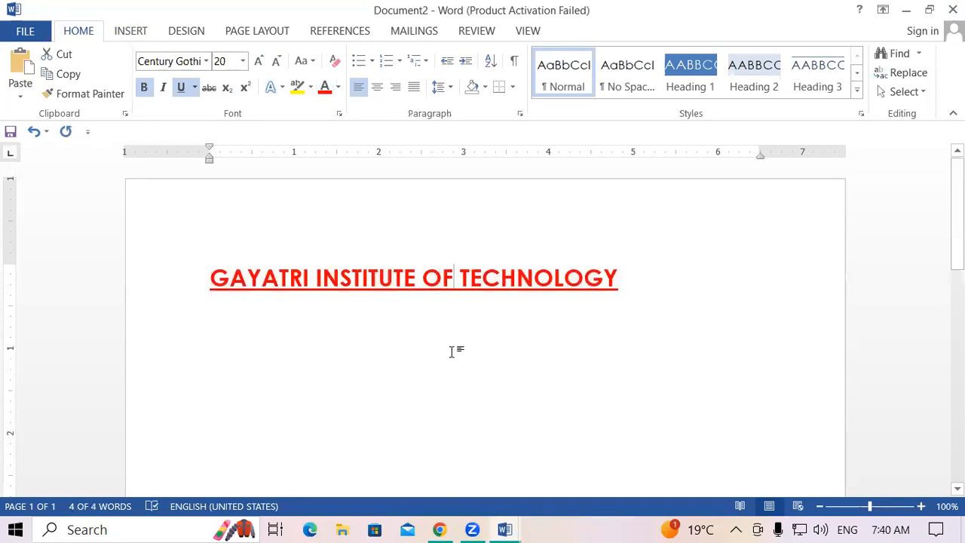
left_click(147, 36)
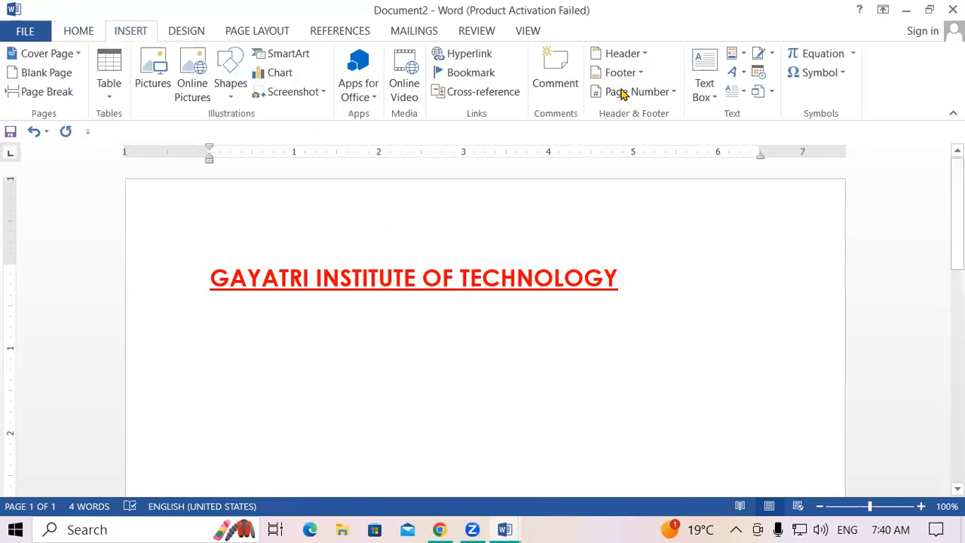
left_click(625, 55)
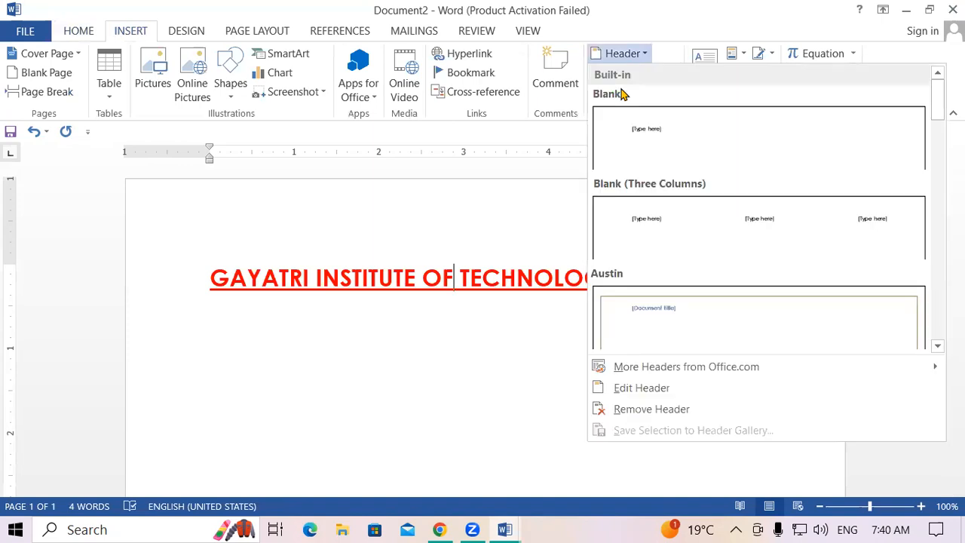
left_click(254, 382)
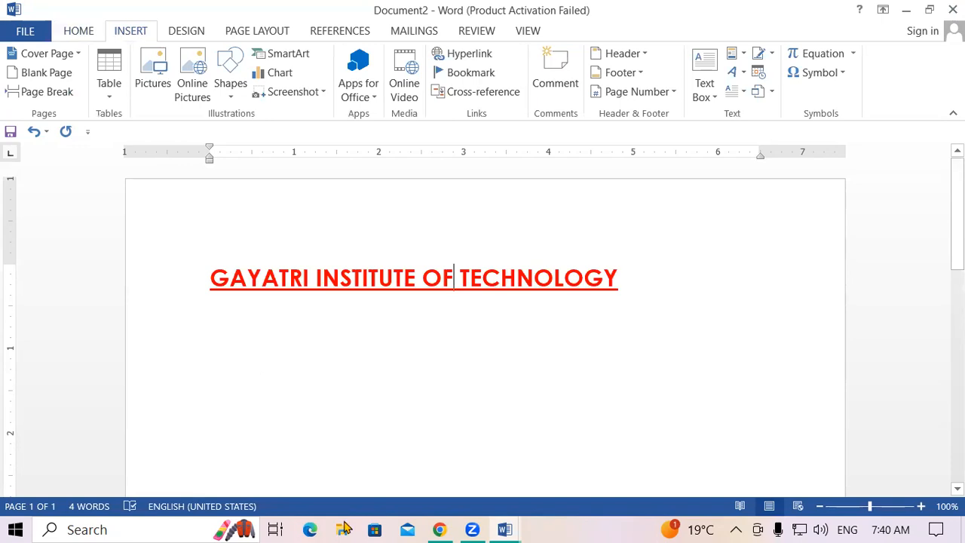
Step: Save the formatted heading line to the header gallery as a building block named "GAYATRI INSTITUTE" in the General category
left_click_drag(209, 270, 556, 279)
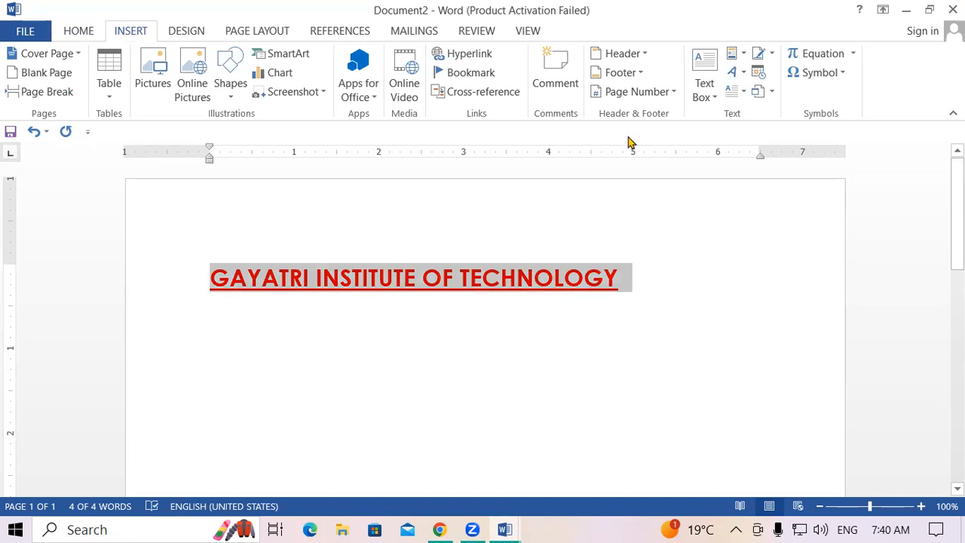
left_click(625, 53)
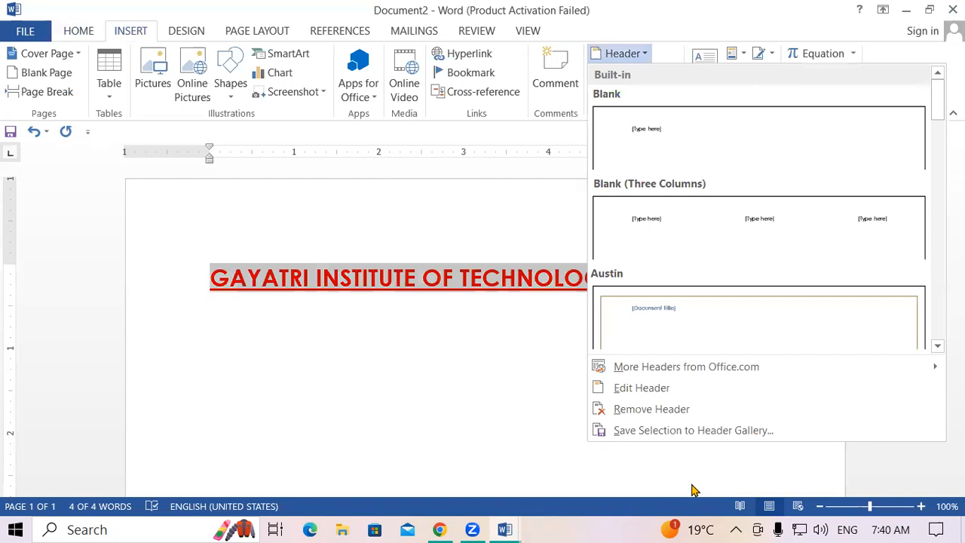
left_click(686, 430)
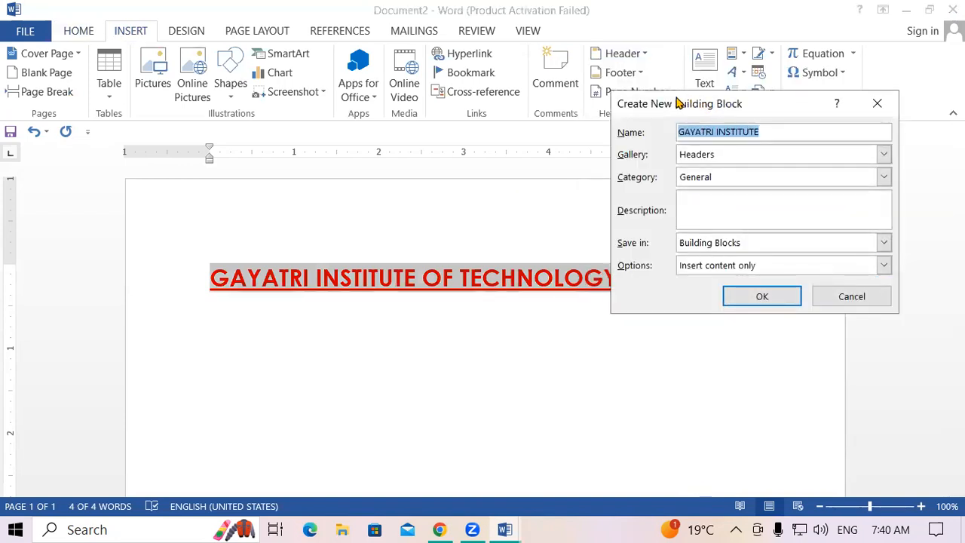
left_click_drag(680, 101, 361, 98)
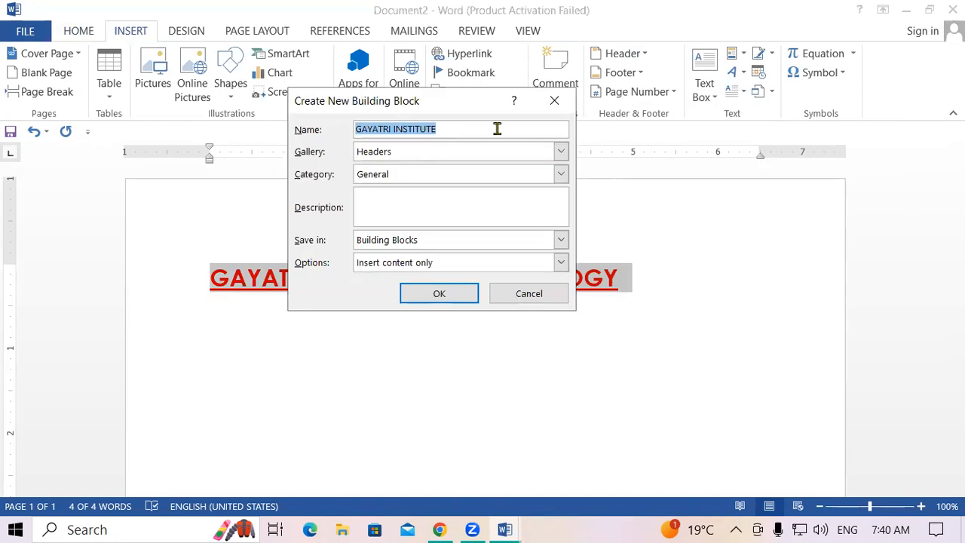
left_click(455, 293)
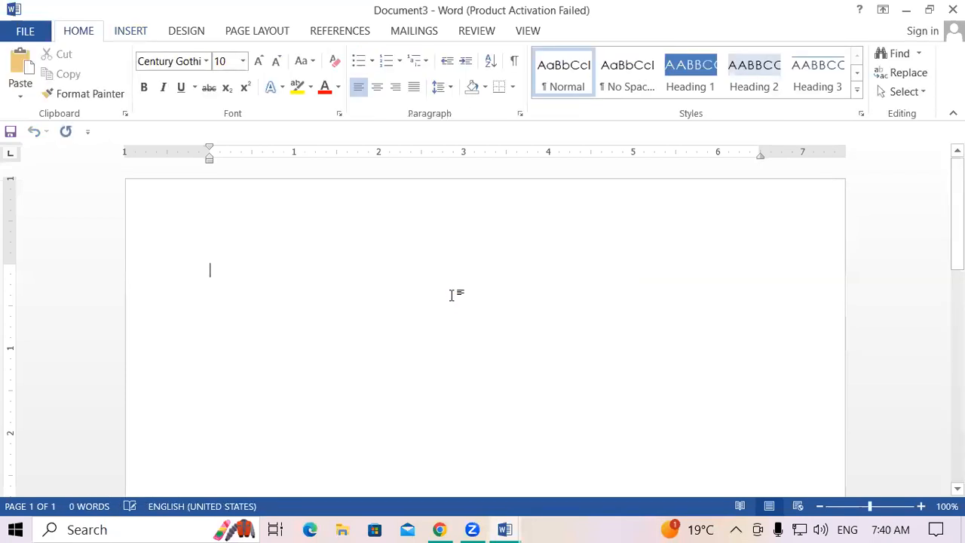
Step: Fill the new blank document with sample paragraphs using =RAND(125) and go back to its first page
type("=R")
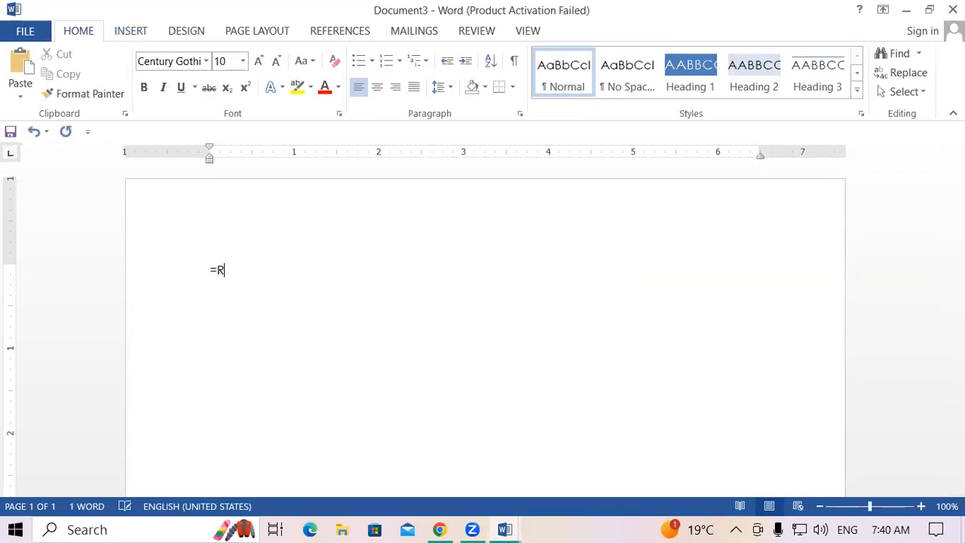
type("AND(125)")
key("Return")
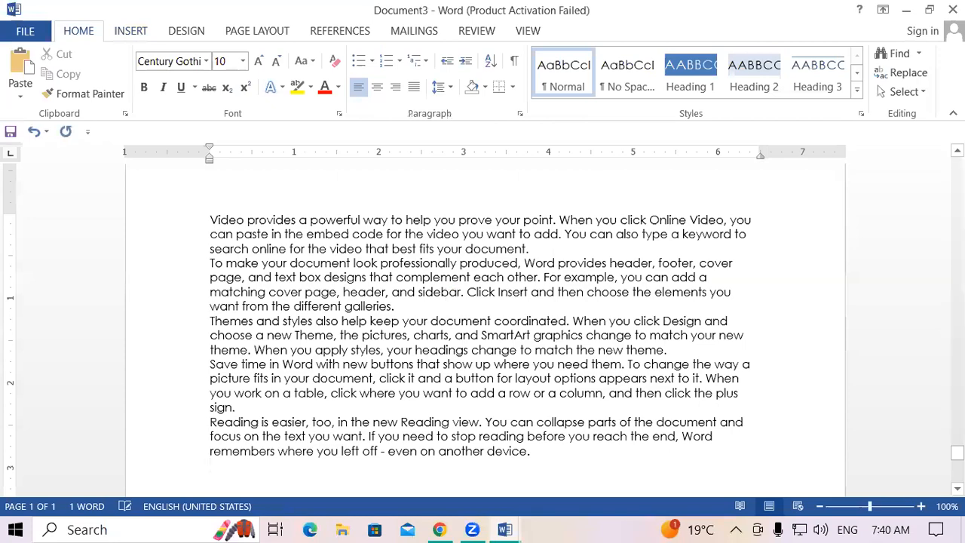
left_click_drag(957, 453, 957, 163)
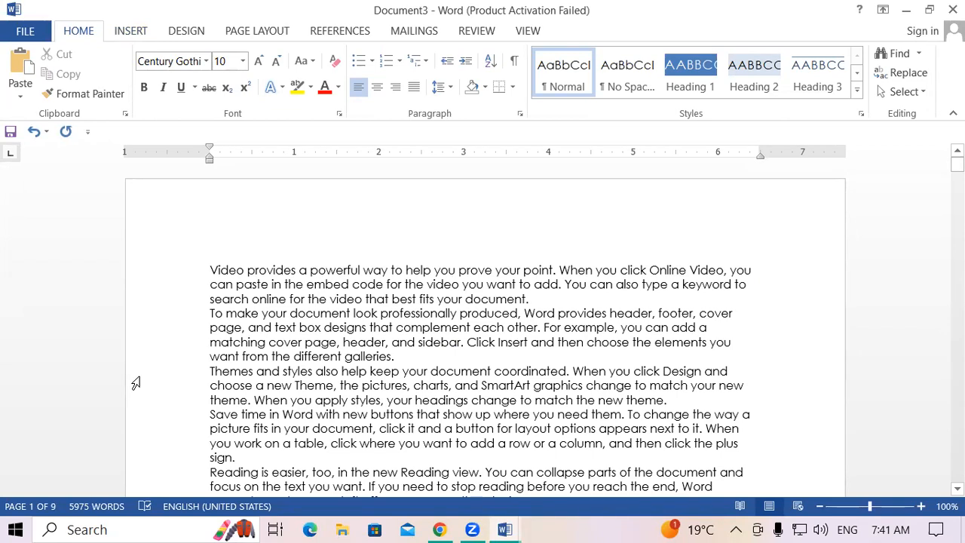
Step: Insert the saved GAYATRI INSTITUTE header from the gallery, return to the body text and check the header on the first page
left_click(133, 33)
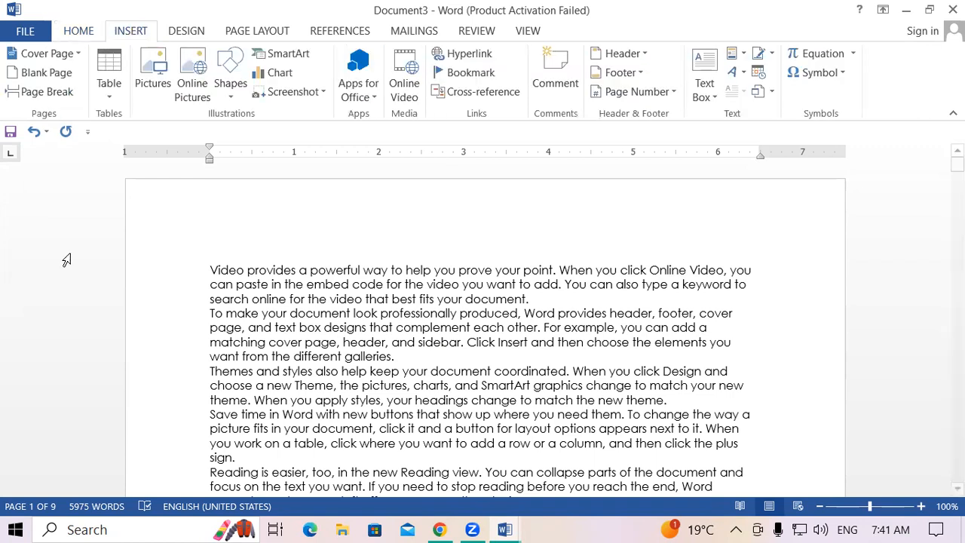
left_click(617, 59)
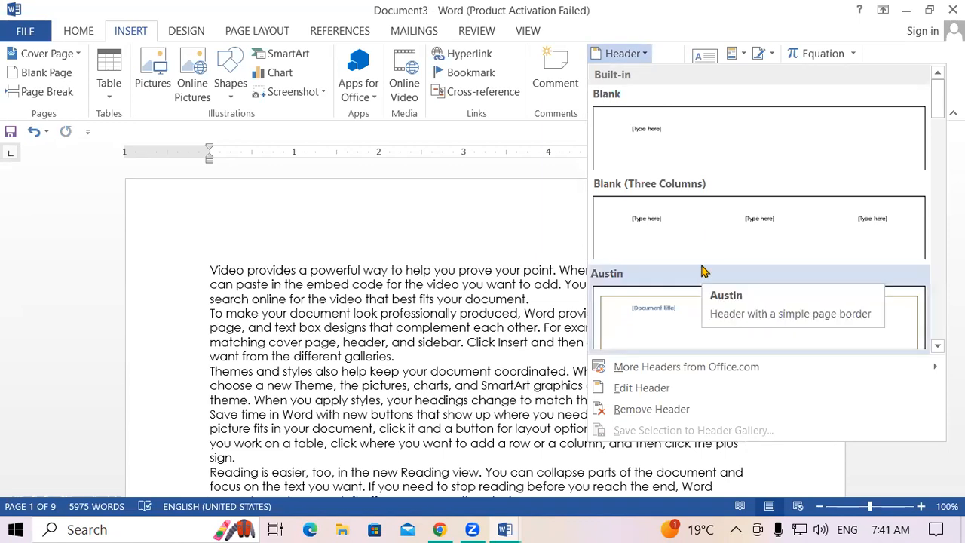
left_click_drag(939, 107, 943, 333)
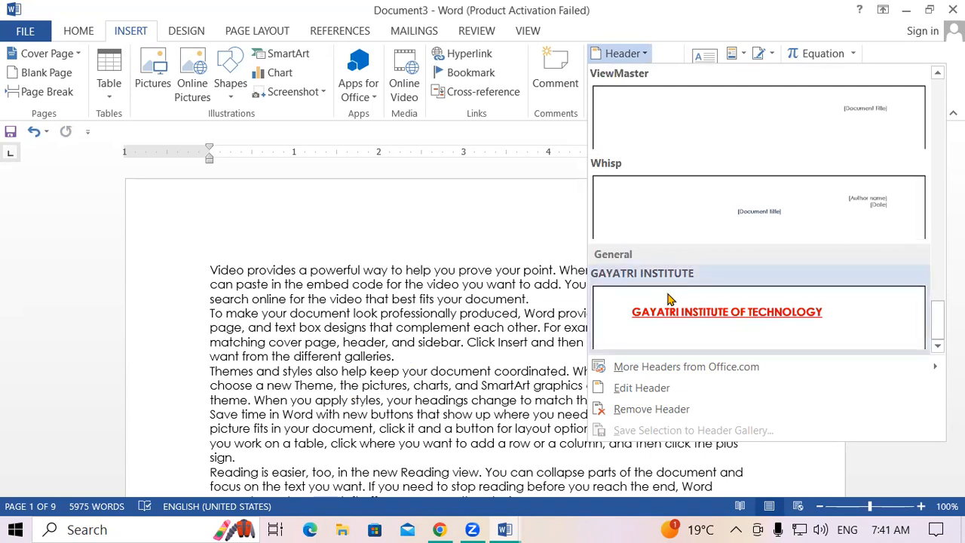
left_click(666, 326)
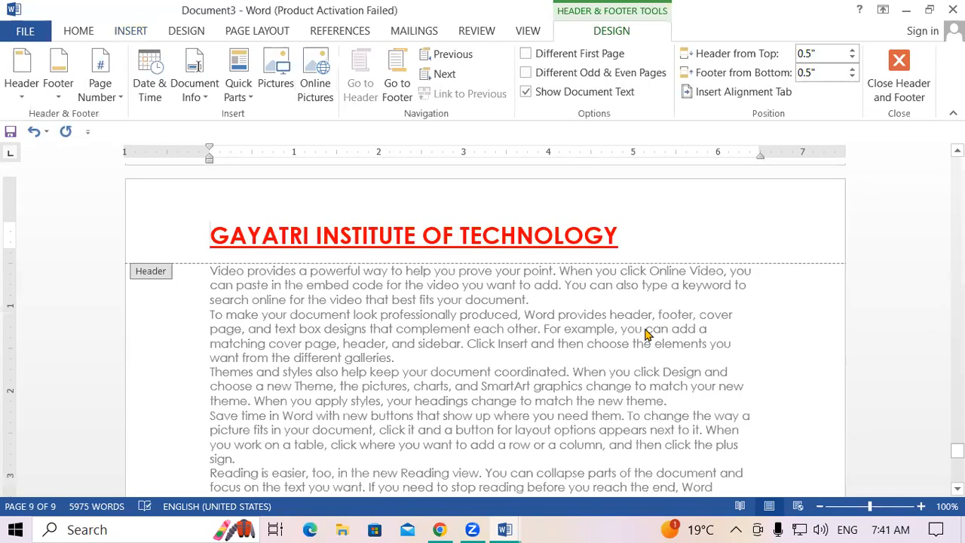
double_click(644, 328)
left_click_drag(957, 451, 958, 163)
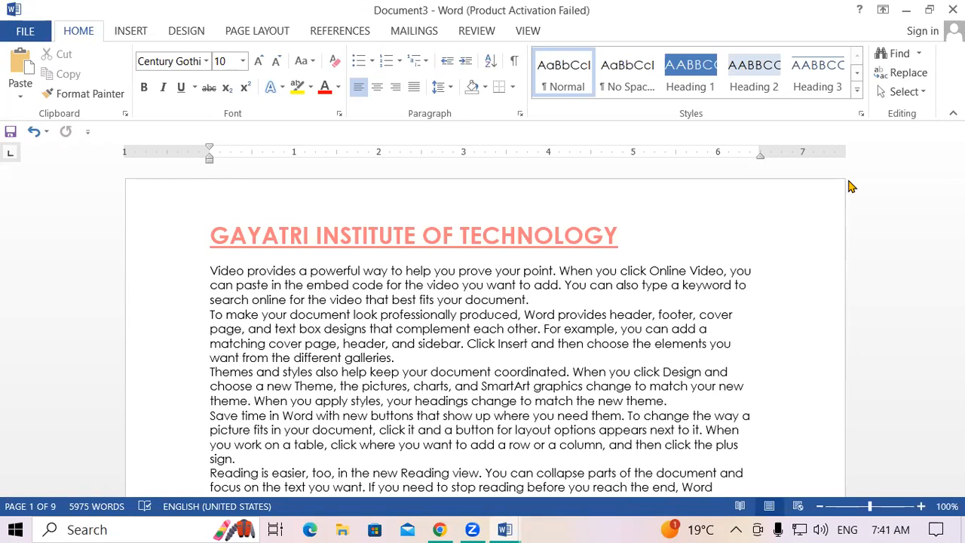
Step: Delete all the sample body text and remove the header from the document
key("ctrl+a")
key("Delete")
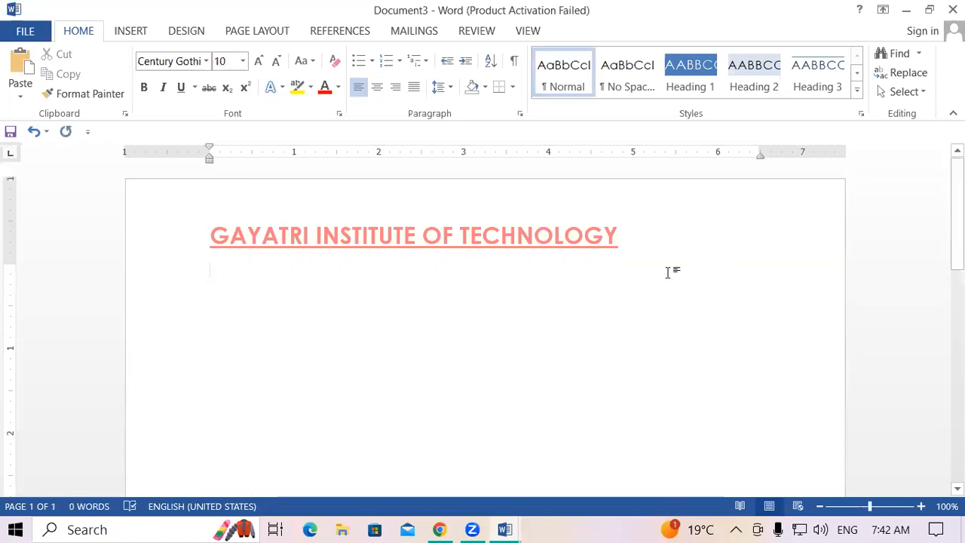
left_click(117, 33)
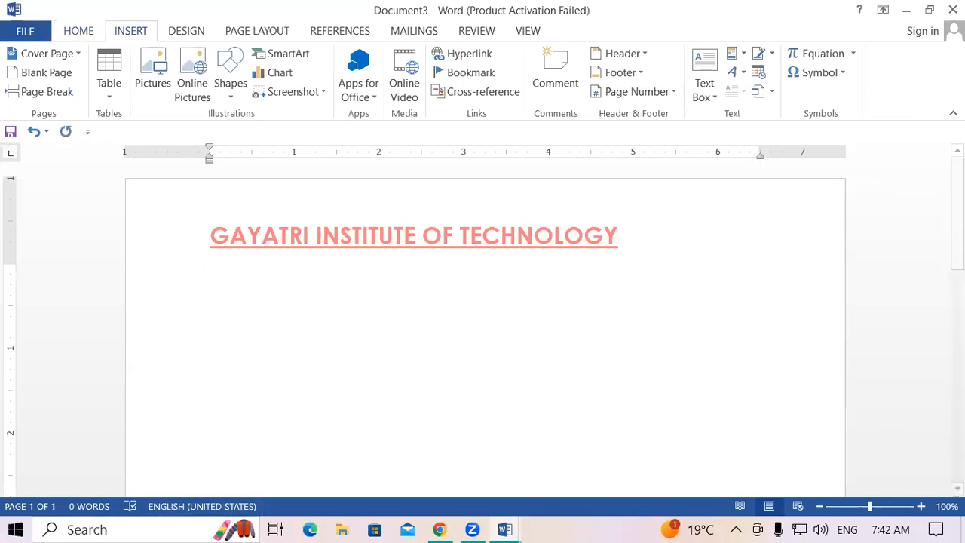
left_click(640, 60)
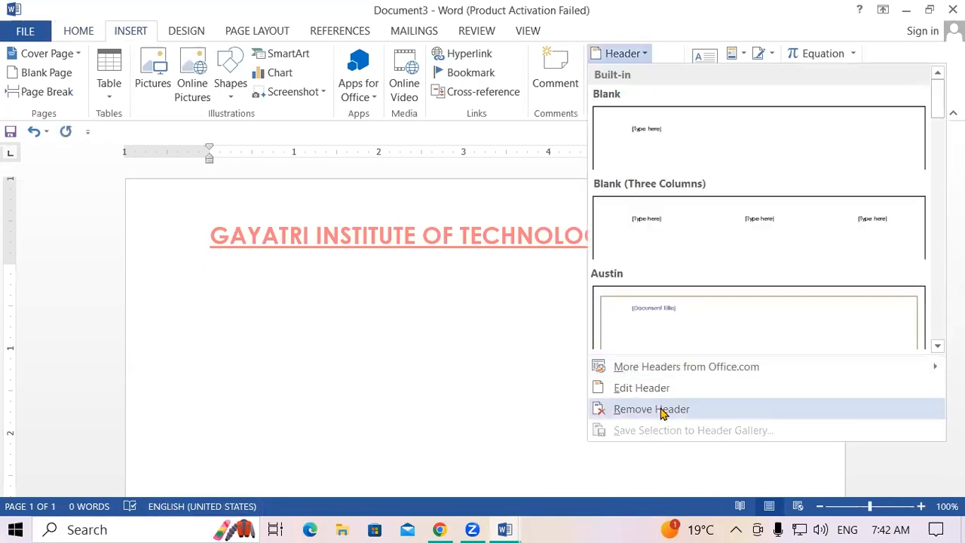
left_click(663, 410)
Step: Enter the line "PADRAUNA KUSHINAGAR" in the empty document body
type("PADRAU")
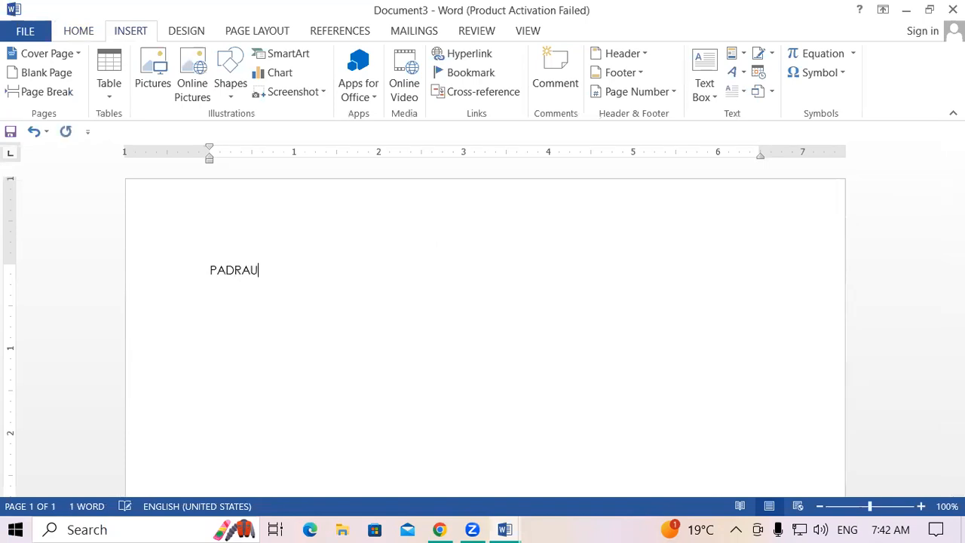
type("NA K")
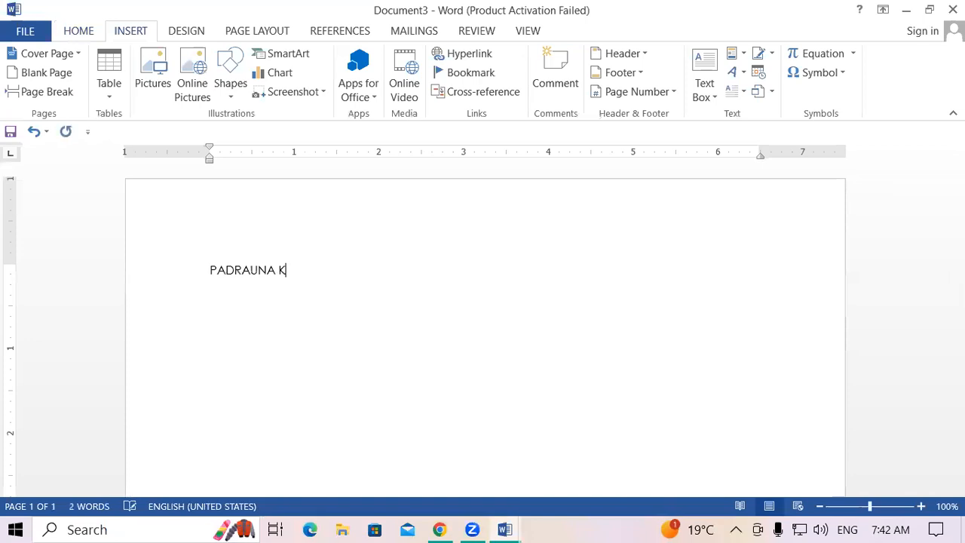
type("USHINAGAR")
Step: Select the whole PADRAUNA KUSHINAGAR line and enlarge it to 22 pt
key("shift+Left")
key("shift+Left")
key("shift+Left")
key("shift+Left")
key("shift+Left")
key("shift+Left")
key("shift+Left")
key("shift+Left")
key("shift+Left")
key("shift+Left")
key("shift+Left")
key("shift+Left")
key("shift+Left")
key("shift+Left")
key("shift+Left")
key("shift+Left")
key("shift+Left")
key("shift+Left")
key("shift+Left")
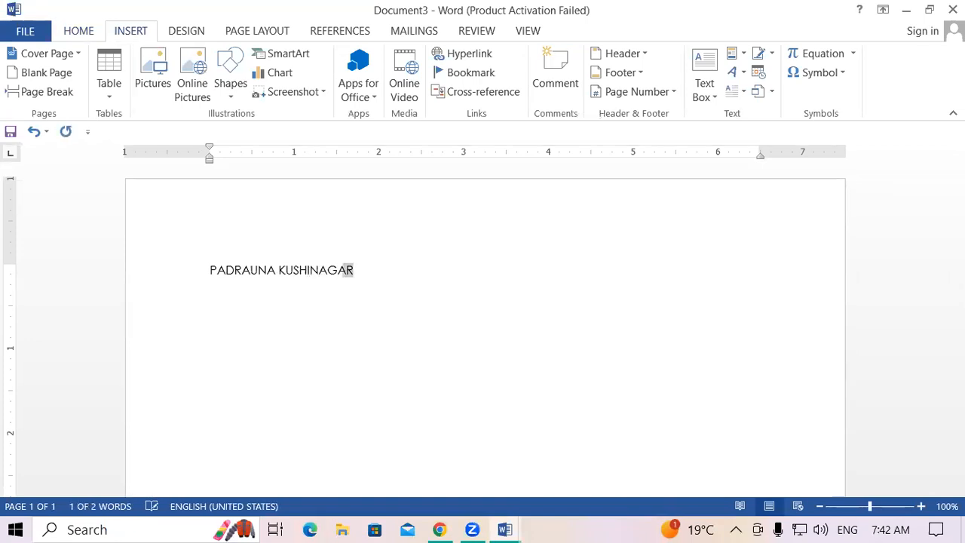
key("ctrl+shift+period")
key("ctrl+shift+period")
key("ctrl+shift+period")
key("ctrl+shift+period")
key("ctrl+shift+period")
key("ctrl+shift+period")
key("ctrl+shift+period")
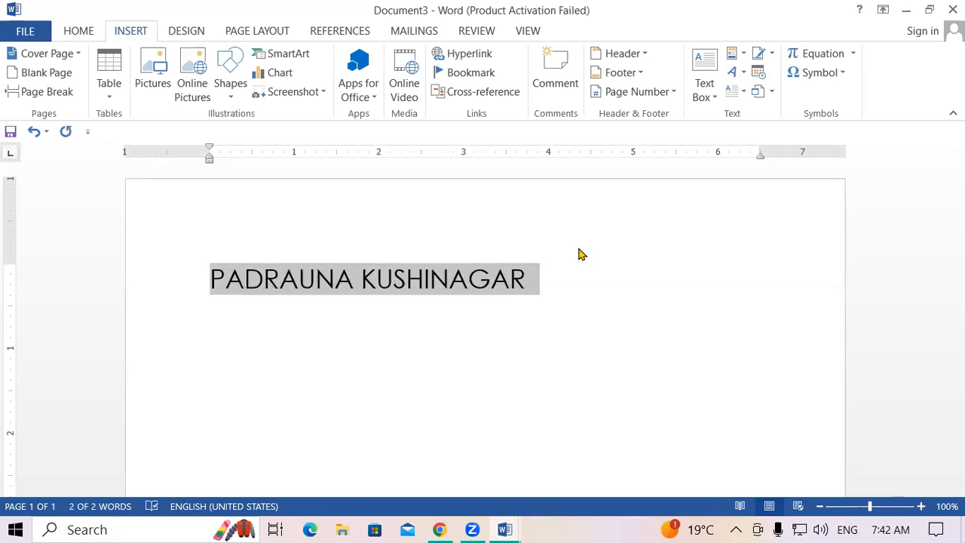
Step: Make the selected PADRAUNA KUSHINAGAR line bold, underlined and standard green
key("ctrl+b")
key("ctrl+u")
left_click(72, 32)
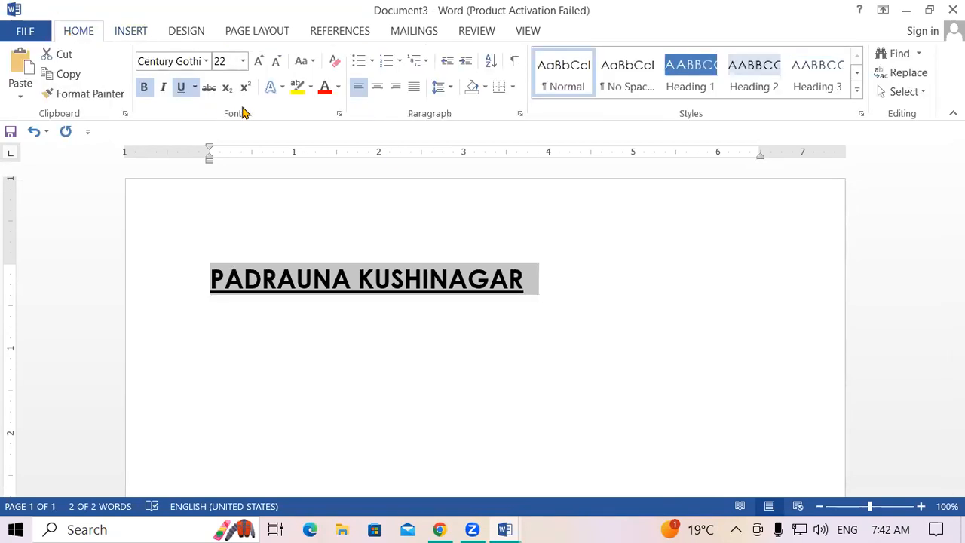
left_click(338, 87)
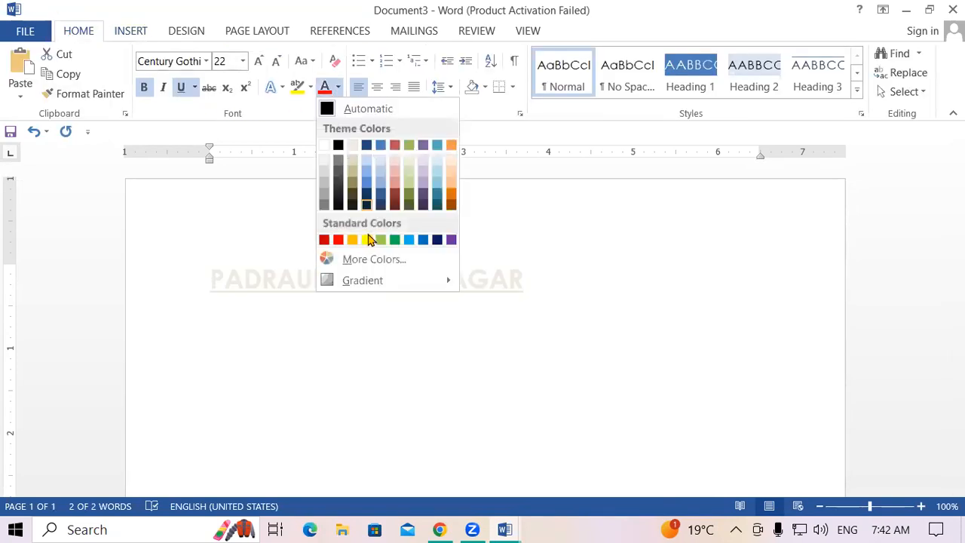
left_click(394, 239)
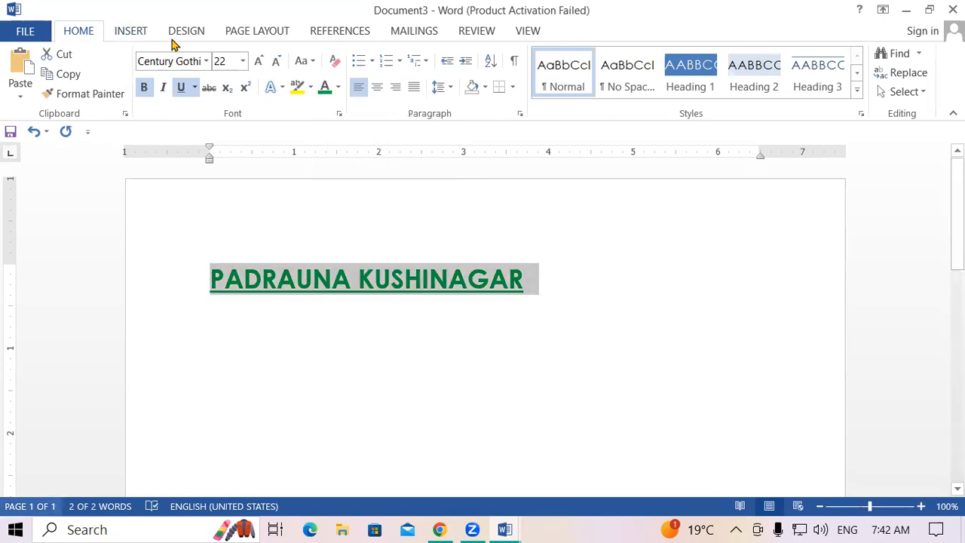
Step: Save the selected line to the footer gallery as a building block named "PADRAUNA KUSHINAGAR" in the General category
left_click(125, 32)
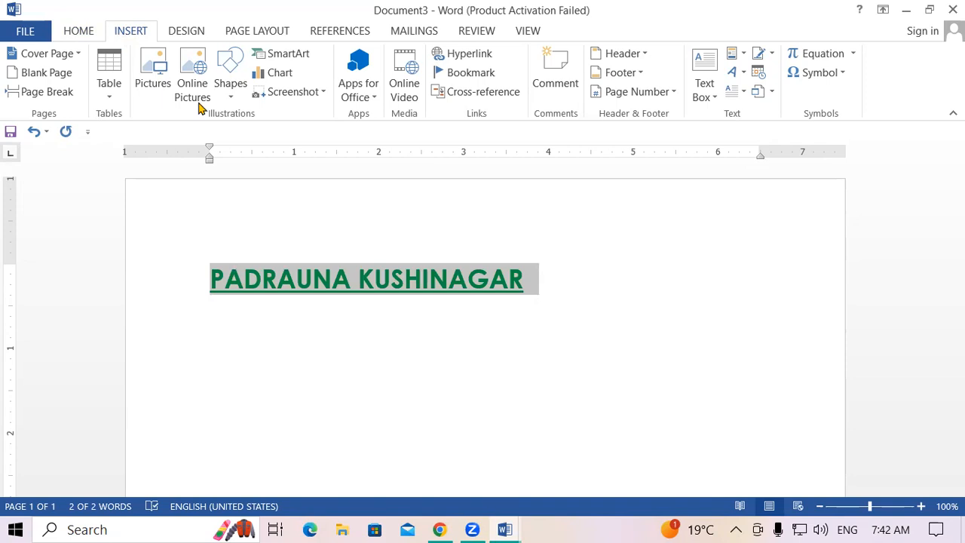
left_click(637, 73)
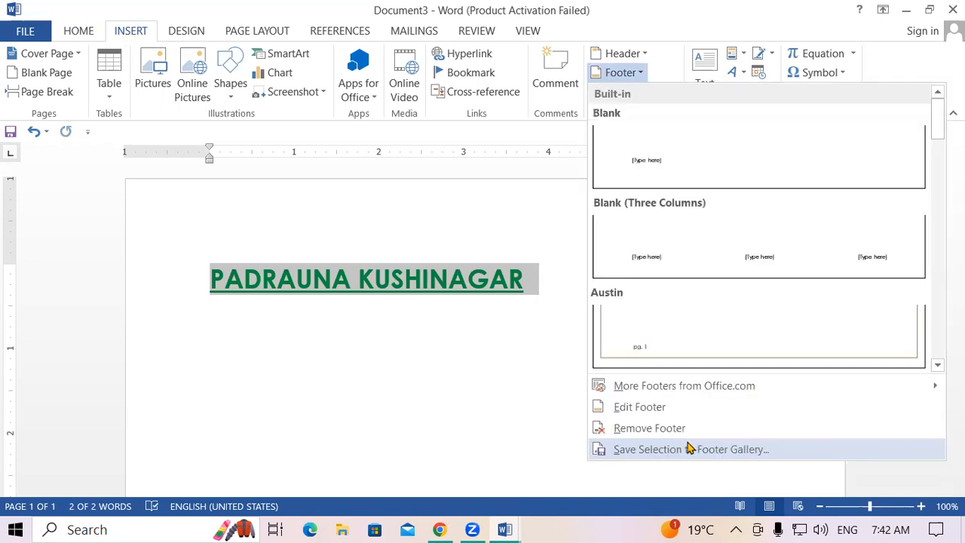
left_click(689, 450)
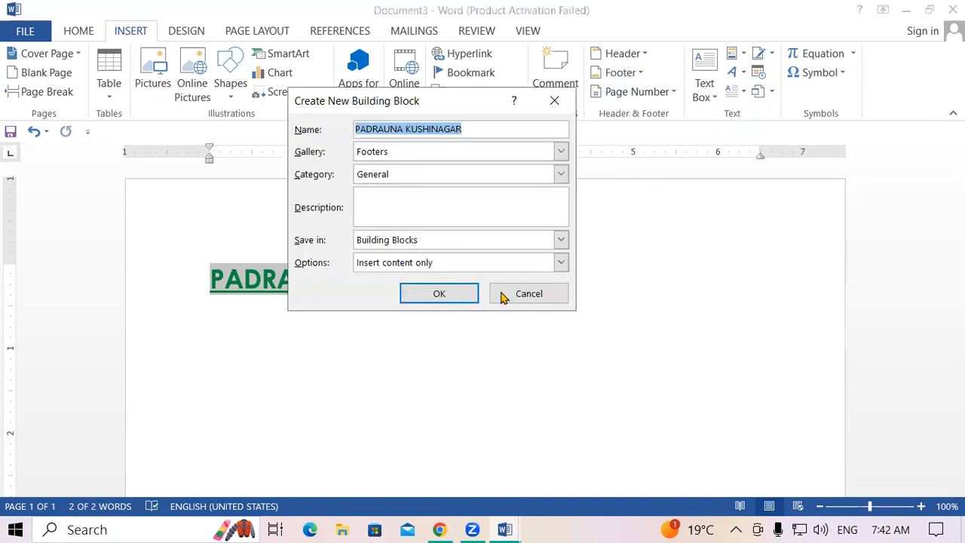
left_click(456, 297)
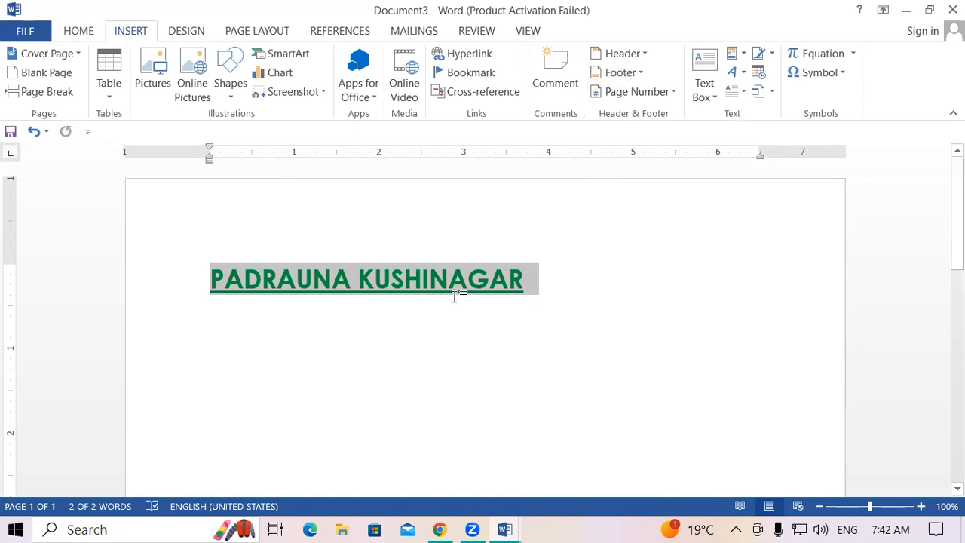
Step: Replace the line in the document body with sample paragraphs generated by =RAND(125)
key("Delete")
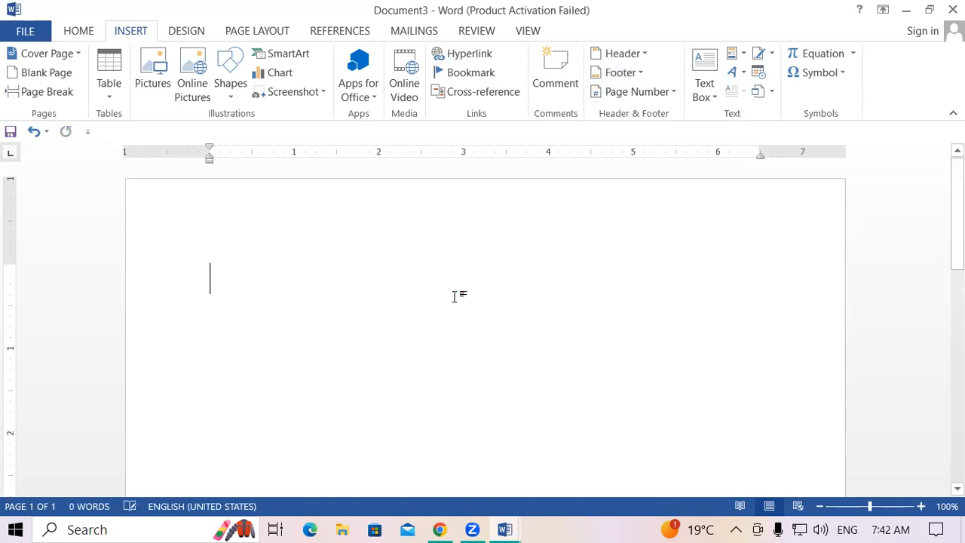
type("=")
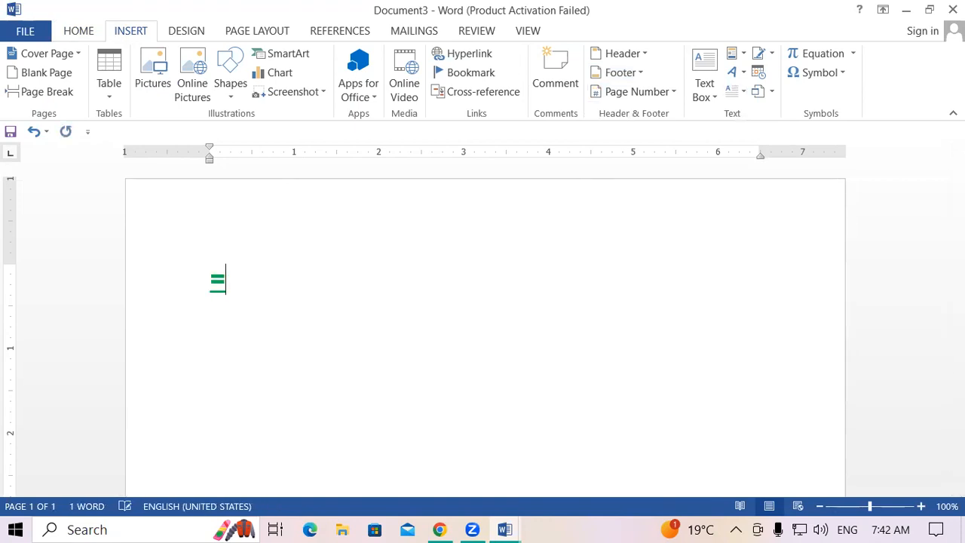
type("RAND()")
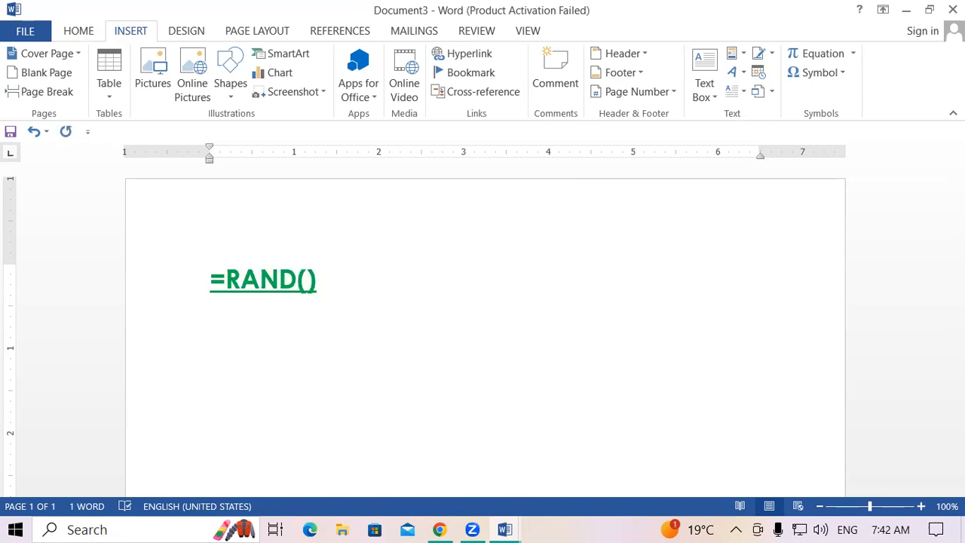
key("BackSpace")
type("125)")
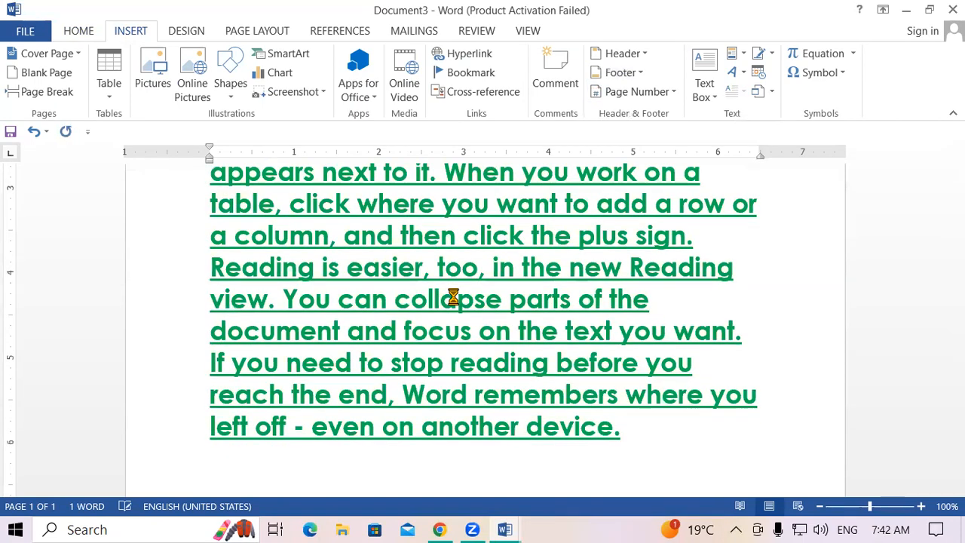
Step: Select all the sample text and clear its bold, underlined green formatting
key("ctrl+a")
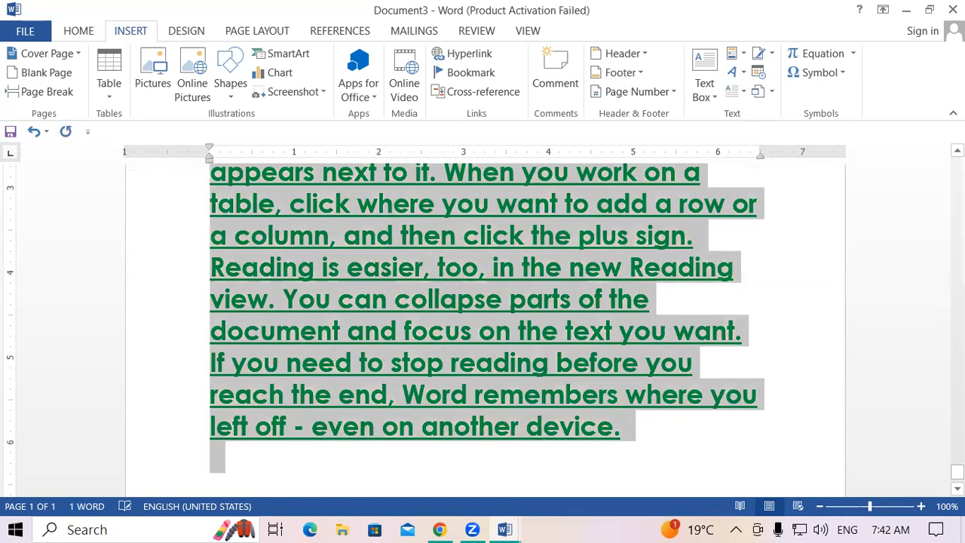
left_click_drag(957, 472, 957, 157)
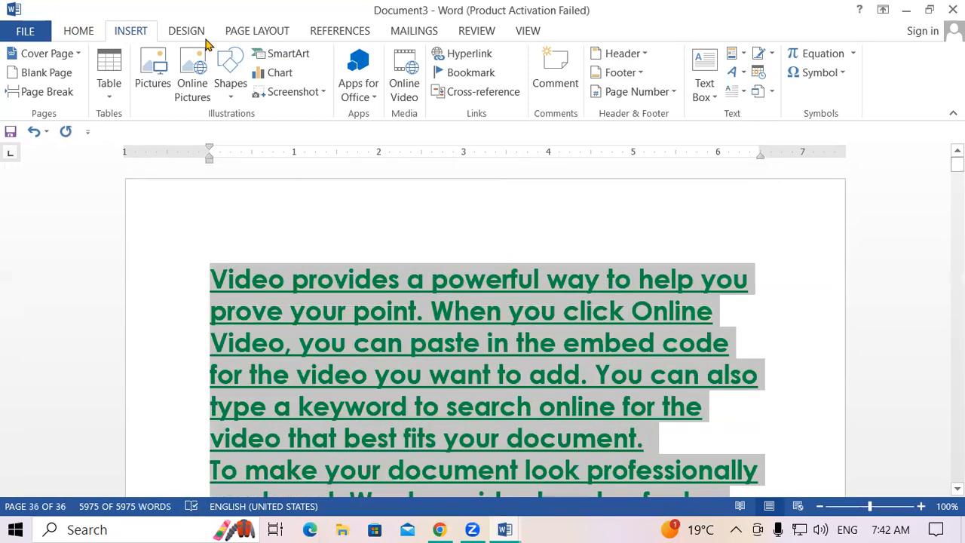
left_click(89, 31)
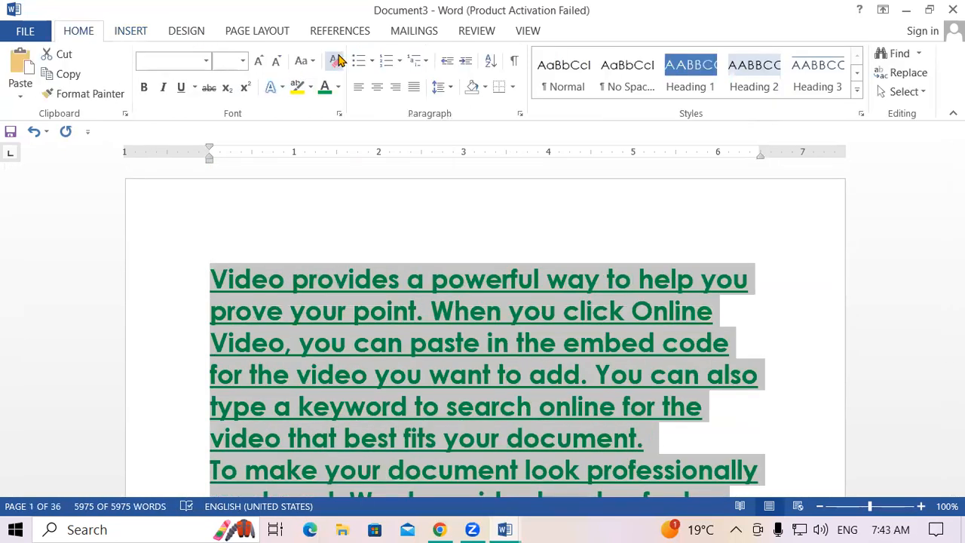
left_click(336, 60)
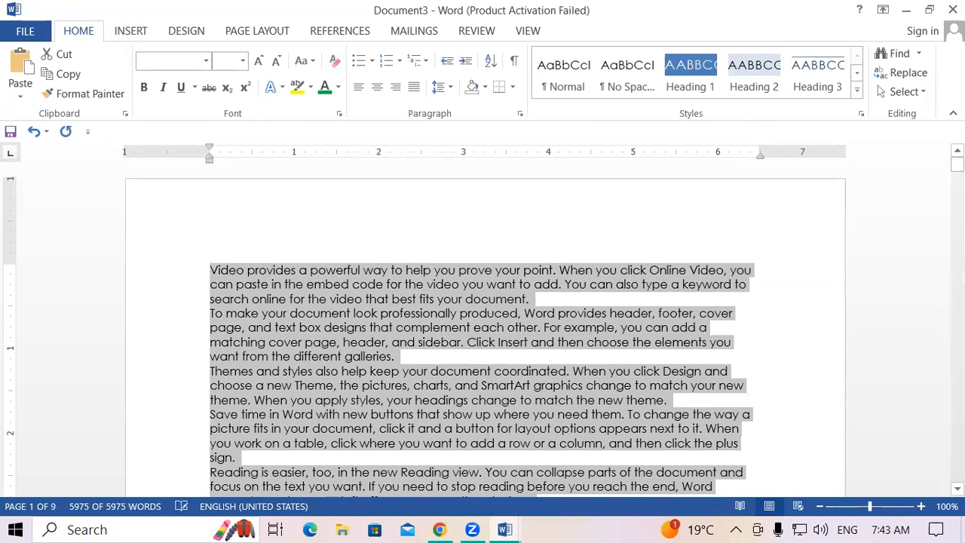
Step: Insert the saved PADRAUNA KUSHINAGAR footer from the footer gallery's General category and return to the document body
left_click_drag(957, 164, 957, 195)
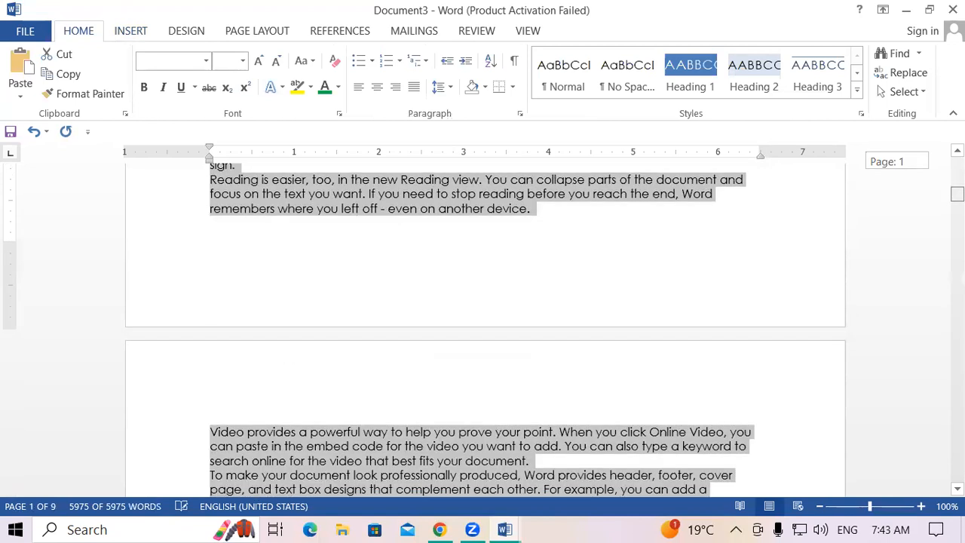
left_click(133, 32)
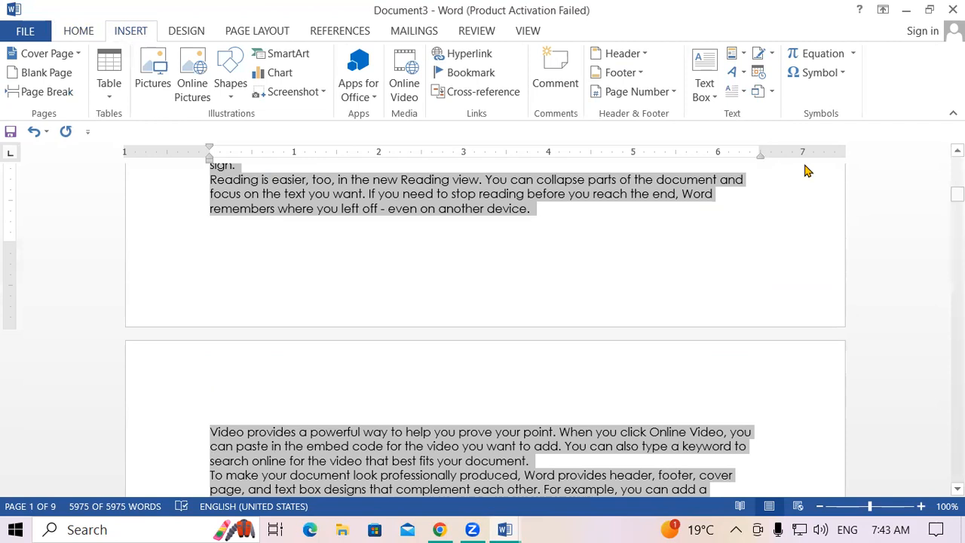
left_click(620, 72)
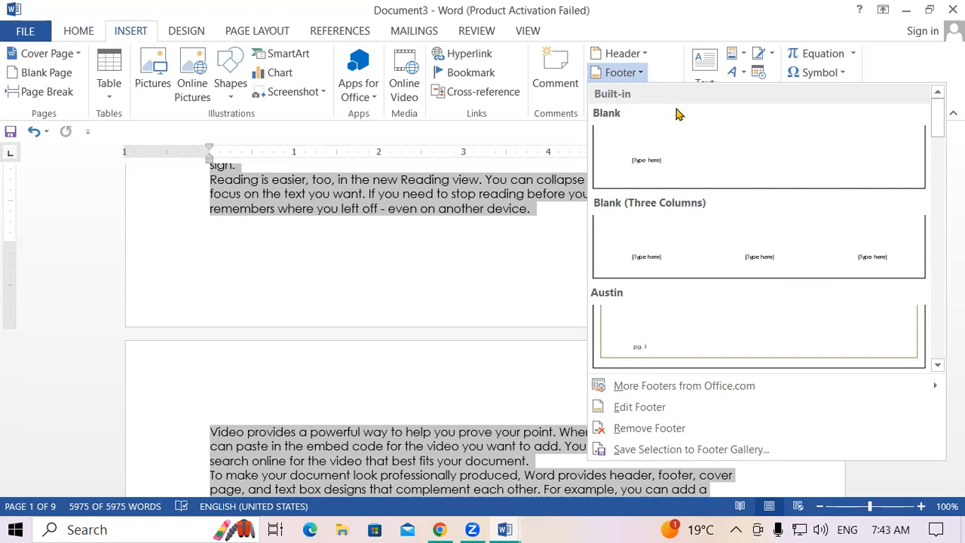
left_click_drag(937, 126, 935, 361)
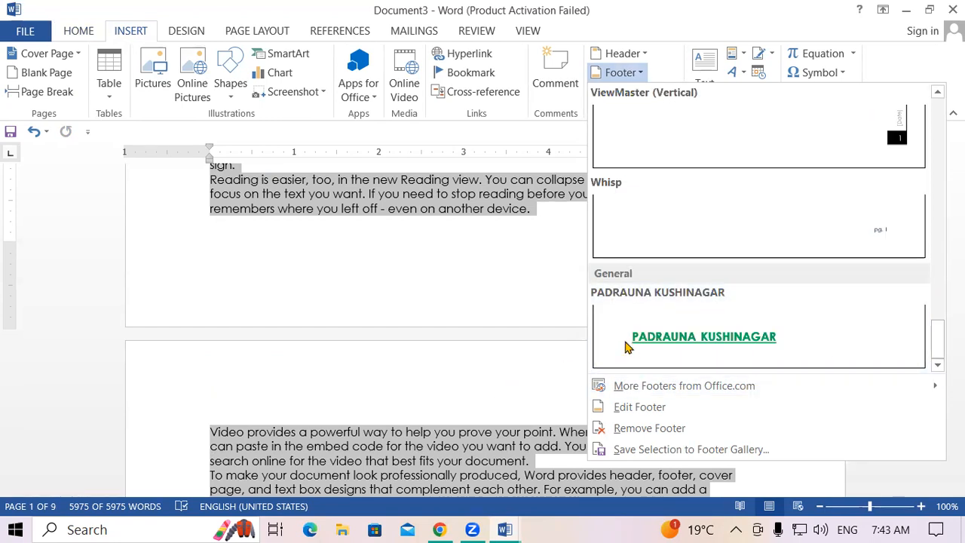
left_click(714, 335)
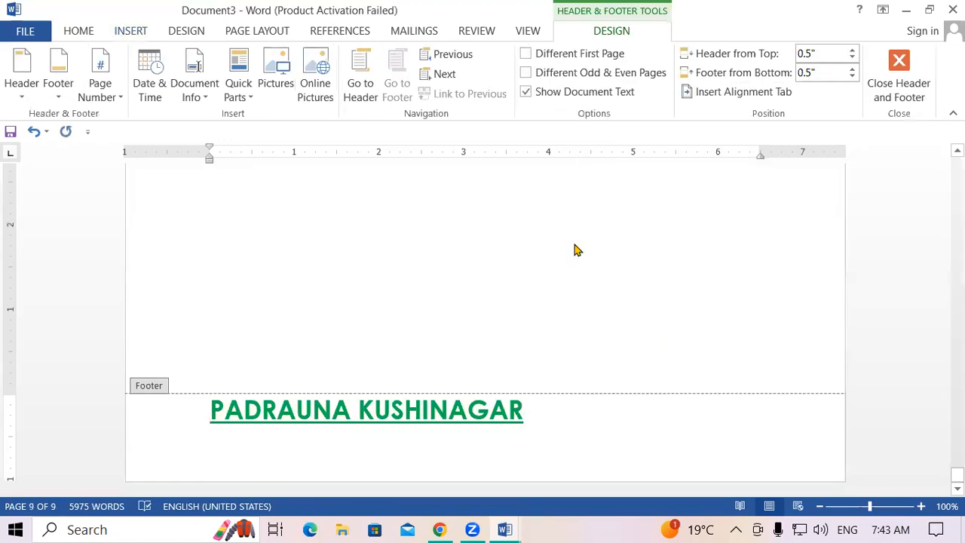
double_click(737, 297)
scroll(482, 325, "up", 20)
scroll(483, 324, "up", 15)
scroll(482, 324, "up", 15)
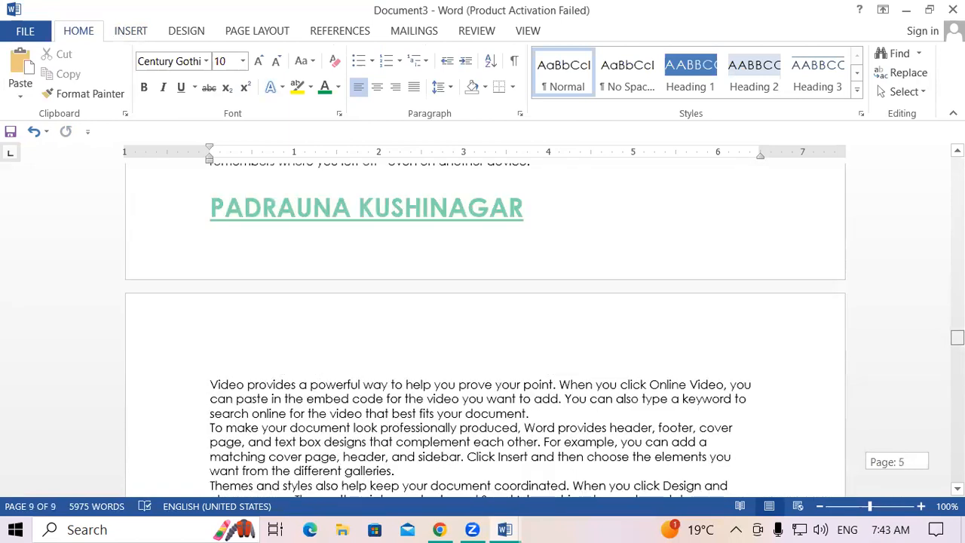
scroll(482, 324, "up", 2)
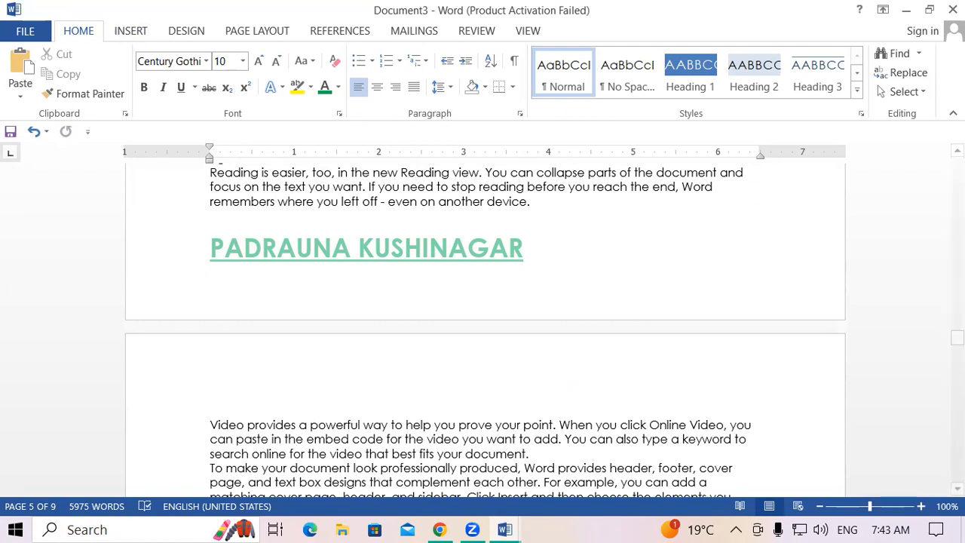
left_click(142, 30)
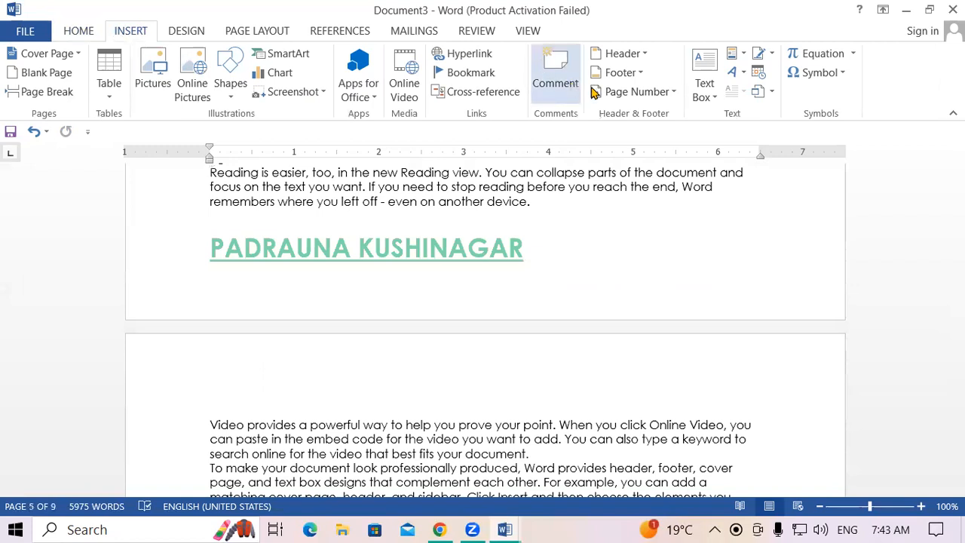
left_click(614, 104)
mouse_move(614, 111)
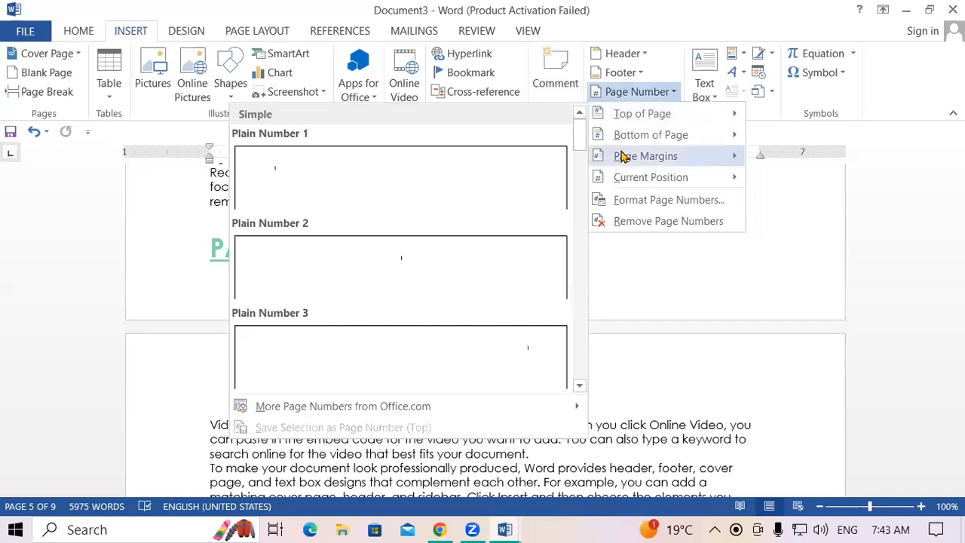
mouse_move(622, 156)
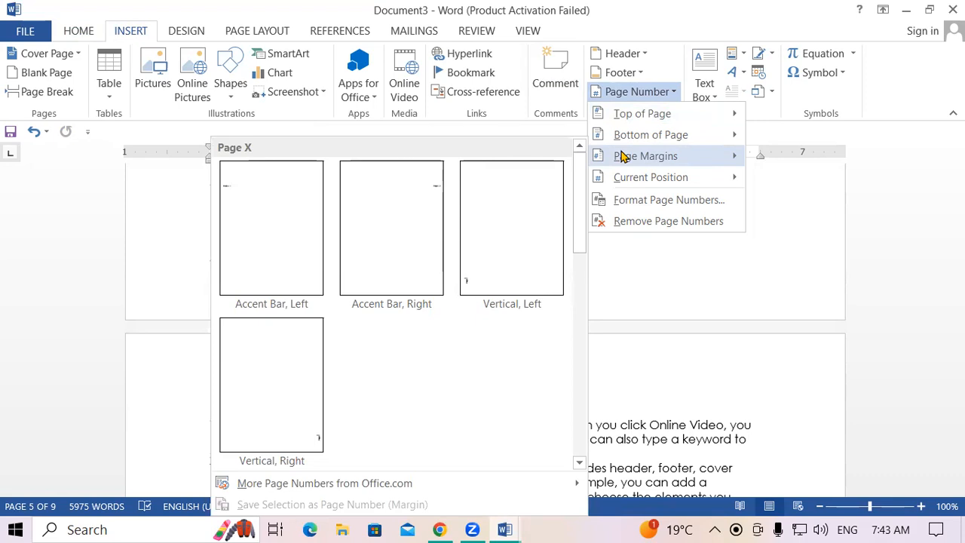
left_click(696, 306)
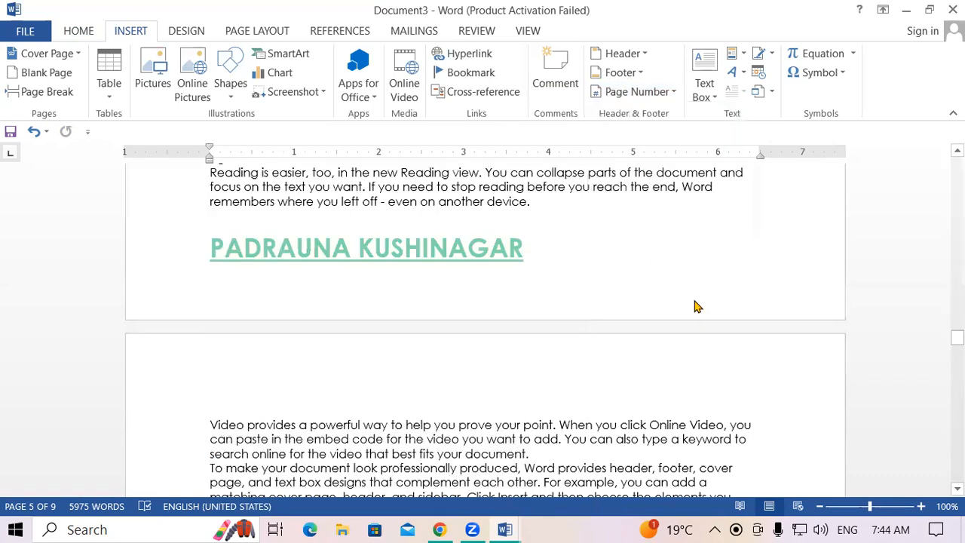
Step: Create a new blank document and fill it with sample paragraphs generated by =RAND(125)
key("ctrl+n")
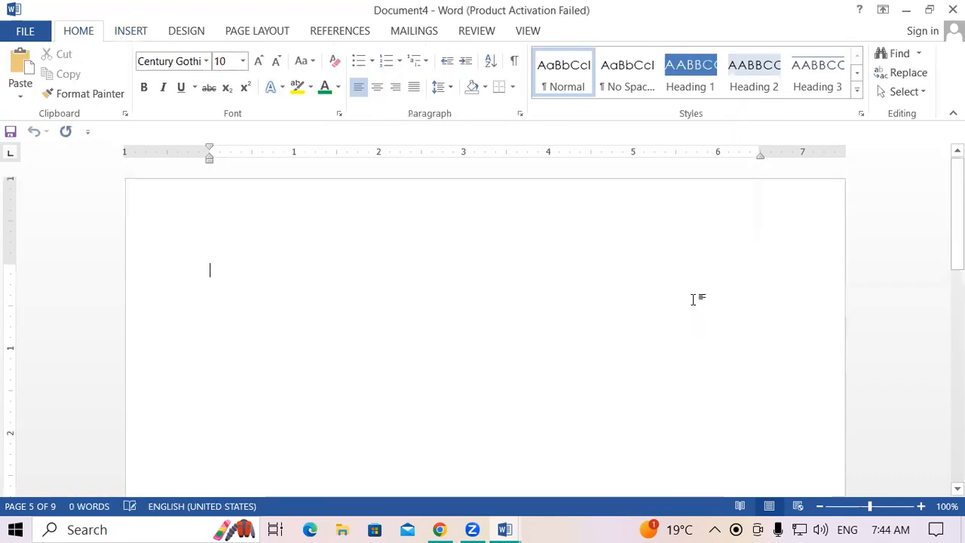
type("=RAND(125")
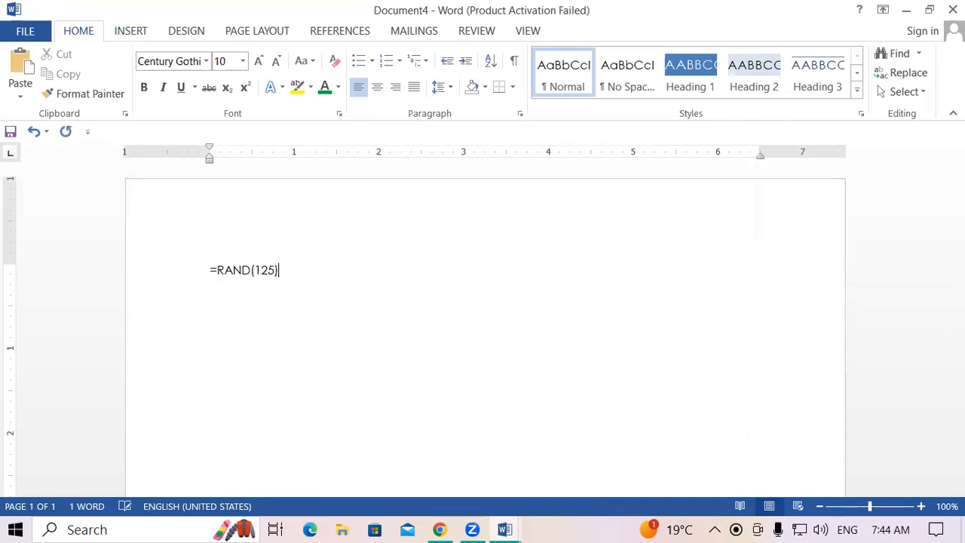
key("Return")
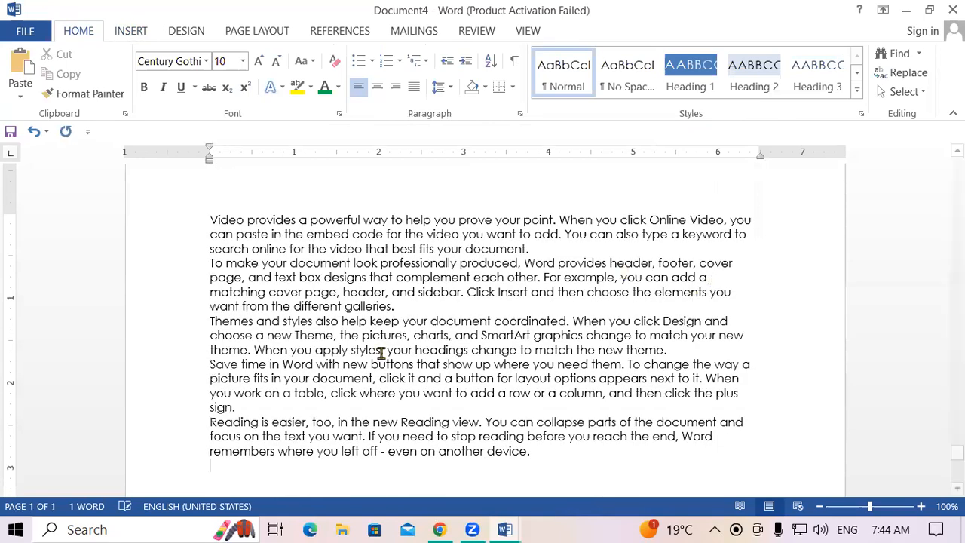
left_click_drag(957, 453, 957, 162)
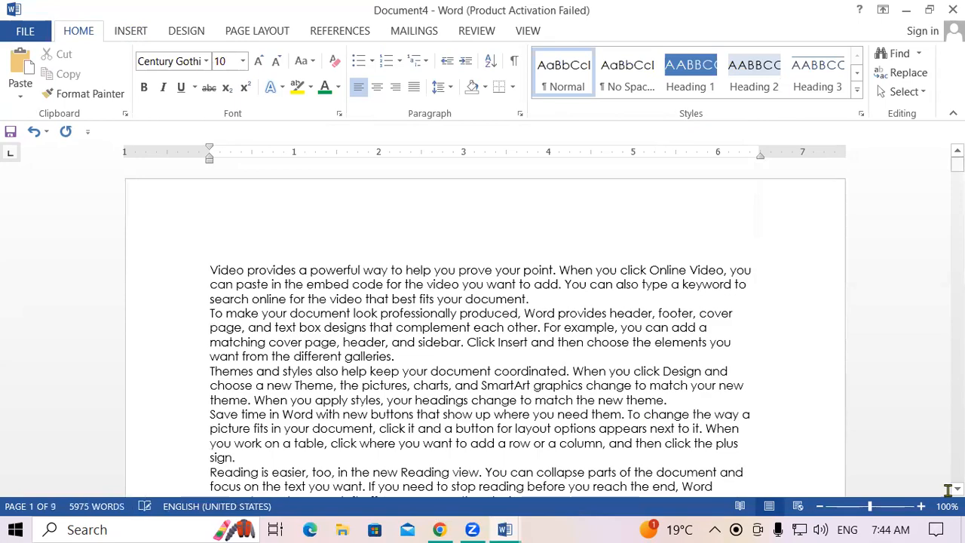
scroll(482, 331, "down", 8)
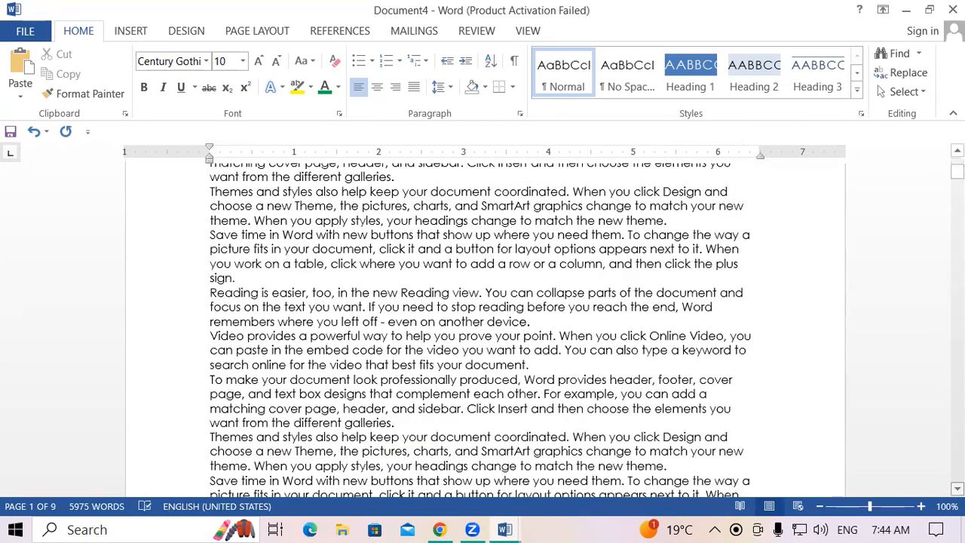
scroll(482, 332, "down", 10)
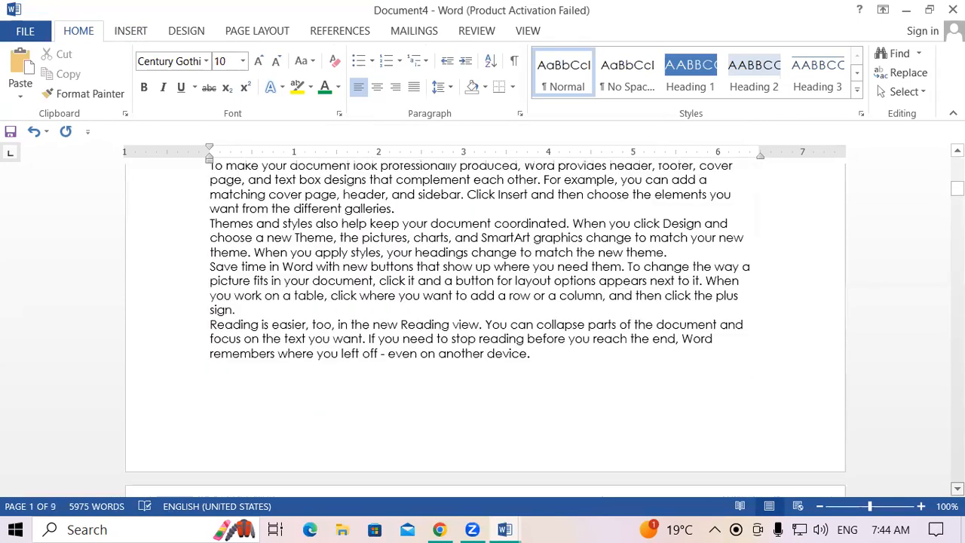
scroll(483, 332, "down", 10)
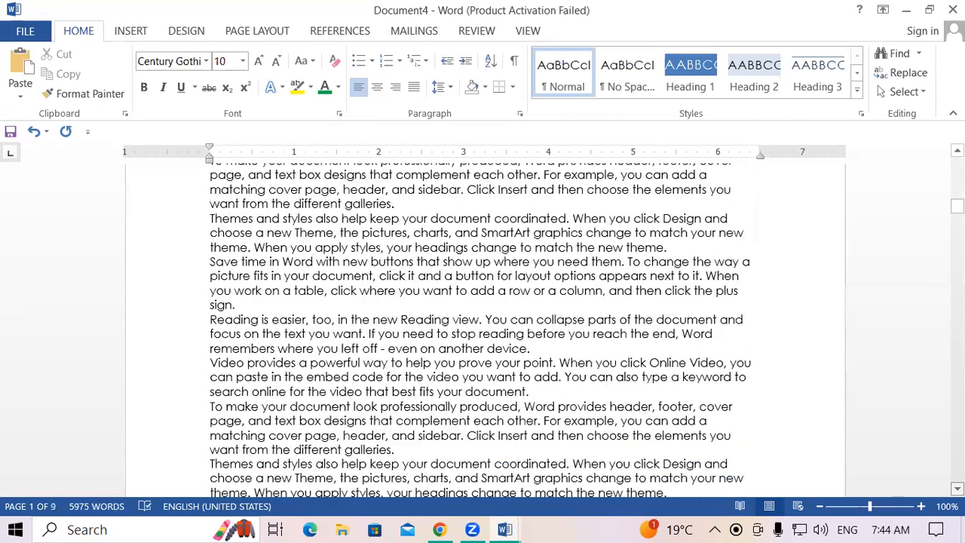
scroll(483, 332, "down", 10)
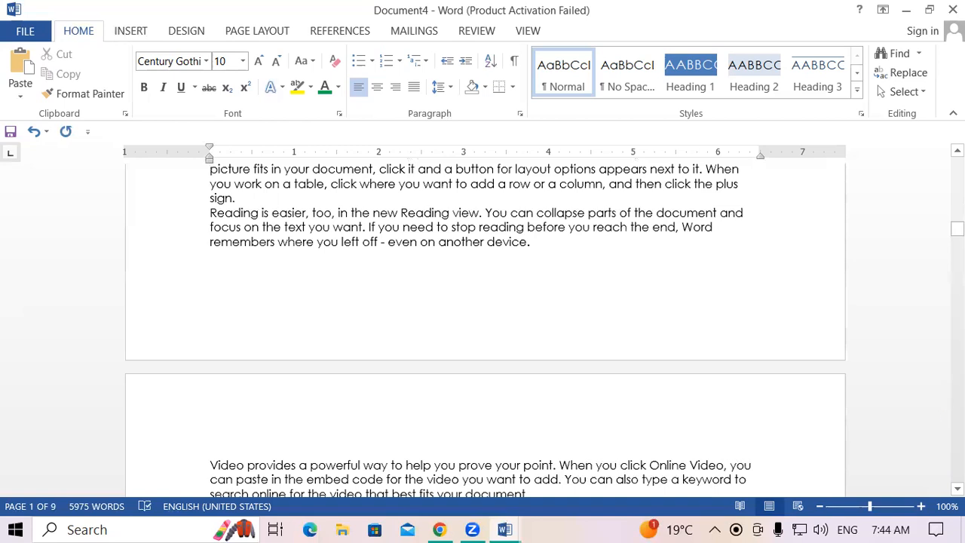
left_click_drag(957, 229, 958, 171)
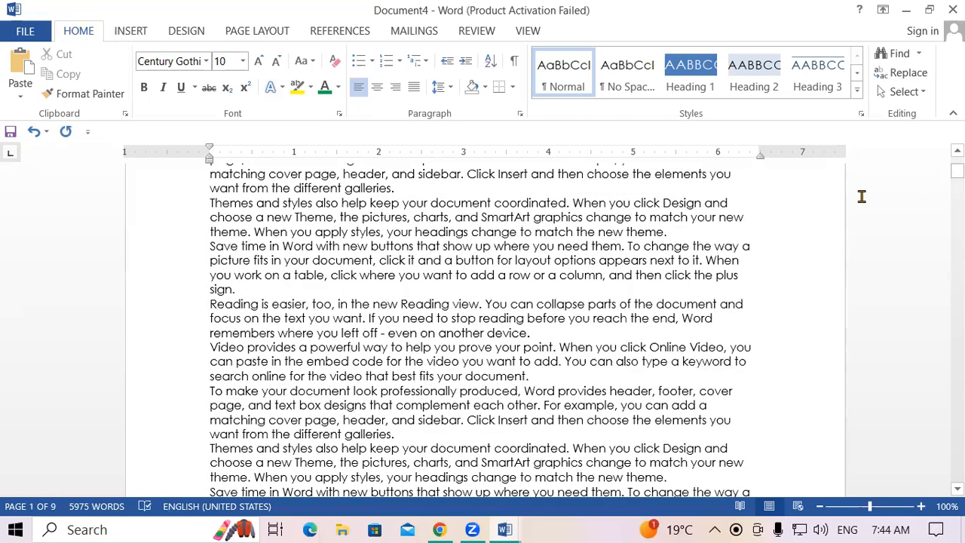
Step: Select all the text, add a Rounded Rectangle 3 page number at the top of the pages, and return to the document body
key("ctrl+a")
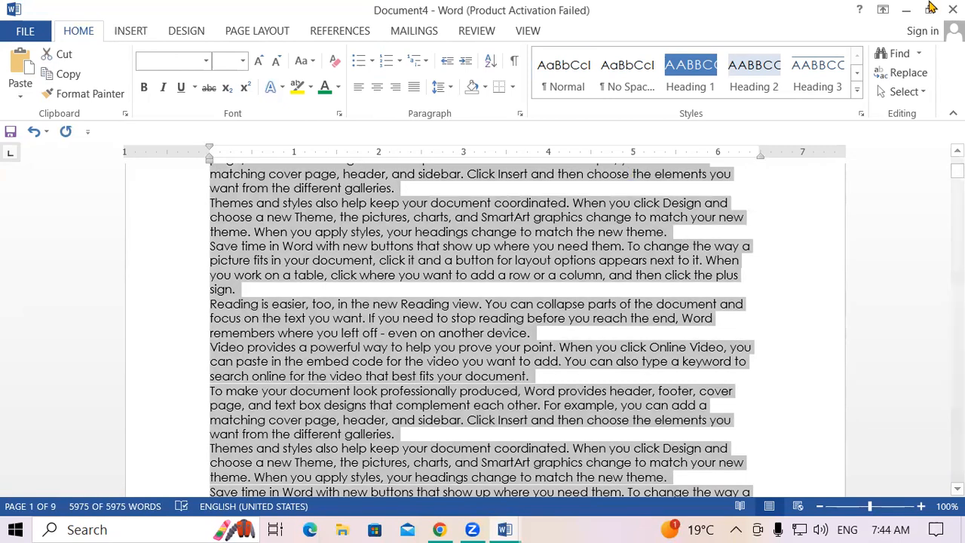
left_click(128, 31)
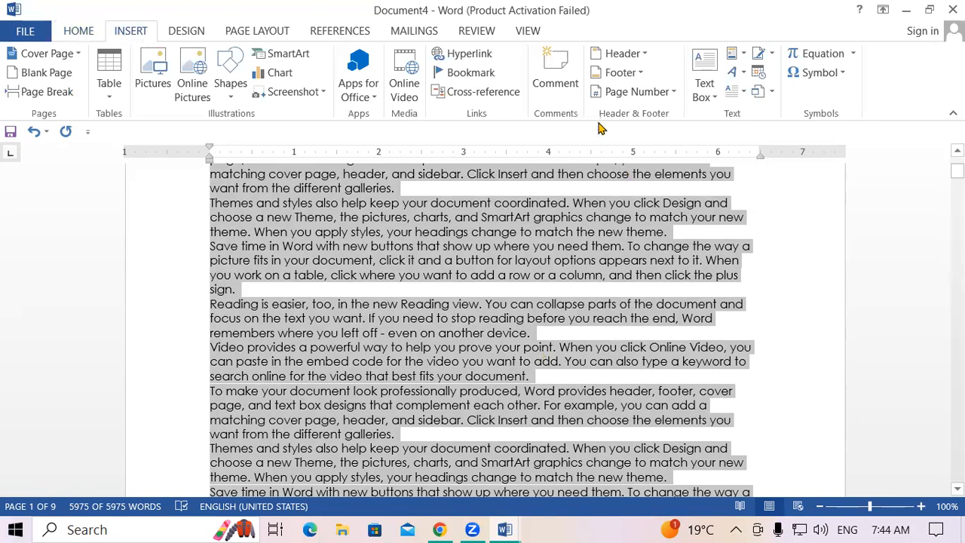
left_click(624, 96)
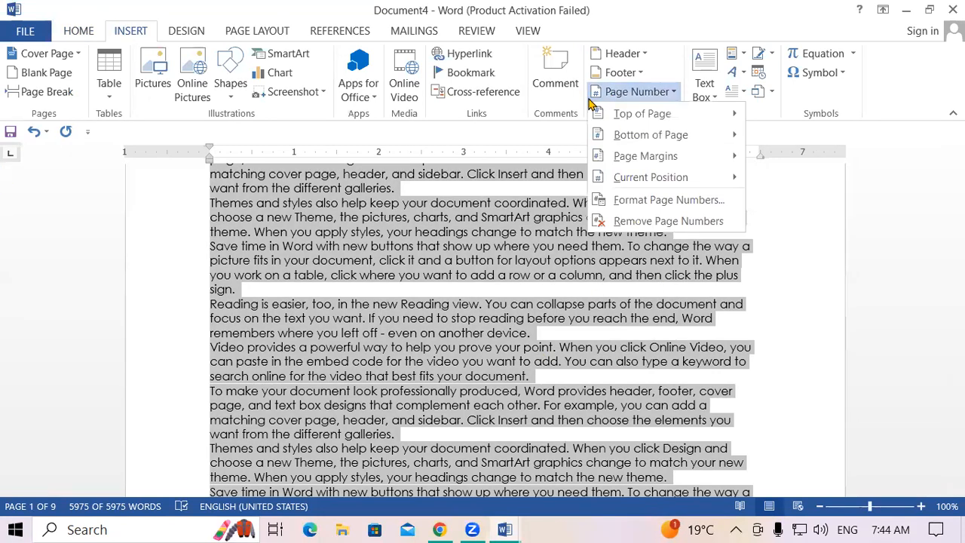
mouse_move(603, 113)
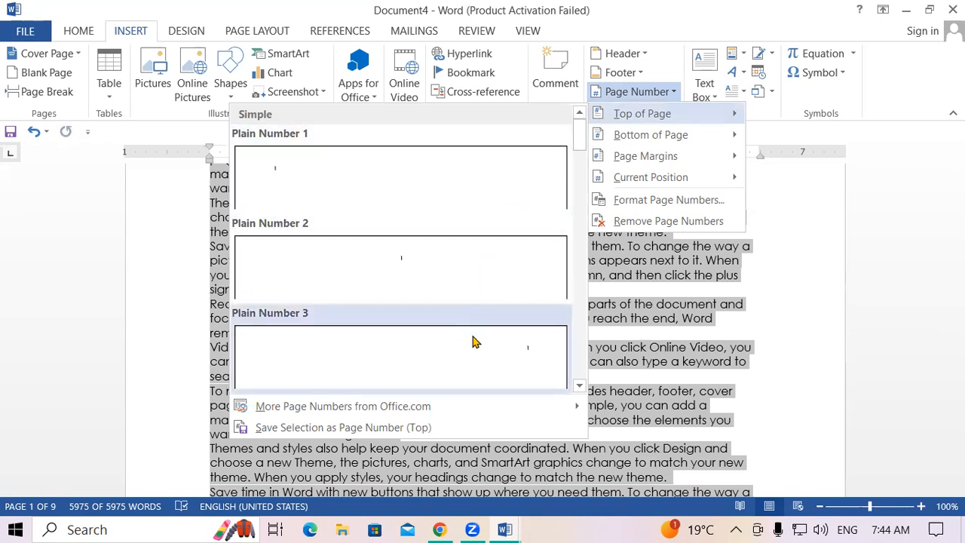
scroll(471, 344, "down", 5)
scroll(474, 342, "down", 8)
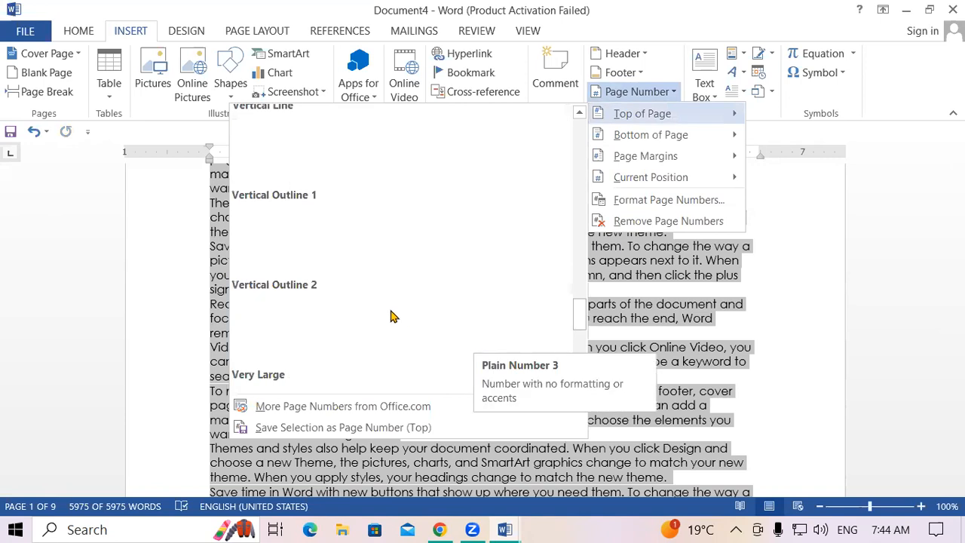
scroll(391, 324, "down", 5)
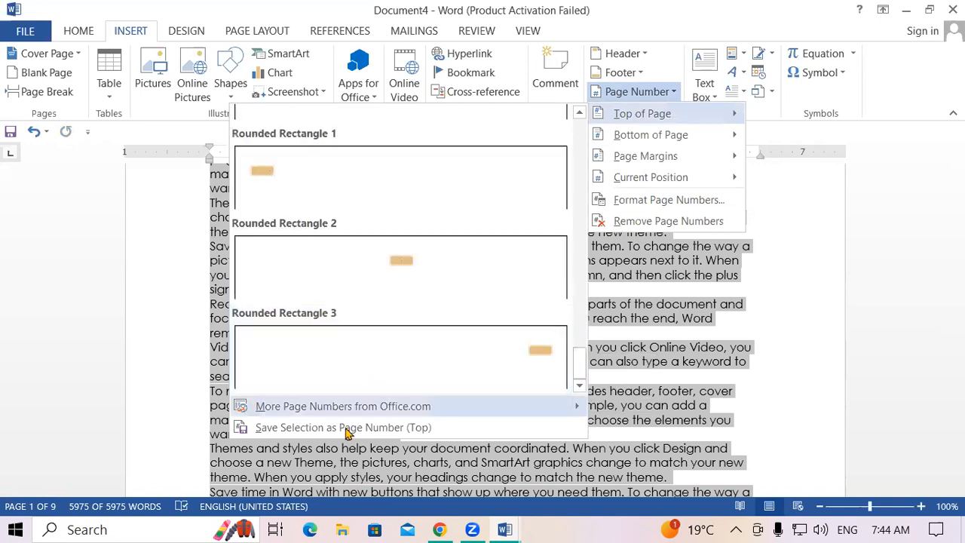
left_click(473, 368)
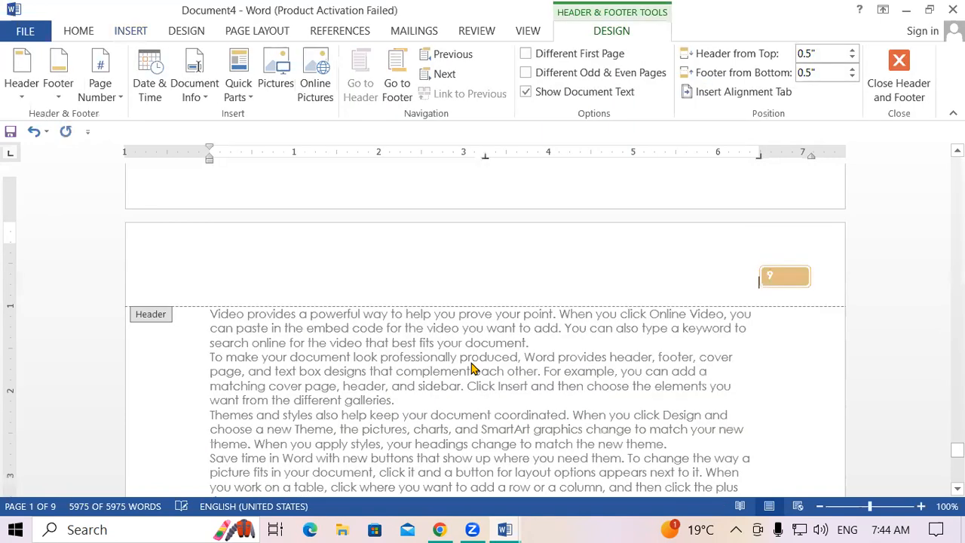
scroll(473, 367, "down", 1)
double_click(505, 358)
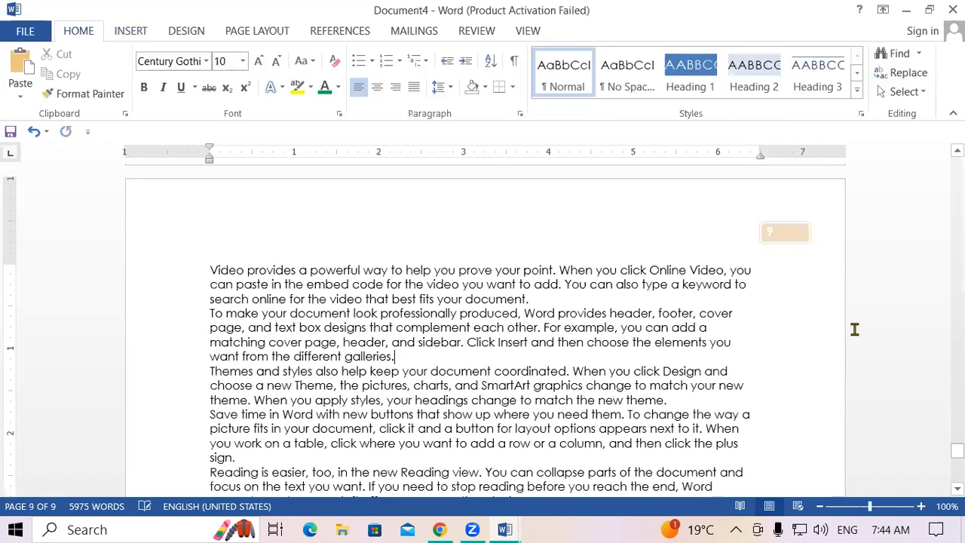
Step: Remove the rounded-rectangle page numbers from the document
scroll(485, 331, "up", 9)
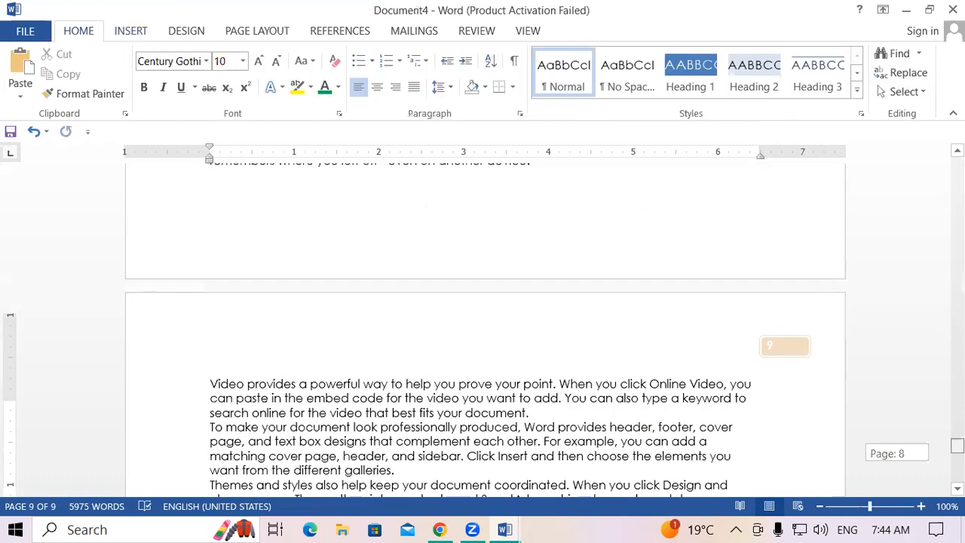
scroll(485, 331, "up", 10)
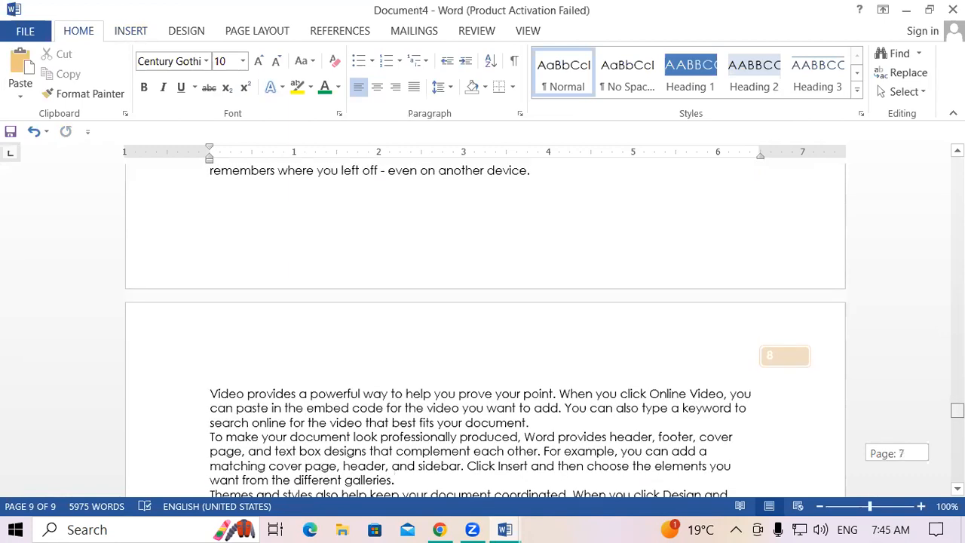
scroll(485, 331, "up", 10)
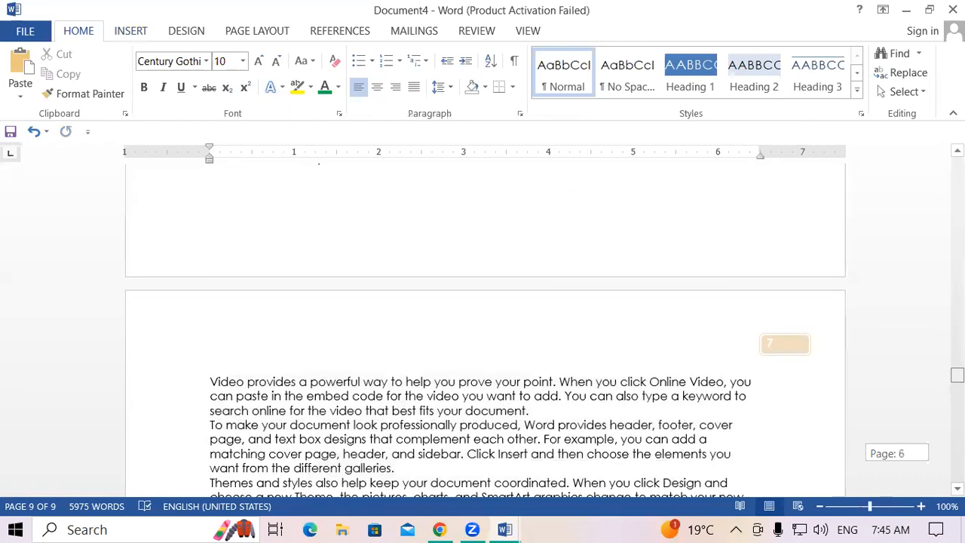
scroll(485, 331, "up", 20)
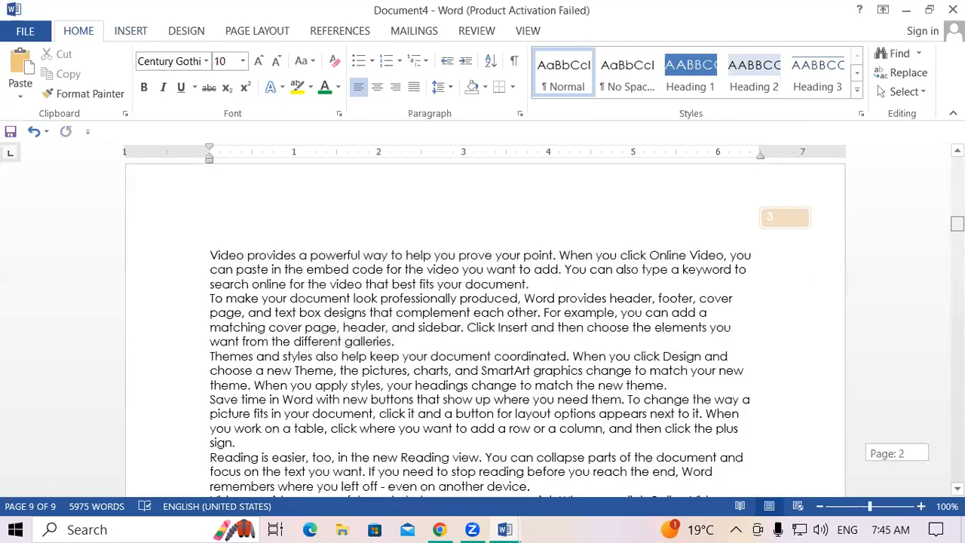
scroll(486, 332, "up", 20)
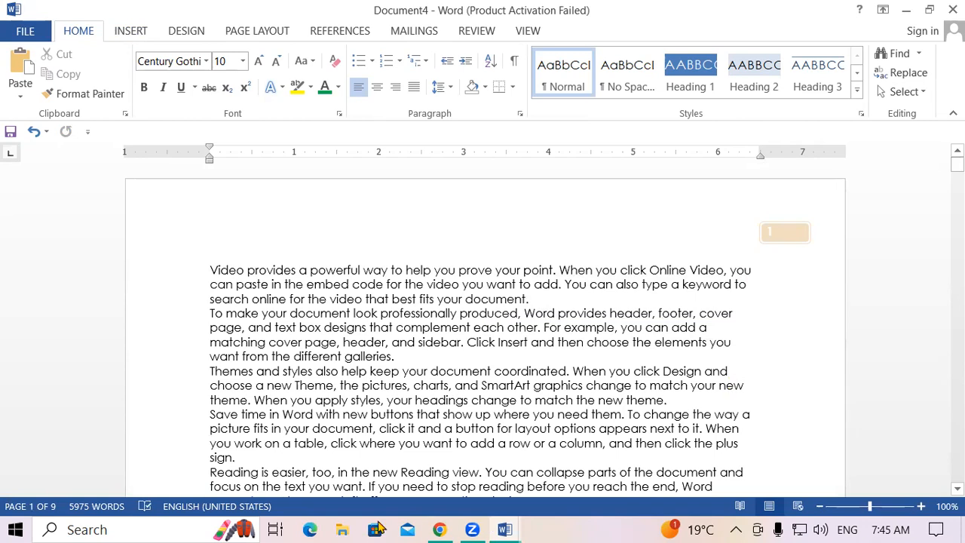
left_click(132, 31)
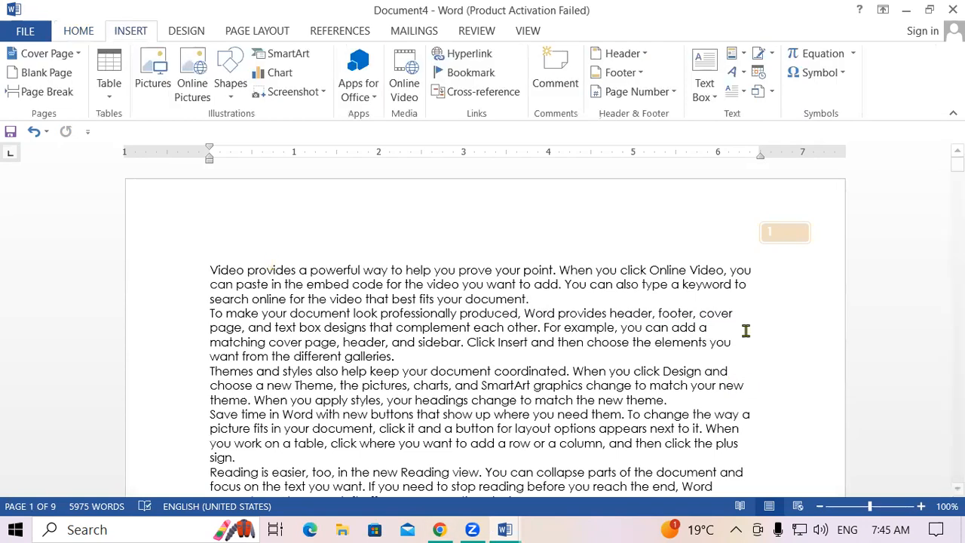
left_click(636, 97)
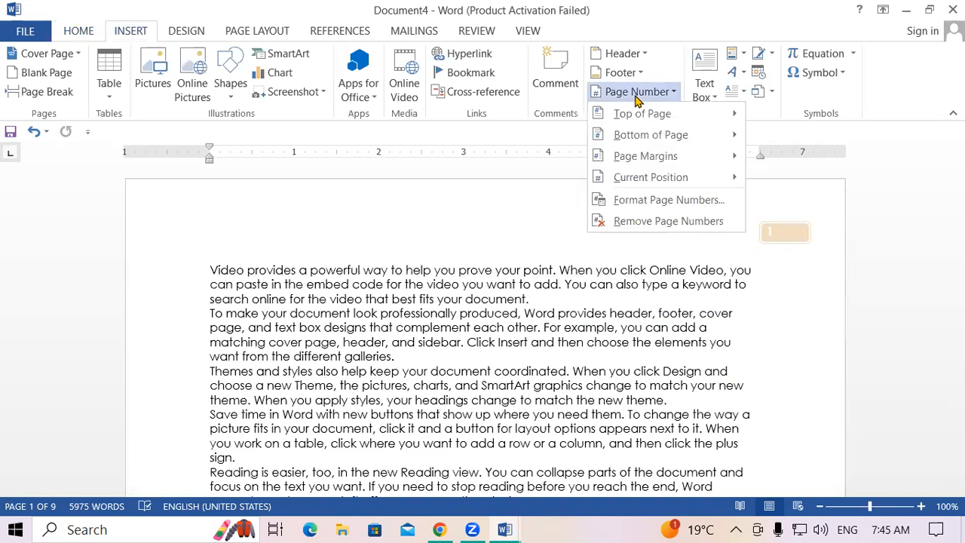
left_click(665, 221)
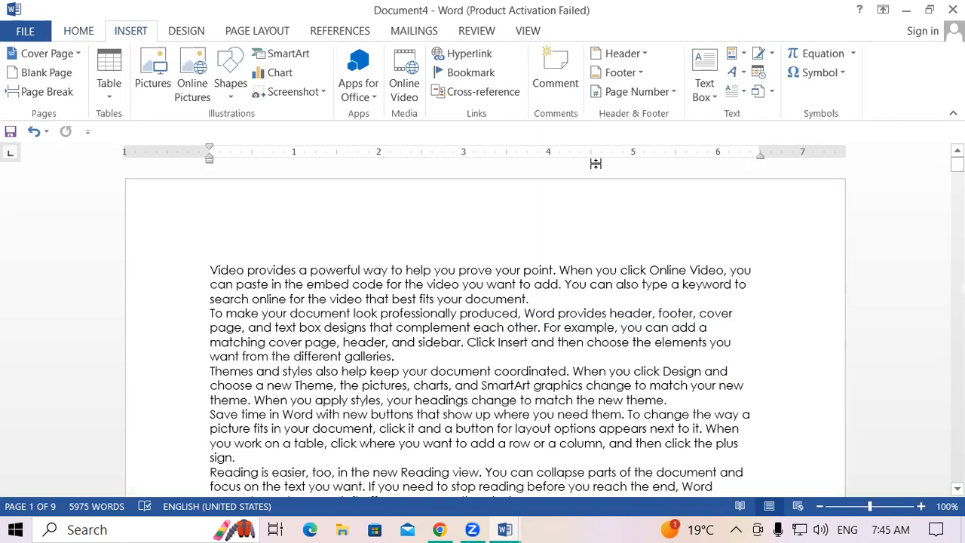
Step: Select all the text, add a large light-grey page number with two dots at the top right of the pages, and return to the body
key("ctrl+a")
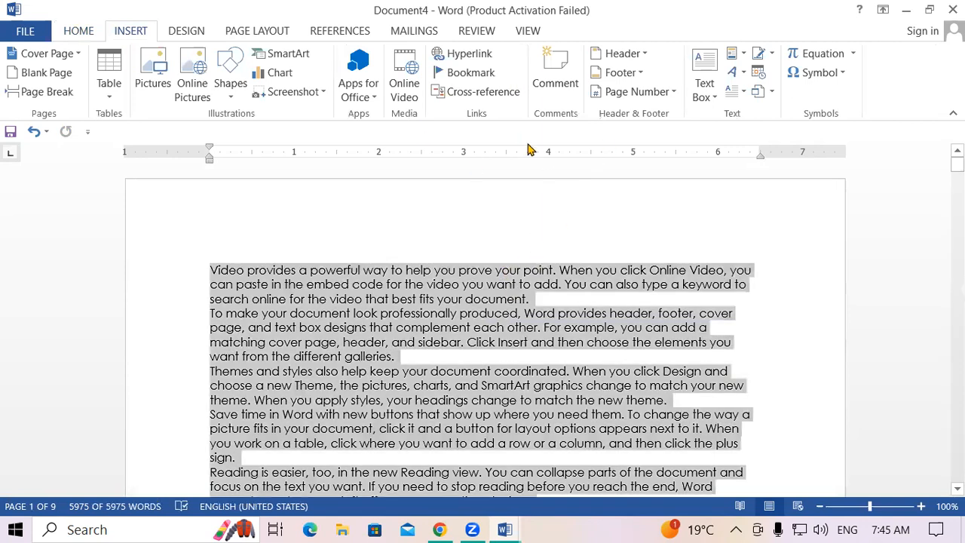
left_click(647, 91)
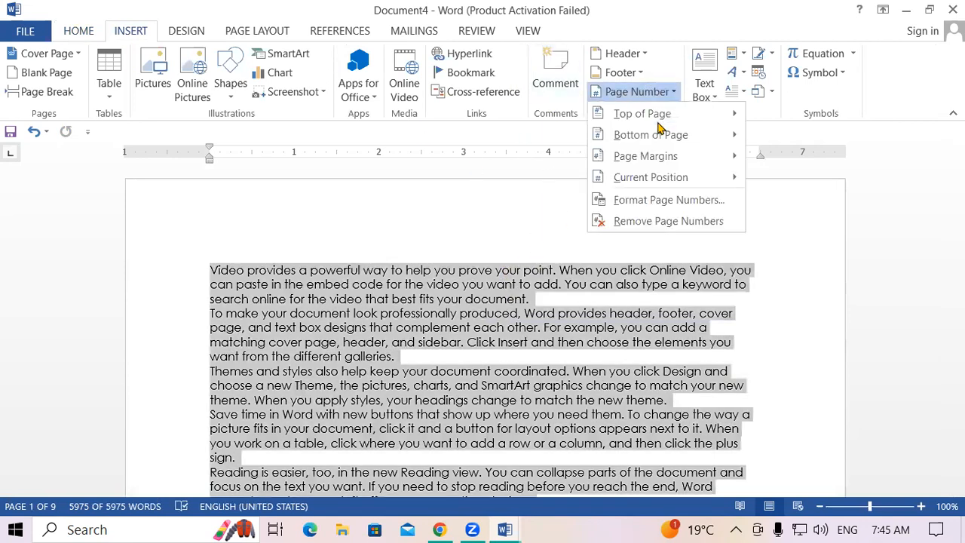
mouse_move(655, 114)
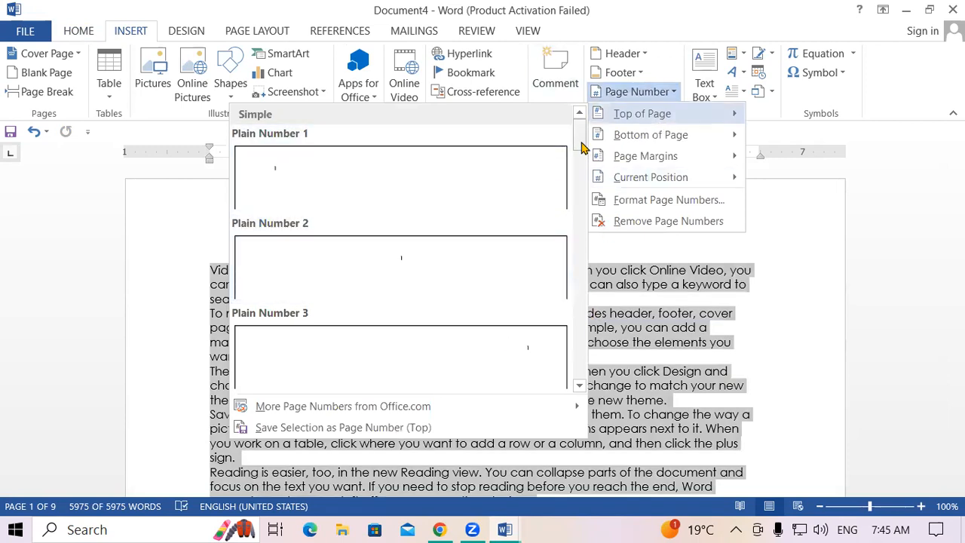
left_click_drag(581, 143, 540, 252)
left_click(487, 244)
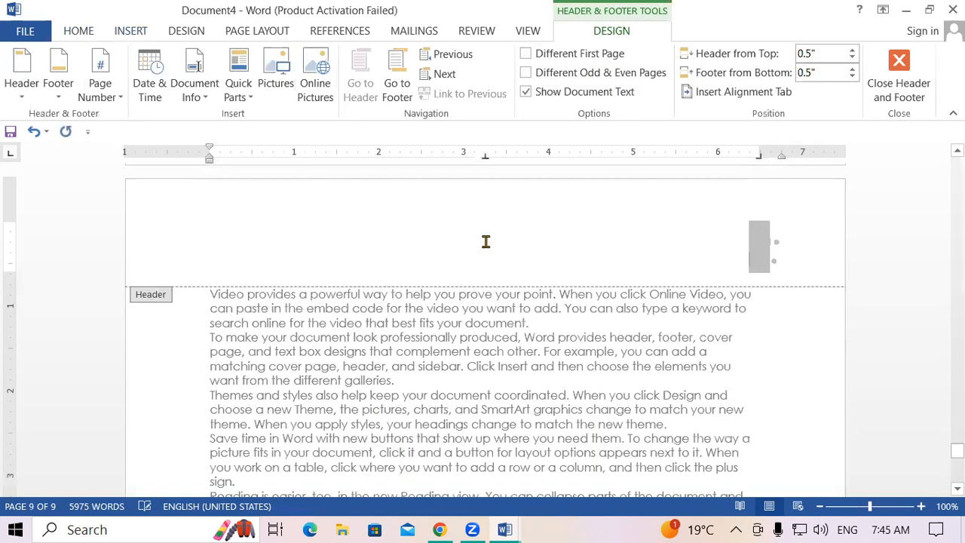
double_click(527, 352)
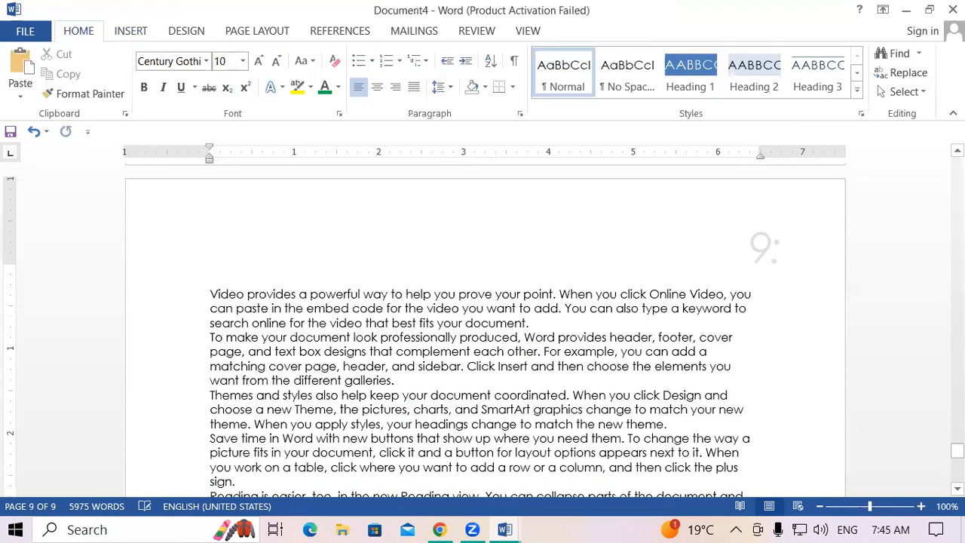
Step: Look through the document from the first page to check the new page numbers in the header of each page
left_click_drag(957, 451, 957, 164)
left_click(957, 151)
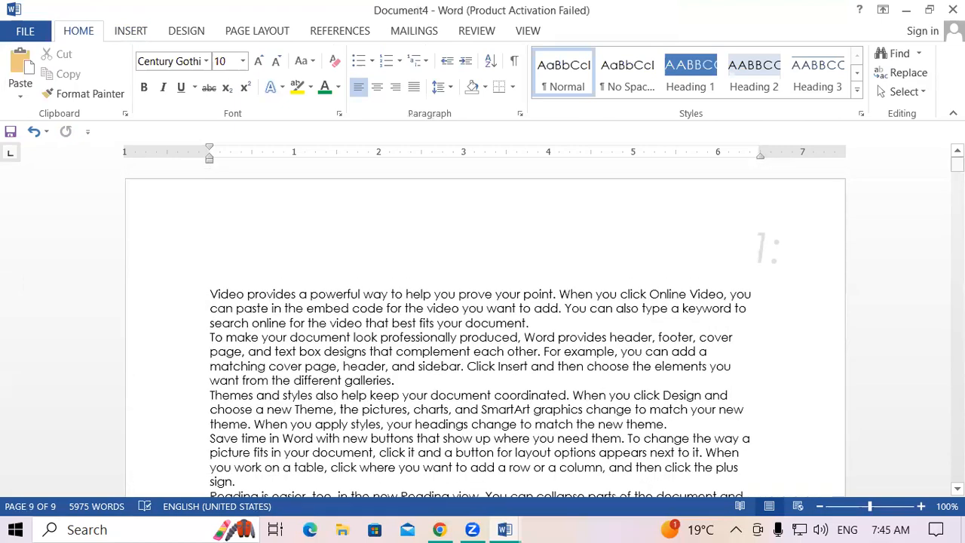
scroll(484, 330, "down", 20)
scroll(484, 329, "down", 20)
scroll(485, 329, "down", 20)
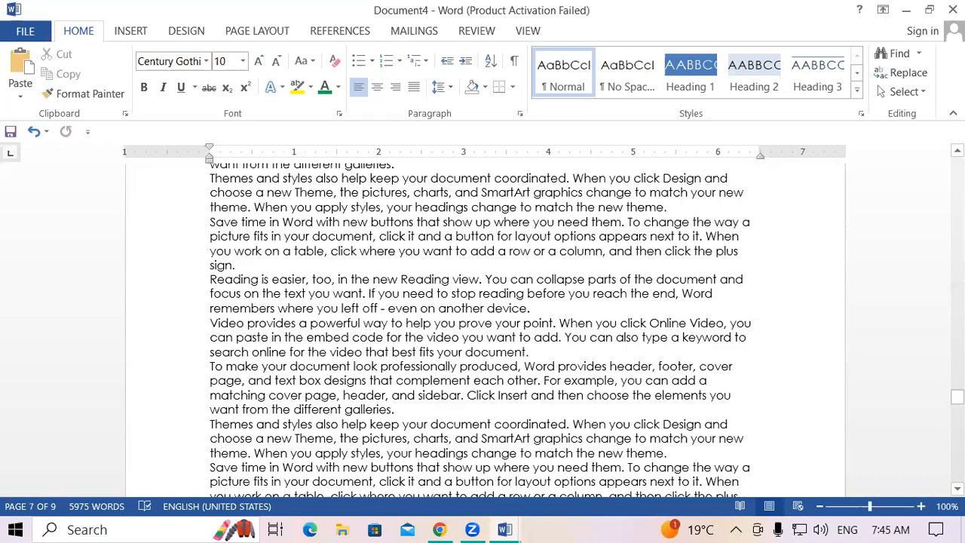
scroll(760, 167, "down", 5)
scroll(835, 346, "up", 1)
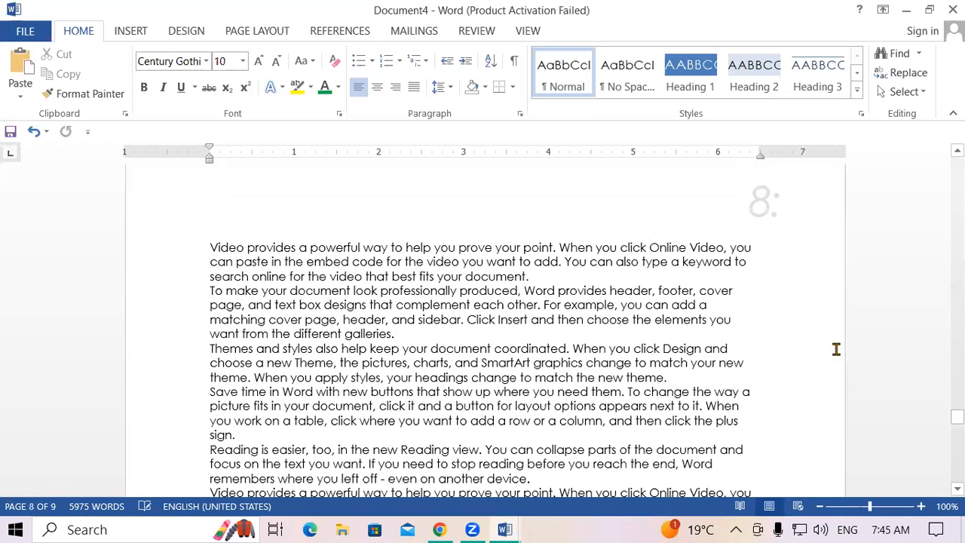
scroll(739, 340, "up", 14)
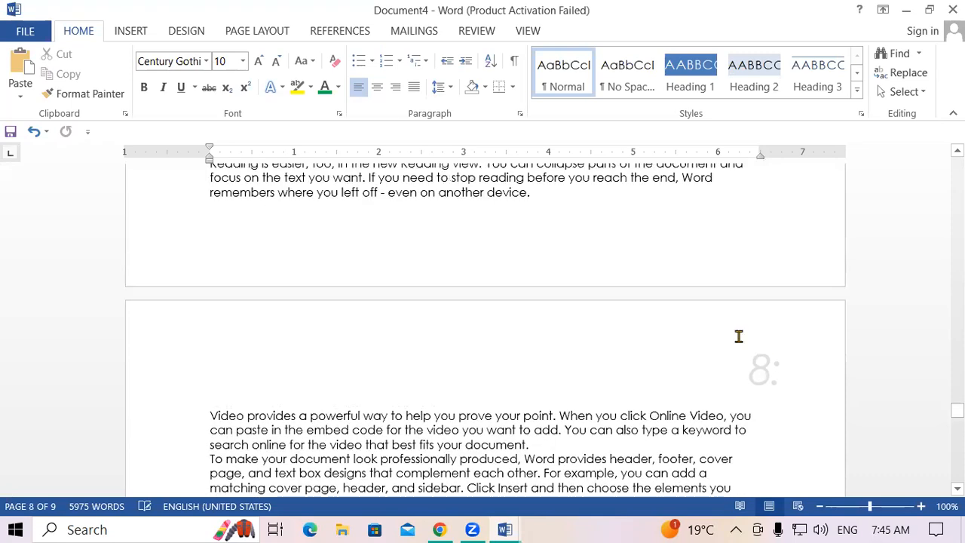
scroll(739, 340, "up", 12)
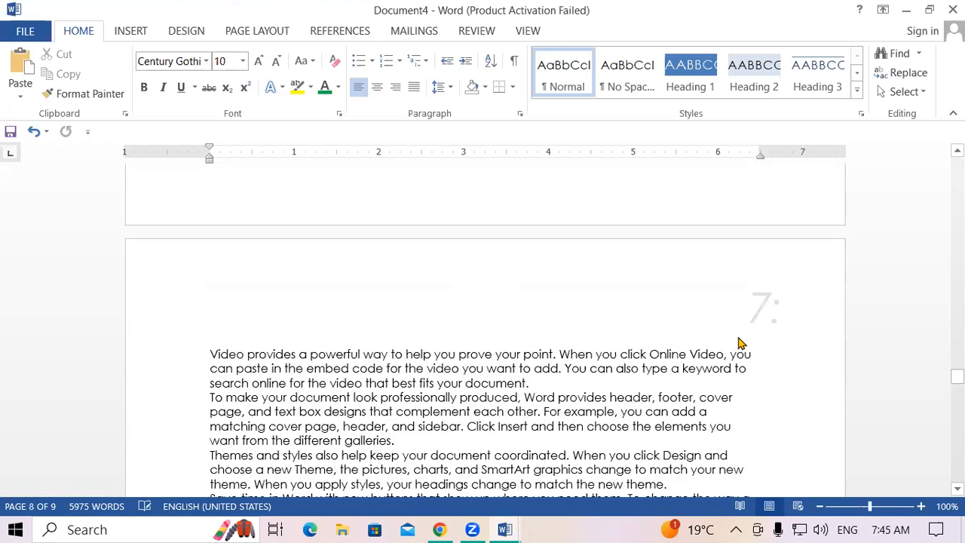
scroll(739, 340, "down", 2)
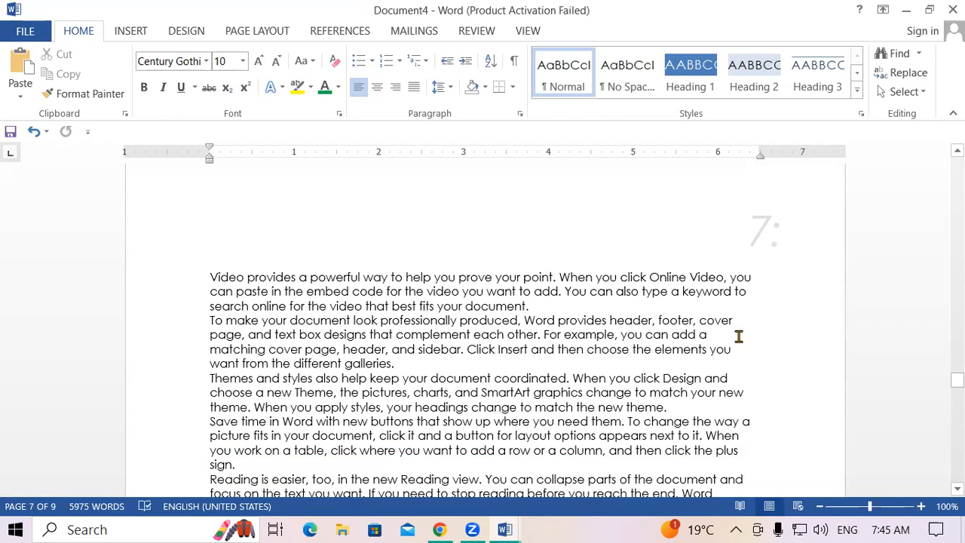
Step: Remove the large grey page numbers from the top of the pages
left_click(138, 34)
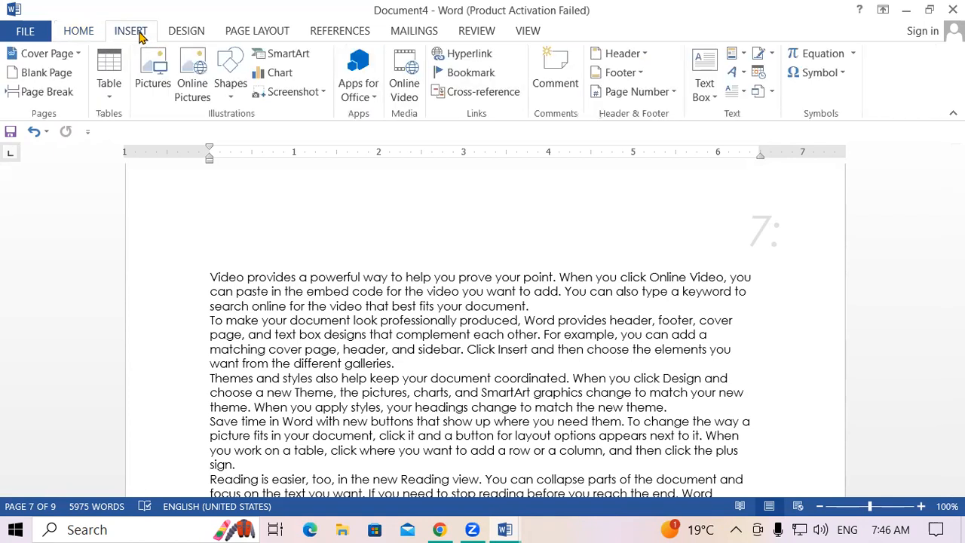
left_click(626, 96)
left_click(625, 222)
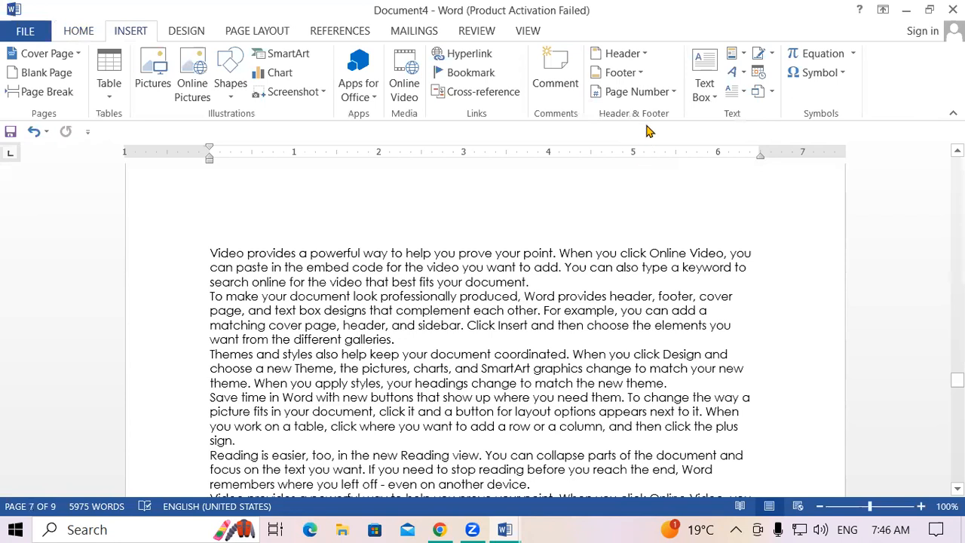
Step: Add a Large 2 page number at the bottom of the pages and return to the document body
left_click(644, 97)
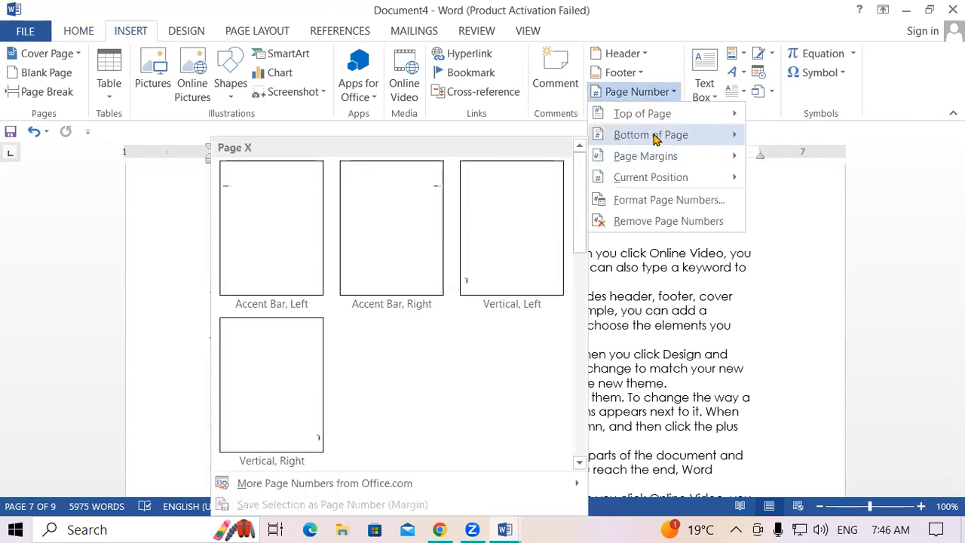
mouse_move(655, 140)
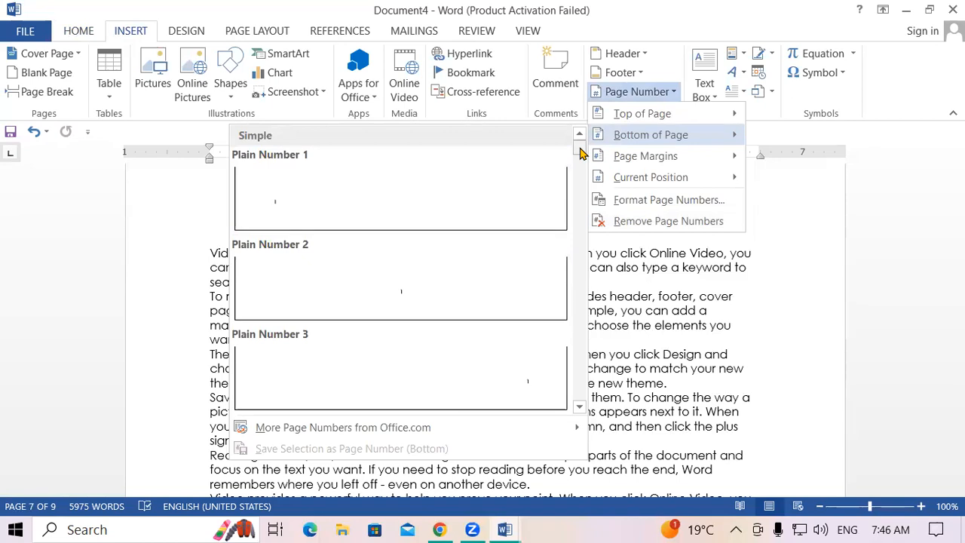
left_click_drag(580, 152, 585, 223)
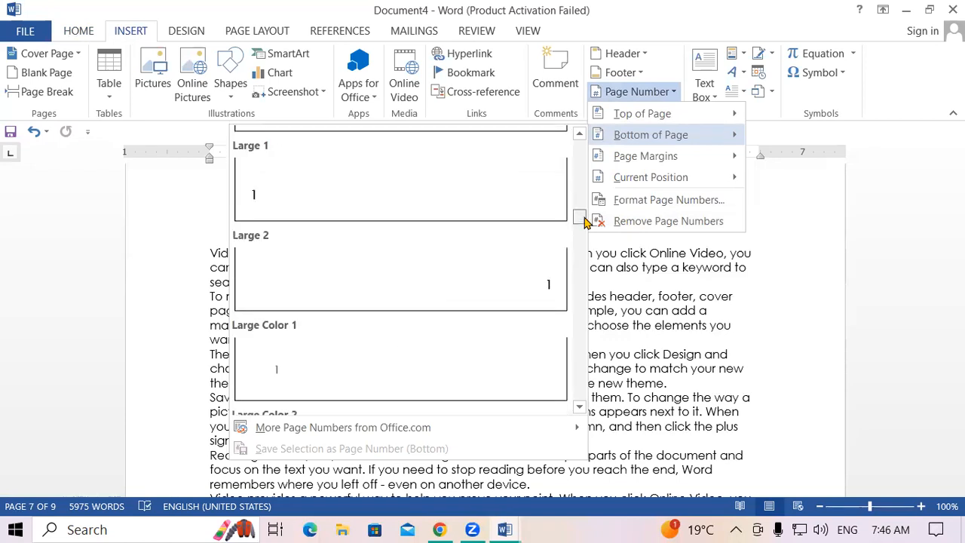
left_click(490, 280)
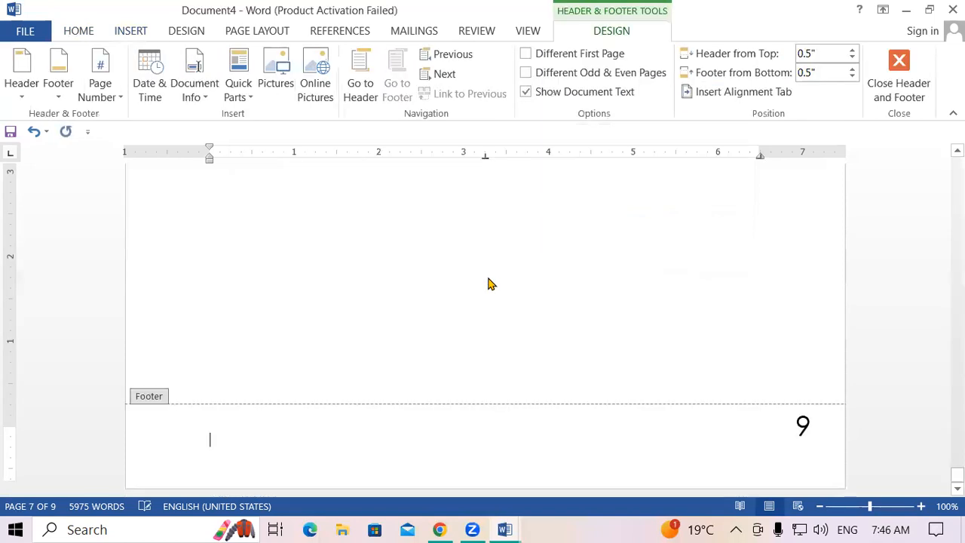
key("Escape")
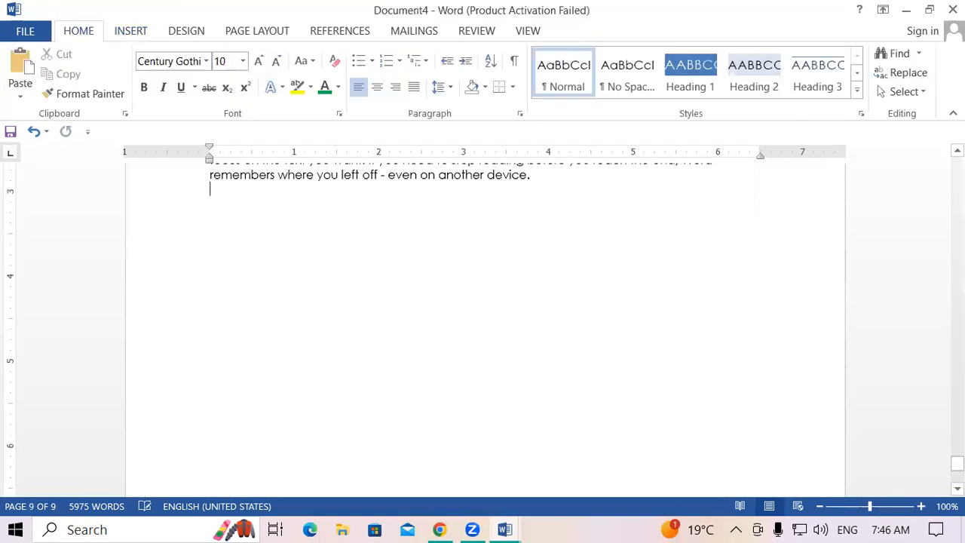
Step: Check the Large 2 page number at the foot of the preceding page and remove the document's page numbers
left_click(957, 150)
scroll(820, 320, "up", 8)
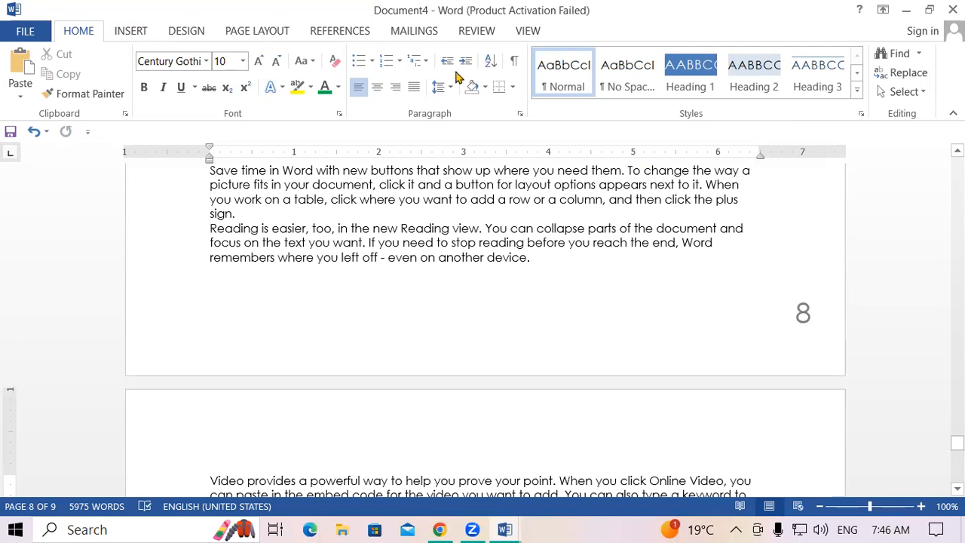
left_click(132, 32)
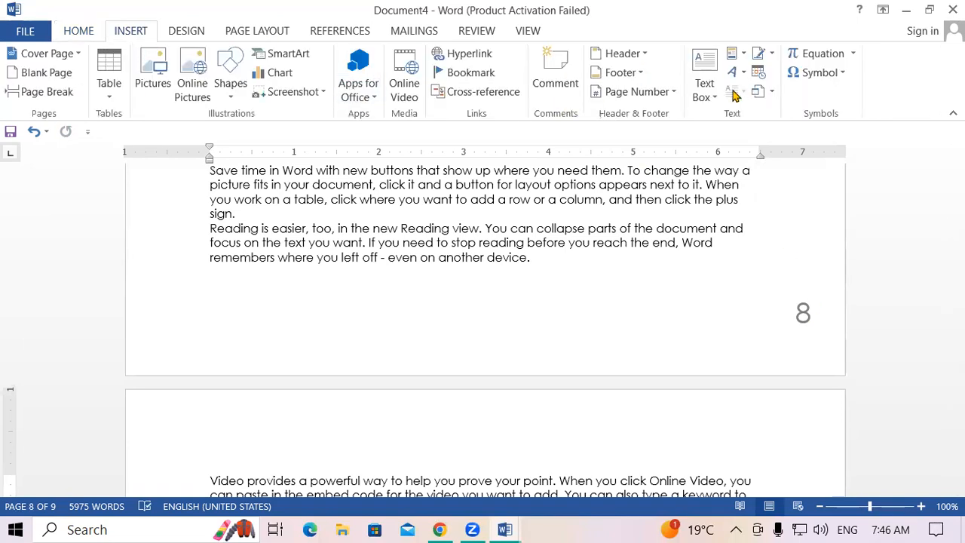
left_click(653, 92)
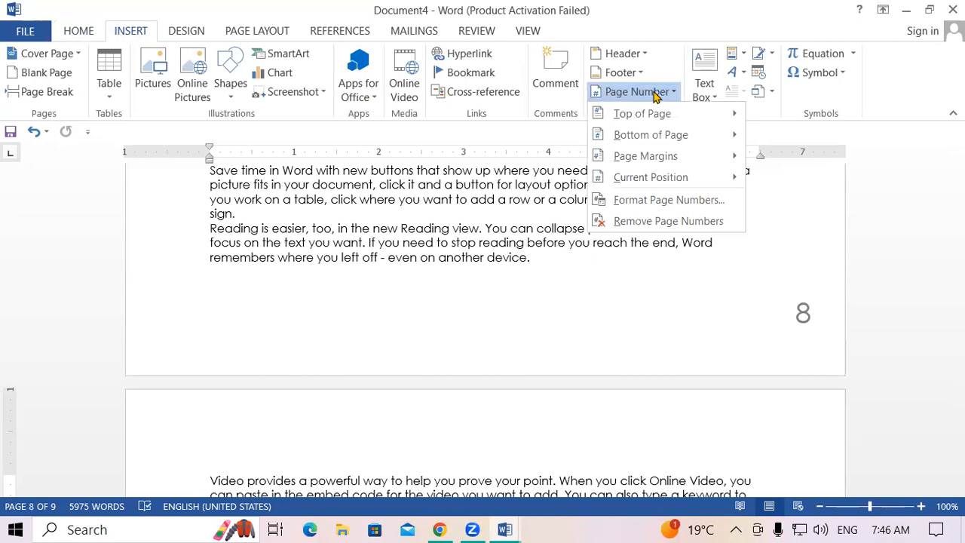
mouse_move(661, 160)
left_click(656, 221)
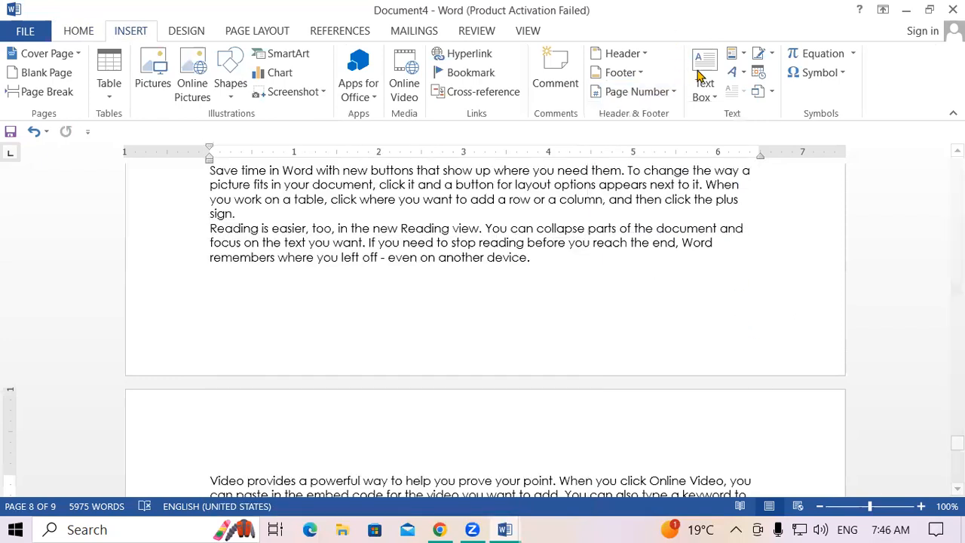
Step: Add an Accent Bar, Left page number in the page margins, return to the document body and check it on the preceding pages
left_click(652, 92)
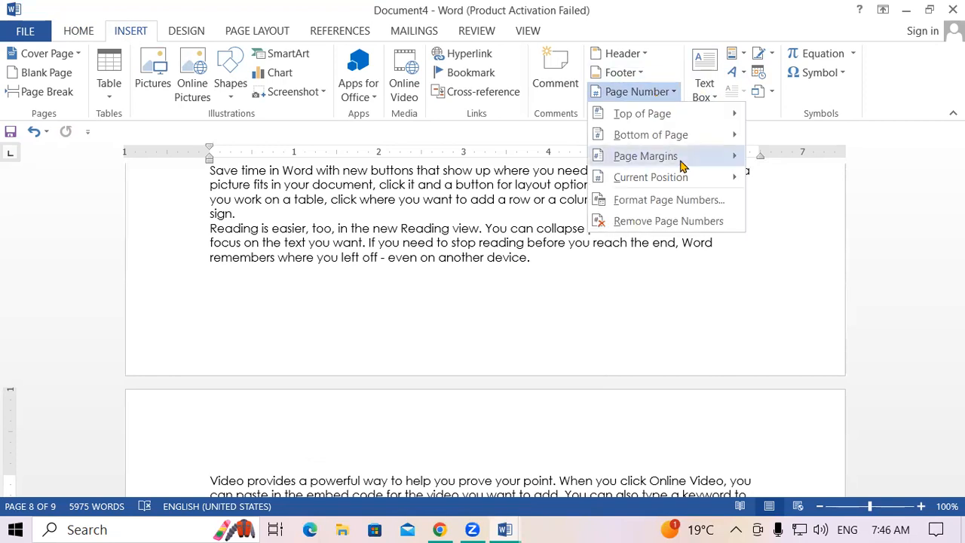
mouse_move(680, 164)
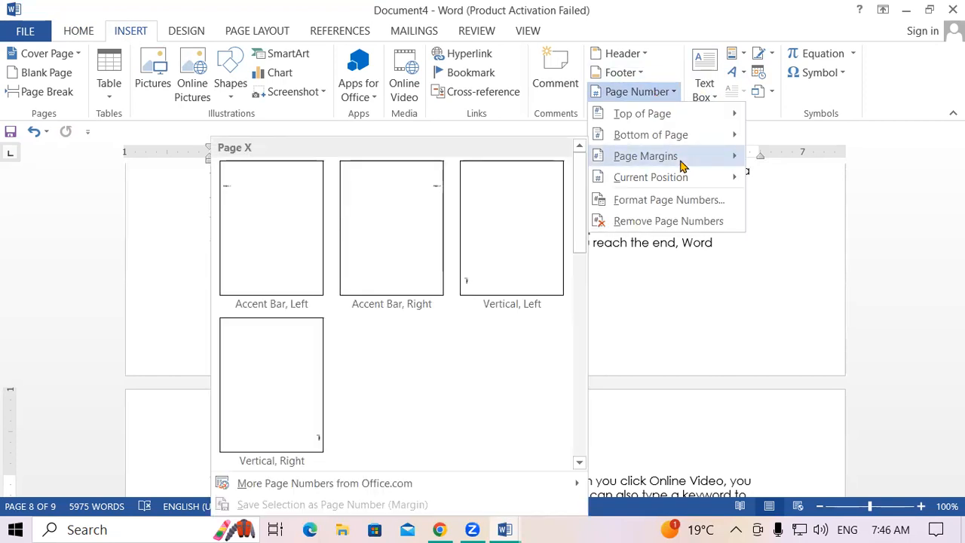
left_click(252, 225)
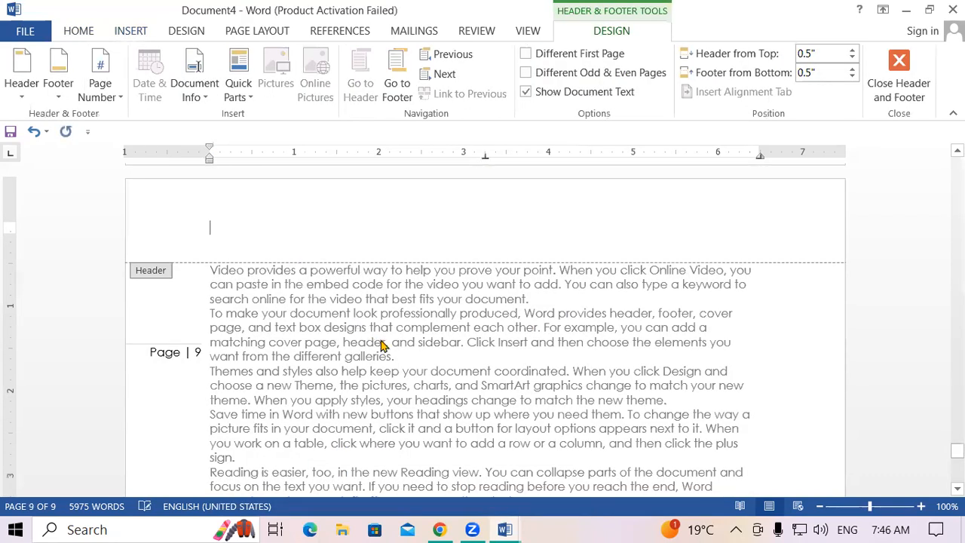
double_click(381, 344)
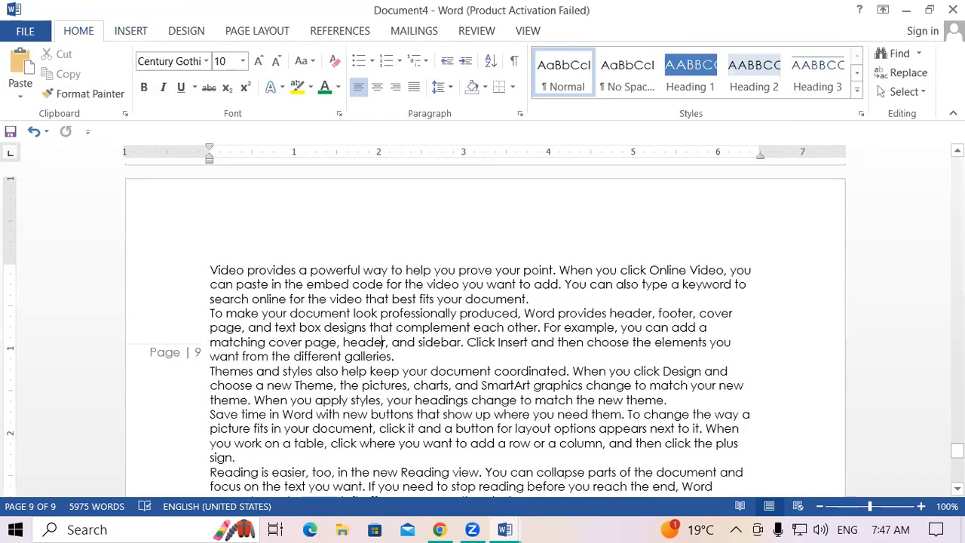
left_click(957, 488)
left_click(958, 150)
scroll(485, 330, "up", 11)
scroll(187, 302, "up", 10)
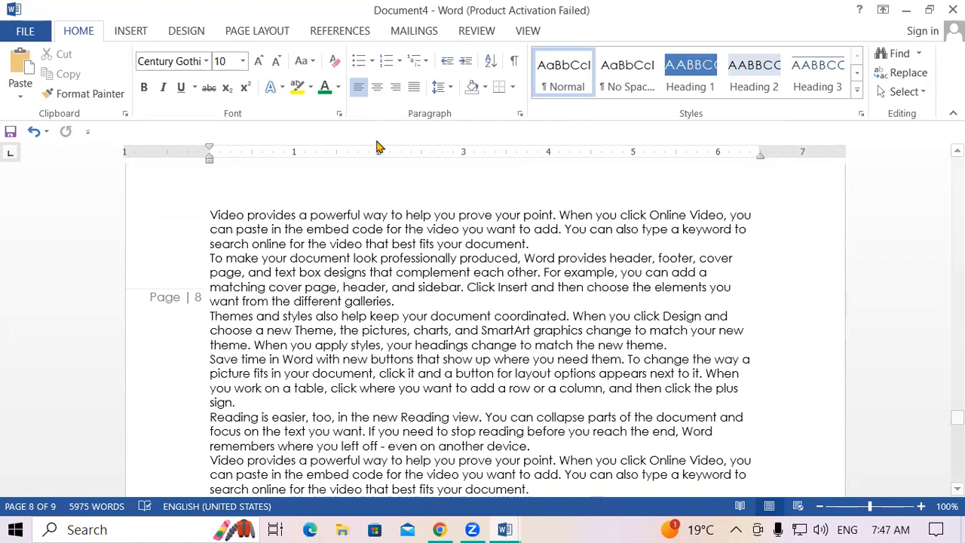
Step: Remove the margin page numbers from the document
left_click(129, 34)
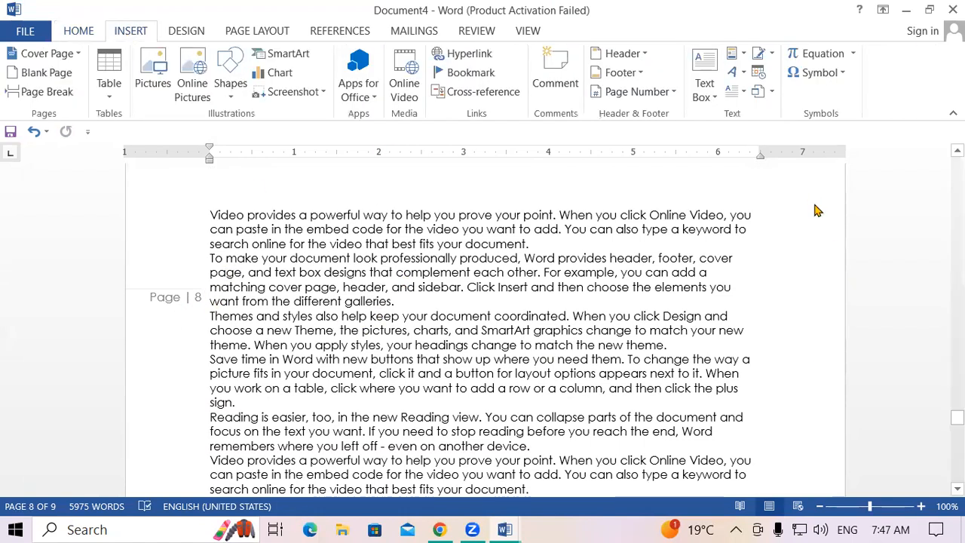
left_click(653, 91)
left_click(662, 226)
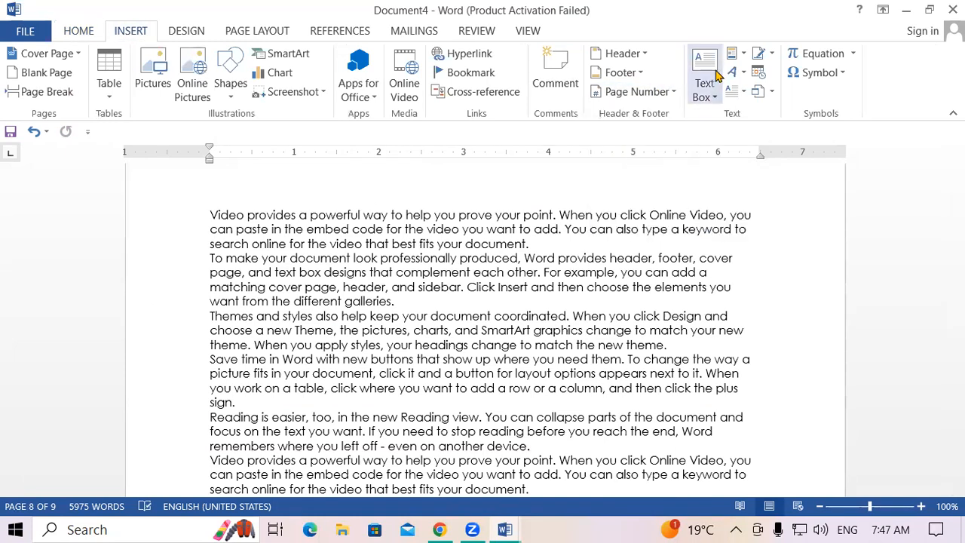
Step: Insert an Austin Quote text box into the document and return to the body text
left_click(704, 87)
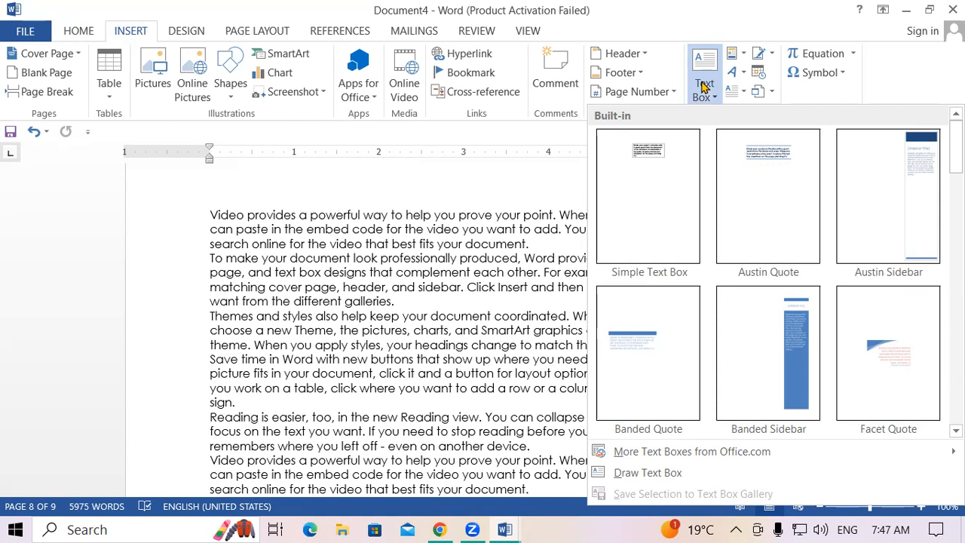
left_click(418, 286)
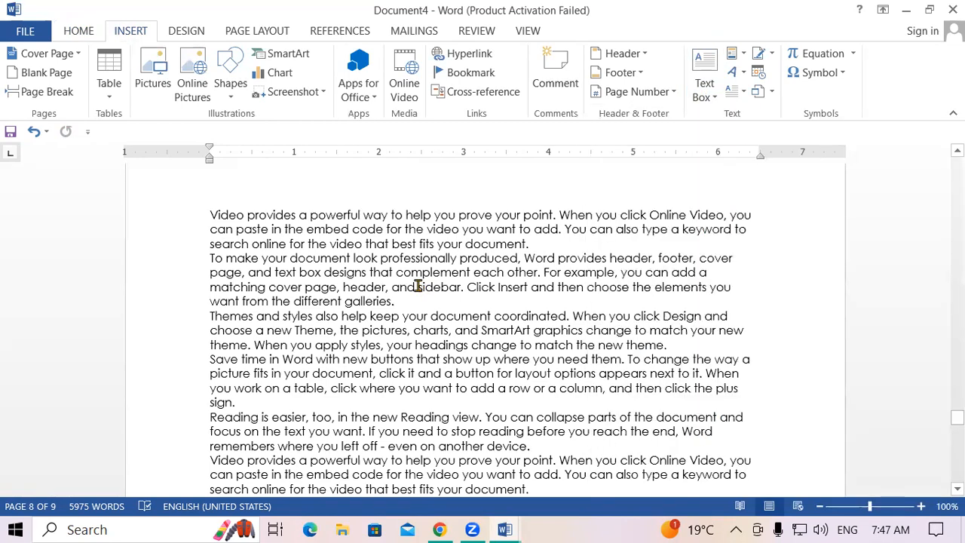
left_click(958, 417)
left_click_drag(957, 417, 957, 162)
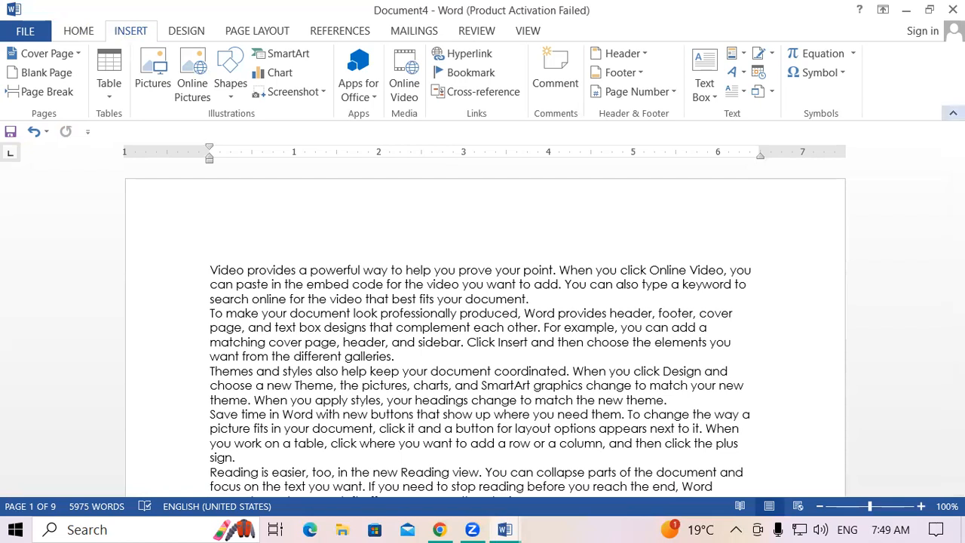
left_click(715, 96)
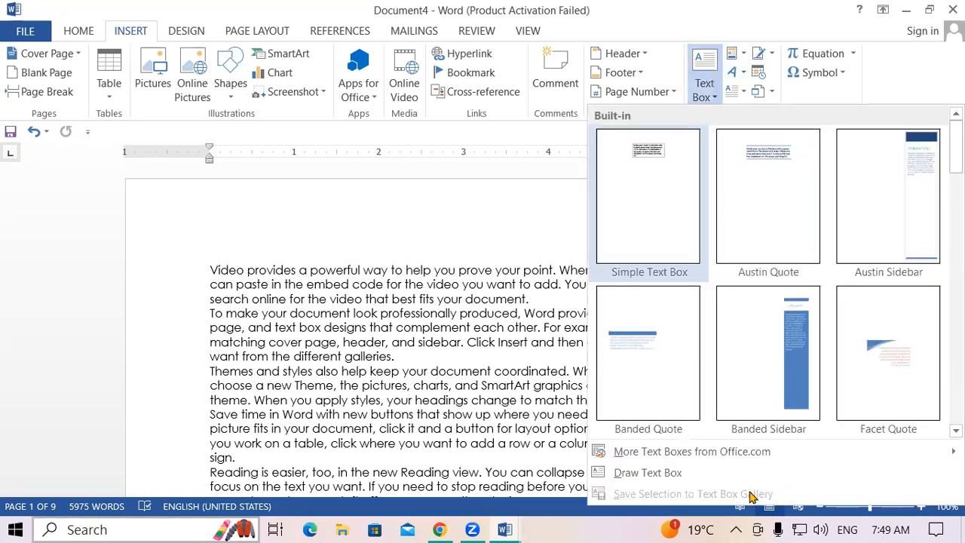
left_click(773, 209)
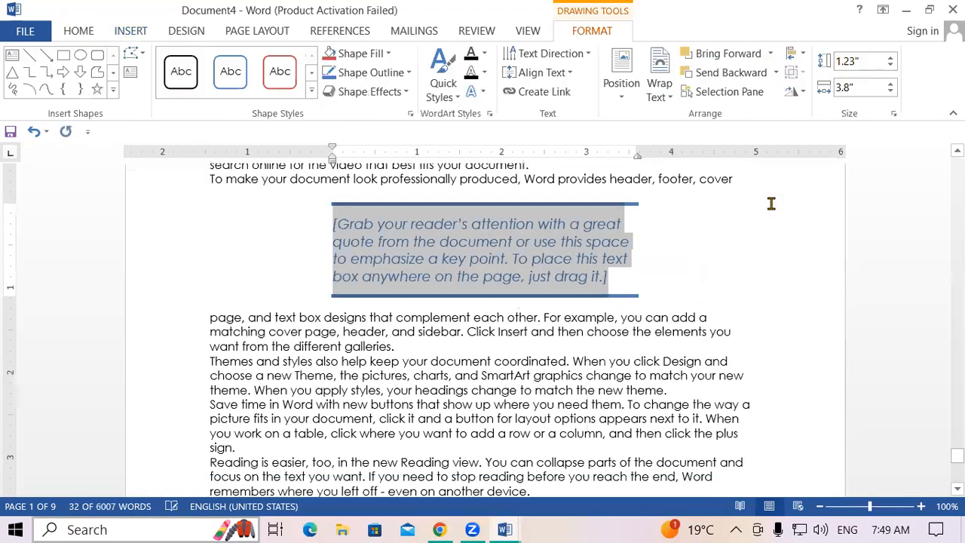
double_click(574, 397)
left_click(359, 377)
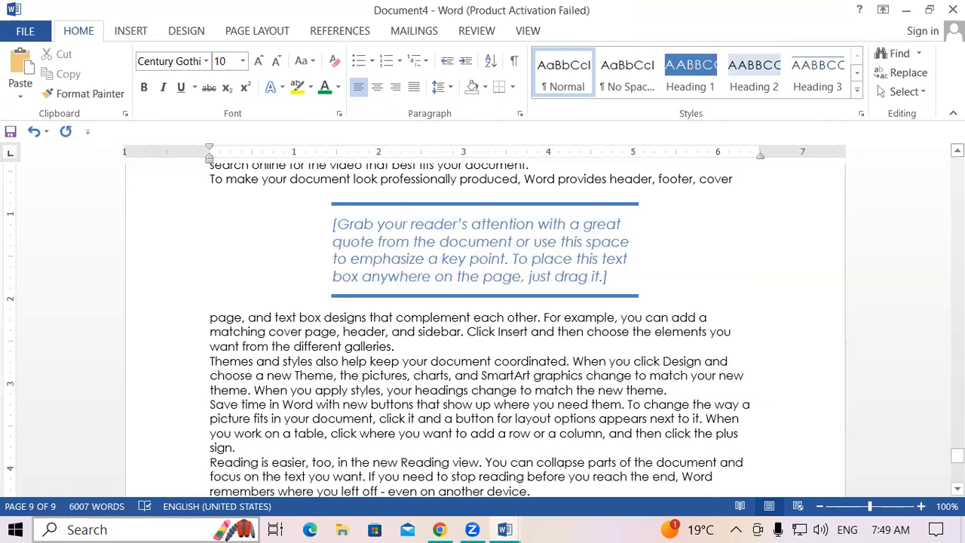
scroll(723, 178, "up", 2)
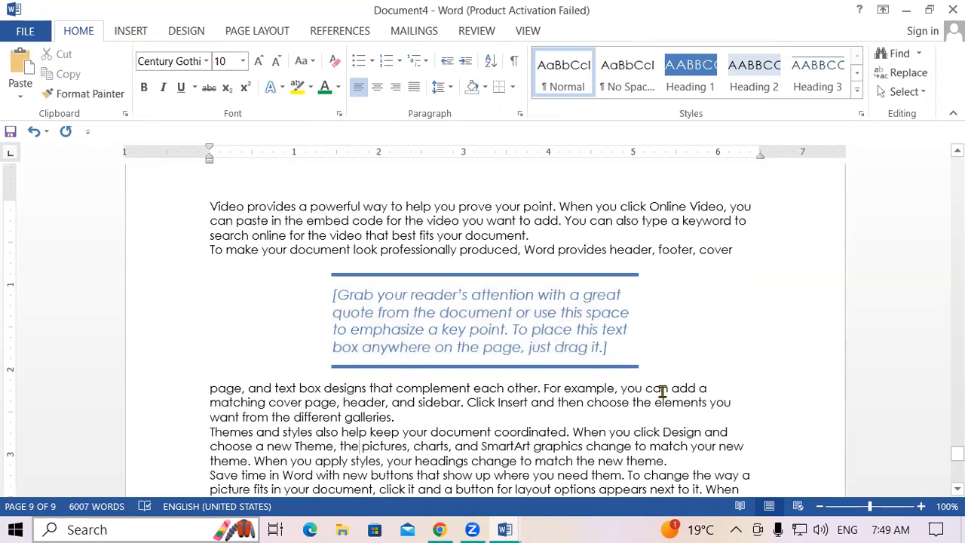
Step: Replace the quote box's placeholder text with a copy of the body text from "want from the different galleries." through "match the new theme."
triple_click(622, 349)
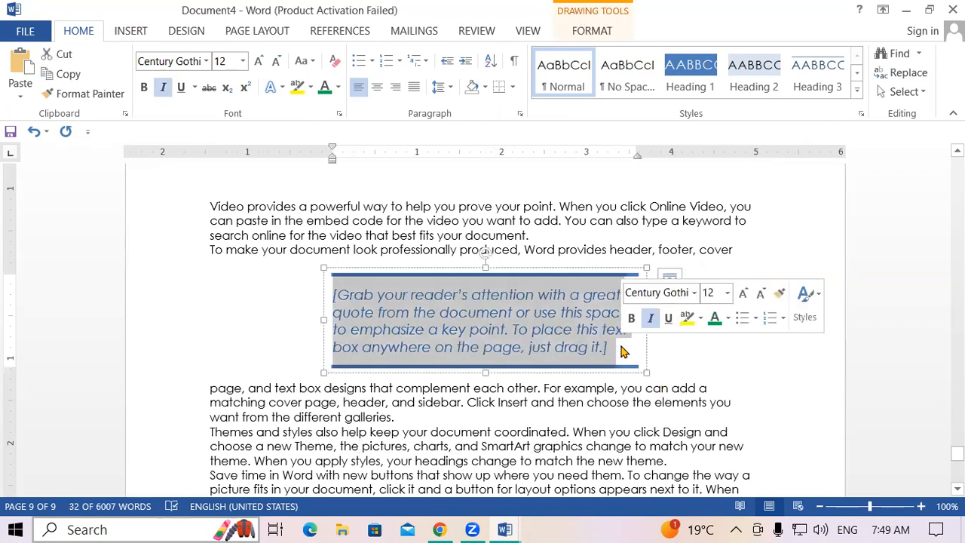
key("Delete")
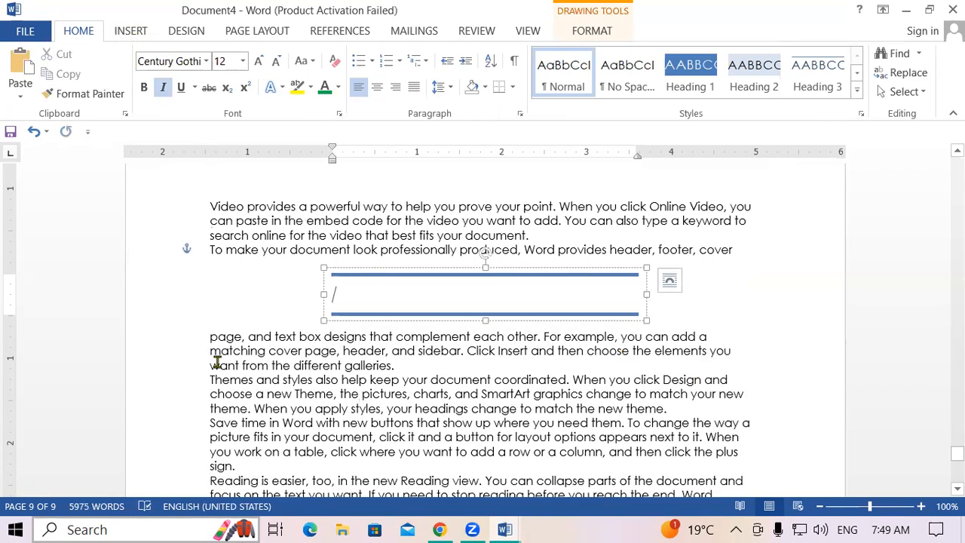
left_click_drag(211, 369, 666, 397)
left_click_drag(676, 405, 678, 404)
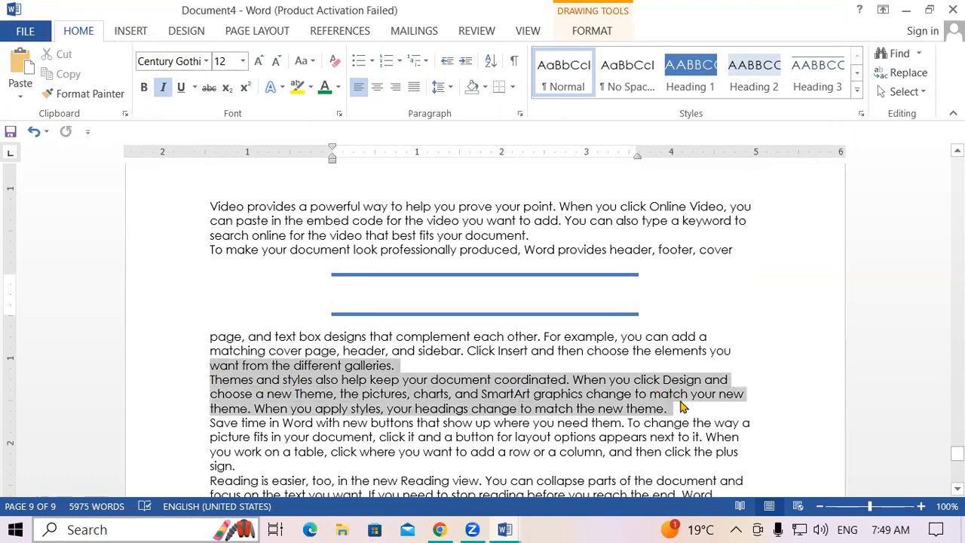
right_click(520, 278)
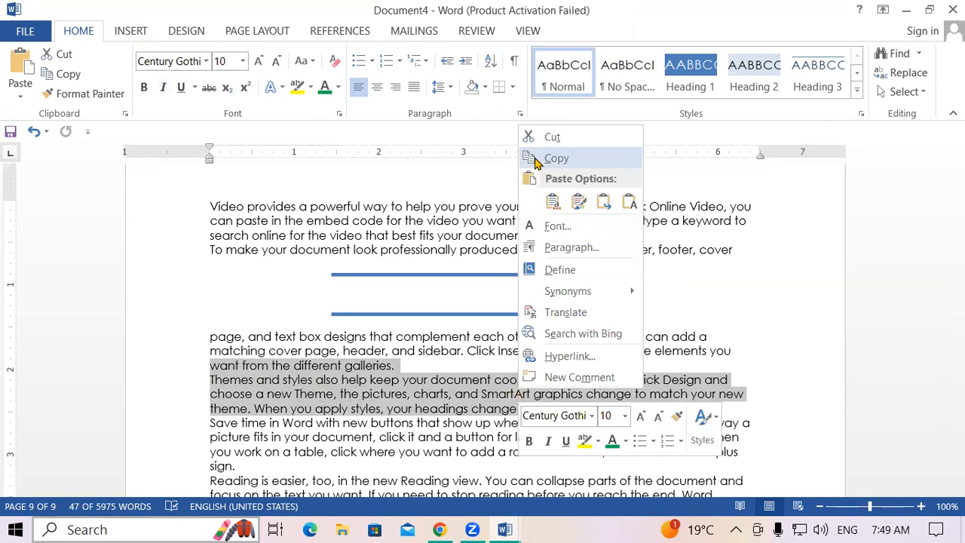
left_click(556, 158)
left_click(398, 300)
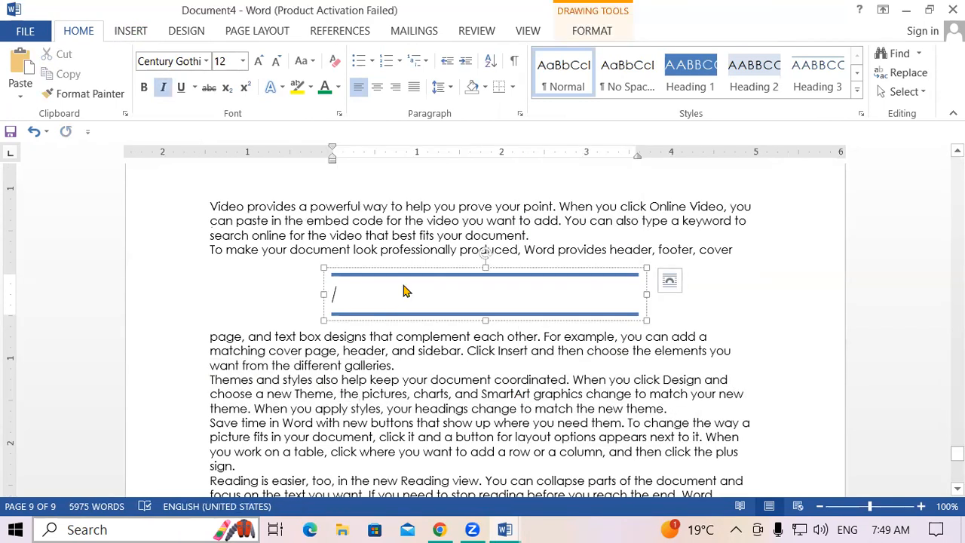
right_click(405, 306)
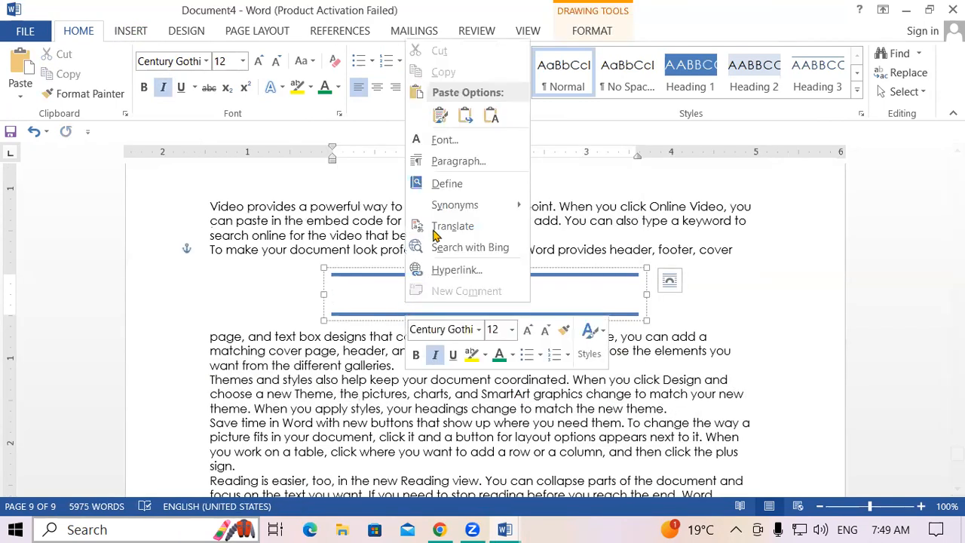
left_click(440, 115)
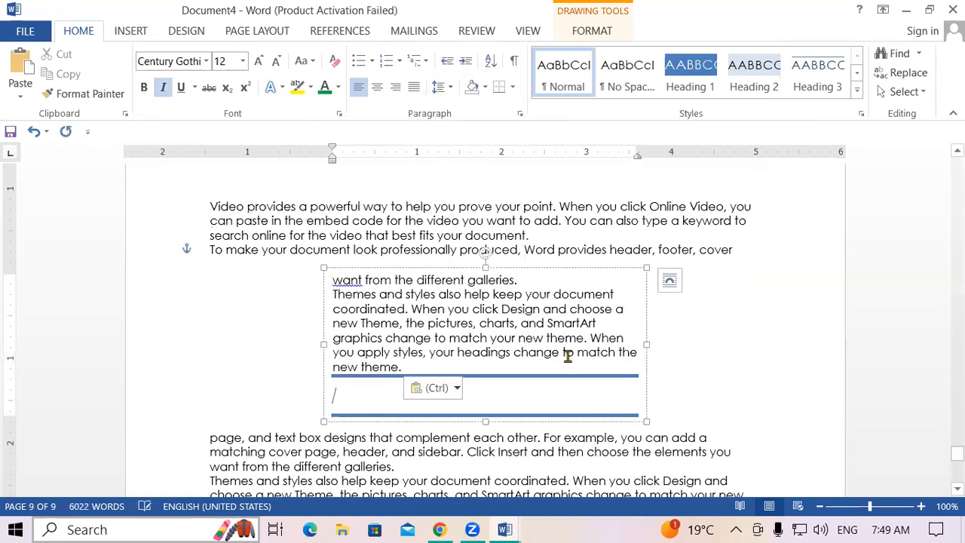
Step: Set the pasted quote text to 12 pt, apply a bold outlined text effect with a shadow, and deselect the box
left_click_drag(333, 283, 508, 368)
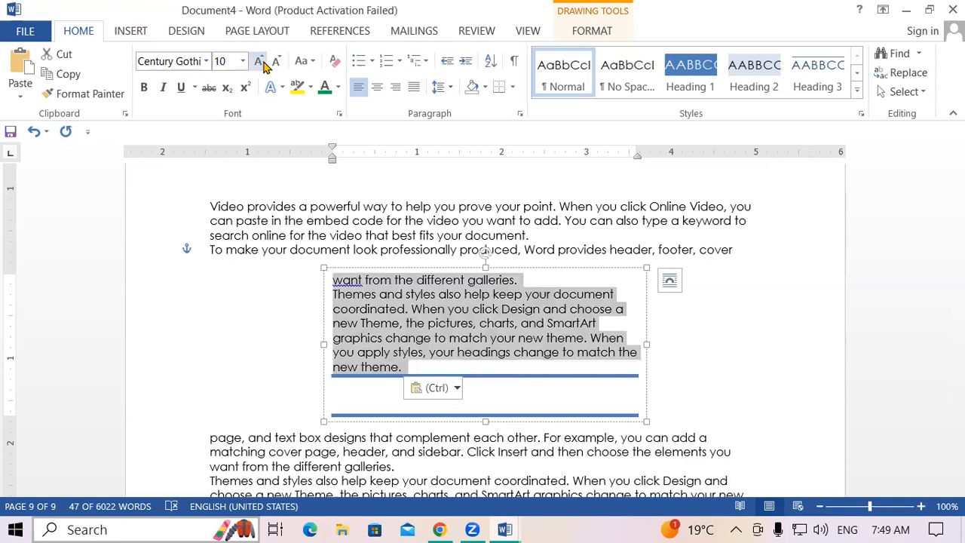
left_click(259, 61)
left_click(258, 61)
left_click(258, 61)
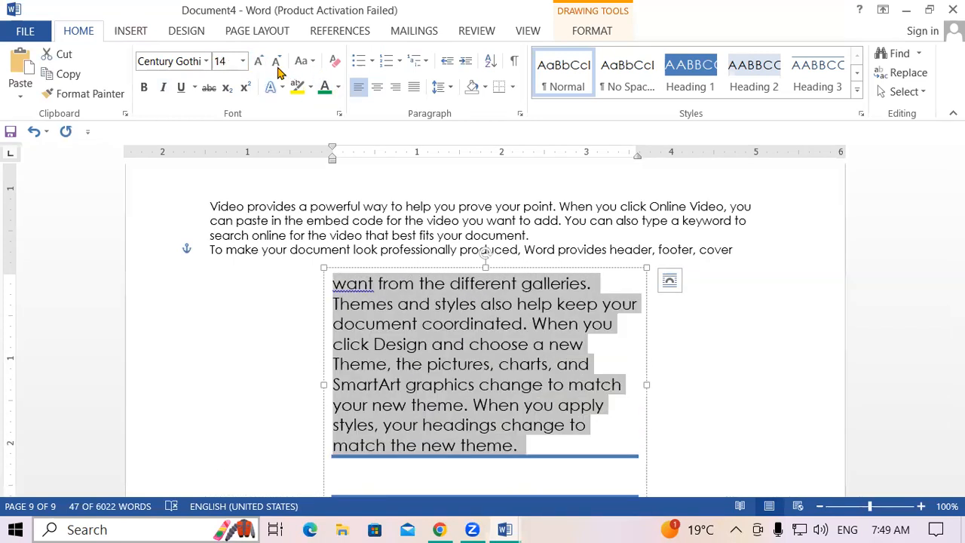
left_click(275, 63)
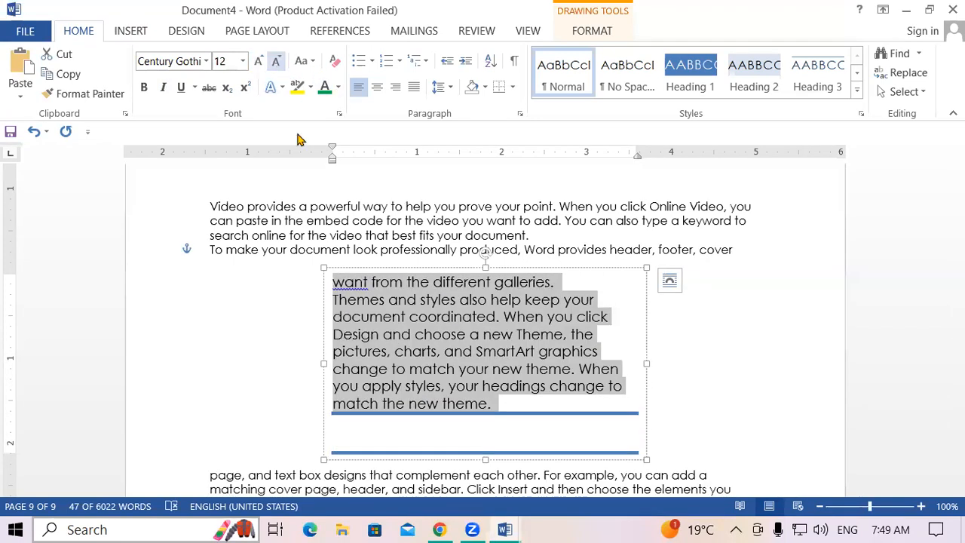
left_click(281, 90)
left_click(287, 222)
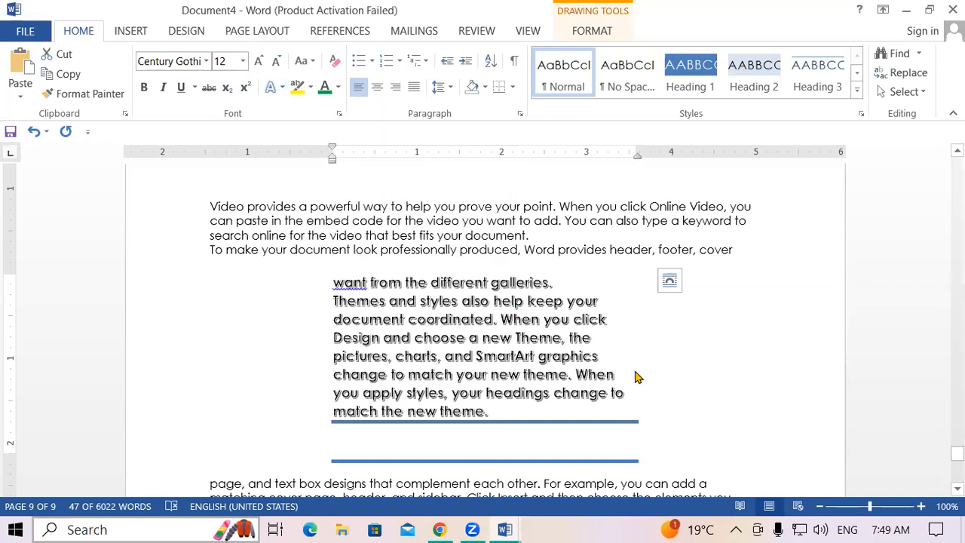
left_click(702, 371)
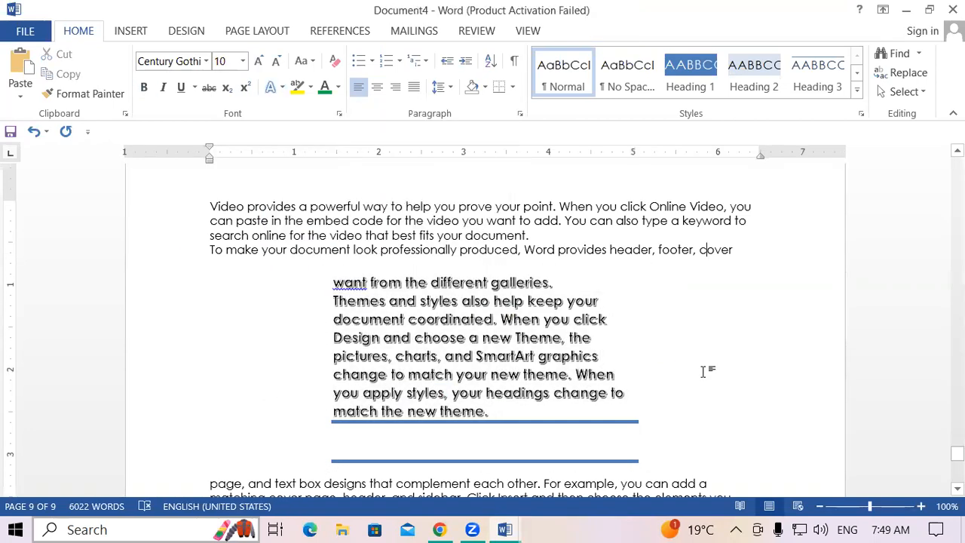
double_click(342, 223)
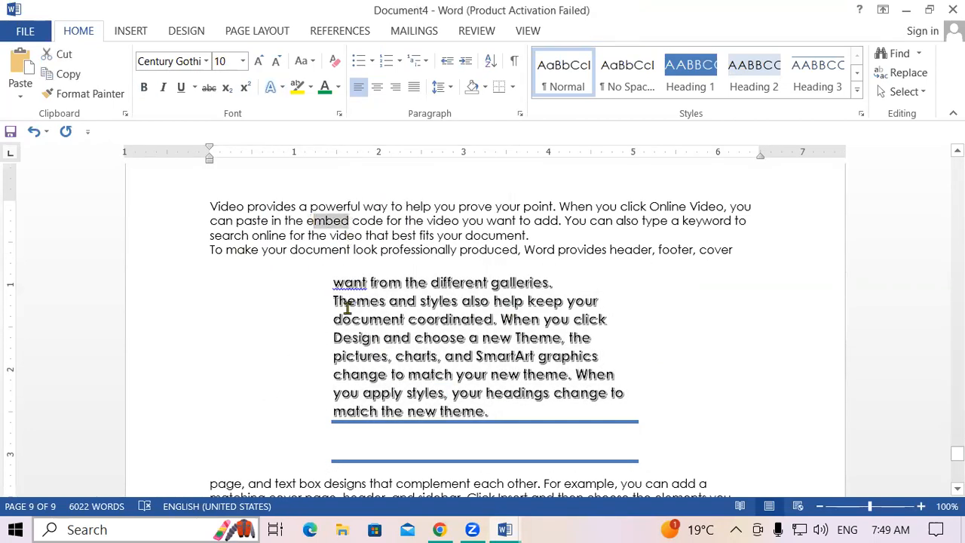
left_click_drag(334, 301, 377, 314)
left_click(690, 340)
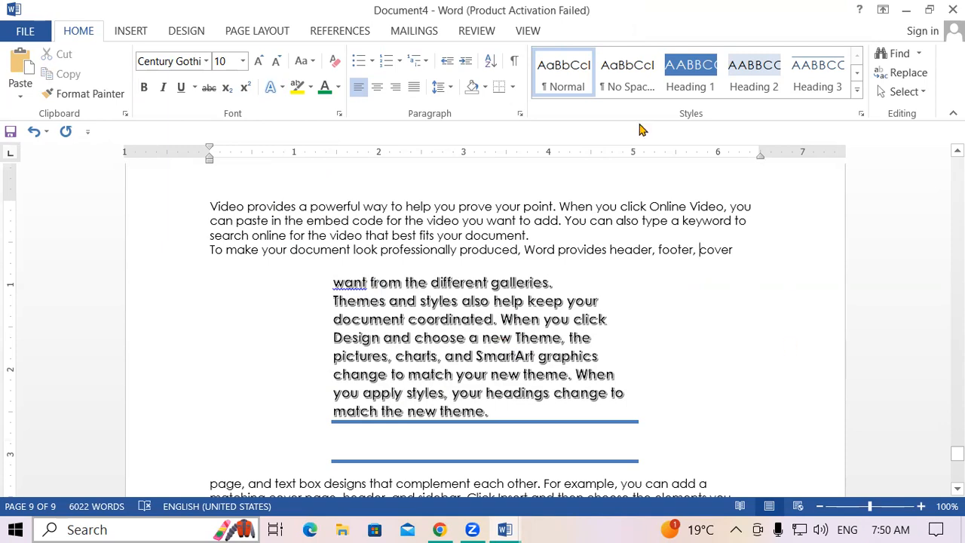
Step: Delete all the formatted text inside the quote text box
scroll(585, 283, "up", 2)
scroll(585, 283, "down", 4)
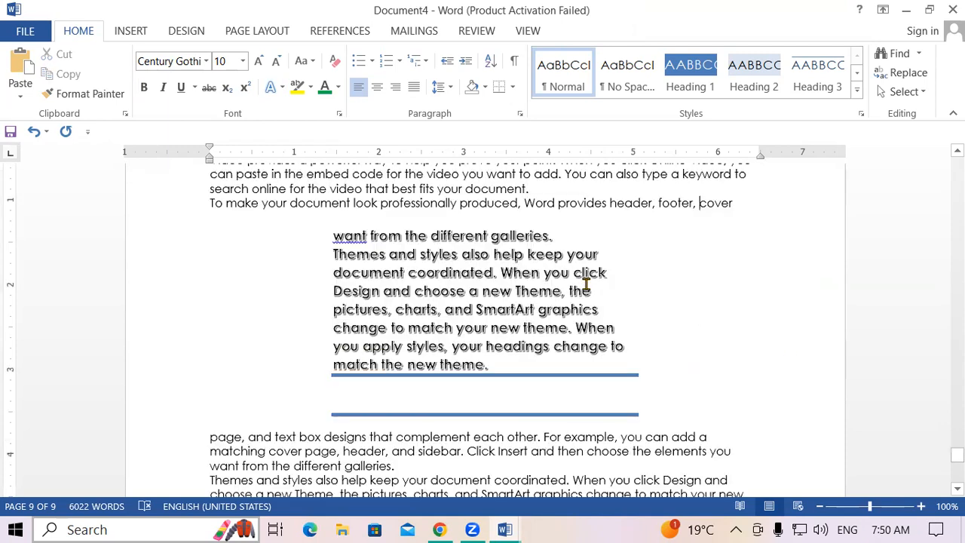
left_click(334, 201)
left_click_drag(335, 201, 551, 330)
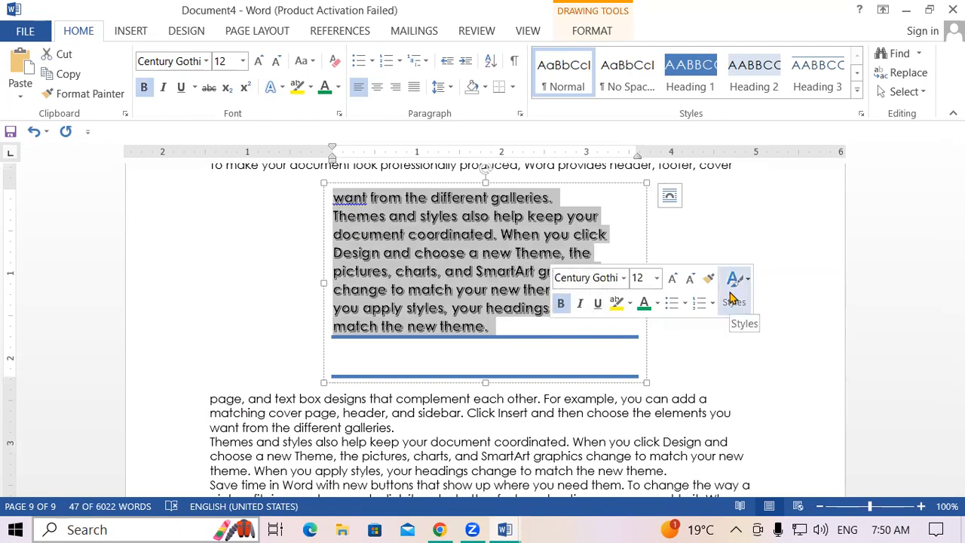
key("Delete")
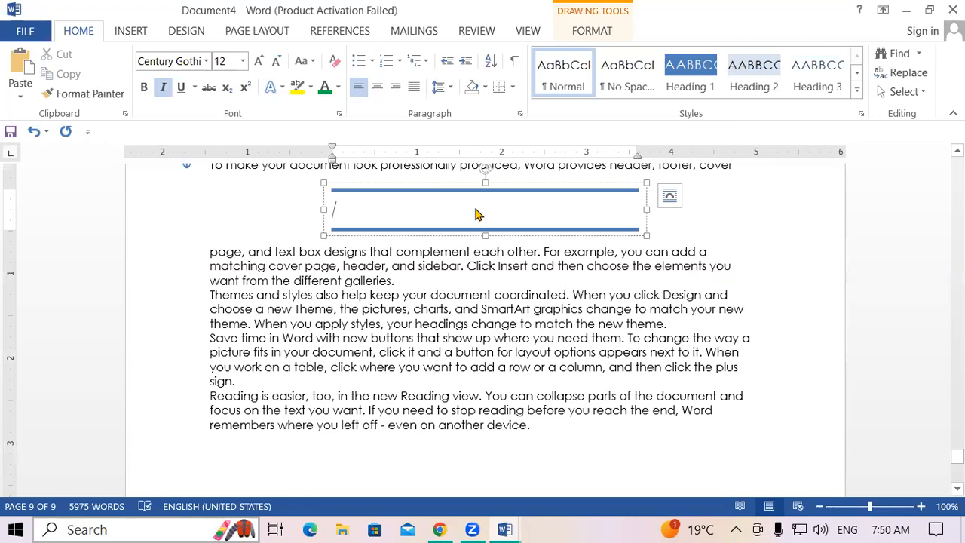
Step: Undo the quote box edits and the insertion of the Austin Quote text box
key("ctrl+z")
key("ctrl+z")
key("ctrl+y")
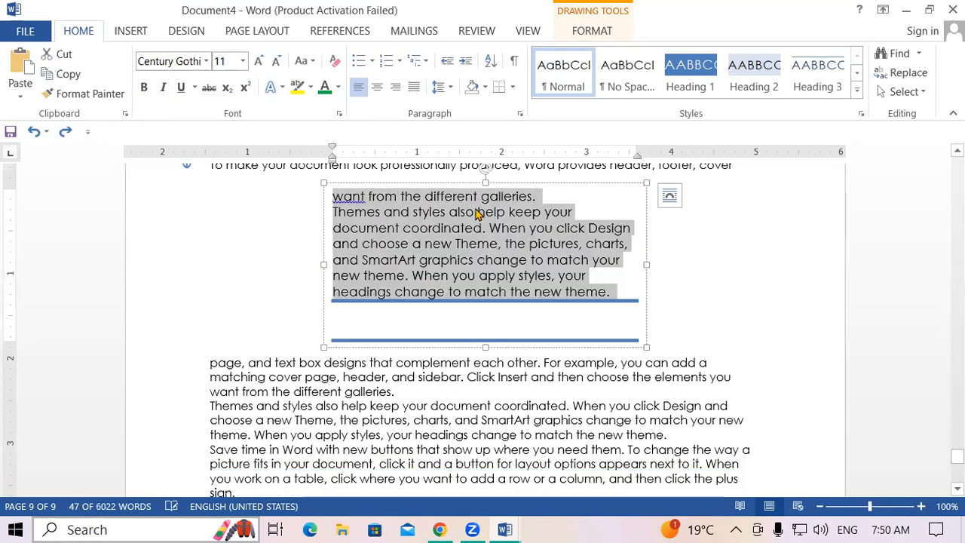
key("ctrl+z")
key("ctrl+z")
key("ctrl+z")
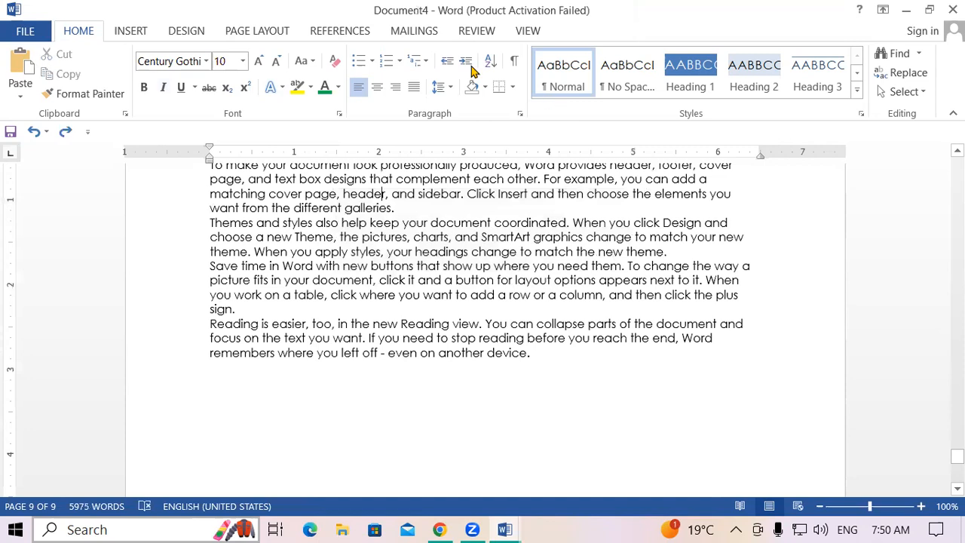
Step: Insert an Austin Sidebar text box on page 9 and move it to the left side of the page, beside the body text
left_click(132, 31)
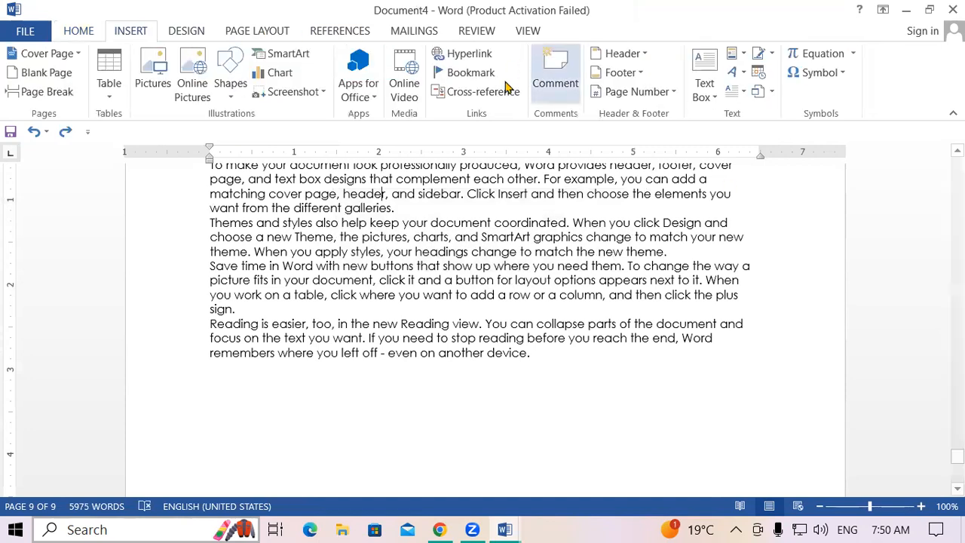
left_click(709, 90)
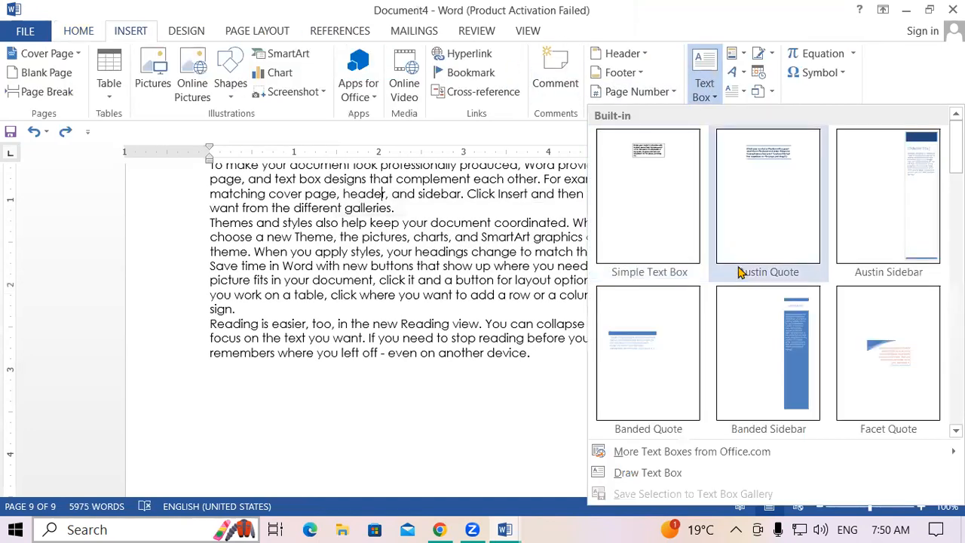
left_click(927, 170)
left_click(420, 270)
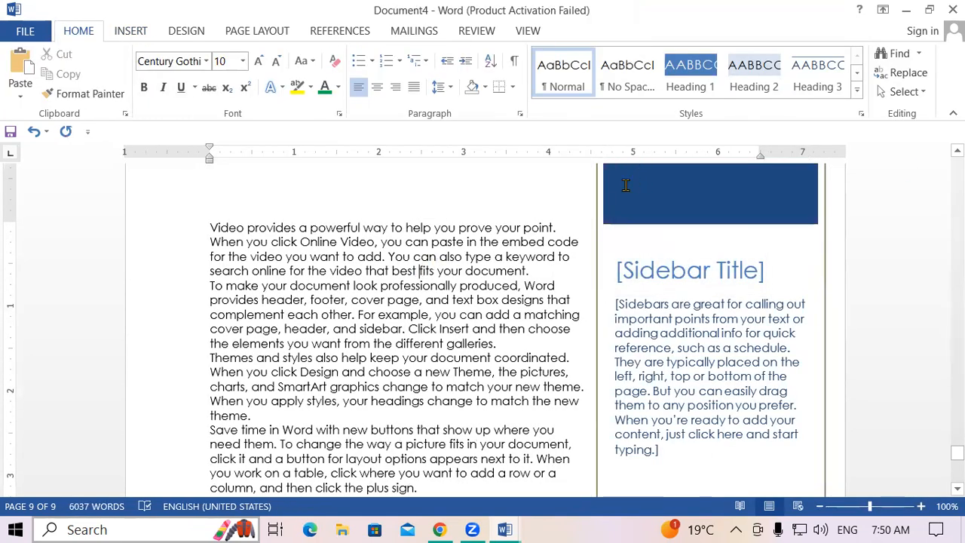
left_click_drag(625, 194, 236, 241)
left_click(564, 285)
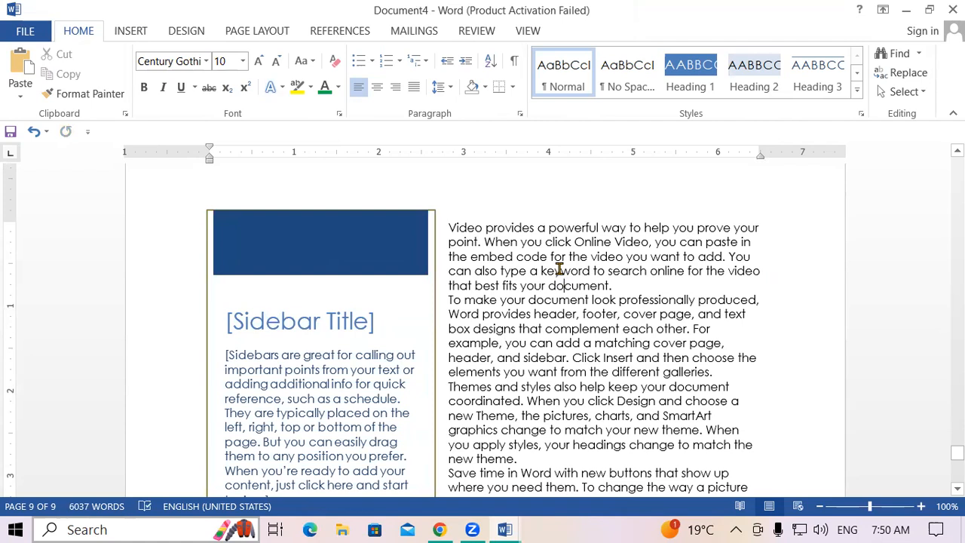
Step: Fill the sidebar text box with a light orange theme colour and return to the body text
left_click(291, 299)
left_click(586, 33)
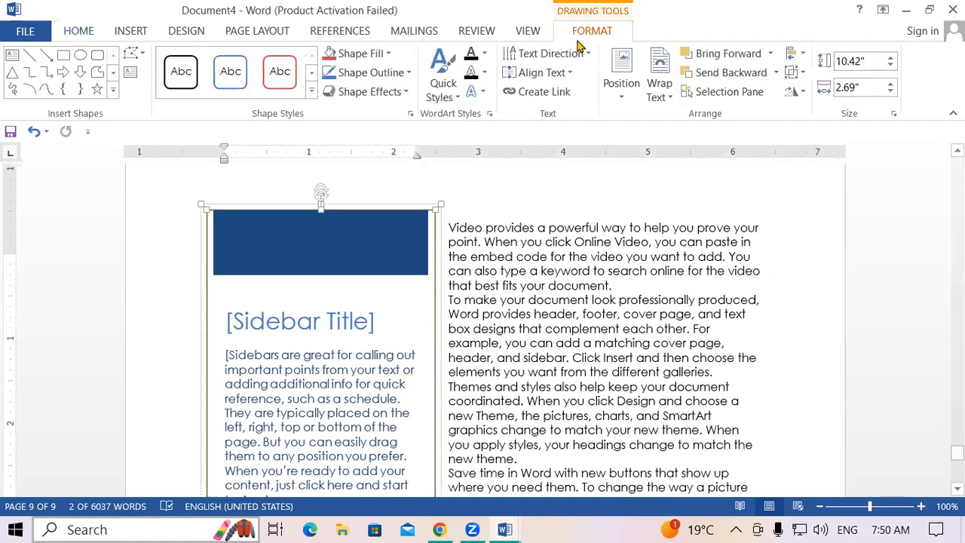
left_click(379, 55)
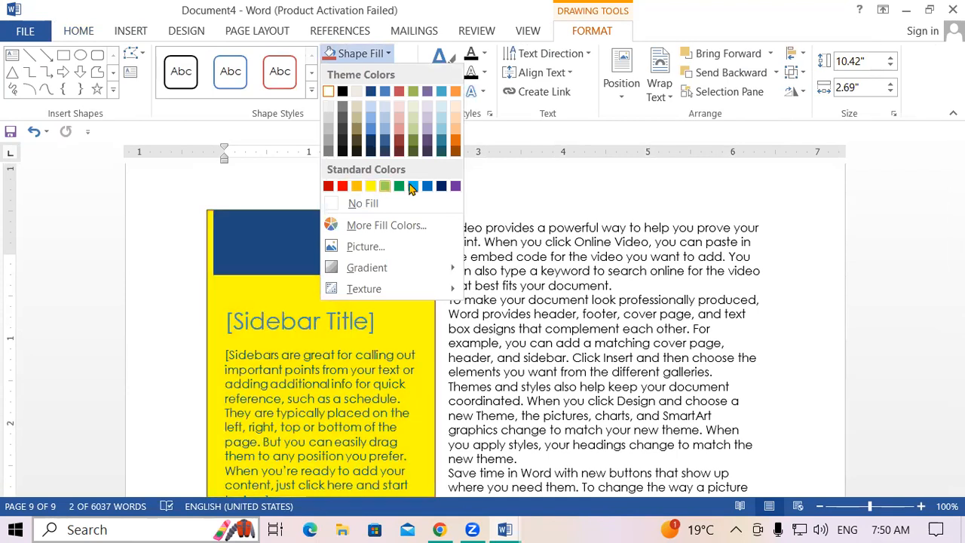
left_click(456, 120)
left_click_drag(652, 260, 659, 264)
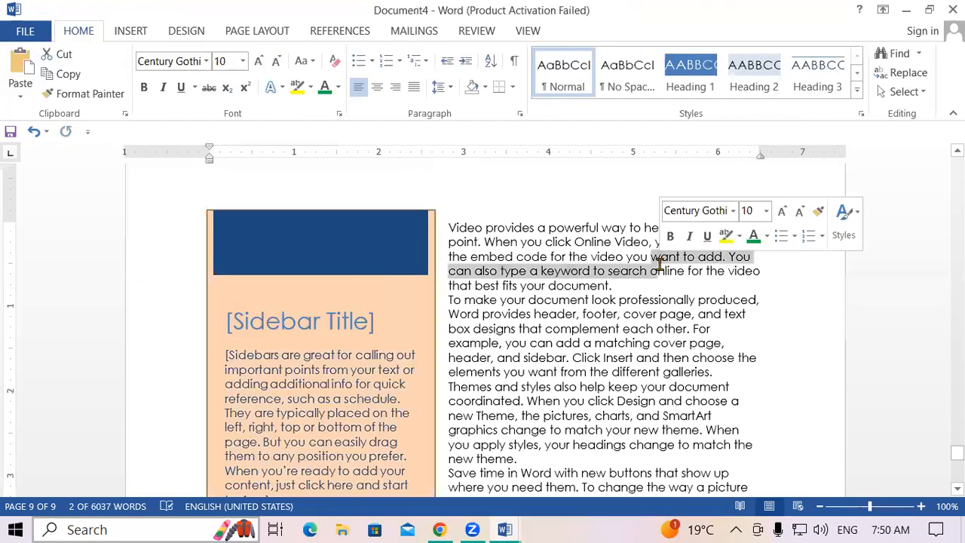
Step: Undo the sidebar's light orange fill and the insertion of the Austin Sidebar text box
left_click(630, 357)
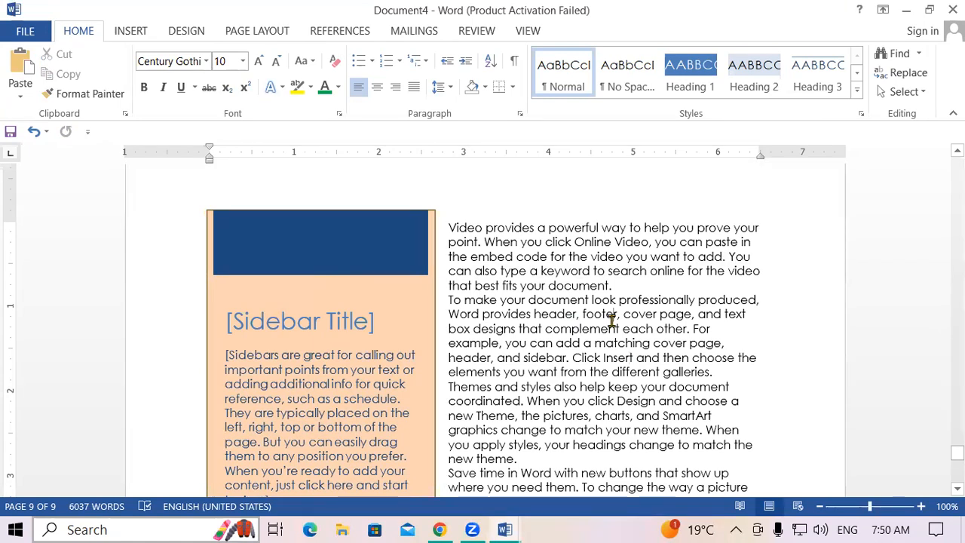
key("ctrl+z")
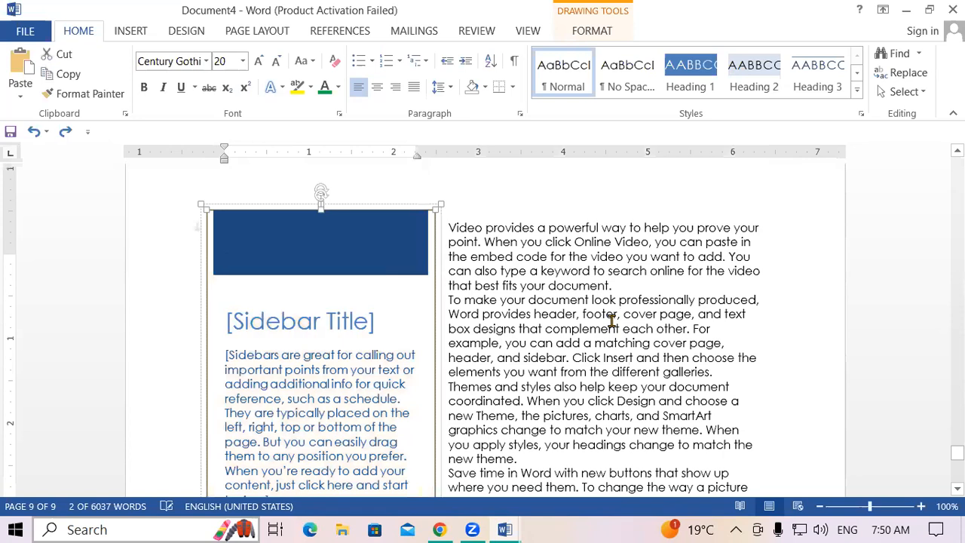
key("ctrl+z")
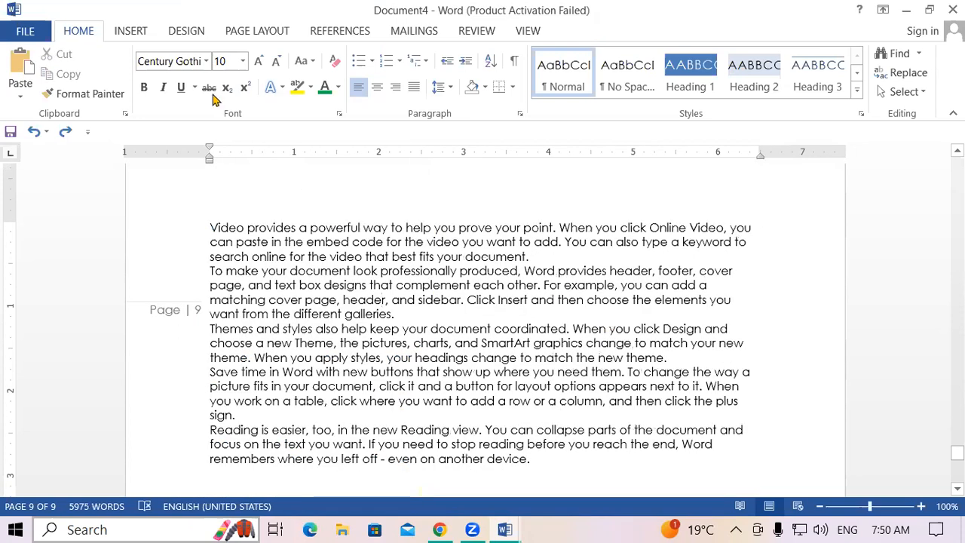
Step: Draw a plain text box about 3.12" wide and 1.53" high over the body text on page 9
left_click(134, 34)
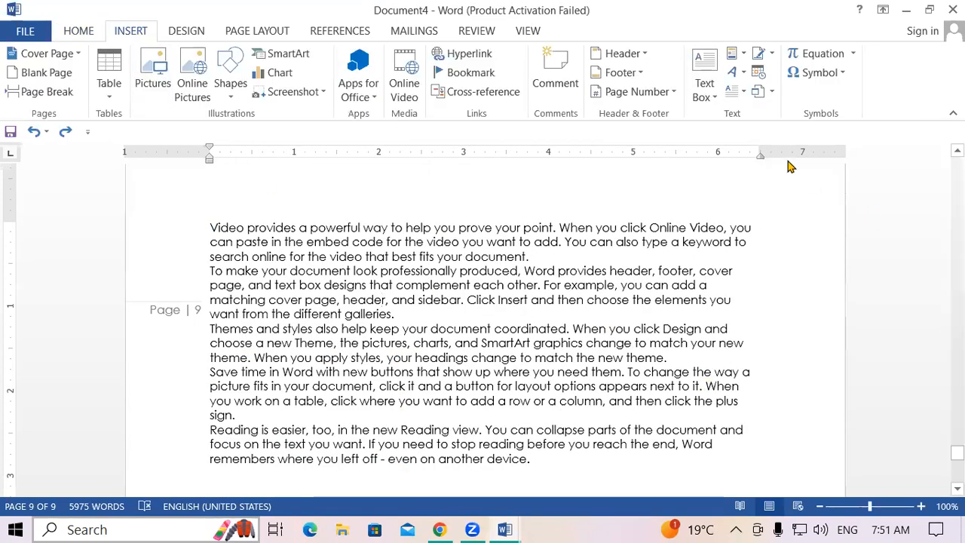
left_click(708, 94)
left_click(671, 473)
mouse_move(289, 265)
left_mouse_down()
mouse_move(521, 386)
mouse_move(553, 389)
left_mouse_up()
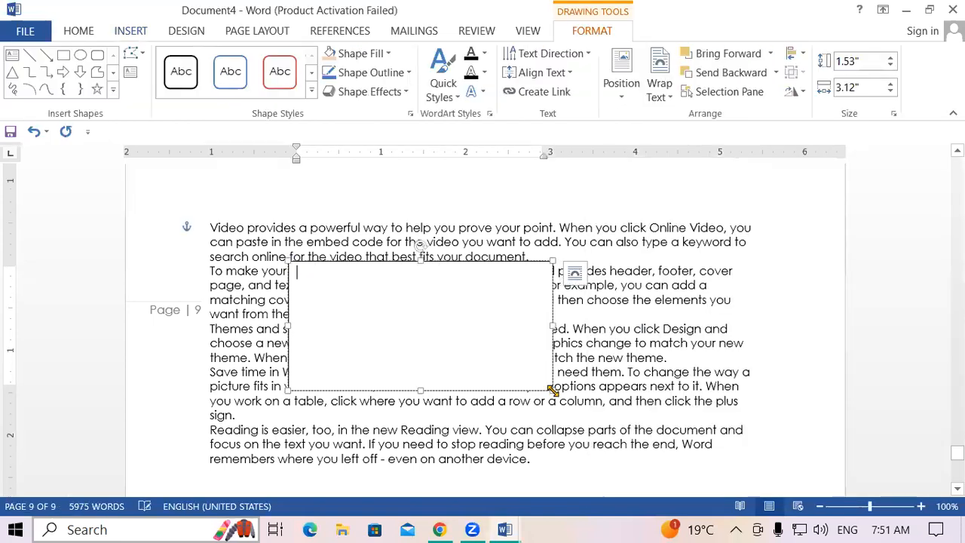
Step: Select the empty drawn text box by its border and delete it from the page
left_click(716, 299)
left_click(444, 344)
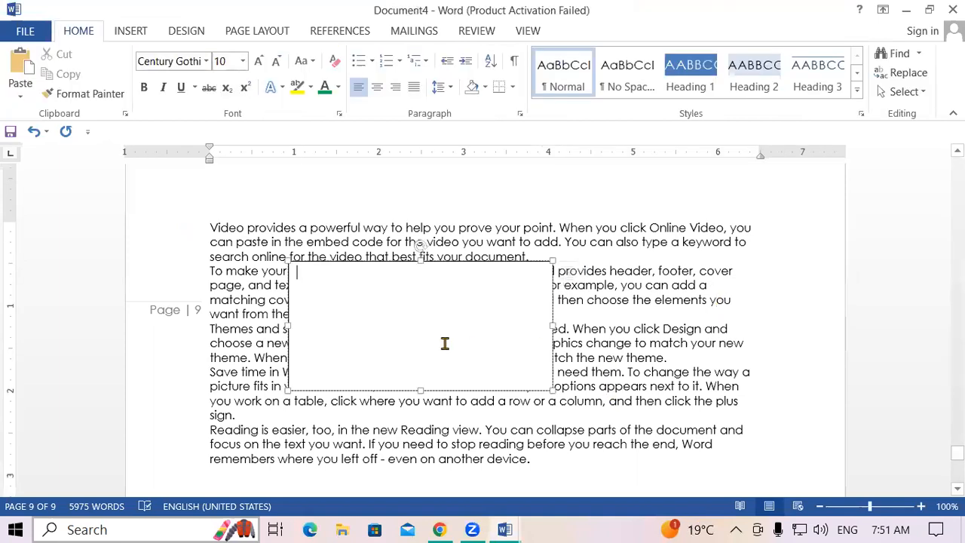
left_click(461, 391)
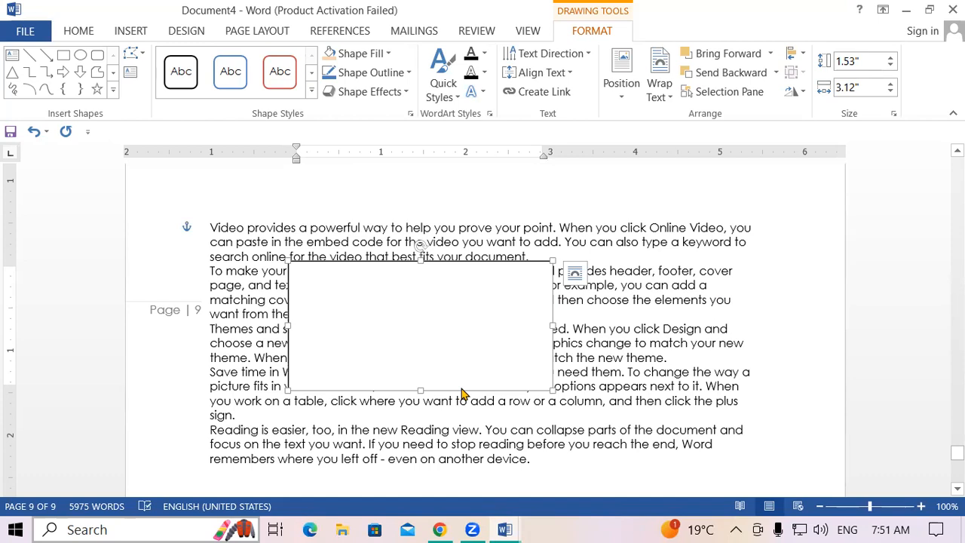
key("Delete")
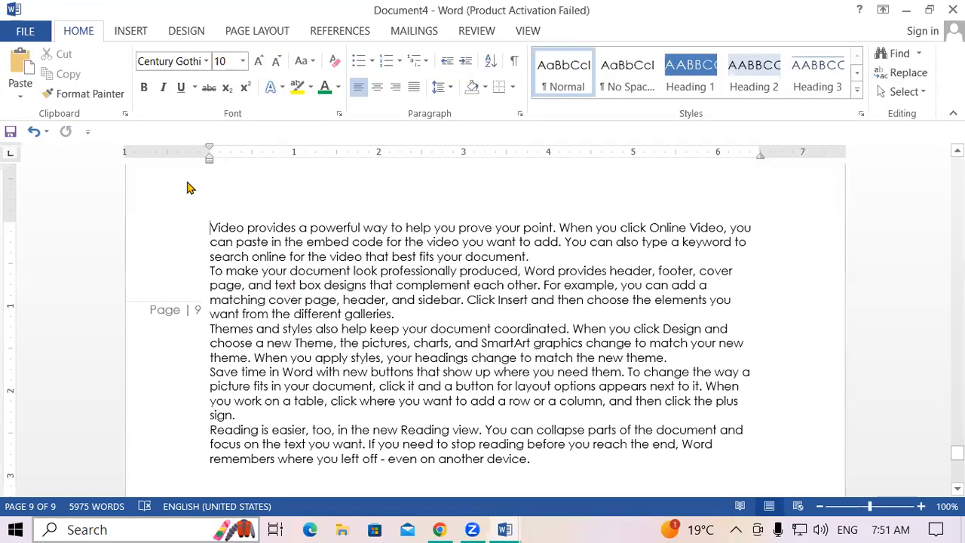
left_click(130, 32)
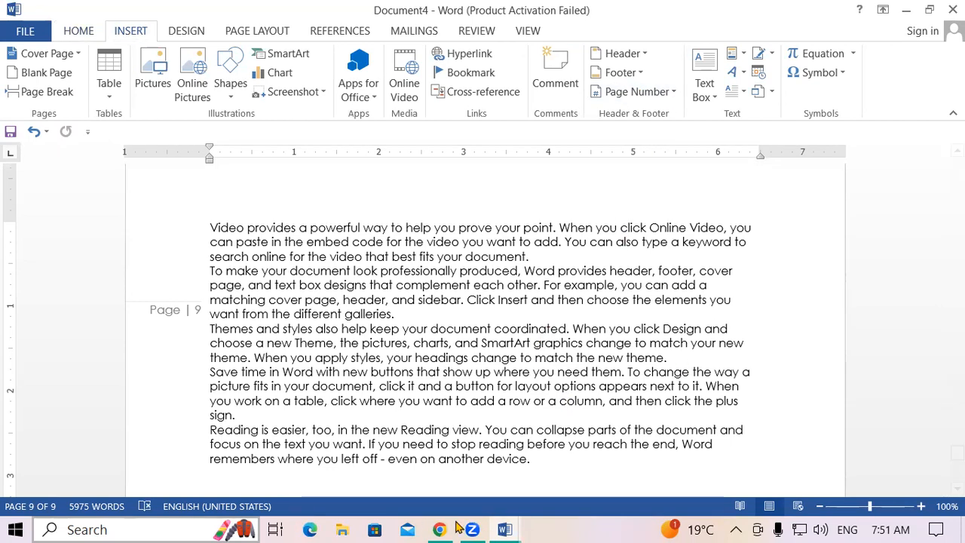
mouse_move(457, 527)
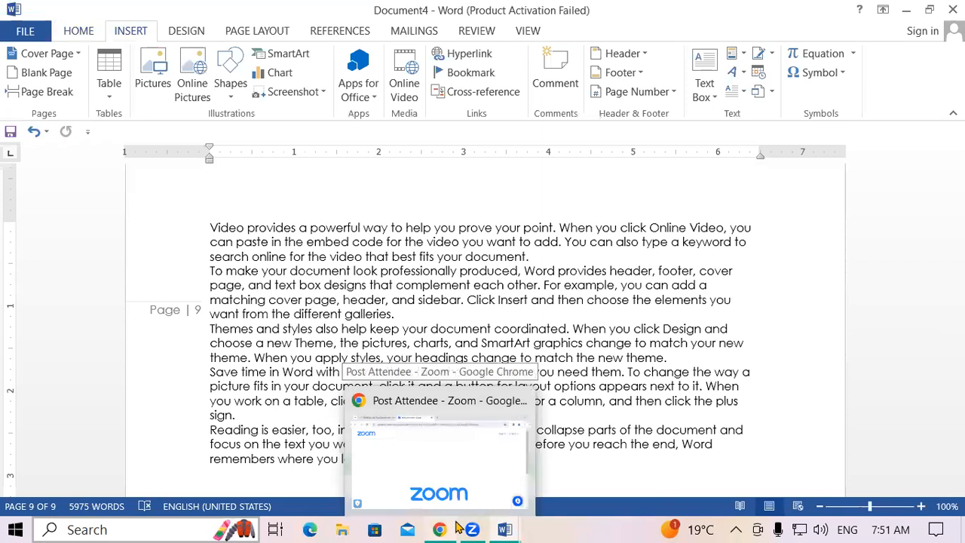